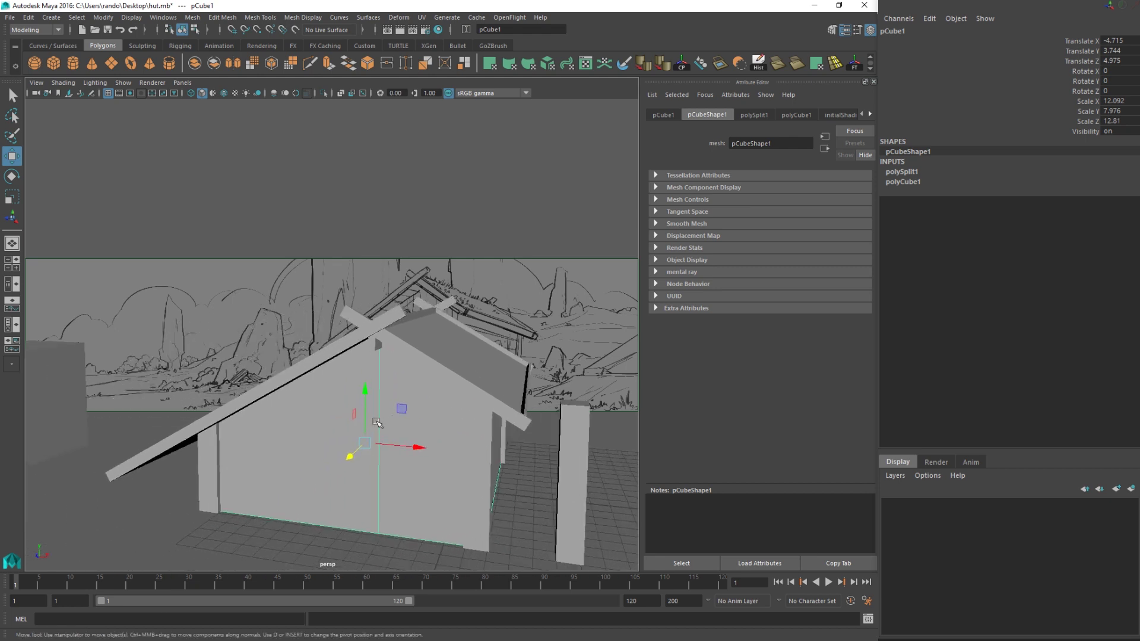
# - Move the loose post beside the hut along X to about 10.19
pyautogui.keyDown('alt'); pyautogui.moveTo(399, 419); pyautogui.dragTo(416, 418); pyautogui.keyUp('alt')
pyautogui.click(598, 429)
pyautogui.keyDown('alt'); pyautogui.moveTo(598, 429); pyautogui.dragTo(510, 426); pyautogui.keyUp('alt')
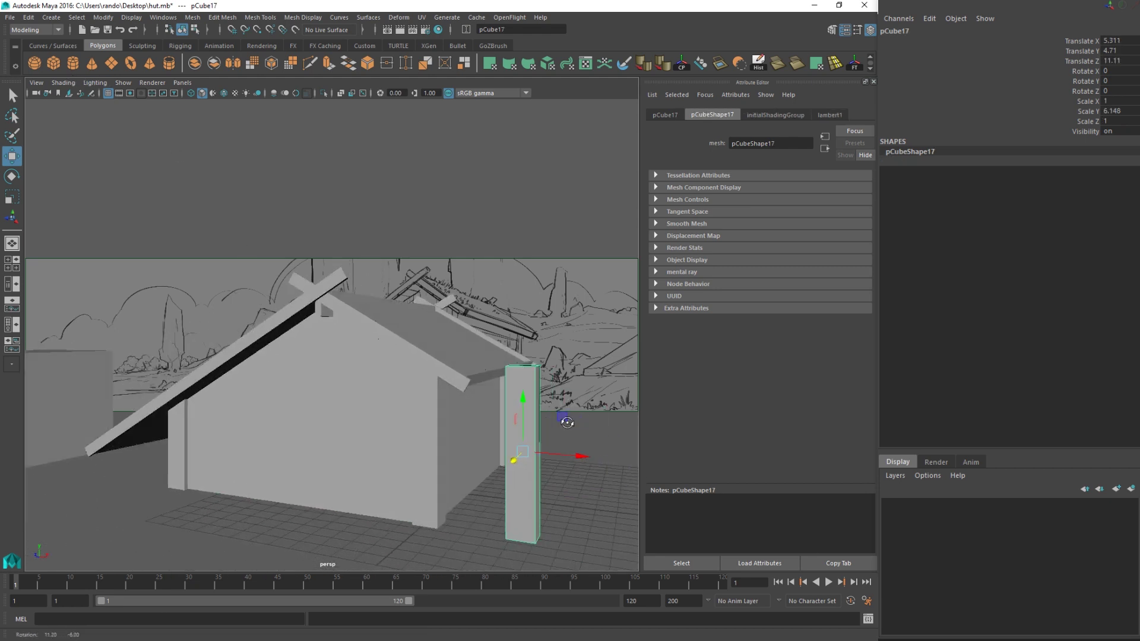
pyautogui.keyDown('alt'); pyautogui.moveTo(511, 426); pyautogui.dragTo(300, 406, button='middle'); pyautogui.keyUp('alt')
pyautogui.keyDown('alt'); pyautogui.moveTo(300, 407); pyautogui.dragTo(433, 416); pyautogui.keyUp('alt')
pyautogui.keyDown('alt'); pyautogui.moveTo(434, 416); pyautogui.dragTo(363, 398, button='middle'); pyautogui.keyUp('alt')
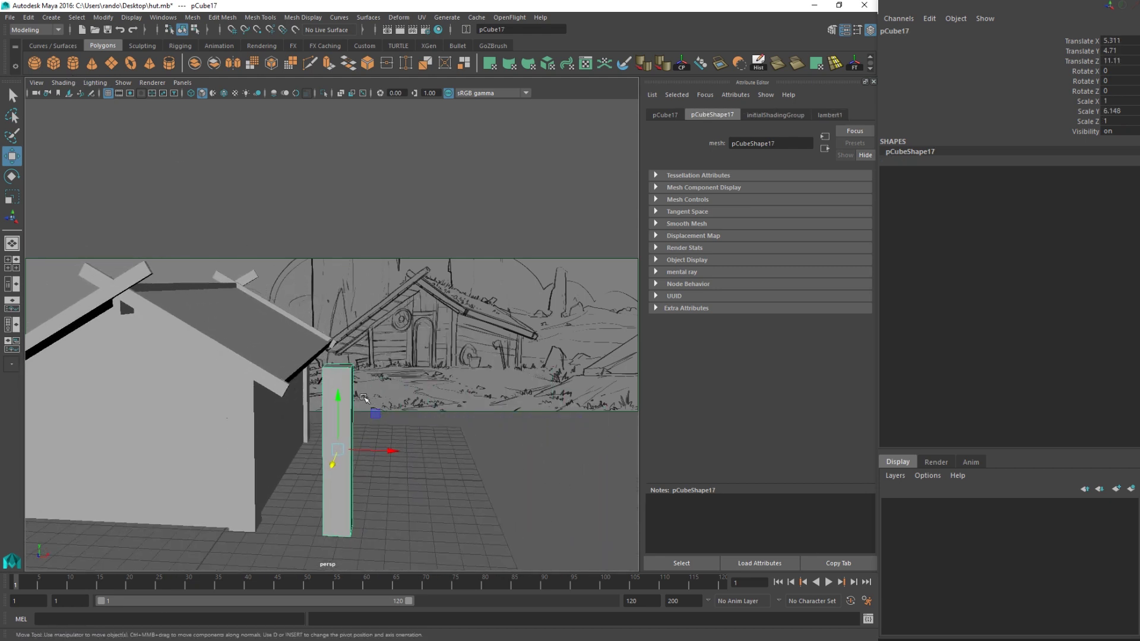
pyautogui.moveTo(389, 450); pyautogui.dragTo(526, 459)
pyautogui.keyDown('alt'); pyautogui.moveTo(526, 459); pyautogui.dragTo(439, 436, button='middle'); pyautogui.keyUp('alt')
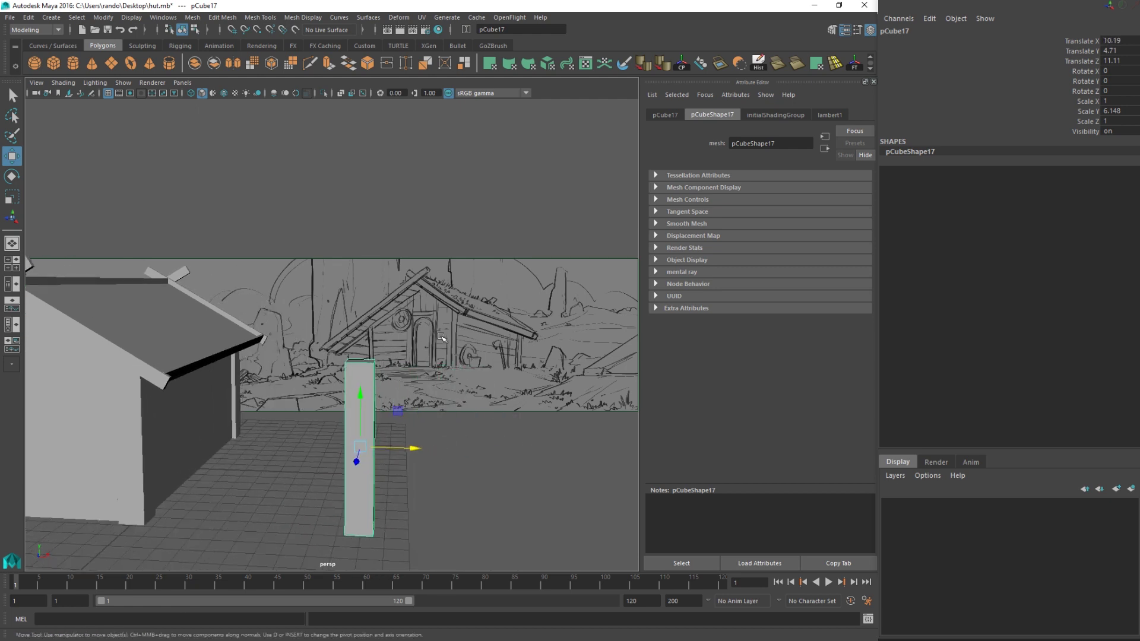
# - Lower the top vertices of the post to shorten it to door height
pyautogui.press('r')
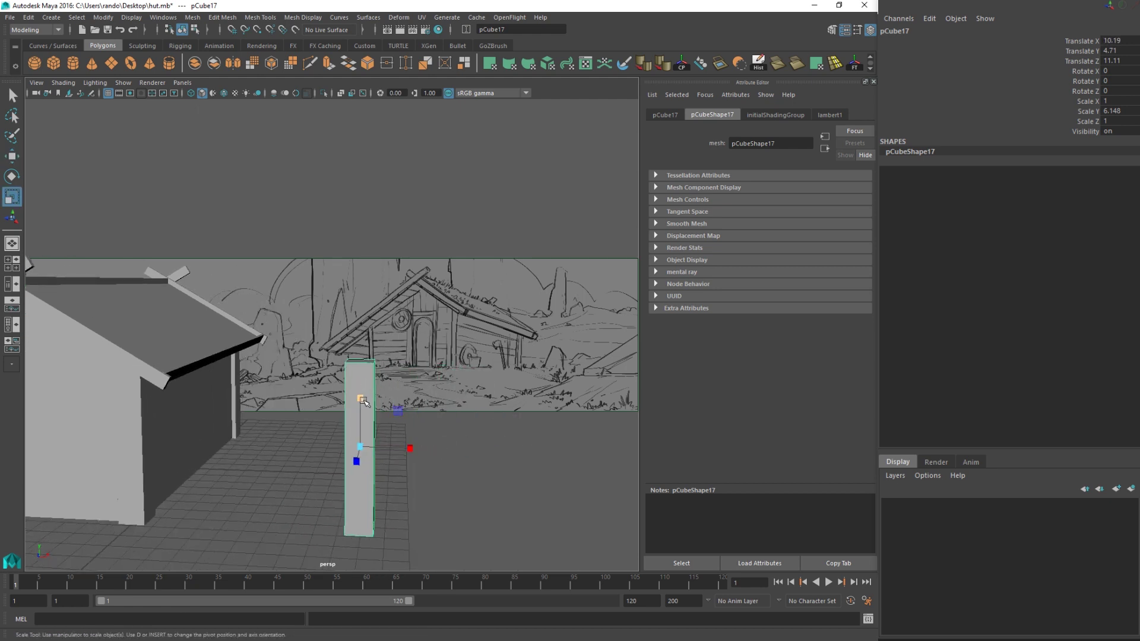
pyautogui.moveTo(360, 383); pyautogui.dragTo(305, 315, button='right')
pyautogui.moveTo(306, 315); pyautogui.dragTo(408, 387)
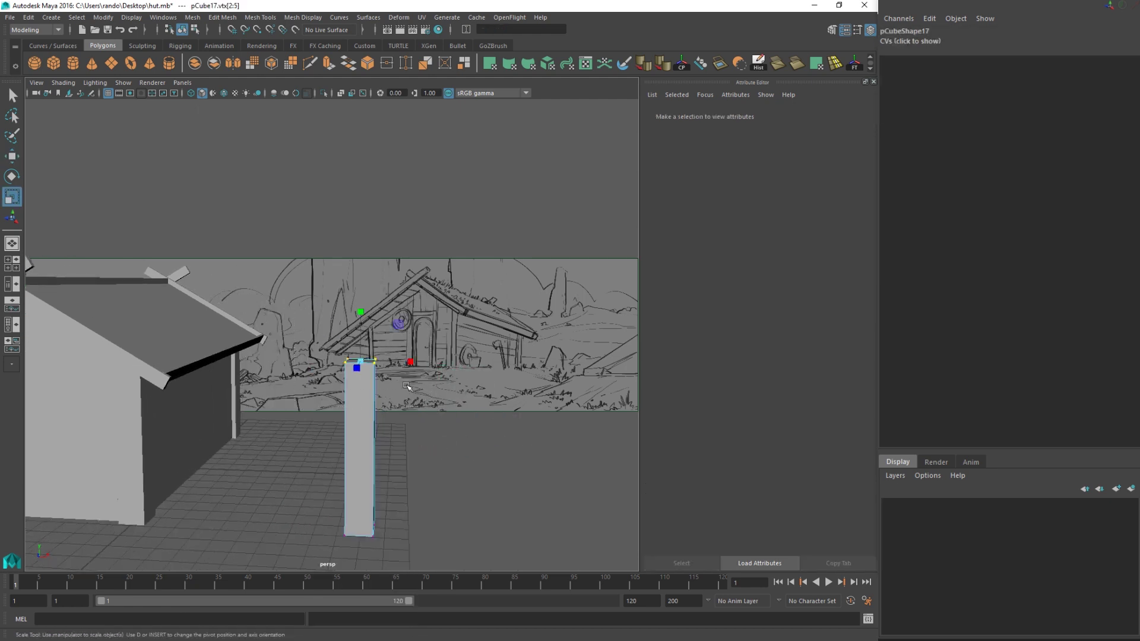
pyautogui.press('w')
pyautogui.moveTo(360, 314); pyautogui.dragTo(193, 314)
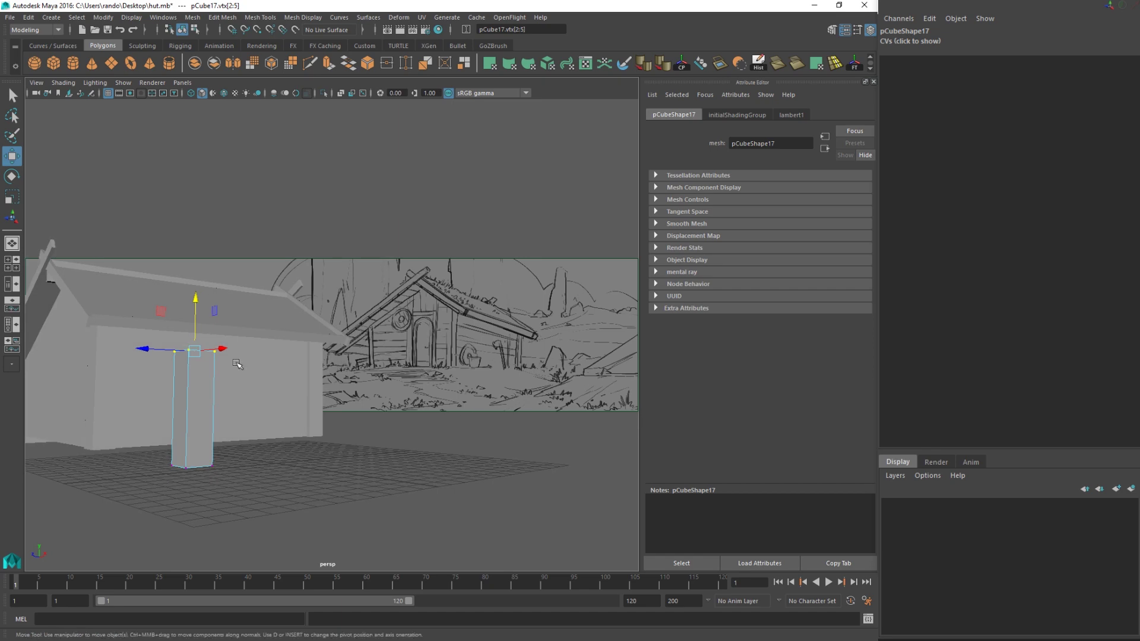
# - Scale all vertices of the shortened post wider along X to form a door-sized slab, and return to object mode
pyautogui.moveTo(194, 314); pyautogui.dragTo(190, 344, button='right')
pyautogui.click(182, 392)
pyautogui.press('f')
pyautogui.keyDown('alt'); pyautogui.moveTo(262, 400); pyautogui.dragTo(378, 385); pyautogui.keyUp('alt')
pyautogui.scroll(-6, 396, 346)
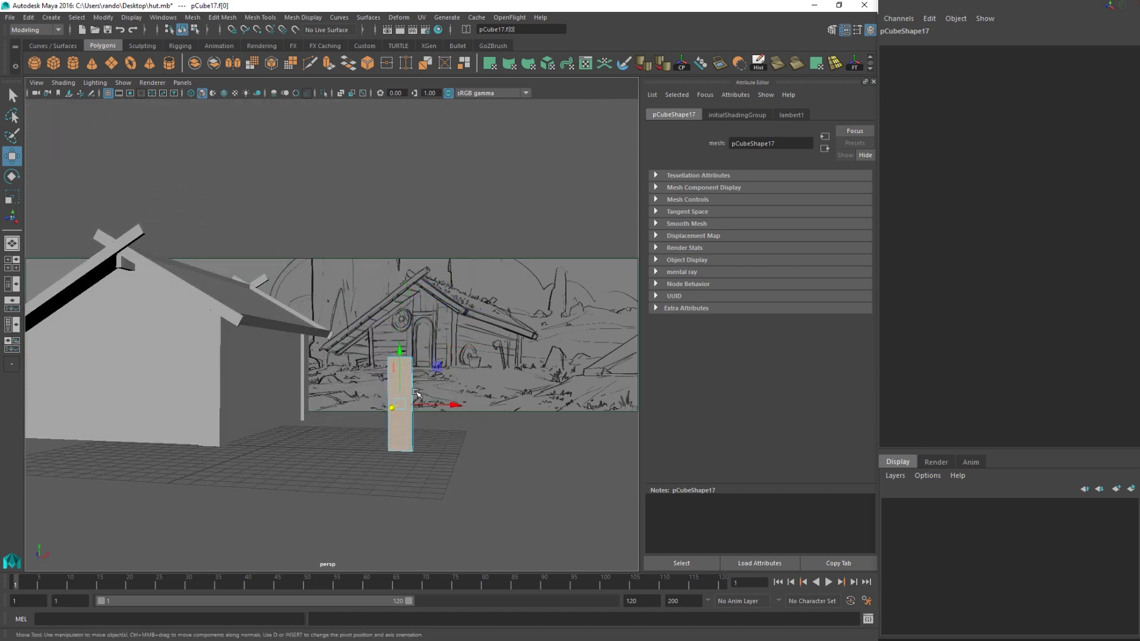
pyautogui.scroll(5, 392, 389)
pyautogui.moveTo(454, 395); pyautogui.dragTo(400, 315, button='right')
pyautogui.moveTo(390, 339); pyautogui.dragTo(598, 573)
pyautogui.press('r')
pyautogui.moveTo(512, 467); pyautogui.dragTo(562, 477)
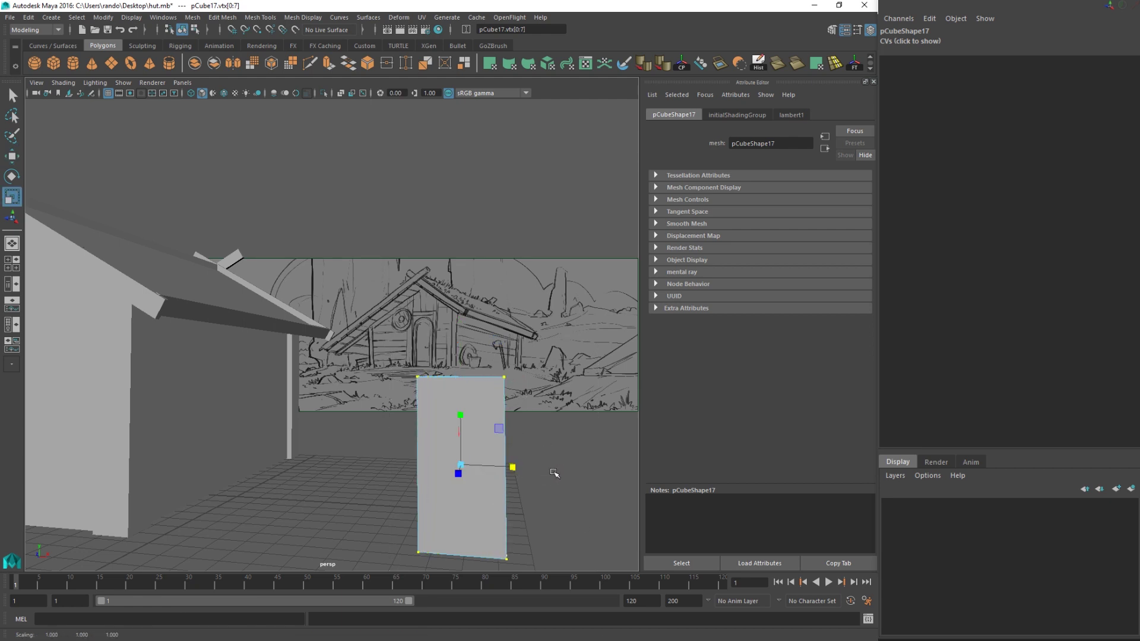
pyautogui.keyDown('alt'); pyautogui.moveTo(479, 410); pyautogui.dragTo(483, 401); pyautogui.keyUp('alt')
pyautogui.press('q')
pyautogui.moveTo(483, 399); pyautogui.dragTo(507, 374, button='right')
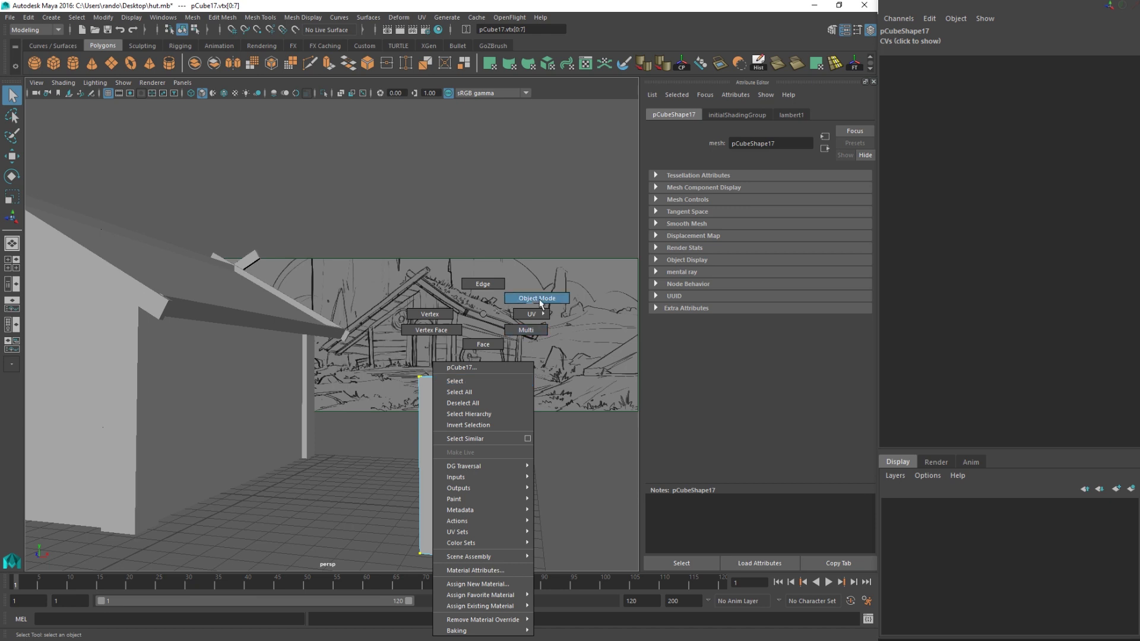
pyautogui.moveTo(541, 303); pyautogui.dragTo(540, 303, button='right')
# - Duplicate the door slab and place the second slab closer to the hut, at about X 7.582
pyautogui.press('w')
pyautogui.moveTo(517, 422); pyautogui.dragTo(398, 422)
pyautogui.click(486, 446)
pyautogui.click(359, 399)
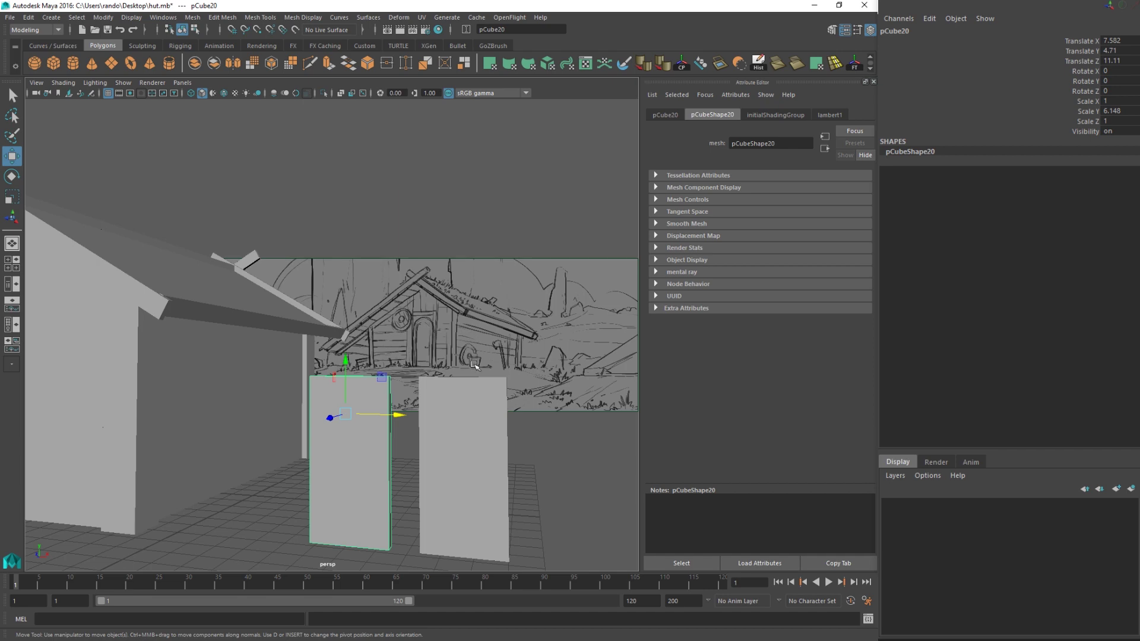
# - Thin the door slab farther from the hut to a Z scale of about 0.685, deleting the extra duplicate
pyautogui.click(458, 403)
pyautogui.keyDown('alt'); pyautogui.moveTo(458, 403); pyautogui.dragTo(472, 387); pyautogui.keyUp('alt')
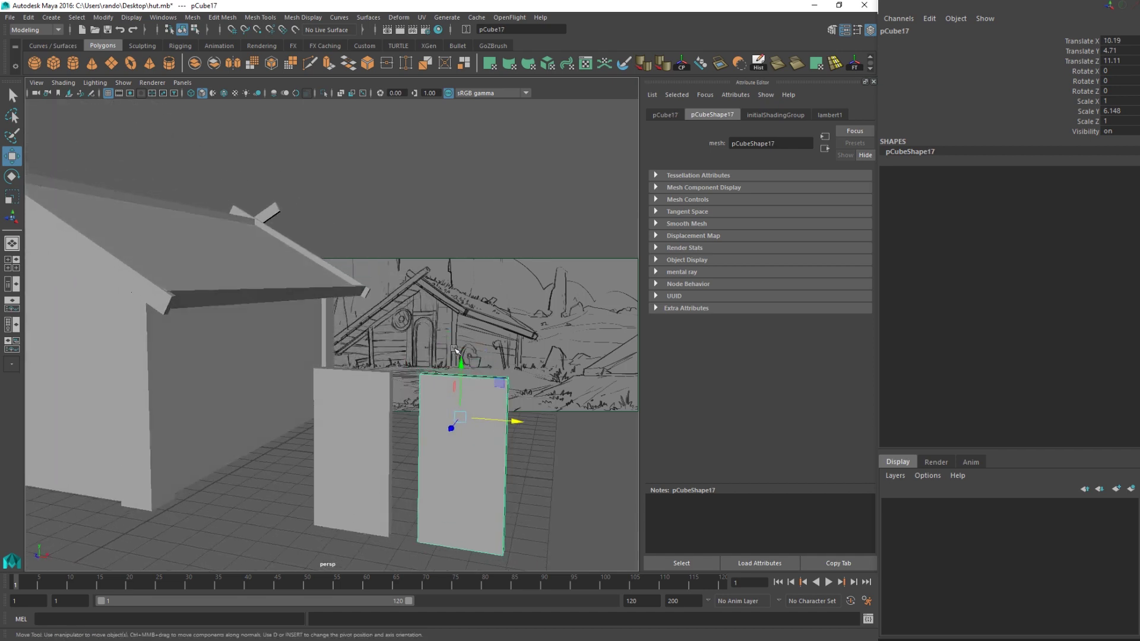
pyautogui.moveTo(472, 411)
pyautogui.keyDown('alt'); pyautogui.mouseDown()
pyautogui.moveTo(485, 403)
pyautogui.moveTo(403, 421)
pyautogui.moveTo(417, 440)
pyautogui.moveTo(463, 418)
pyautogui.moveTo(444, 432)
pyautogui.moveTo(404, 425)
pyautogui.moveTo(468, 422)
pyautogui.moveTo(442, 403)
pyautogui.mouseUp(); pyautogui.keyUp('alt')
pyautogui.press('r')
pyautogui.hotkey('ctrl', 'd')
pyautogui.press('w')
pyautogui.press('Delete')
pyautogui.click(407, 409)
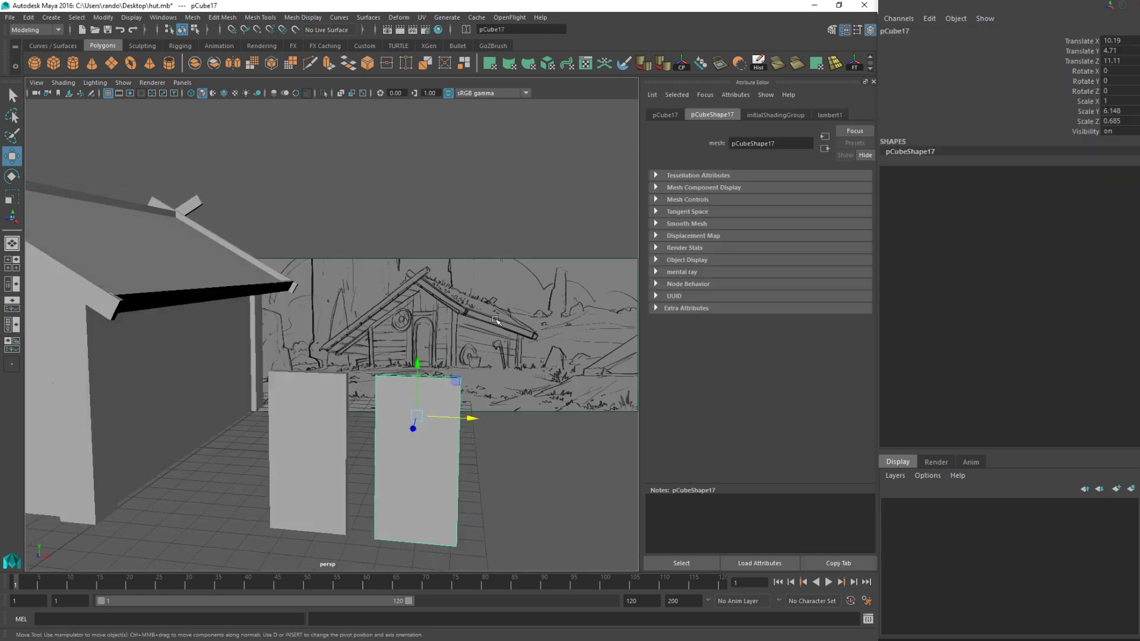
# - Bevel the two upper corner edges of the thinned door slab
pyautogui.moveTo(423, 391); pyautogui.dragTo(390, 347, button='right')
pyautogui.click(411, 428)
pyautogui.keyDown('alt'); pyautogui.moveTo(371, 354); pyautogui.dragTo(358, 349); pyautogui.keyUp('alt')
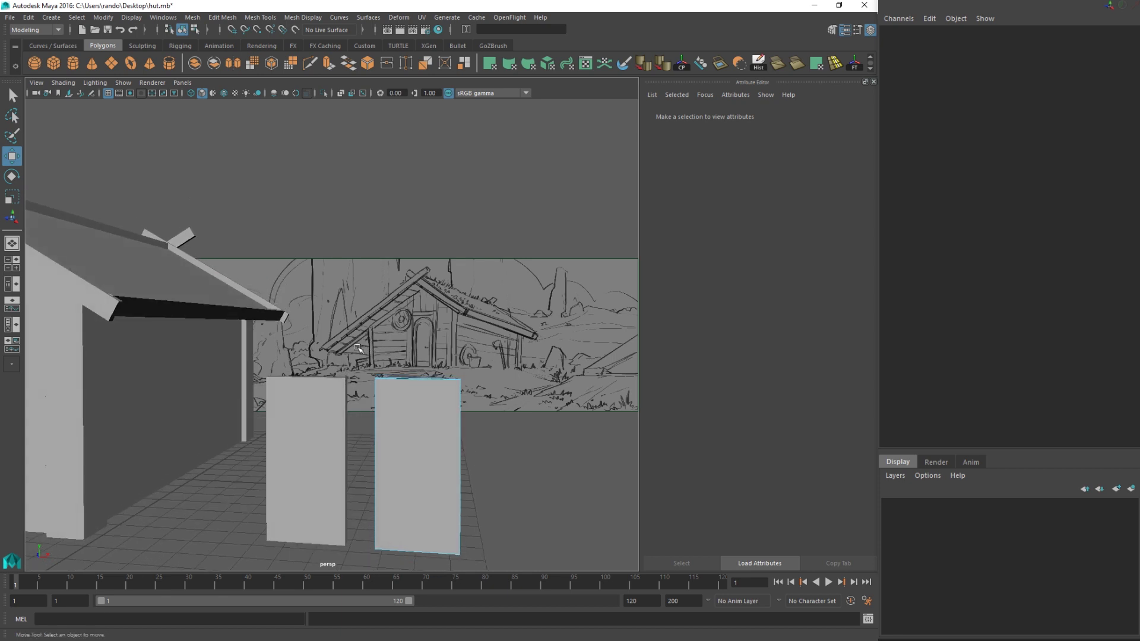
pyautogui.moveTo(455, 396); pyautogui.dragTo(496, 412)
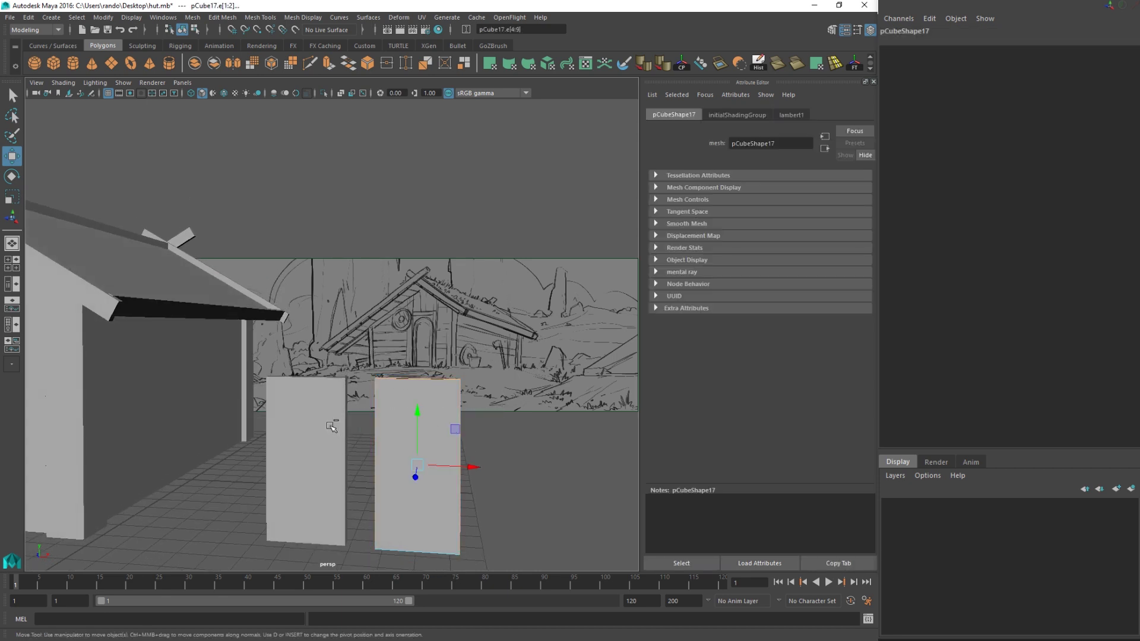
pyautogui.keyDown('ctrl'); pyautogui.moveTo(325, 420); pyautogui.dragTo(521, 574); pyautogui.keyUp('ctrl')
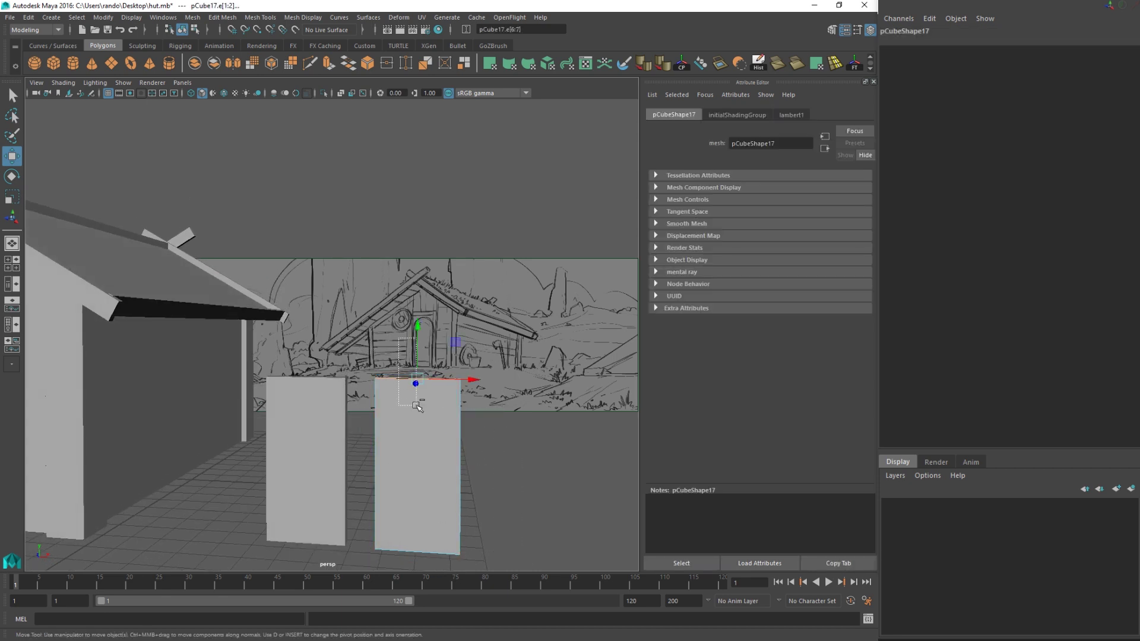
pyautogui.keyDown('ctrl'); pyautogui.moveTo(416, 405); pyautogui.dragTo(417, 406); pyautogui.keyUp('ctrl')
pyautogui.moveTo(445, 398)
pyautogui.keyDown('alt'); pyautogui.mouseDown()
pyautogui.moveTo(360, 406)
pyautogui.moveTo(391, 410)
pyautogui.moveTo(380, 392)
pyautogui.mouseUp(); pyautogui.keyUp('alt')
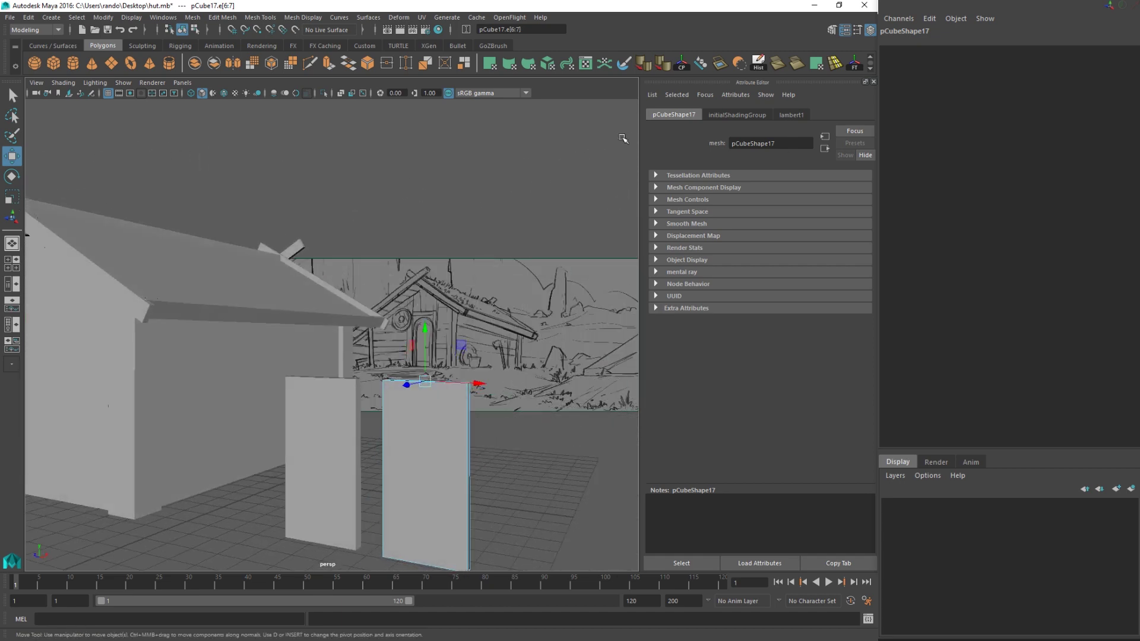
pyautogui.click(832, 30)
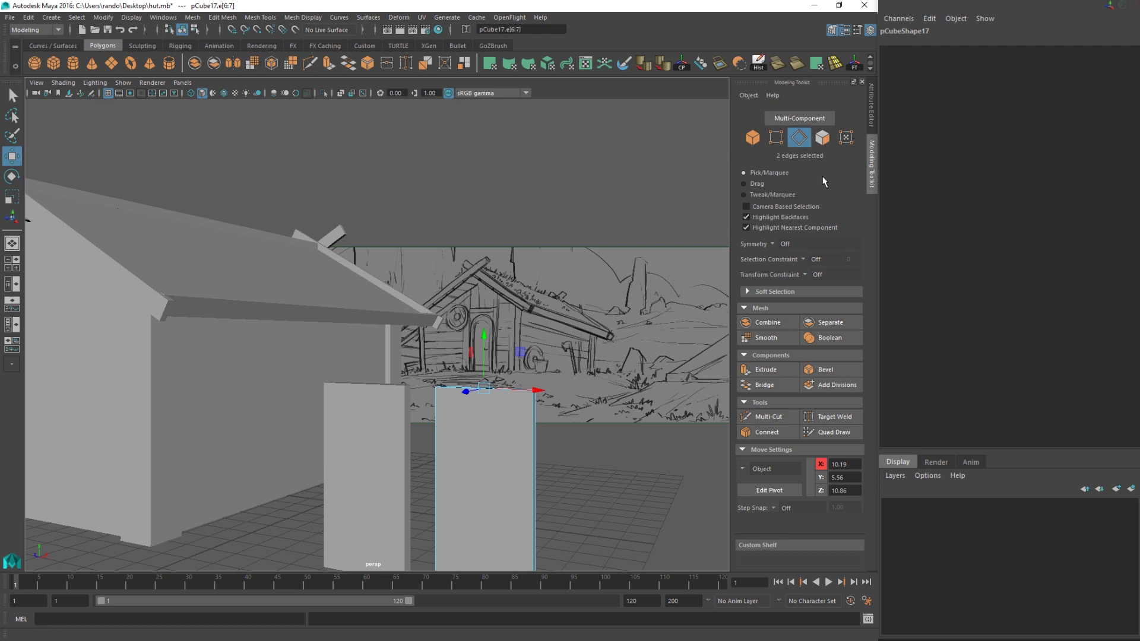
pyautogui.click(832, 372)
# - Set the bevel to Fraction 1 and 7 Segments to round the slab's top into an arch, and return to object mode
pyautogui.keyDown('alt'); pyautogui.moveTo(503, 405); pyautogui.dragTo(526, 380); pyautogui.keyUp('alt')
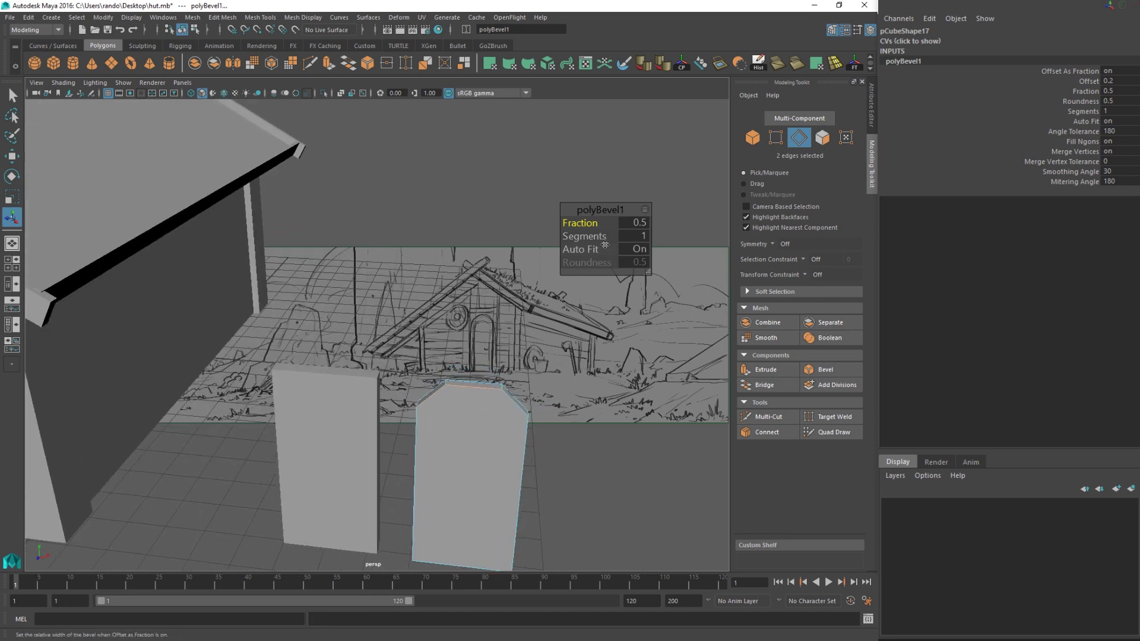
pyautogui.moveTo(583, 236); pyautogui.dragTo(588, 237)
pyautogui.moveTo(582, 224); pyautogui.dragTo(604, 223)
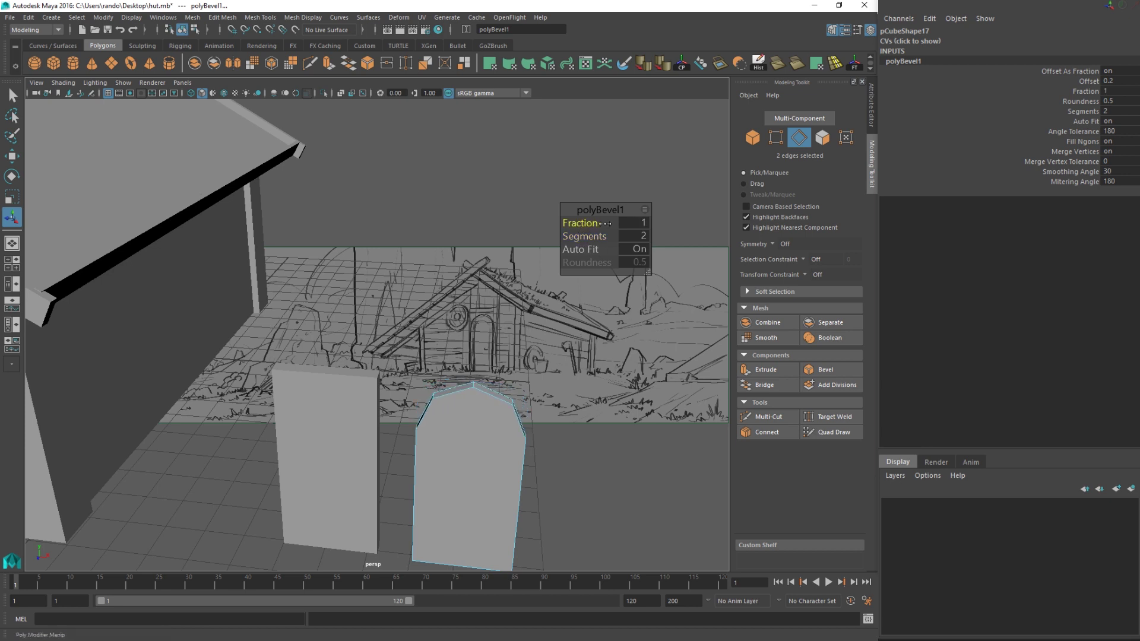
pyautogui.keyDown('alt'); pyautogui.moveTo(515, 285); pyautogui.dragTo(510, 239); pyautogui.keyUp('alt')
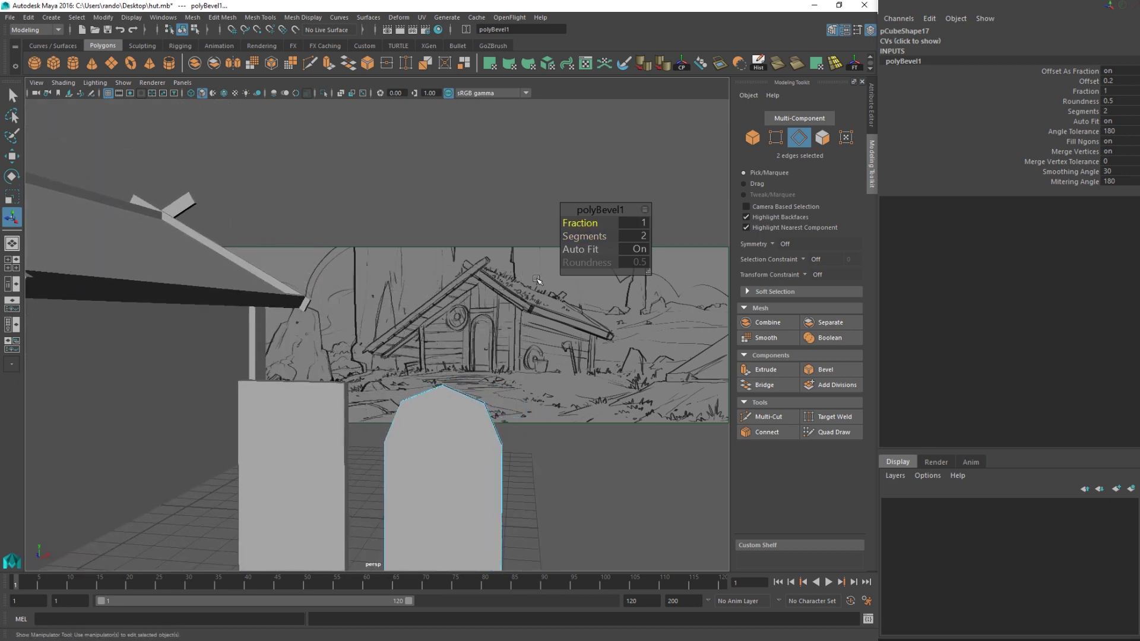
pyautogui.moveTo(583, 237); pyautogui.dragTo(588, 238)
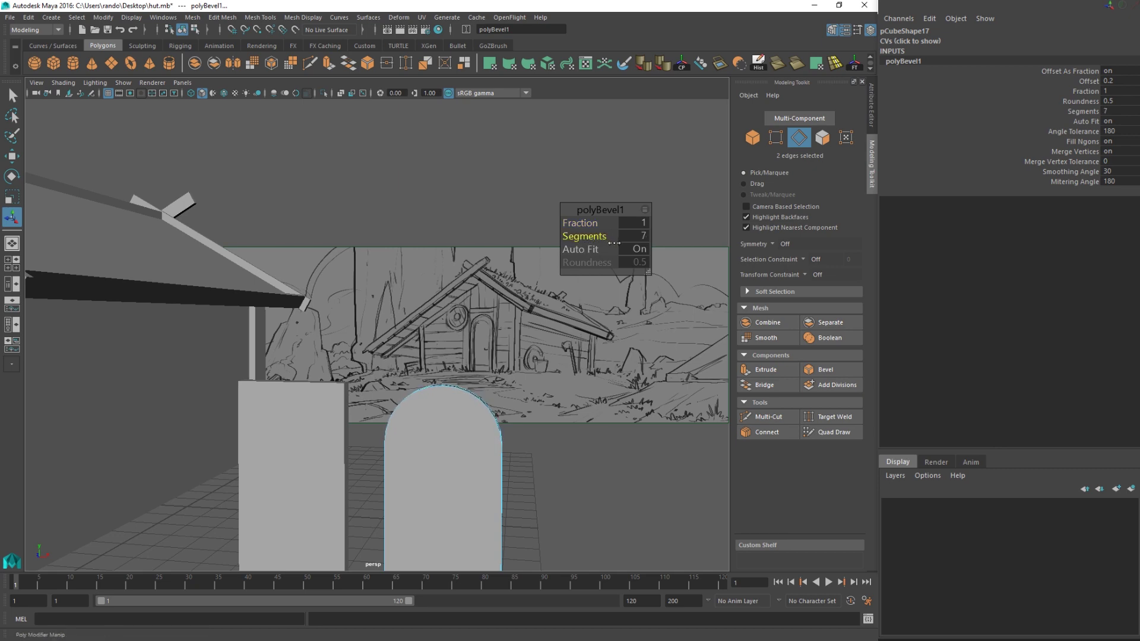
pyautogui.keyDown('alt'); pyautogui.moveTo(615, 244); pyautogui.dragTo(448, 377); pyautogui.keyUp('alt')
pyautogui.press('q')
pyautogui.moveTo(443, 390); pyautogui.dragTo(480, 304, button='right')
pyautogui.click(439, 421)
pyautogui.press('w')
pyautogui.keyDown('alt'); pyautogui.moveTo(477, 421); pyautogui.dragTo(421, 419); pyautogui.keyUp('alt')
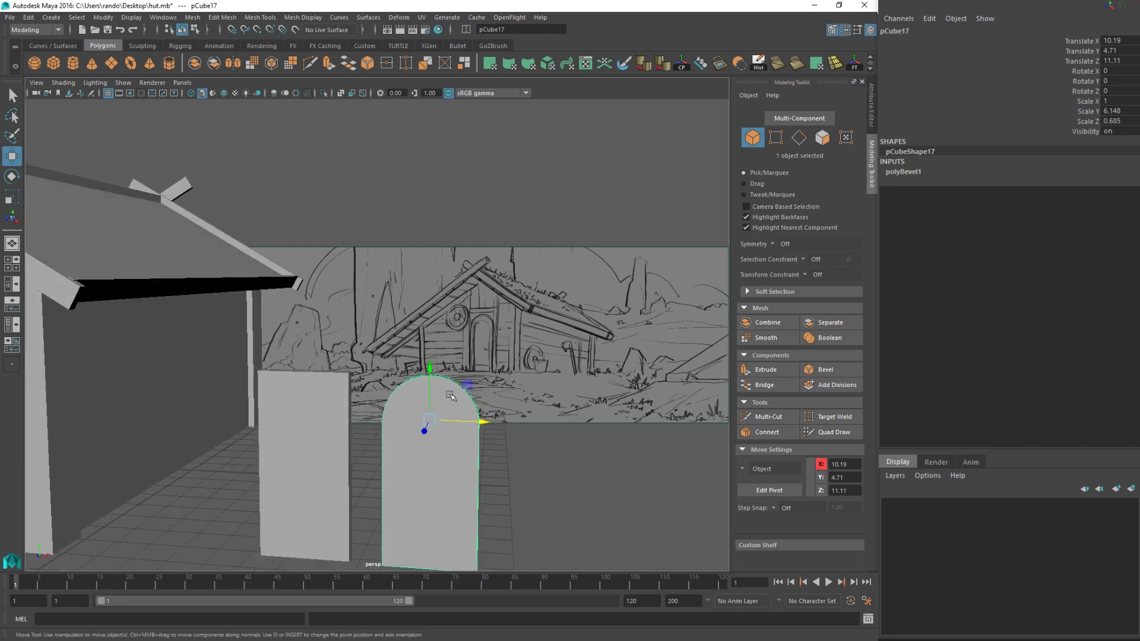
pyautogui.moveTo(450, 396); pyautogui.dragTo(445, 341, button='right')
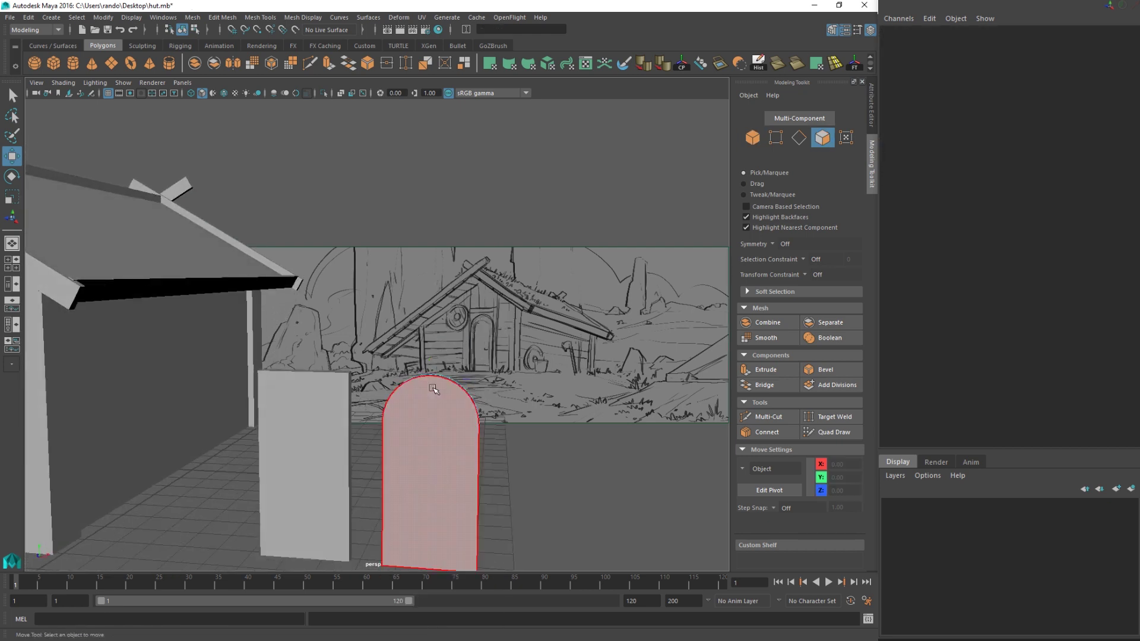
pyautogui.click(454, 438)
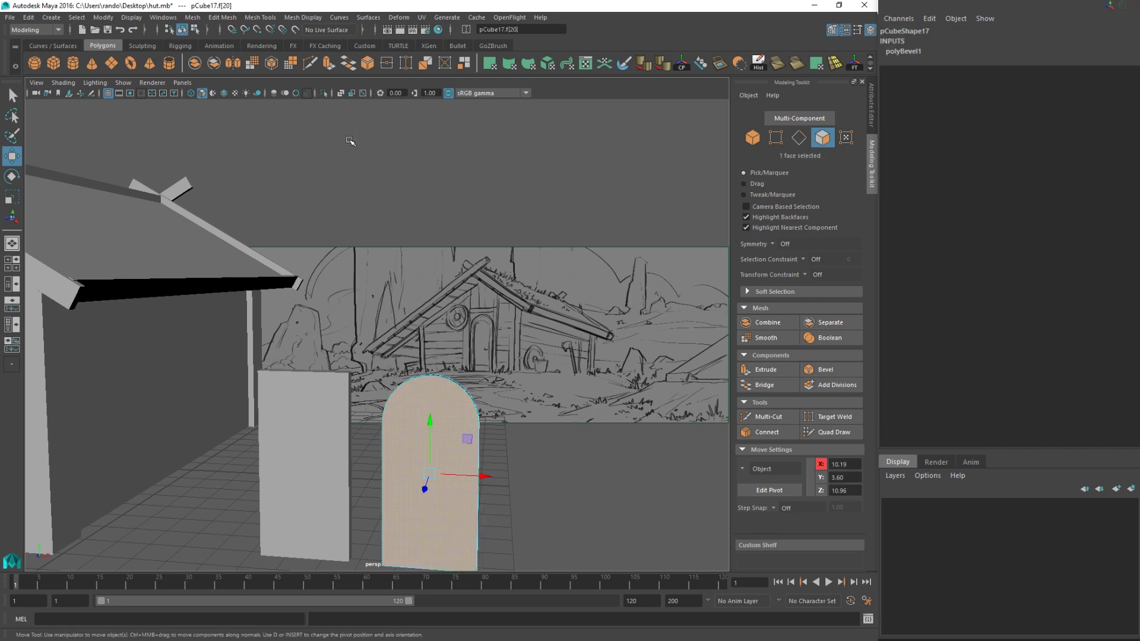
pyautogui.press('q')
pyautogui.moveTo(431, 391); pyautogui.dragTo(476, 297, button='right')
# - Duplicate the arched slab and move one of the two along X to about 13.087
pyautogui.moveTo(411, 400); pyautogui.dragTo(453, 303, button='right')
pyautogui.press('w')
pyautogui.hotkey('ctrl', 'd')
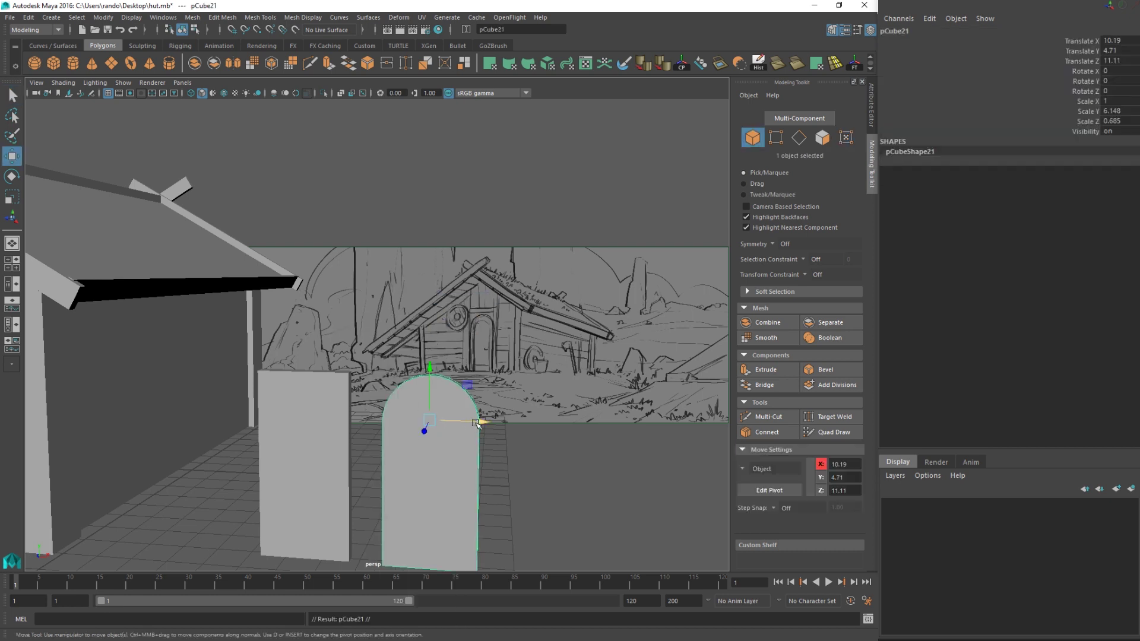
pyautogui.moveTo(436, 428); pyautogui.dragTo(591, 430)
# - Extrude the front face of the middle arched slab, scale it inward to leave a border, and raise it to about Y 3.8
pyautogui.moveTo(468, 433); pyautogui.dragTo(467, 346, button='right')
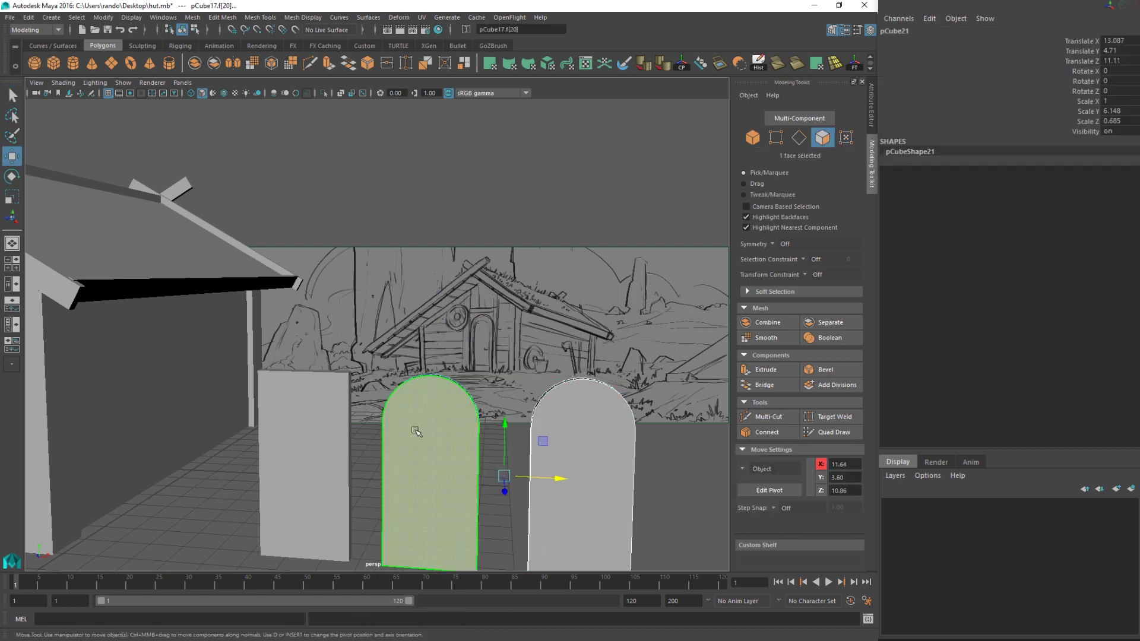
pyautogui.click(416, 432)
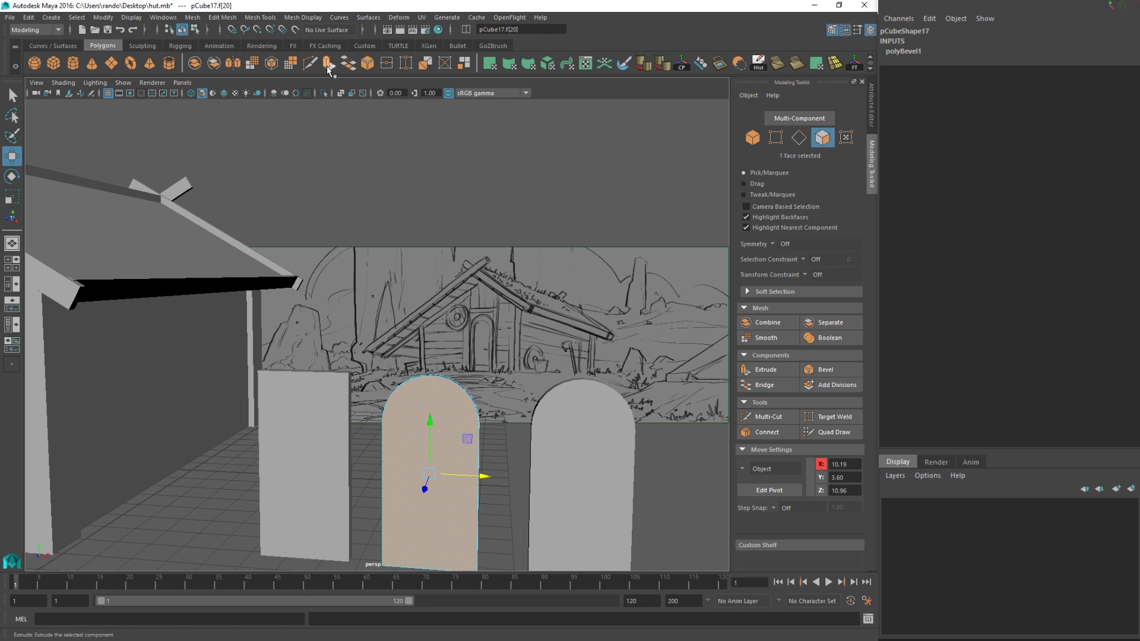
pyautogui.click(328, 63)
pyautogui.press('r')
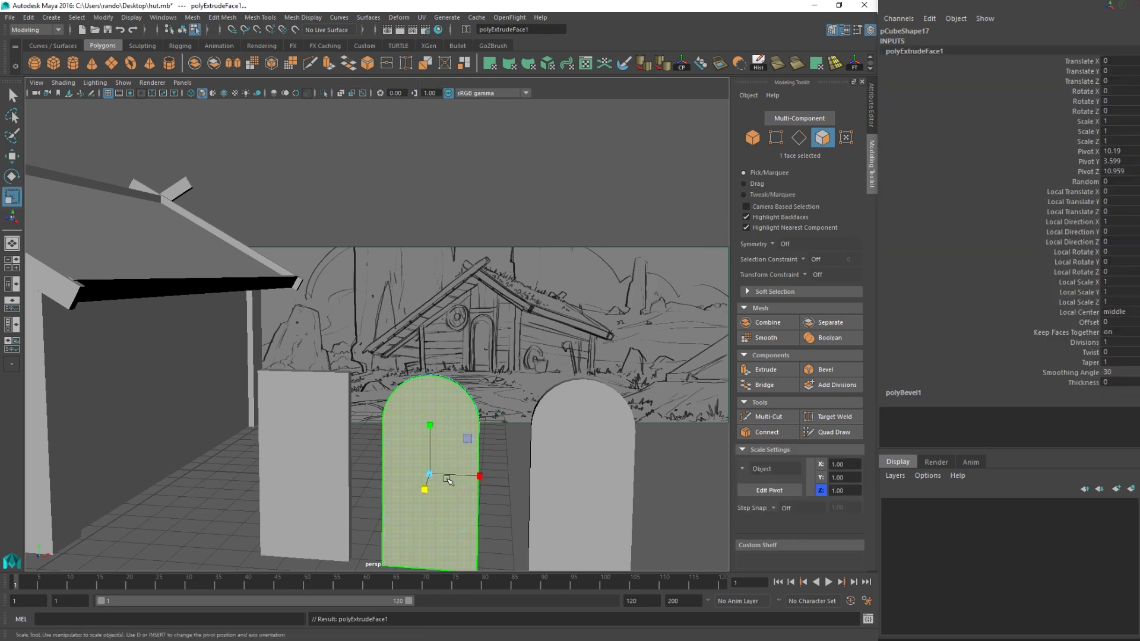
pyautogui.moveTo(469, 442); pyautogui.dragTo(430, 426)
pyautogui.press('w')
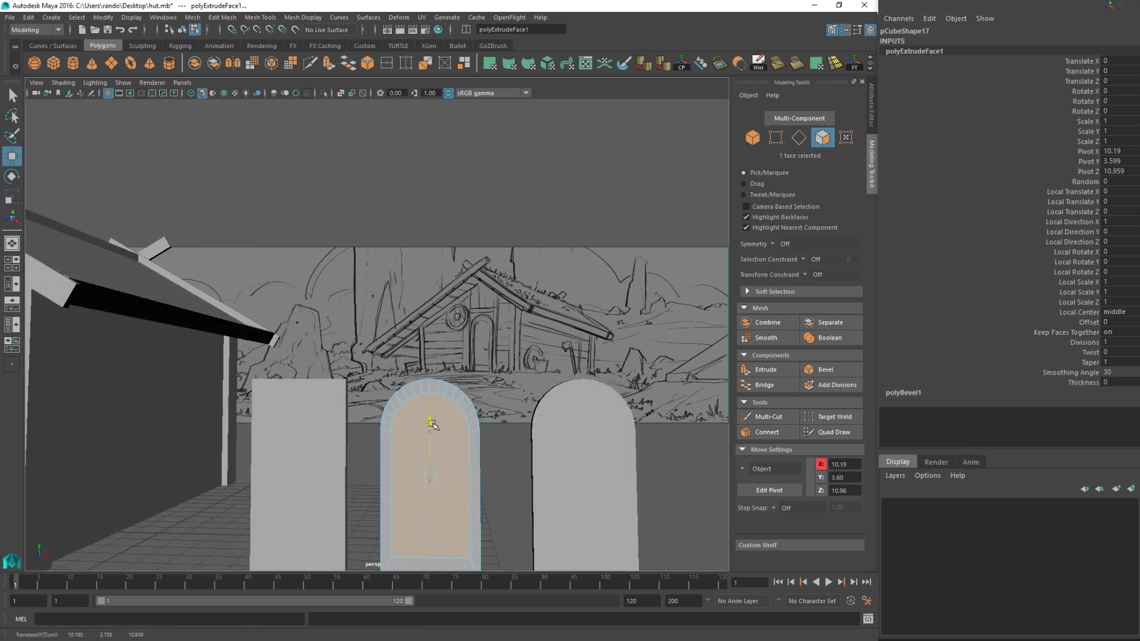
pyautogui.keyDown('alt'); pyautogui.moveTo(433, 423); pyautogui.dragTo(428, 475); pyautogui.keyUp('alt')
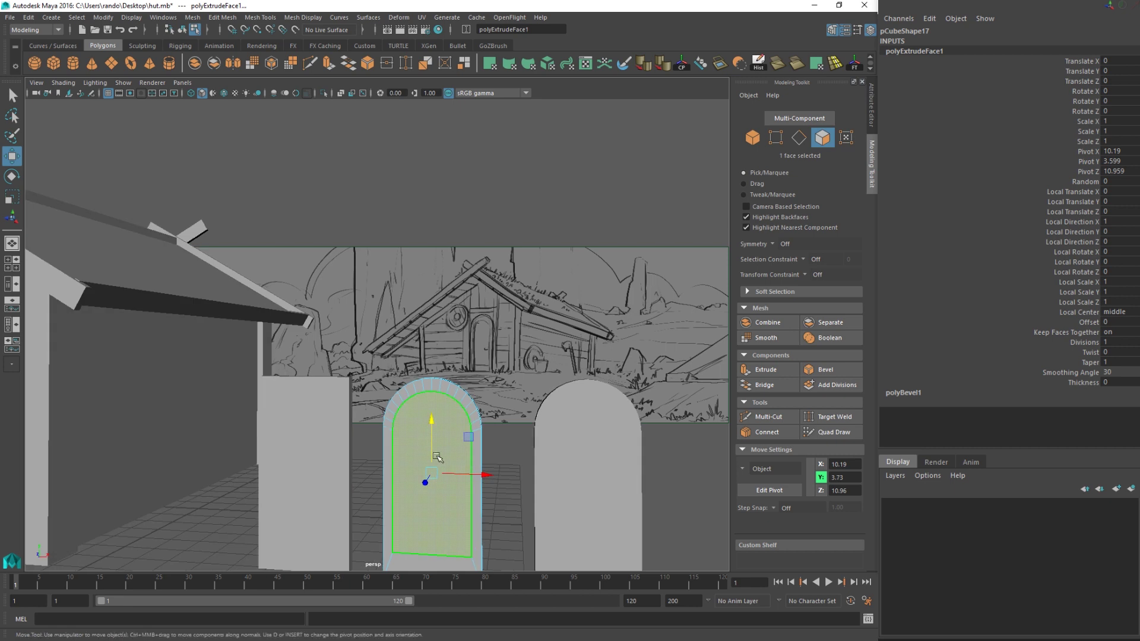
pyautogui.press('r')
pyautogui.press('w')
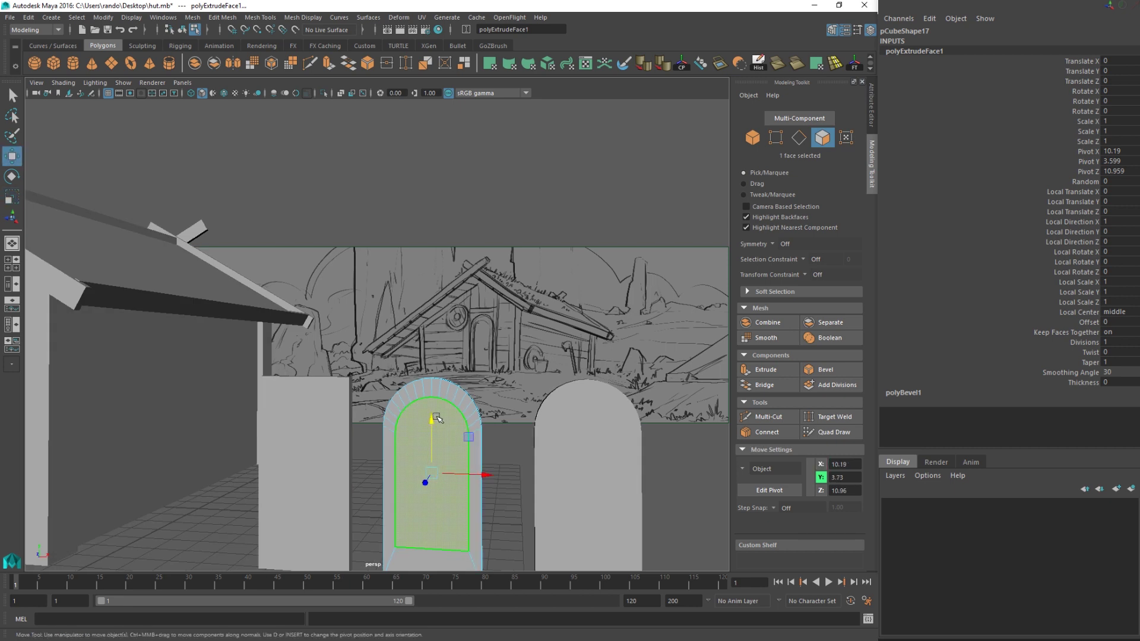
pyautogui.moveTo(433, 423); pyautogui.dragTo(434, 418)
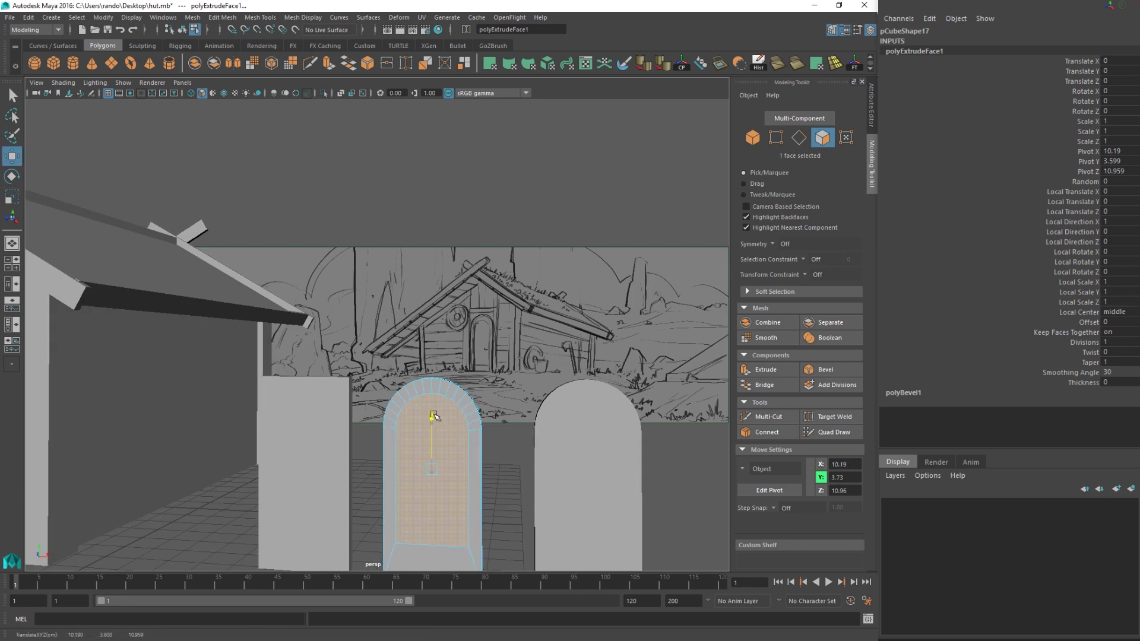
# - Lower the bottom edge of the inset face on the middle arched slab
pyautogui.keyDown('alt'); pyautogui.moveTo(436, 457); pyautogui.dragTo(428, 407, button='middle'); pyautogui.keyUp('alt')
pyautogui.moveTo(431, 481); pyautogui.dragTo(417, 286, button='right')
pyautogui.click(421, 490)
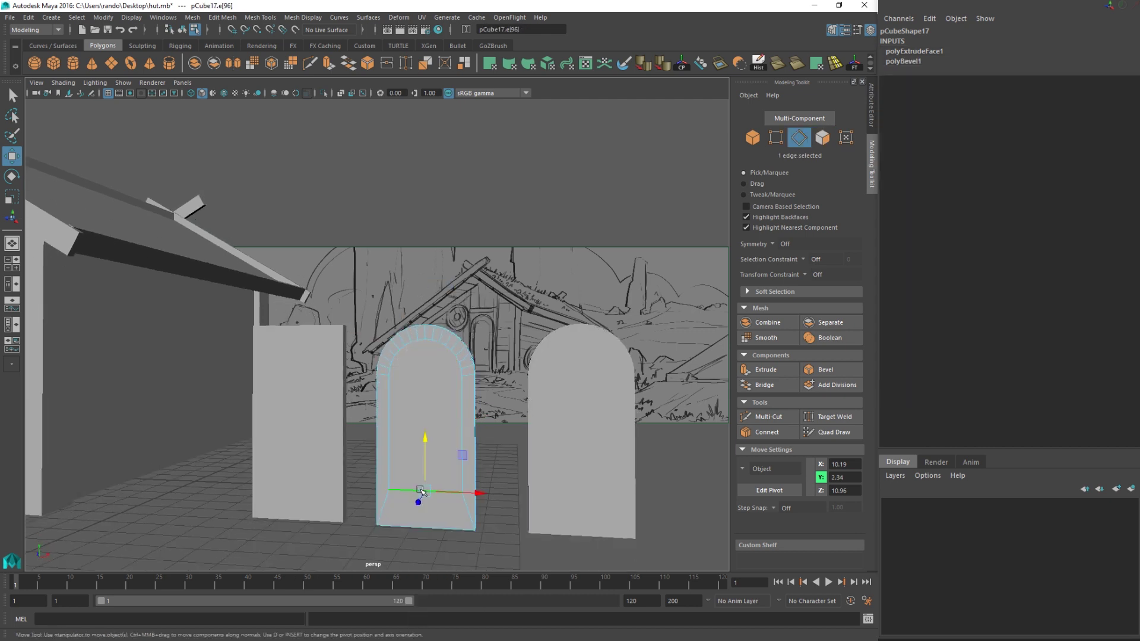
pyautogui.moveTo(427, 440); pyautogui.dragTo(428, 460)
# - Extrude the inset front face of the middle arched slab and push it inward to recess the panel
pyautogui.keyDown('alt'); pyautogui.moveTo(442, 416); pyautogui.dragTo(413, 439); pyautogui.keyUp('alt')
pyautogui.moveTo(421, 314); pyautogui.dragTo(427, 349, button='right')
pyautogui.click(429, 355)
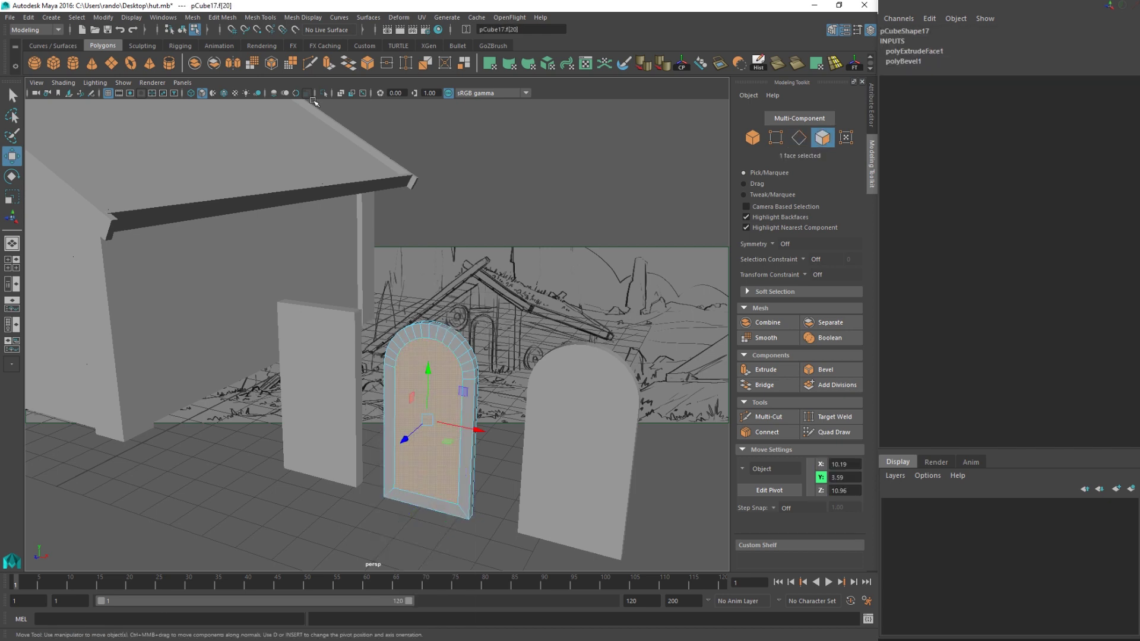
pyautogui.hotkey('ctrl', 'e')
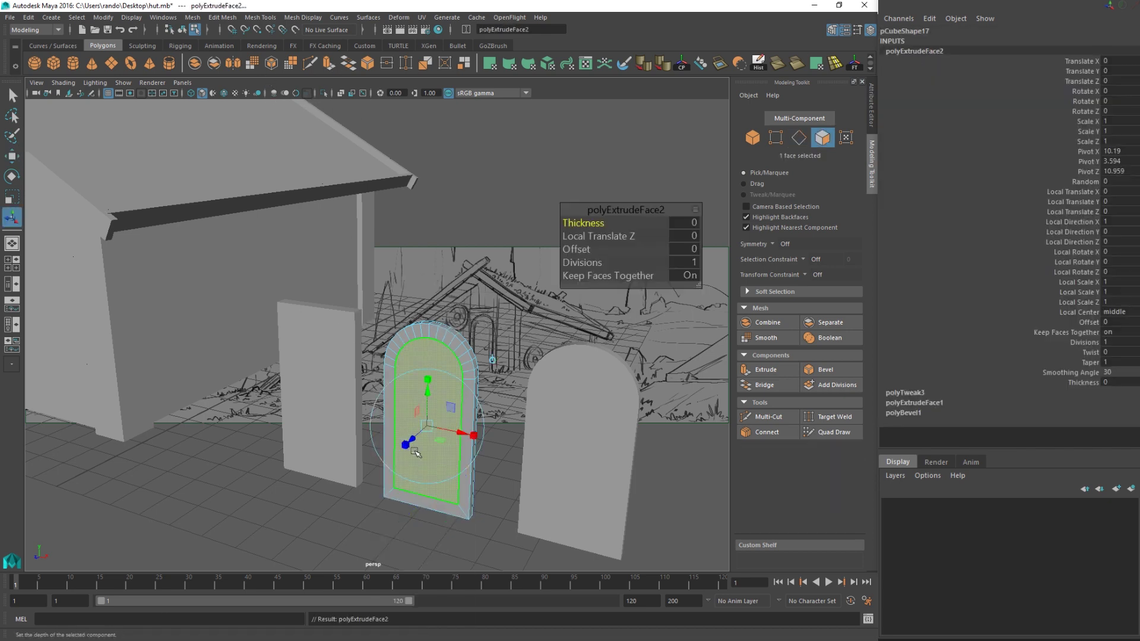
pyautogui.moveTo(416, 439); pyautogui.dragTo(420, 439)
pyautogui.keyDown('alt'); pyautogui.moveTo(471, 419); pyautogui.dragTo(479, 387, button='right'); pyautogui.keyUp('alt')
# - Move the back face of the middle arched slab along its depth, return to object mode and deselect it
pyautogui.keyDown('alt'); pyautogui.moveTo(480, 387); pyautogui.dragTo(334, 399); pyautogui.keyUp('alt')
pyautogui.click(380, 254)
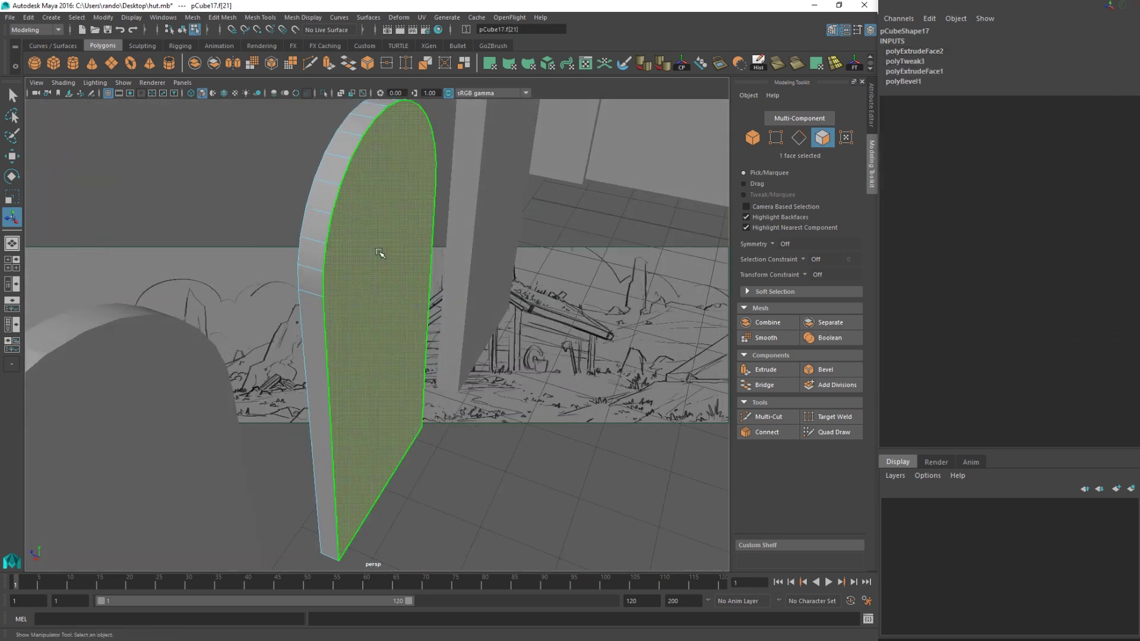
pyautogui.press('w')
pyautogui.moveTo(342, 327); pyautogui.dragTo(454, 306)
pyautogui.press('q')
pyautogui.moveTo(430, 247); pyautogui.dragTo(466, 223, button='right')
pyautogui.click(528, 214)
pyautogui.keyDown('alt'); pyautogui.moveTo(510, 237); pyautogui.dragTo(415, 310, button='right'); pyautogui.keyUp('alt')
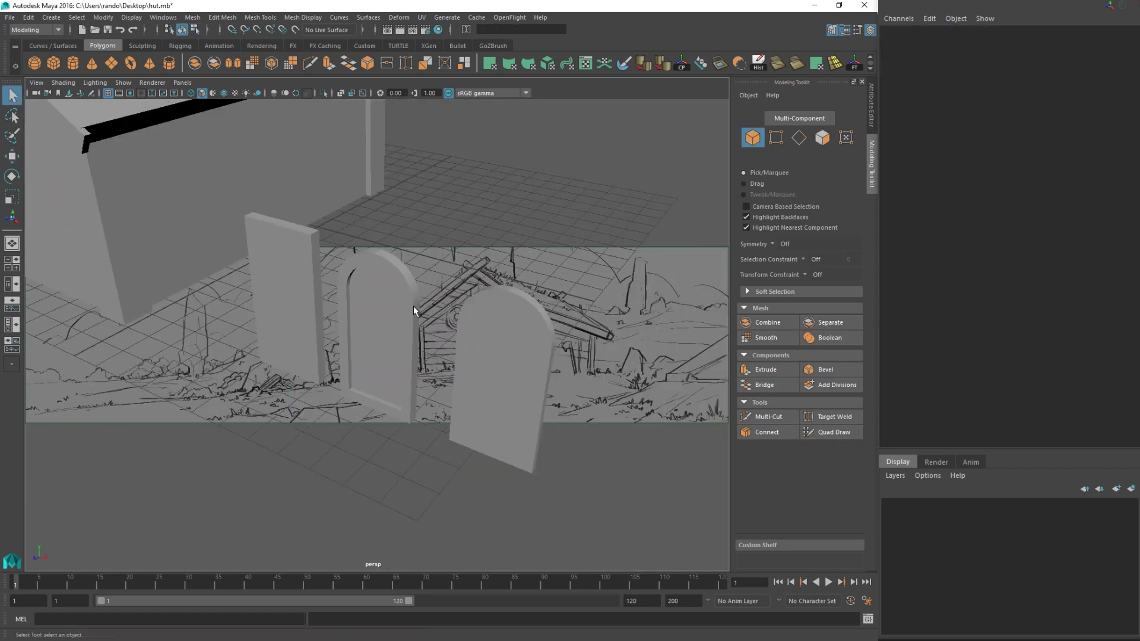
pyautogui.keyDown('alt'); pyautogui.moveTo(415, 311); pyautogui.dragTo(469, 290); pyautogui.keyUp('alt')
pyautogui.keyDown('alt'); pyautogui.moveTo(394, 315); pyautogui.dragTo(278, 351, button='middle'); pyautogui.keyUp('alt')
pyautogui.moveTo(277, 351)
pyautogui.keyDown('alt'); pyautogui.mouseDown()
pyautogui.moveTo(262, 348)
pyautogui.moveTo(270, 354)
pyautogui.mouseUp(); pyautogui.keyUp('alt')
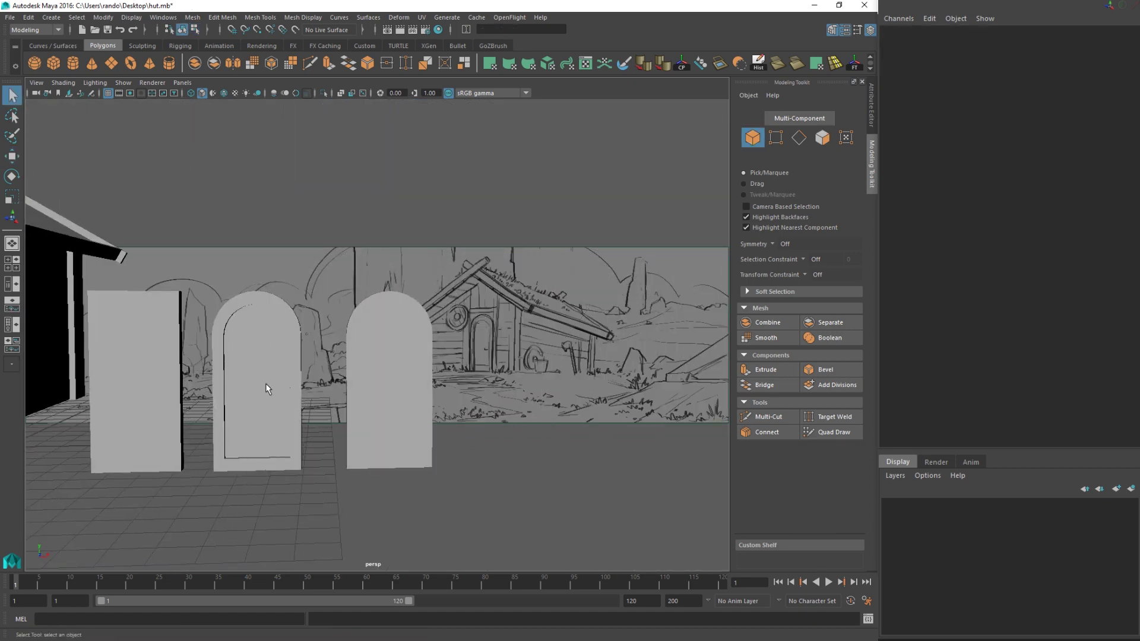
pyautogui.click(265, 383)
pyautogui.keyDown('alt'); pyautogui.moveTo(208, 384); pyautogui.dragTo(267, 369); pyautogui.keyUp('alt')
pyautogui.keyDown('alt'); pyautogui.moveTo(267, 368); pyautogui.dragTo(280, 382, button='middle'); pyautogui.keyUp('alt')
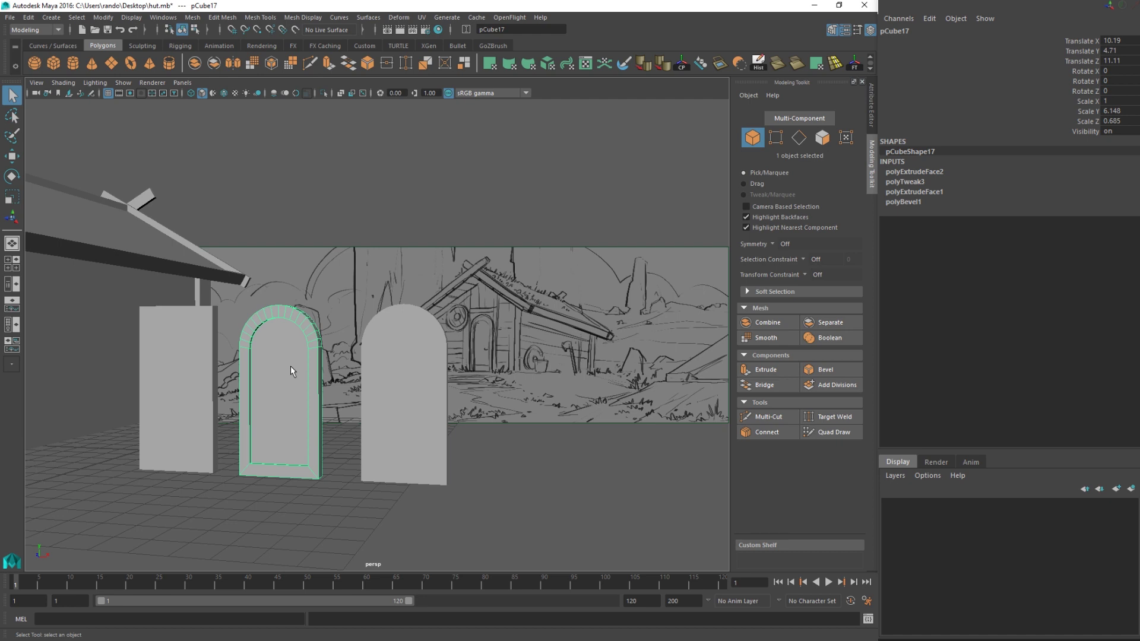
pyautogui.keyDown('alt'); pyautogui.moveTo(321, 365); pyautogui.dragTo(321, 369); pyautogui.keyUp('alt')
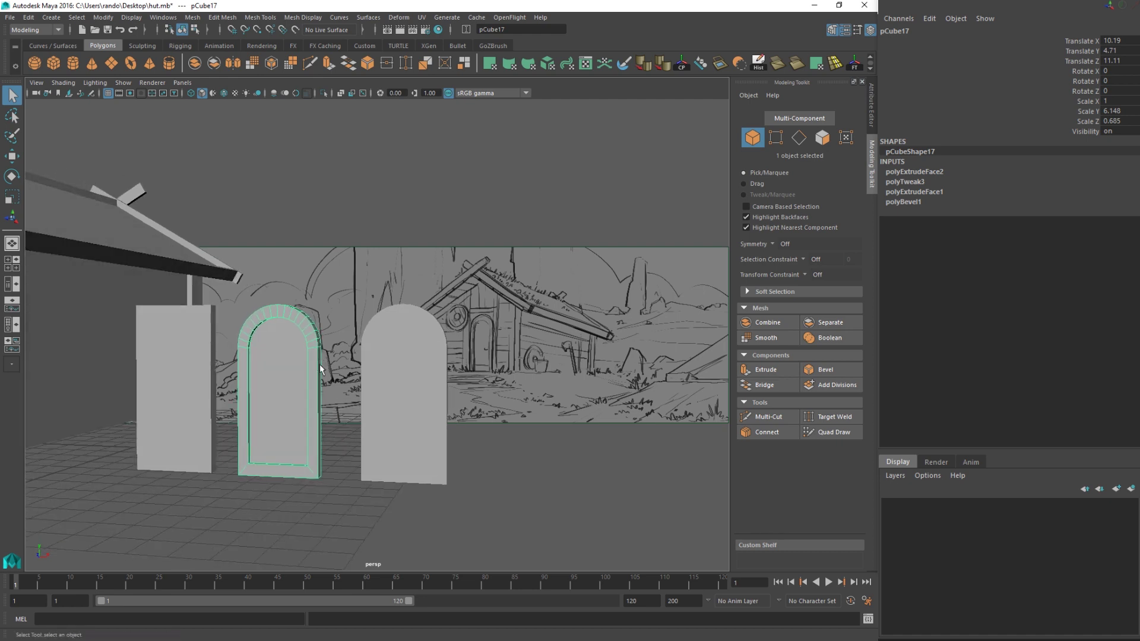
# - Duplicate the plain arched slab, scale one copy up to about 1.332, 8.187, 0.912, and raise it to about Y 4.82
pyautogui.click(391, 360)
pyautogui.keyDown('alt'); pyautogui.moveTo(396, 352); pyautogui.dragTo(433, 332); pyautogui.keyUp('alt')
pyautogui.hotkey('ctrl', 'd')
pyautogui.press('r')
pyautogui.press('w')
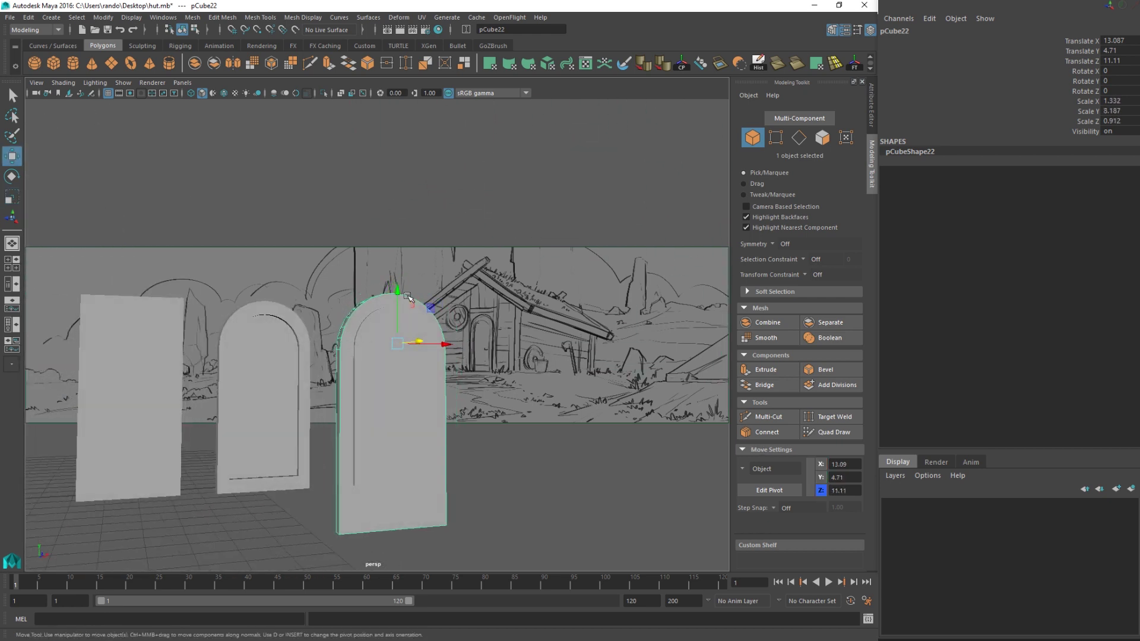
pyautogui.moveTo(399, 292); pyautogui.dragTo(400, 289)
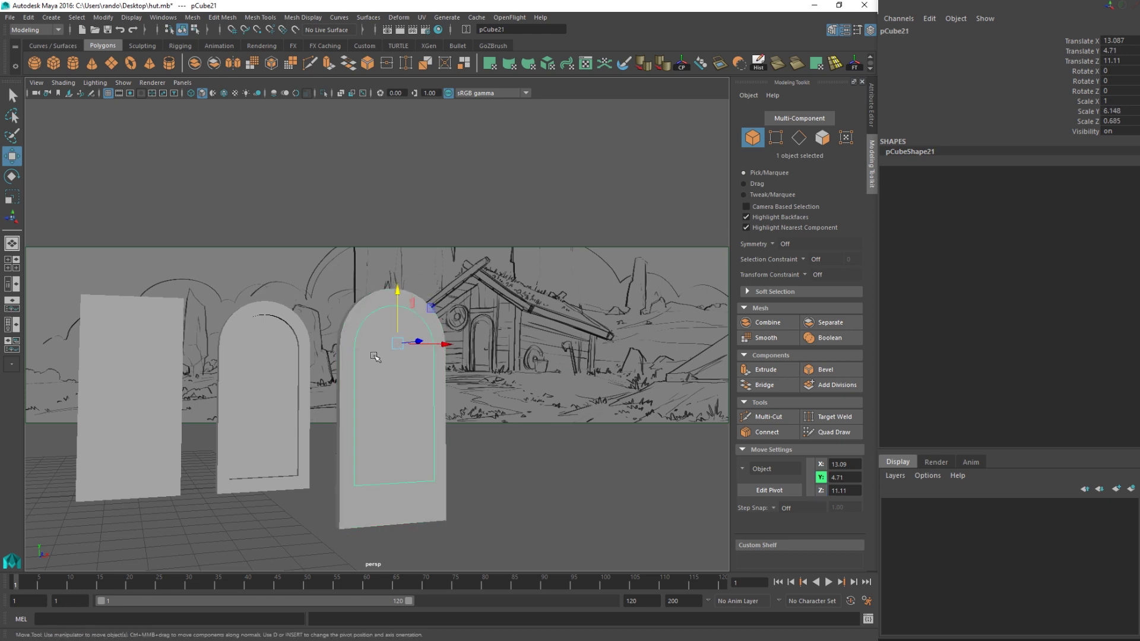
# - Lower the four bottom vertices of the inner arched slab to about Y 0.64 and return to object mode
pyautogui.click(361, 308)
pyautogui.click(358, 316)
pyautogui.keyDown('alt'); pyautogui.moveTo(382, 395); pyautogui.dragTo(394, 427); pyautogui.keyUp('alt')
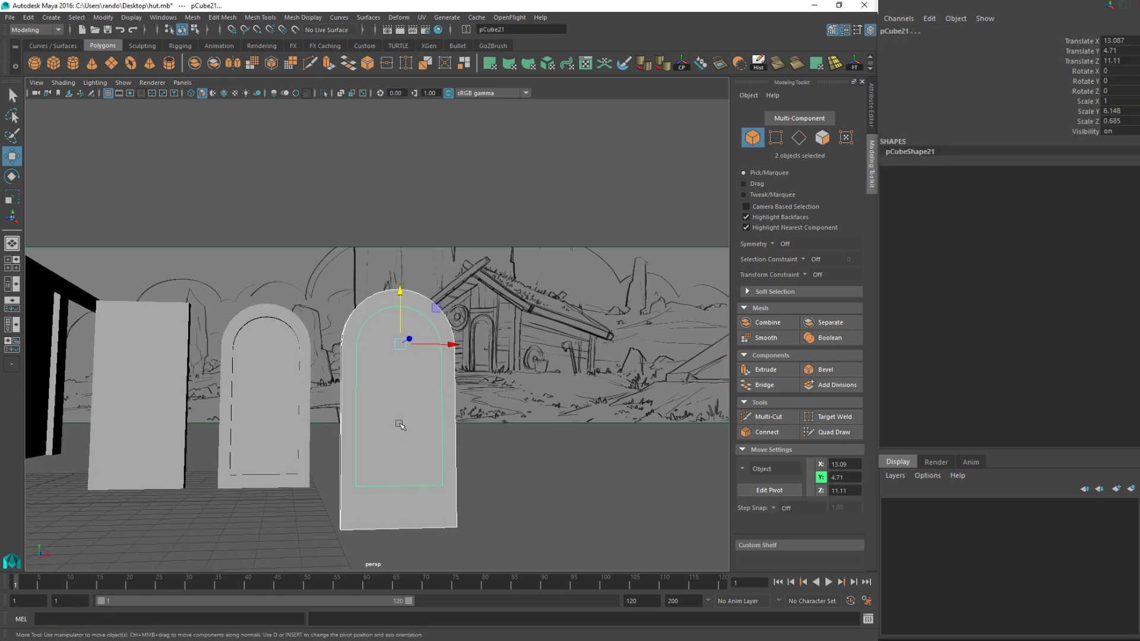
pyautogui.moveTo(378, 313); pyautogui.dragTo(317, 308, button='right')
pyautogui.moveTo(329, 462); pyautogui.dragTo(471, 497)
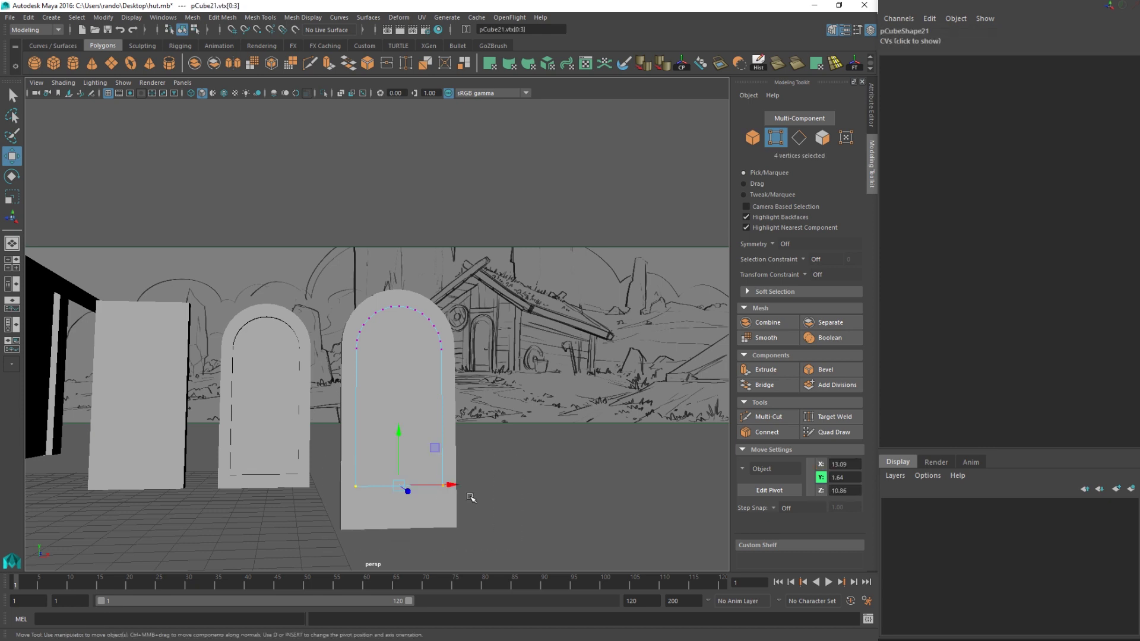
pyautogui.moveTo(397, 430); pyautogui.dragTo(404, 452)
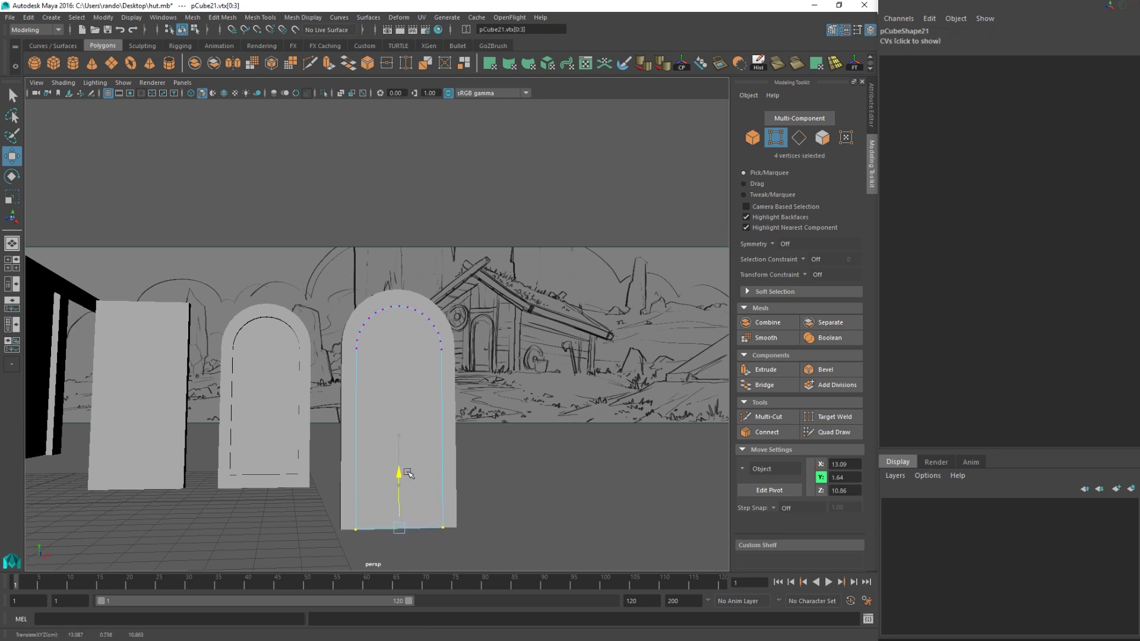
pyautogui.keyDown('alt'); pyautogui.moveTo(408, 477); pyautogui.dragTo(415, 436); pyautogui.keyUp('alt')
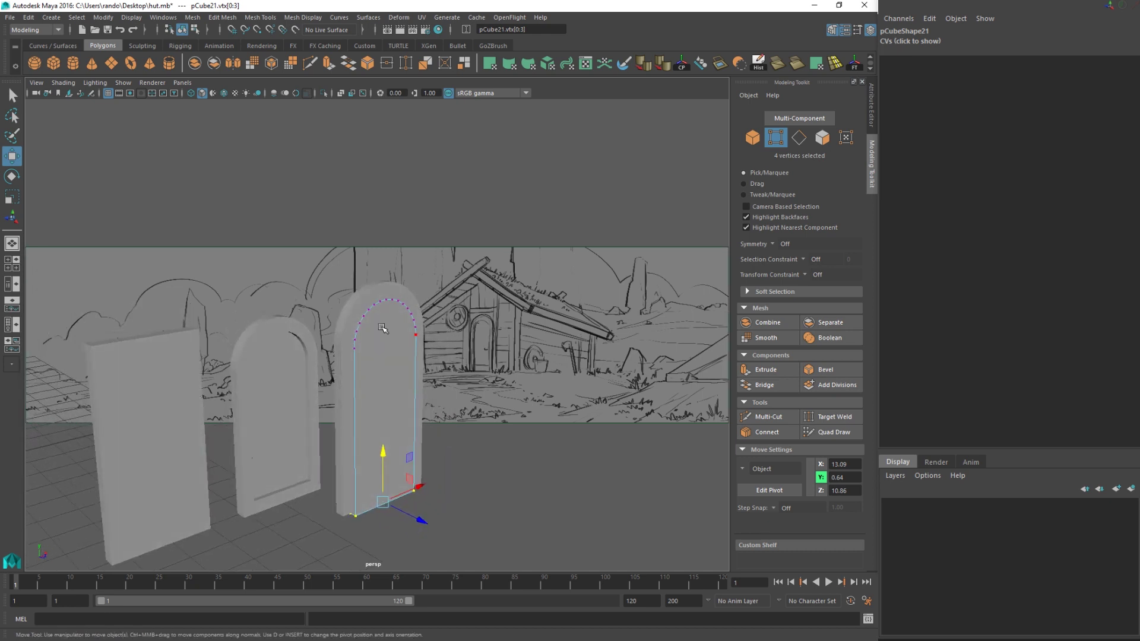
pyautogui.moveTo(368, 300); pyautogui.dragTo(436, 295, button='right')
pyautogui.keyDown('alt'); pyautogui.moveTo(294, 397); pyautogui.dragTo(332, 380); pyautogui.keyUp('alt')
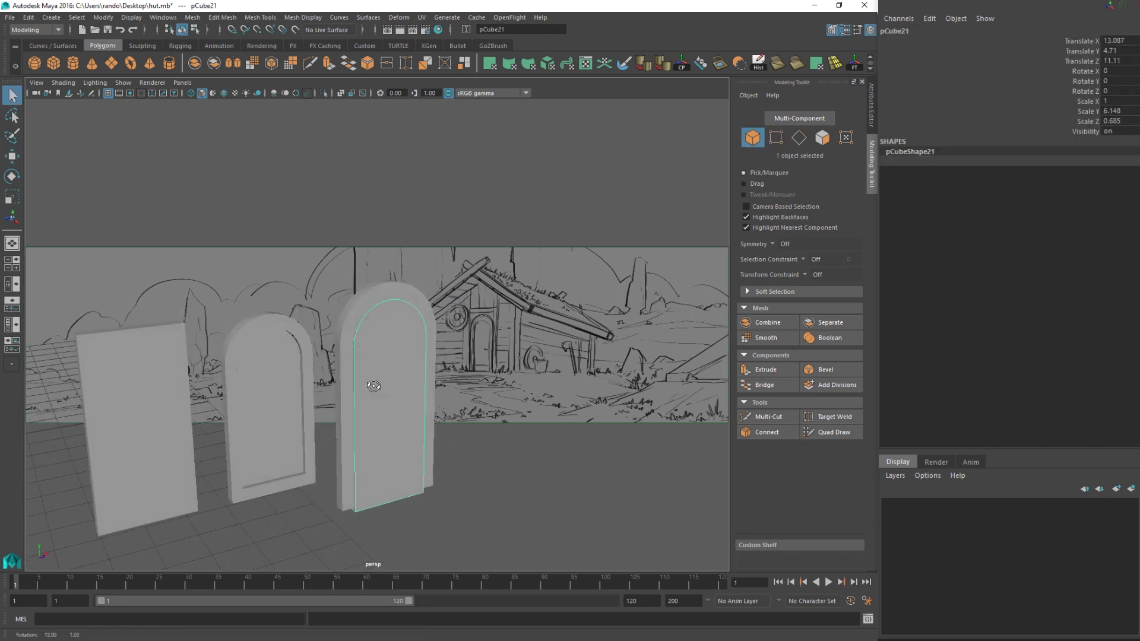
# - Duplicate the inner arched slab and move the copy along X to about 16.765
pyautogui.hotkey('ctrl', 'd')
pyautogui.press('w')
pyautogui.moveTo(440, 333); pyautogui.dragTo(559, 320)
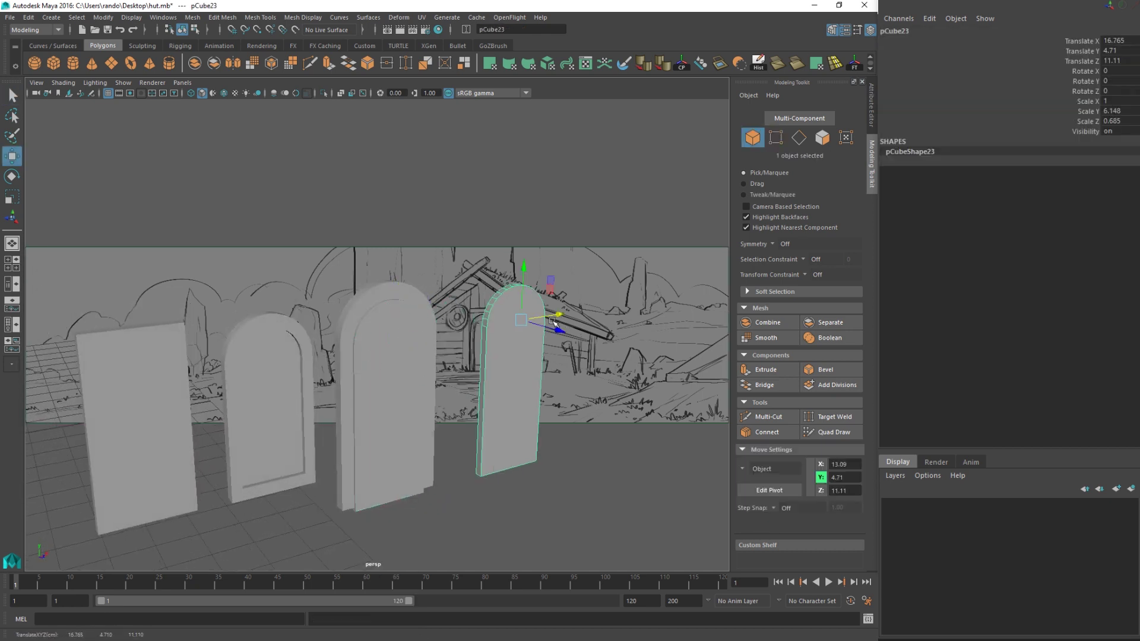
# - Try a Boolean Difference with Edge classification between the larger arched slab and the inner slab, and undo it
pyautogui.click(360, 305)
pyautogui.keyDown('shift'); pyautogui.click(364, 344); pyautogui.keyUp('shift')
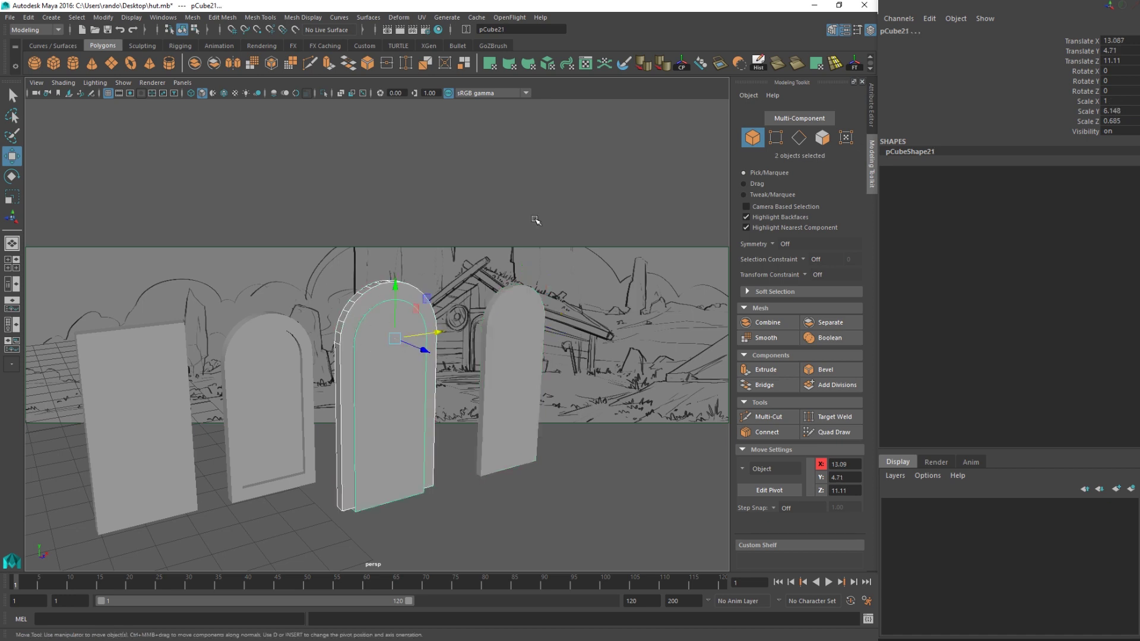
pyautogui.click(263, 18)
pyautogui.moveTo(218, 20)
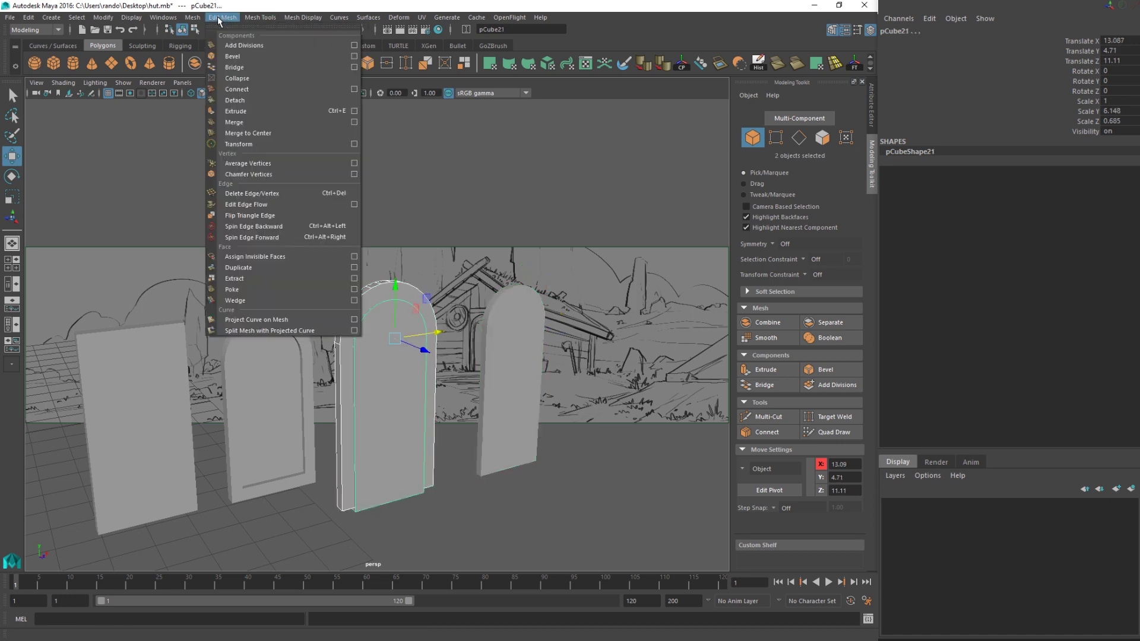
pyautogui.moveTo(217, 45)
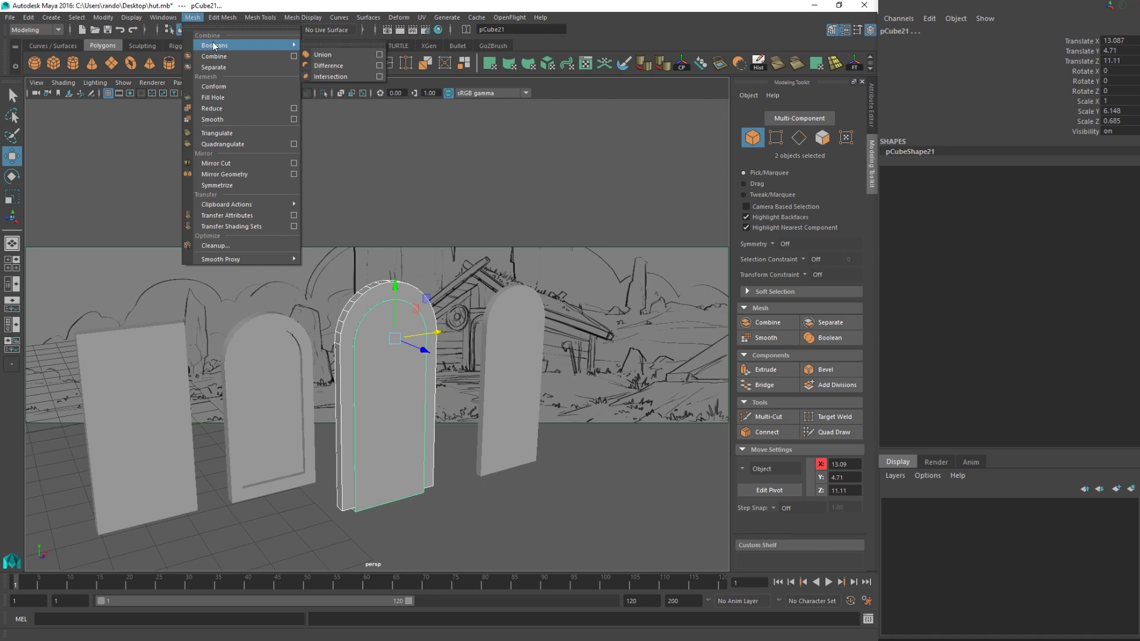
pyautogui.click(379, 65)
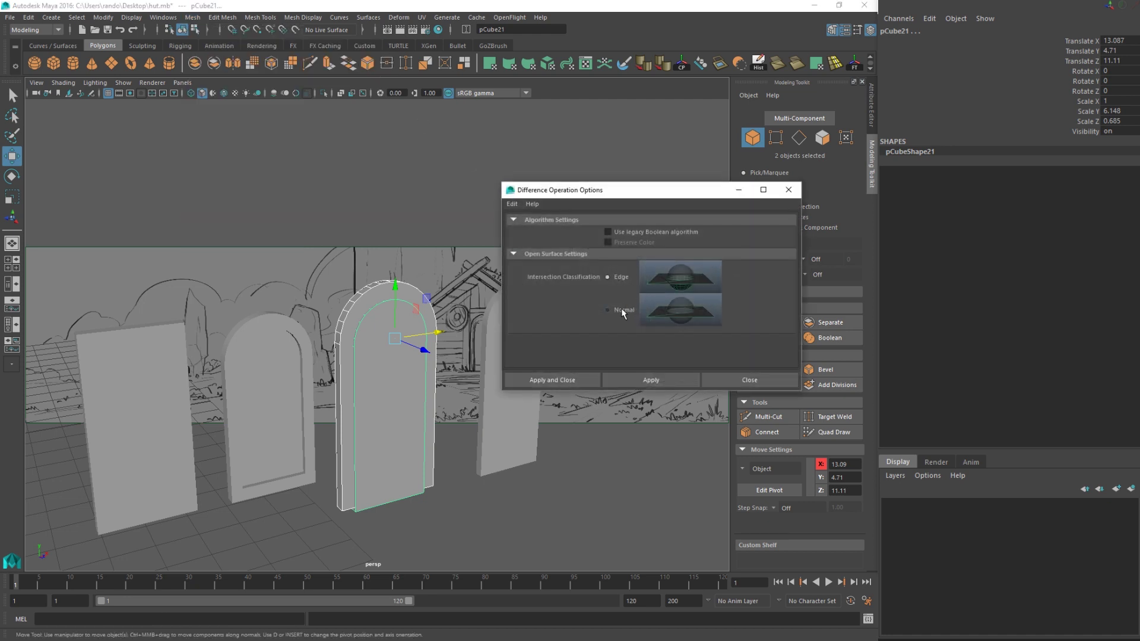
pyautogui.click(638, 376)
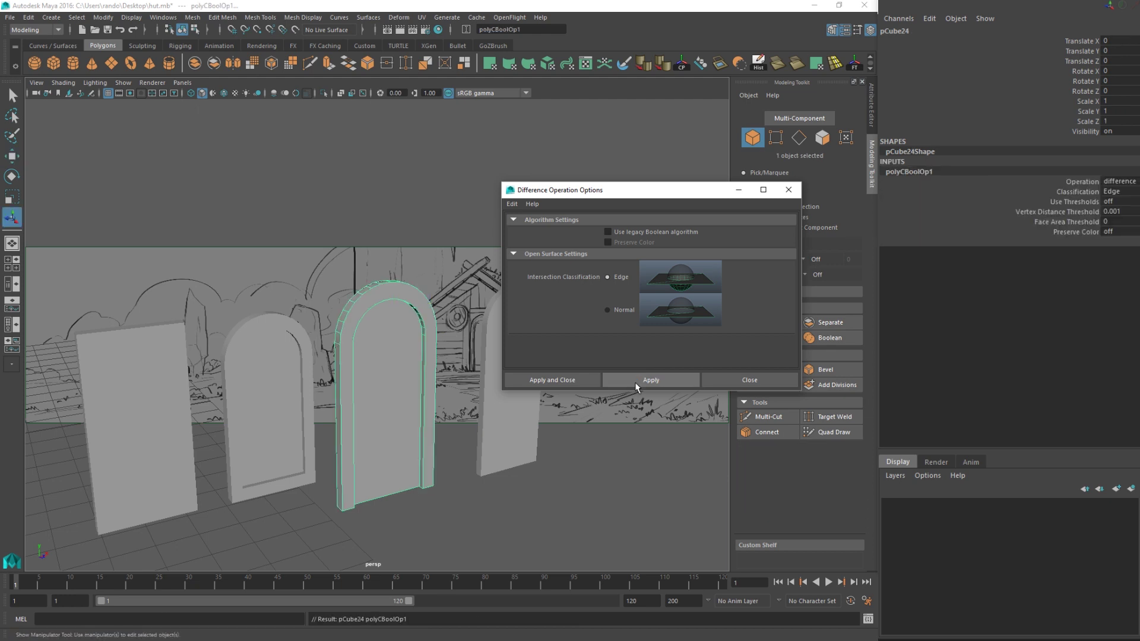
pyautogui.hotkey('ctrl', 'z')
# - Thicken the inner arched slab to about 1.474 in Z scale and shift it to about Z 11.343
pyautogui.click(391, 367)
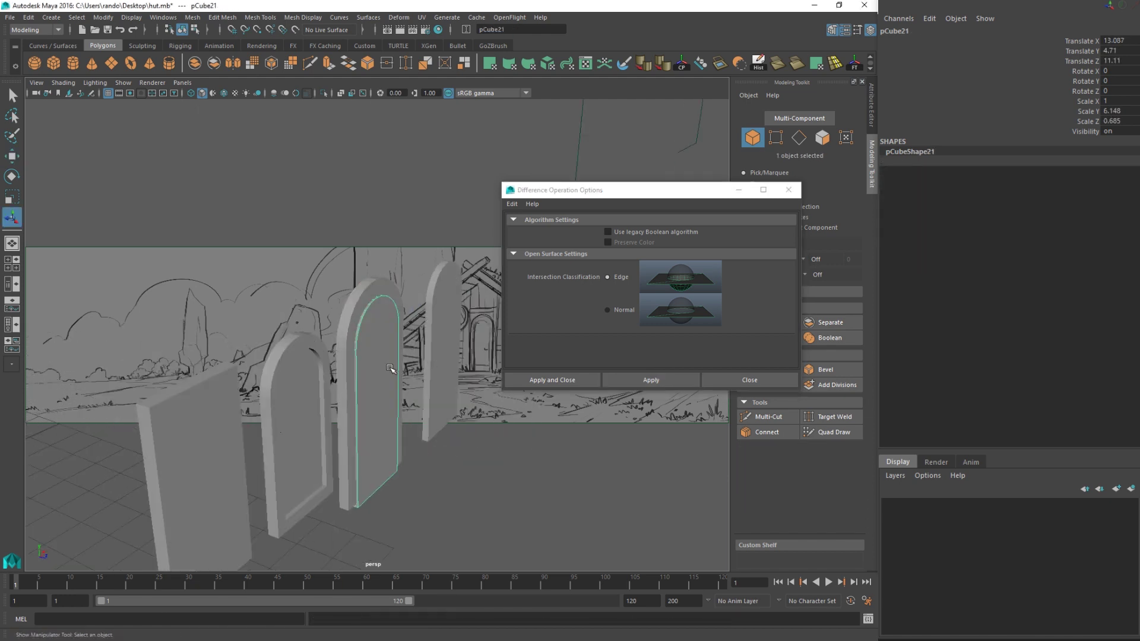
pyautogui.keyDown('alt'); pyautogui.moveTo(350, 388); pyautogui.dragTo(385, 368); pyautogui.keyUp('alt')
pyautogui.press('r')
pyautogui.moveTo(423, 335)
pyautogui.mouseDown()
pyautogui.moveTo(481, 334)
pyautogui.moveTo(433, 336)
pyautogui.mouseUp()
pyautogui.press('w')
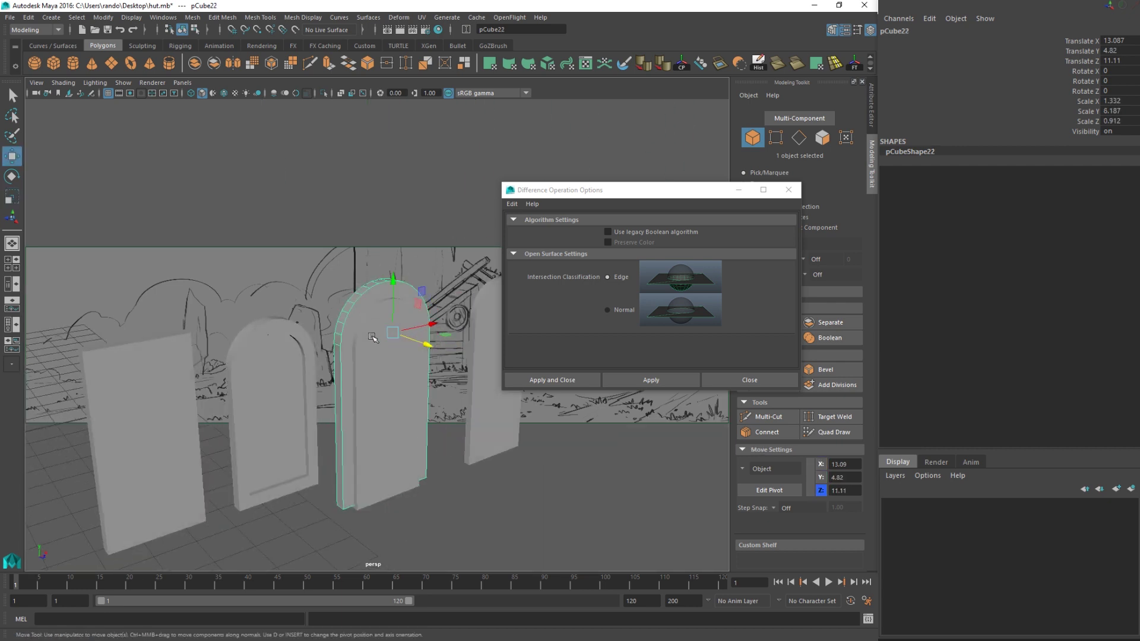
# - Subtract the thickened inner slab from the larger arched slab with a Boolean Difference to cut the door frame, and close the options
pyautogui.keyDown('shift'); pyautogui.click(352, 317); pyautogui.keyUp('shift')
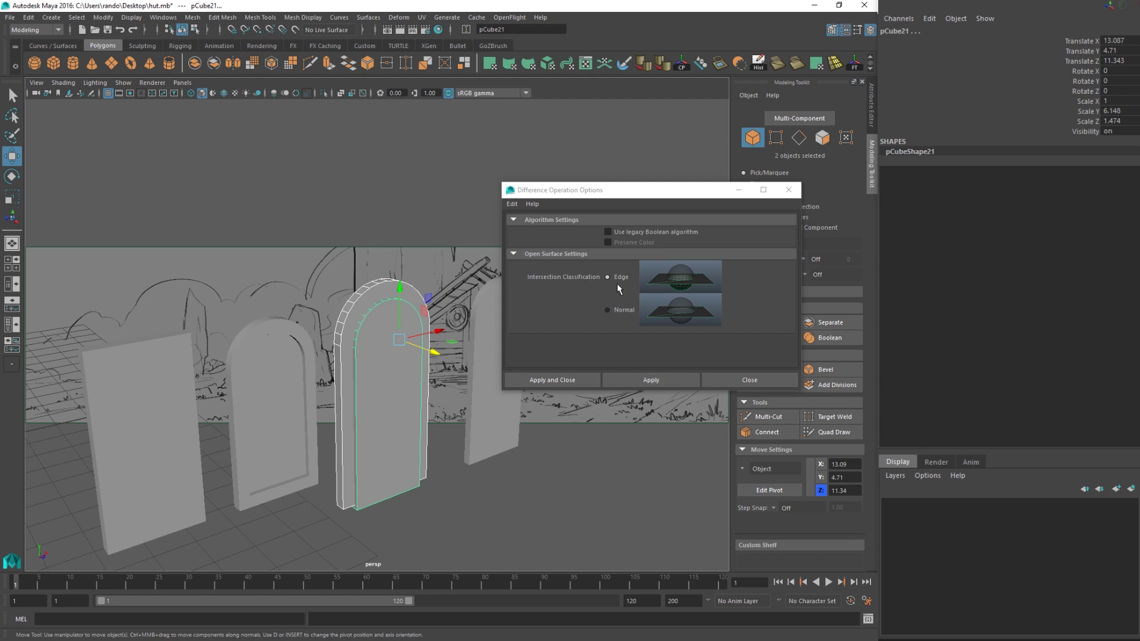
pyautogui.click(646, 377)
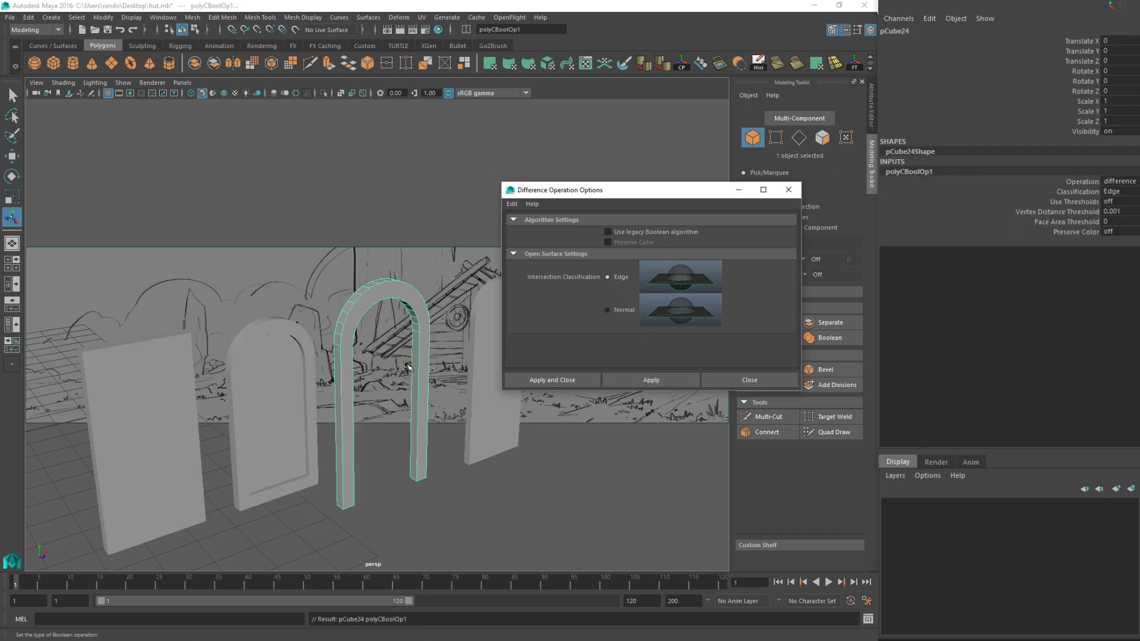
pyautogui.keyDown('alt'); pyautogui.moveTo(423, 367); pyautogui.dragTo(376, 346); pyautogui.keyUp('alt')
pyautogui.click(390, 304)
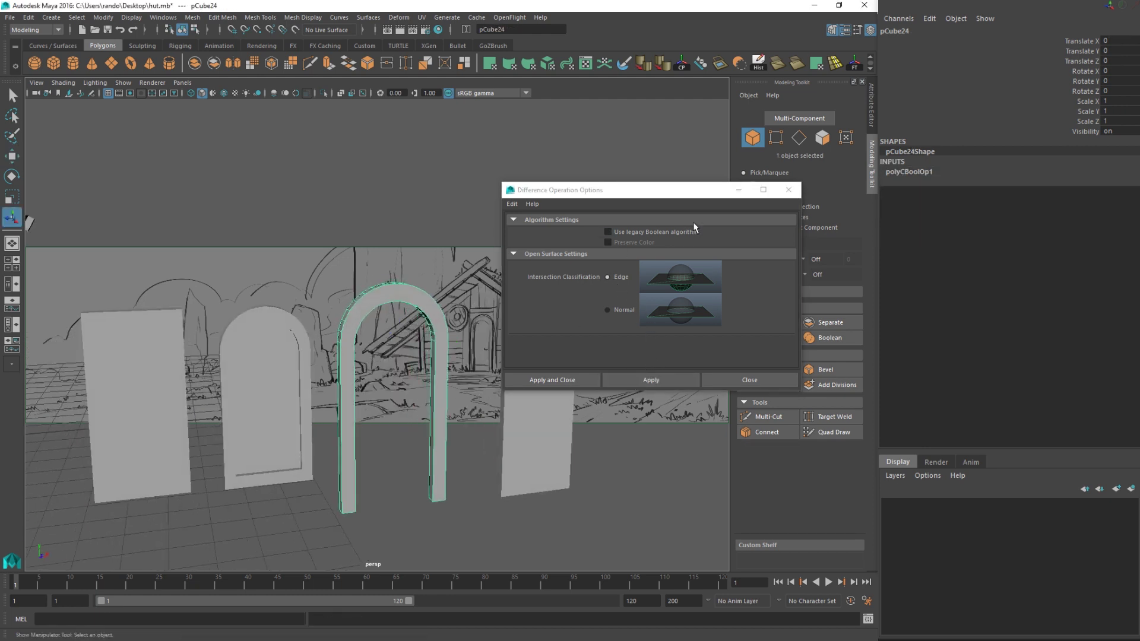
pyautogui.click(794, 196)
# - Move the spare arched slab along X into the opening of the door frame
pyautogui.press('w')
pyautogui.click(571, 355)
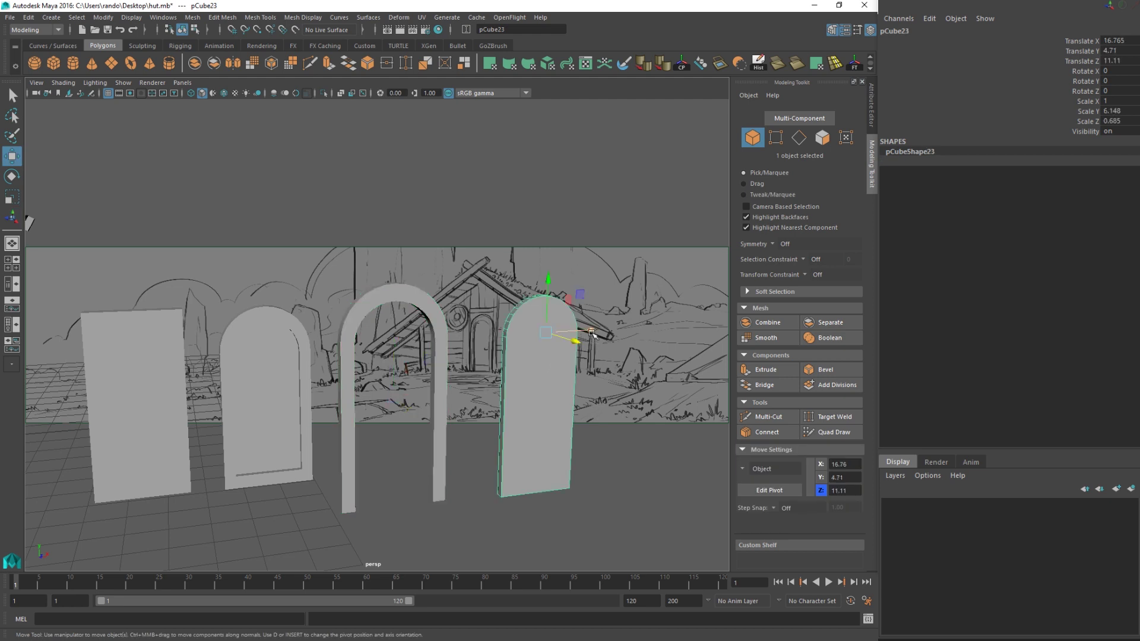
pyautogui.moveTo(594, 335); pyautogui.dragTo(415, 360)
# - Centre the arched door slab on the frame along X with the Align Tool
pyautogui.keyDown('shift'); pyautogui.click(374, 302); pyautogui.keyUp('shift')
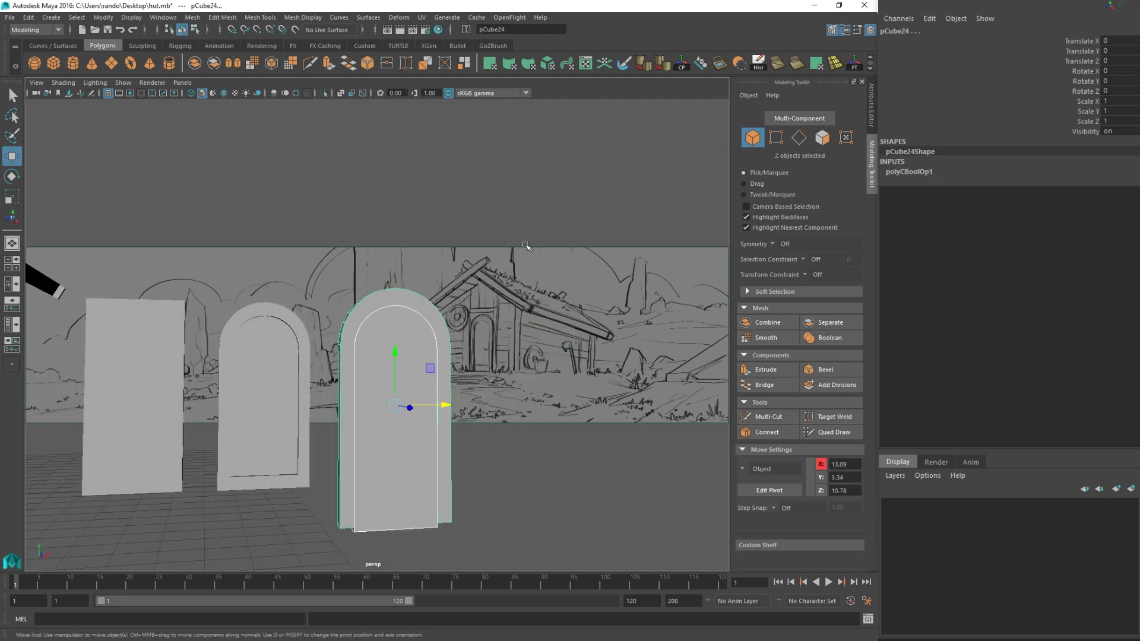
pyautogui.click(700, 64)
pyautogui.keyDown('alt'); pyautogui.moveTo(384, 306); pyautogui.dragTo(380, 327); pyautogui.keyUp('alt')
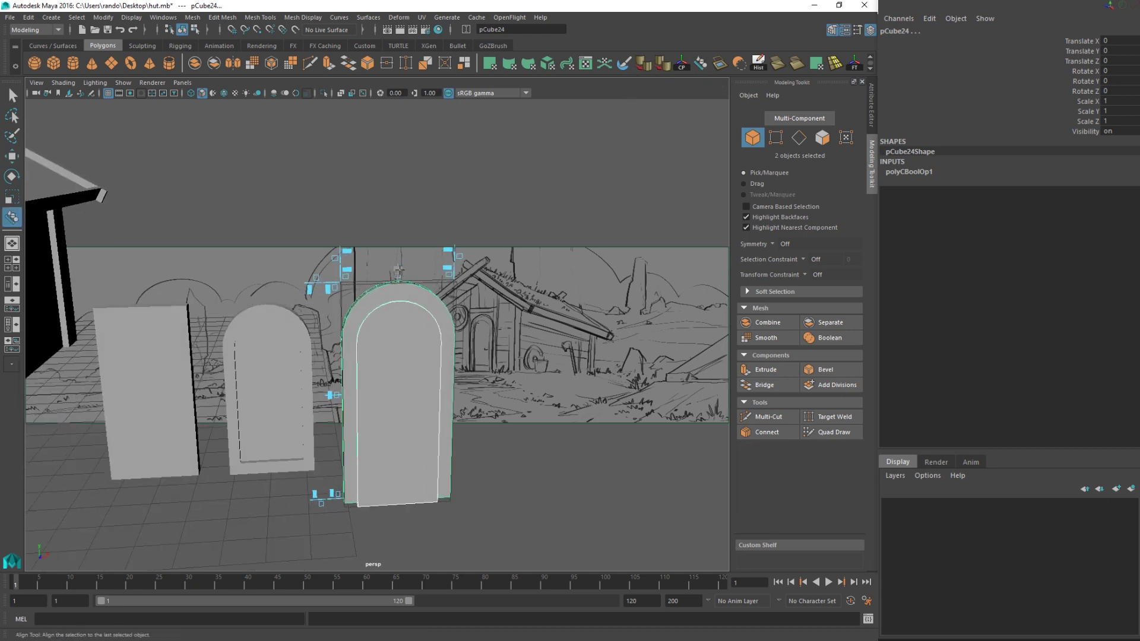
pyautogui.click(78, 18)
pyautogui.moveTo(104, 21)
pyautogui.moveTo(57, 20)
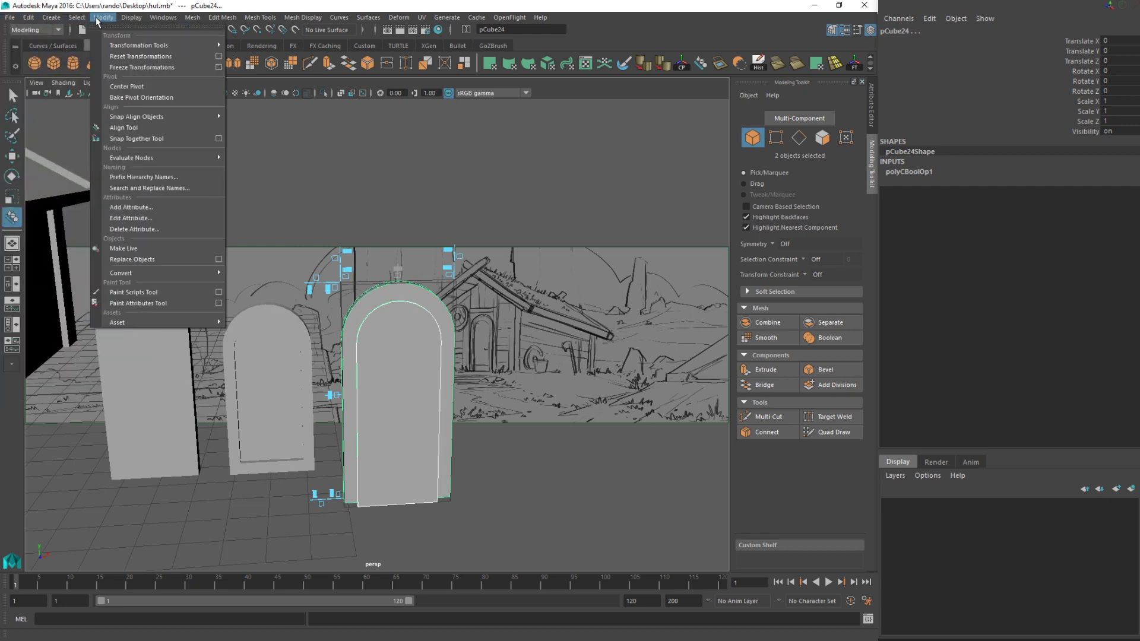
pyautogui.click(135, 132)
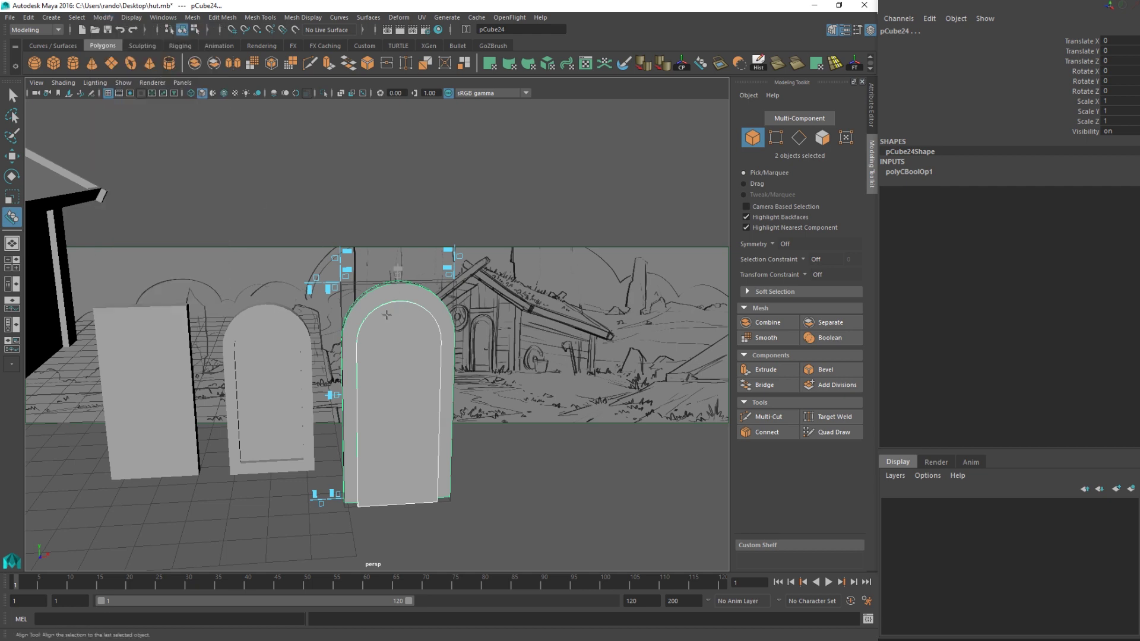
# - Raise the four bottom vertices of the door slab to about Y 0.77, level with the frame's base, and return to object mode
pyautogui.click(420, 320)
pyautogui.keyDown('alt'); pyautogui.moveTo(417, 349); pyautogui.dragTo(423, 389); pyautogui.keyUp('alt')
pyautogui.moveTo(419, 325); pyautogui.dragTo(371, 324, button='right')
pyautogui.moveTo(340, 375); pyautogui.dragTo(467, 474)
pyautogui.press('w')
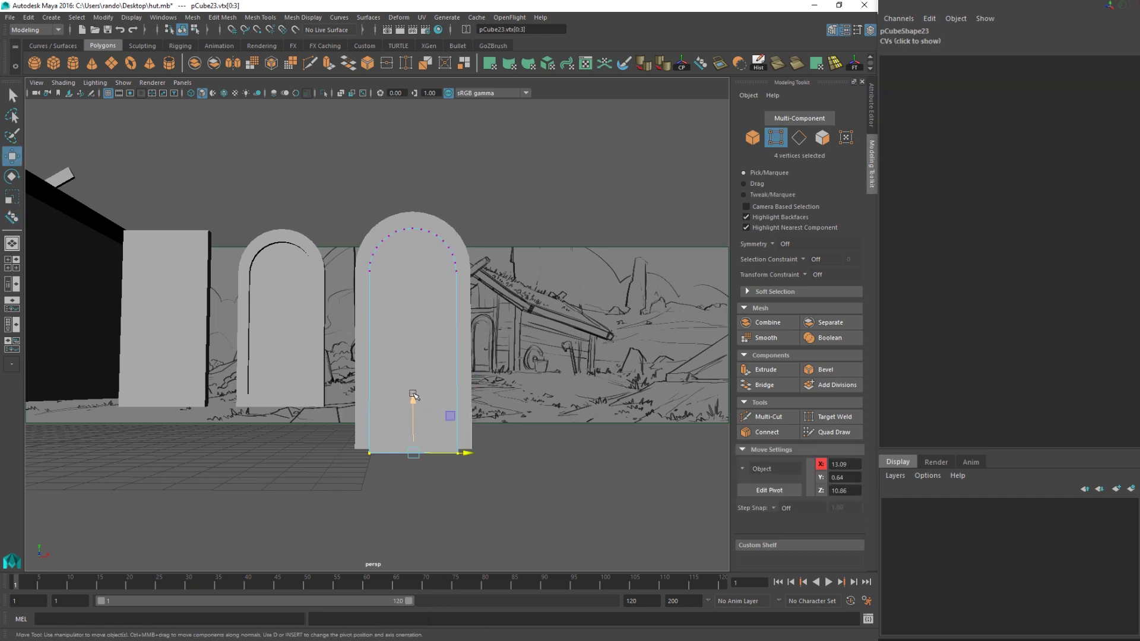
pyautogui.moveTo(414, 396); pyautogui.dragTo(415, 392)
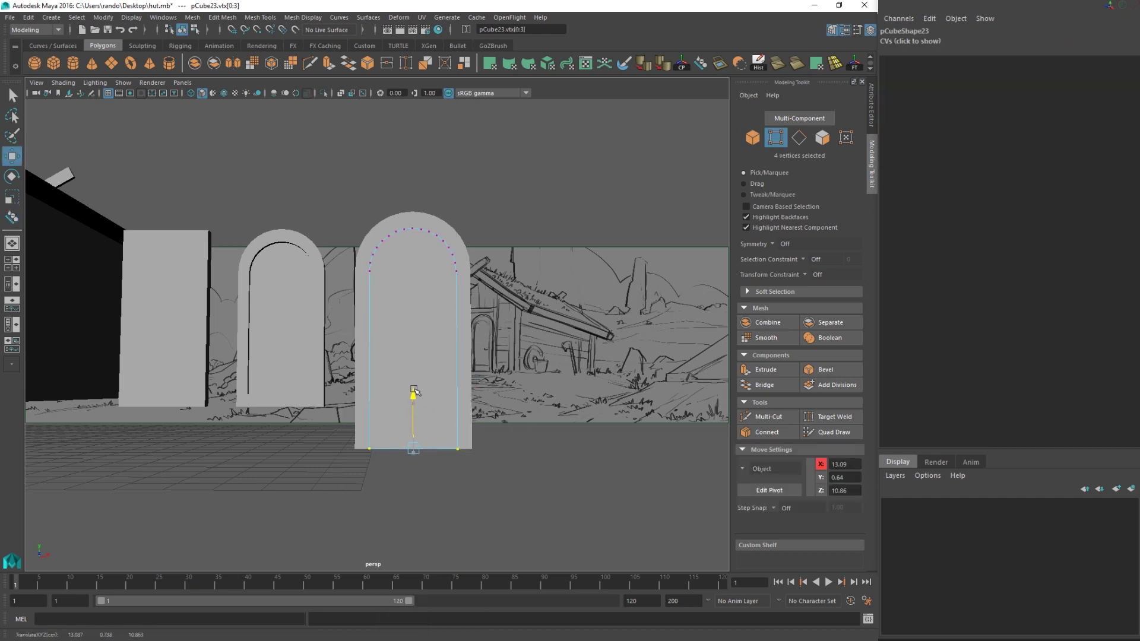
pyautogui.keyDown('alt'); pyautogui.moveTo(421, 301); pyautogui.dragTo(358, 350); pyautogui.keyUp('alt')
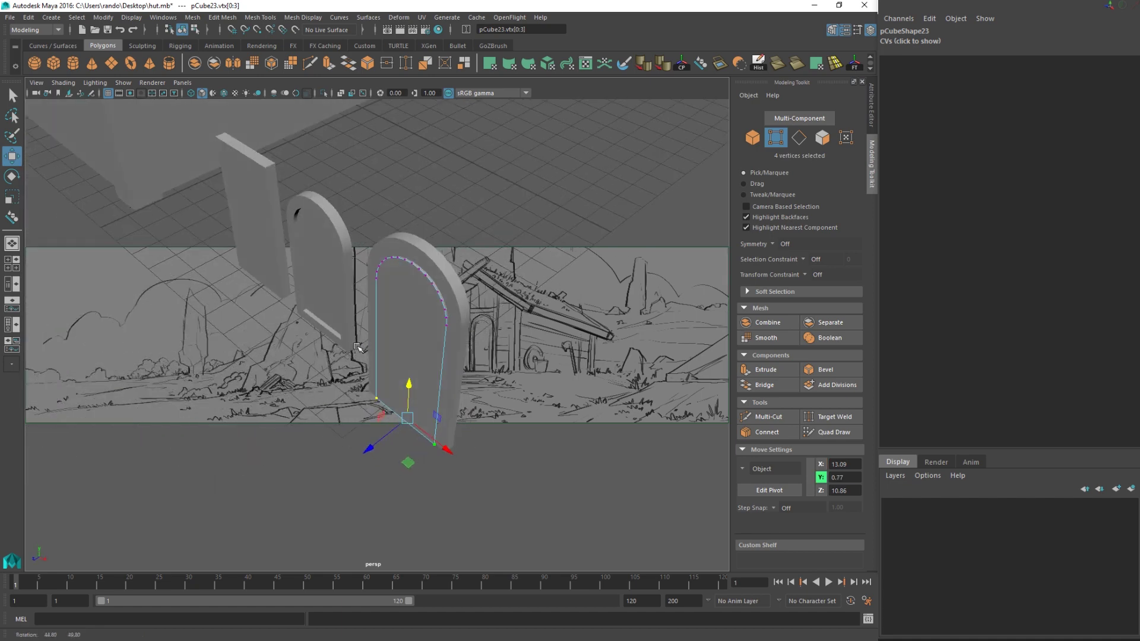
pyautogui.press('q')
pyautogui.moveTo(421, 296); pyautogui.dragTo(432, 274, button='right')
# - Scale the door slab's depth to about 1.063 in Z
pyautogui.click(406, 344)
pyautogui.press('r')
pyautogui.click(407, 303)
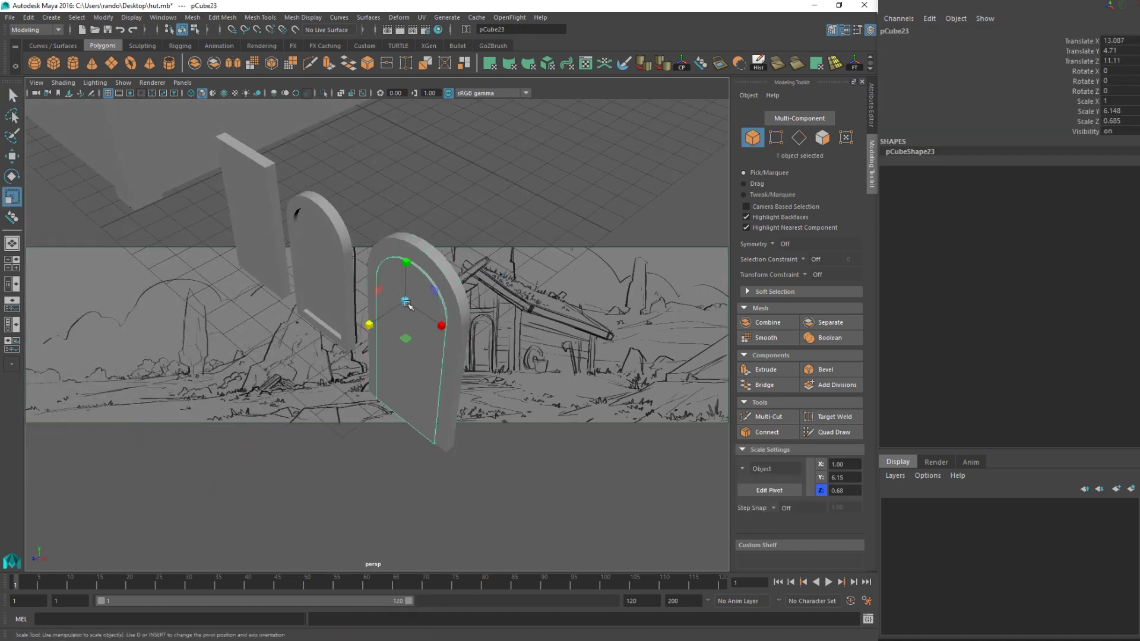
pyautogui.moveTo(374, 325)
pyautogui.mouseDown()
pyautogui.moveTo(343, 333)
pyautogui.moveTo(484, 314)
pyautogui.moveTo(357, 285)
pyautogui.mouseUp()
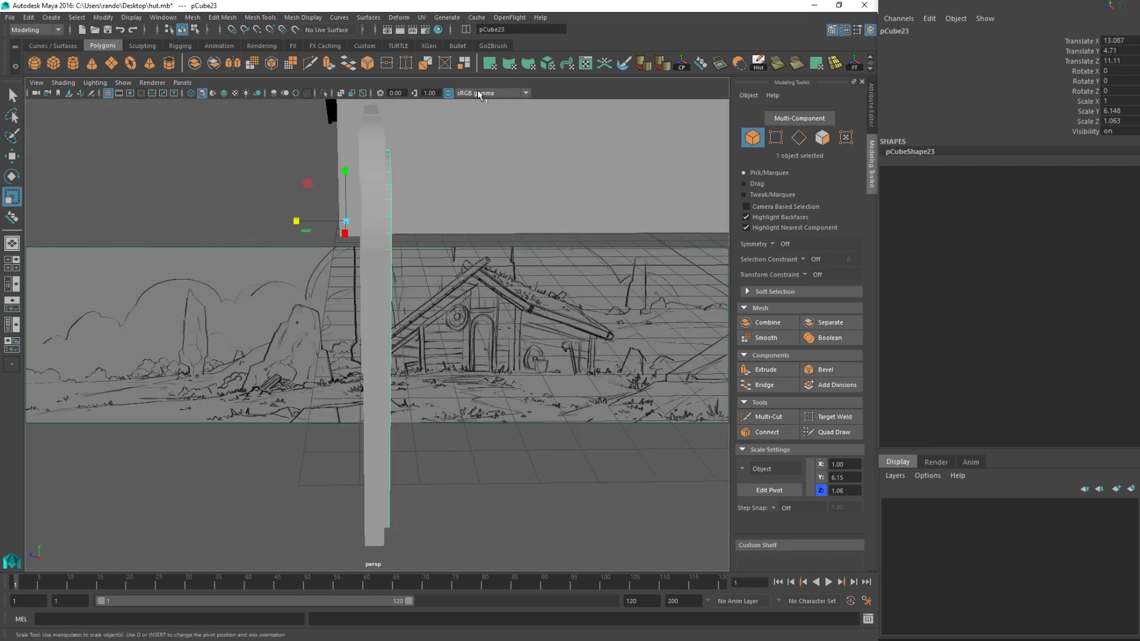
# - Center the door slab's pivot, shift the slab to Z 11.176 and scale its depth to about 0.932 in Z
pyautogui.click(683, 64)
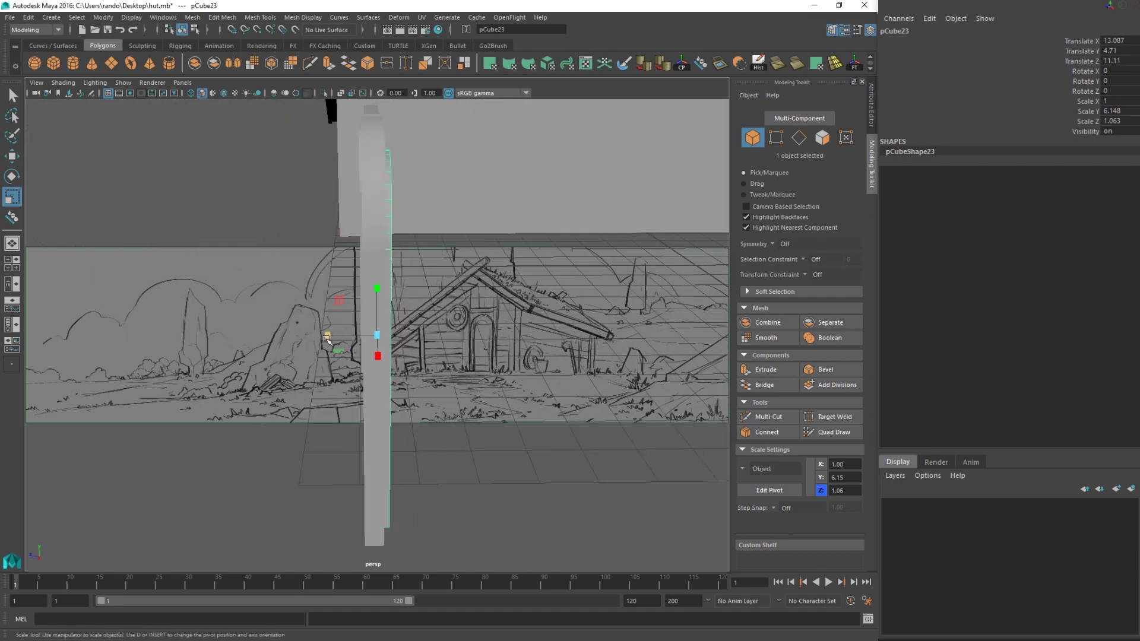
pyautogui.press('w')
pyautogui.moveTo(327, 340); pyautogui.dragTo(328, 334)
pyautogui.press('r')
pyautogui.keyDown('alt'); pyautogui.moveTo(328, 334); pyautogui.dragTo(381, 315); pyautogui.keyUp('alt')
# - Snap the door slab's pivot to its vertical side edge and rotate the door open to -30 degrees in Y
pyautogui.press('w')
pyautogui.press('d')
pyautogui.press('v')
pyautogui.press('d')
pyautogui.press('d')
pyautogui.press('e')
pyautogui.press('w')
# - Duplicate the arched frame and open door together, combine the copies into one mesh and center its pivot
pyautogui.click(413, 213)
pyautogui.keyDown('alt'); pyautogui.moveTo(412, 213); pyautogui.dragTo(347, 188); pyautogui.keyUp('alt')
pyautogui.keyDown('shift'); pyautogui.click(364, 382); pyautogui.keyUp('shift')
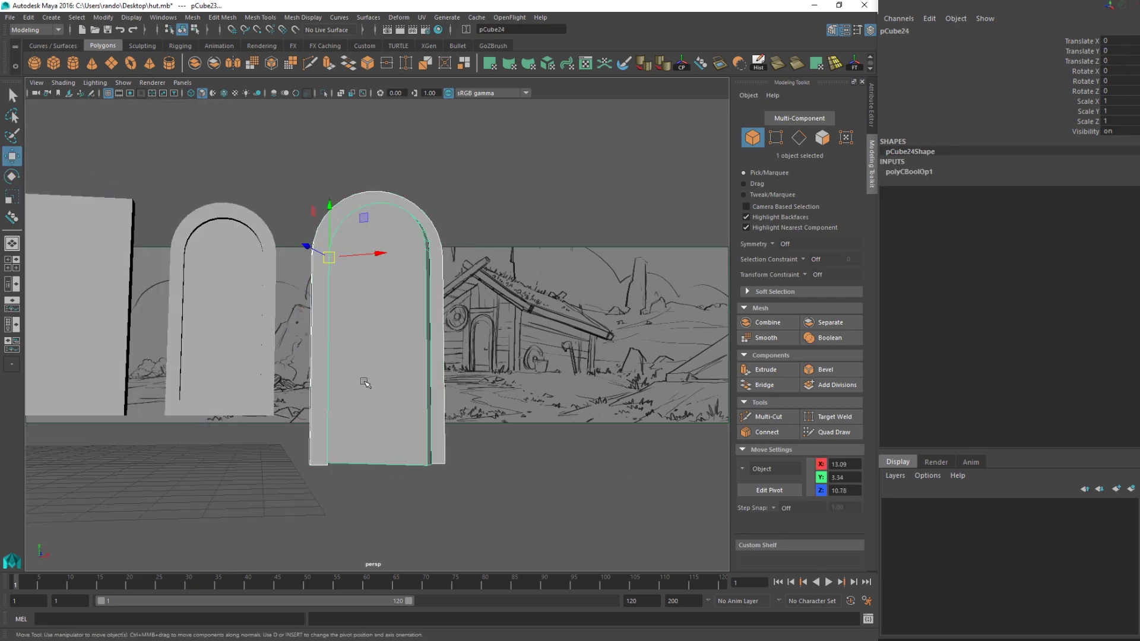
pyautogui.keyDown('alt'); pyautogui.moveTo(364, 382); pyautogui.dragTo(371, 339); pyautogui.keyUp('alt')
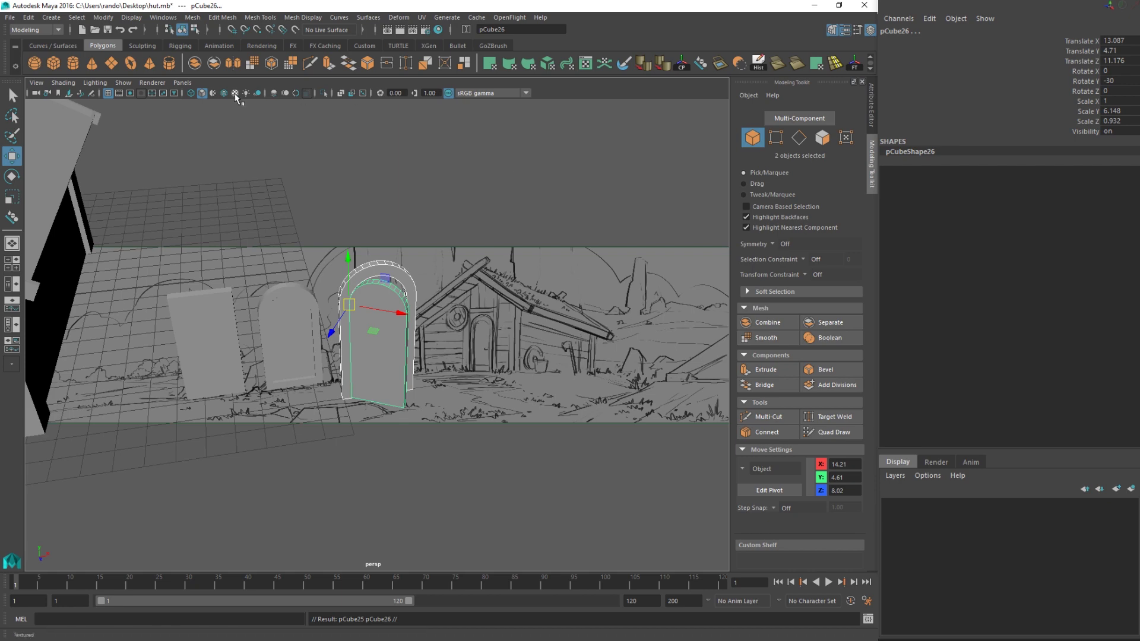
pyautogui.click(198, 64)
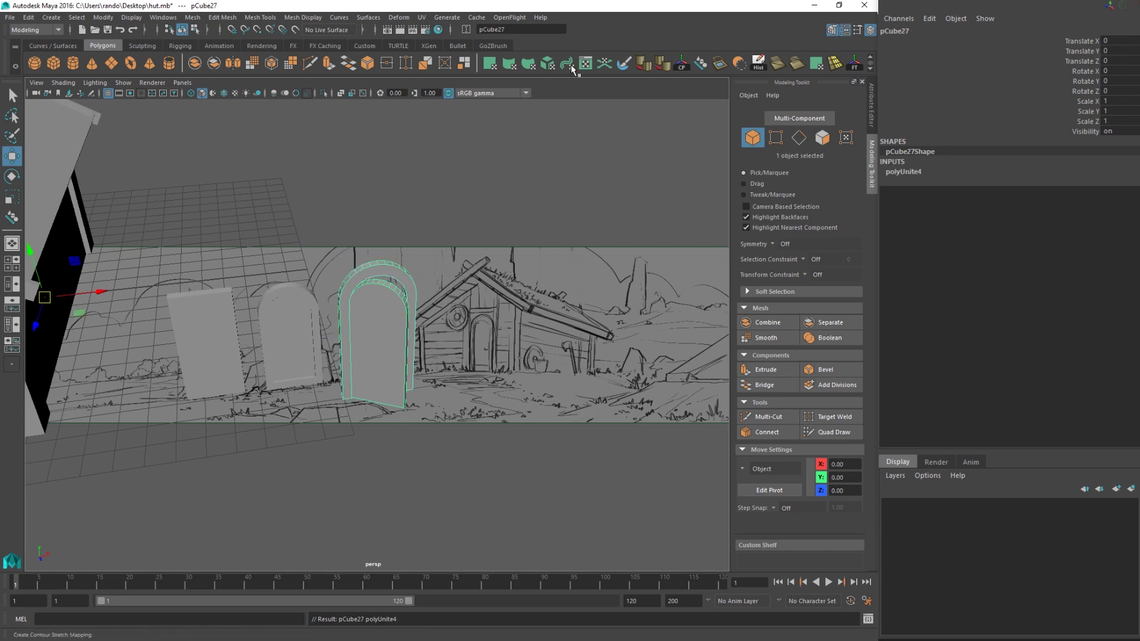
pyautogui.click(686, 68)
# - Scale the combined door copy uniformly to about 0.779 and move it along X towards the hut
pyautogui.keyDown('alt'); pyautogui.moveTo(438, 276); pyautogui.dragTo(411, 239); pyautogui.keyUp('alt')
pyautogui.keyDown('alt'); pyautogui.moveTo(412, 239); pyautogui.dragTo(484, 241, button='middle'); pyautogui.keyUp('alt')
pyautogui.moveTo(549, 326); pyautogui.dragTo(359, 324)
pyautogui.press('r')
pyautogui.press('w')
pyautogui.press('r')
pyautogui.keyDown('alt'); pyautogui.moveTo(317, 327); pyautogui.dragTo(313, 352); pyautogui.keyUp('alt')
pyautogui.press('w')
pyautogui.moveTo(351, 277); pyautogui.dragTo(400, 336)
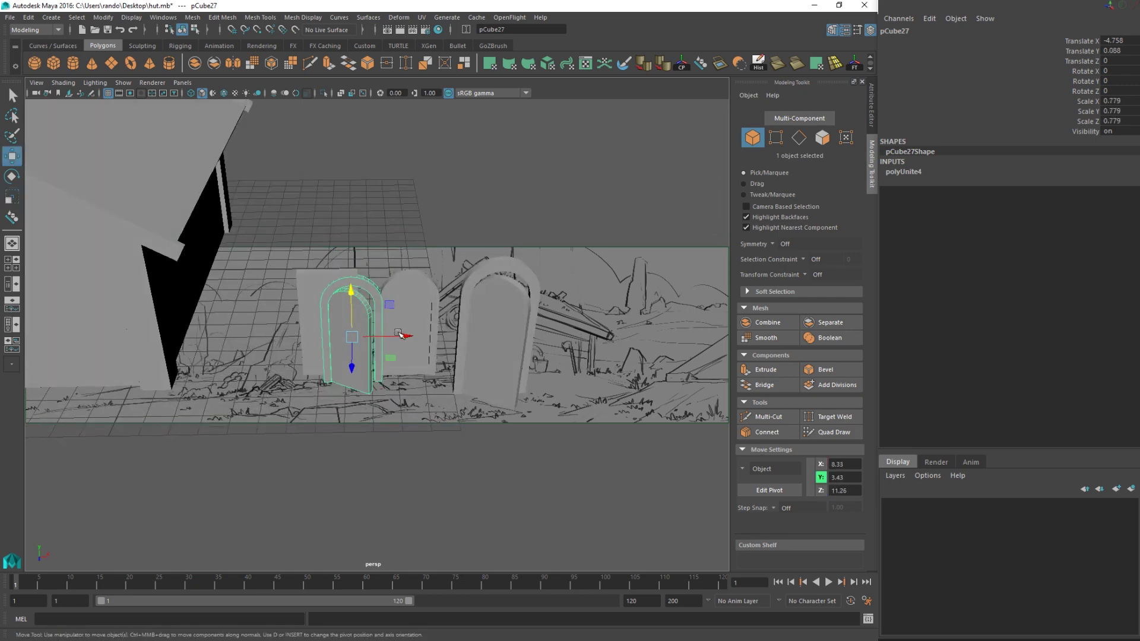
# - Place the combined door against the hut's front wall at about X -14.32, Y 0.682, and scale it uniformly to about 0.939
pyautogui.moveTo(202, 325); pyautogui.dragTo(202, 324)
pyautogui.hotkey('ctrl', 'z')
pyautogui.moveTo(408, 335); pyautogui.dragTo(128, 339)
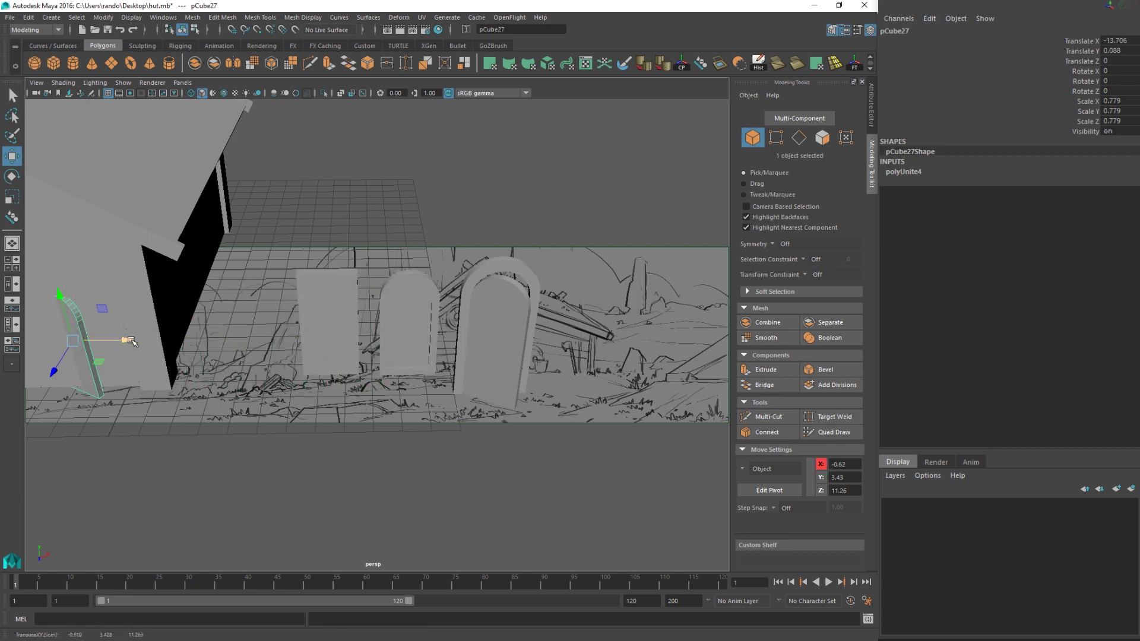
pyautogui.keyDown('alt'); pyautogui.moveTo(198, 346); pyautogui.dragTo(249, 322); pyautogui.keyUp('alt')
pyautogui.keyDown('alt'); pyautogui.moveTo(249, 322); pyautogui.dragTo(249, 324, button='middle'); pyautogui.keyUp('alt')
pyautogui.press('r')
pyautogui.moveTo(220, 359); pyautogui.dragTo(234, 358)
pyautogui.press('w')
pyautogui.moveTo(212, 311); pyautogui.dragTo(217, 305)
# - Turn on screen-space ambient occlusion and wireframe on shaded display in the viewport
pyautogui.keyDown('alt'); pyautogui.moveTo(267, 410); pyautogui.dragTo(327, 441); pyautogui.keyUp('alt')
pyautogui.click(339, 480)
pyautogui.keyDown('alt'); pyautogui.moveTo(388, 414); pyautogui.dragTo(334, 214); pyautogui.keyUp('alt')
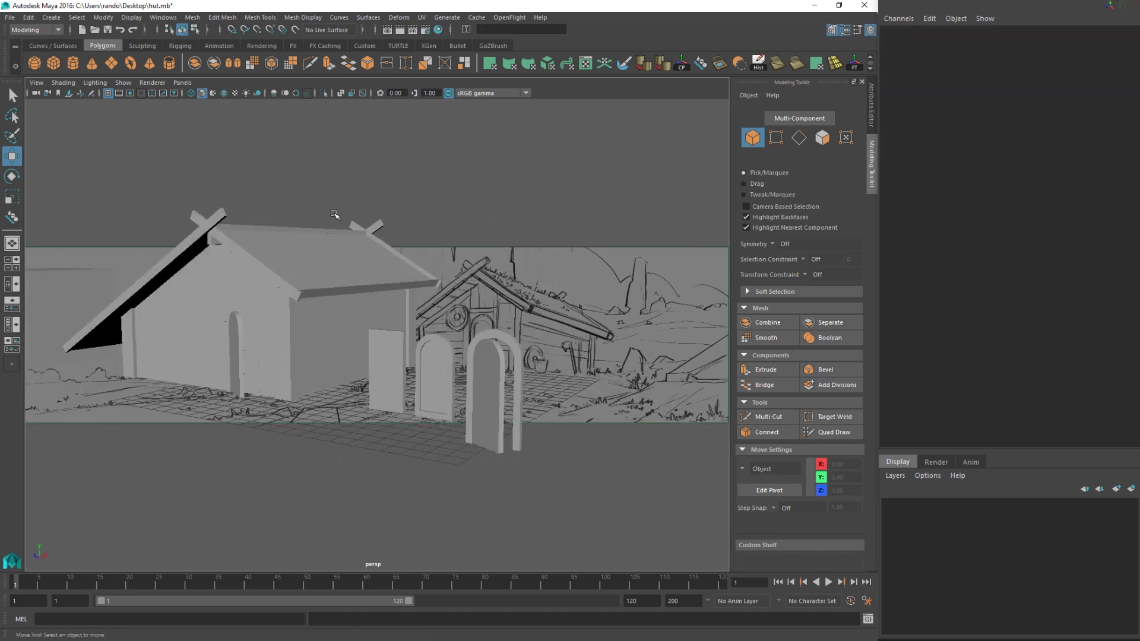
pyautogui.click(275, 92)
pyautogui.keyDown('alt'); pyautogui.moveTo(274, 154); pyautogui.dragTo(254, 238); pyautogui.keyUp('alt')
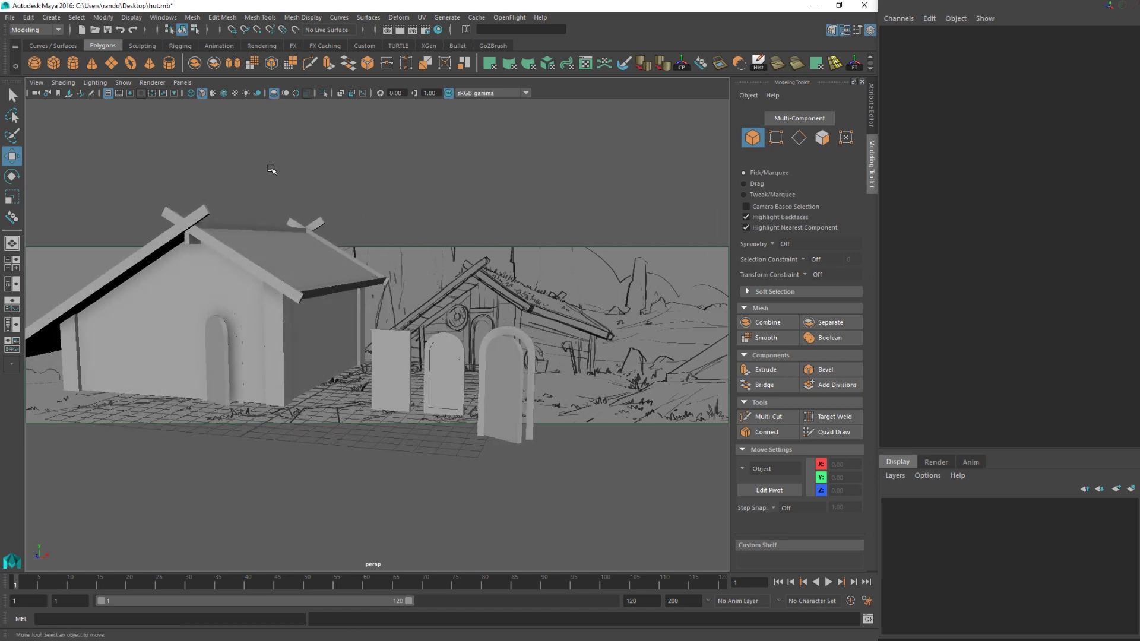
pyautogui.keyDown('alt'); pyautogui.moveTo(254, 312); pyautogui.dragTo(252, 323); pyautogui.keyUp('alt')
pyautogui.keyDown('alt'); pyautogui.moveTo(252, 323); pyautogui.dragTo(326, 320, button='middle'); pyautogui.keyUp('alt')
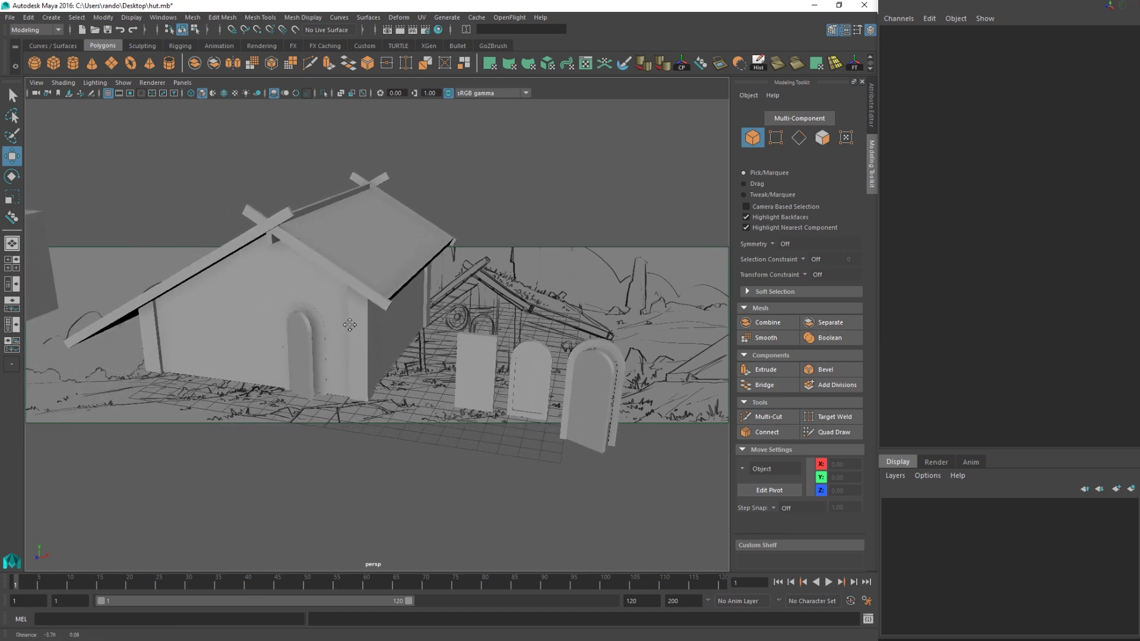
pyautogui.keyDown('alt'); pyautogui.moveTo(326, 321); pyautogui.dragTo(314, 348, button='right'); pyautogui.keyUp('alt')
pyautogui.click(329, 319)
pyautogui.keyDown('alt'); pyautogui.moveTo(330, 320); pyautogui.dragTo(321, 323); pyautogui.keyUp('alt')
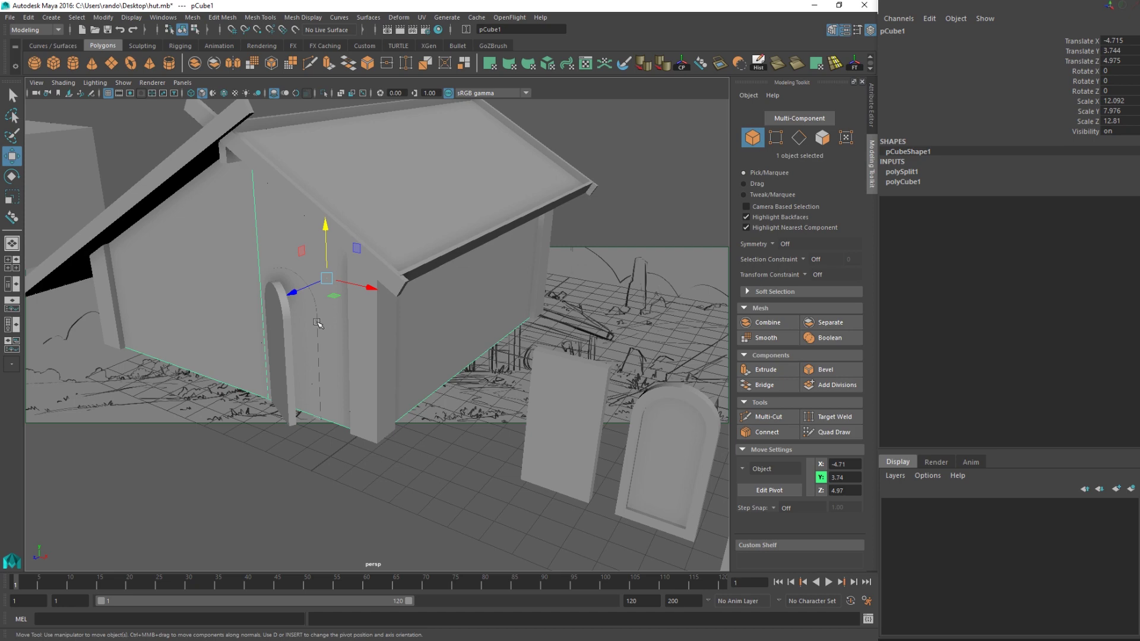
pyautogui.click(221, 93)
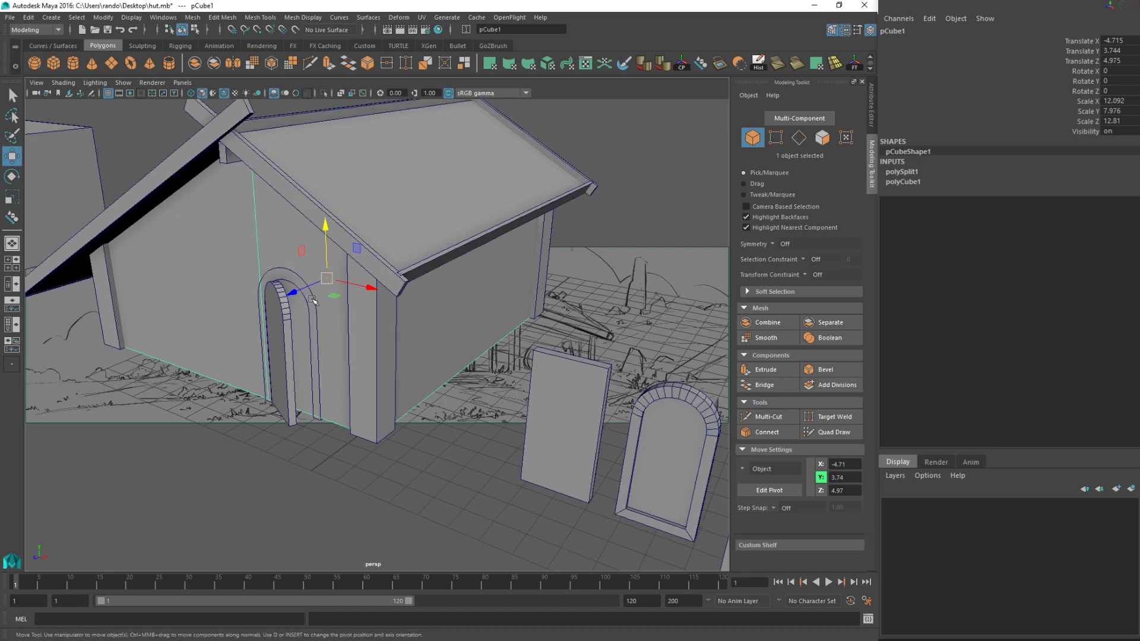
# - Move the combined door along Z to about 0.529, slightly out from the hut's front wall
pyautogui.keyDown('alt'); pyautogui.moveTo(319, 301); pyautogui.dragTo(316, 319); pyautogui.keyUp('alt')
pyautogui.click(317, 319)
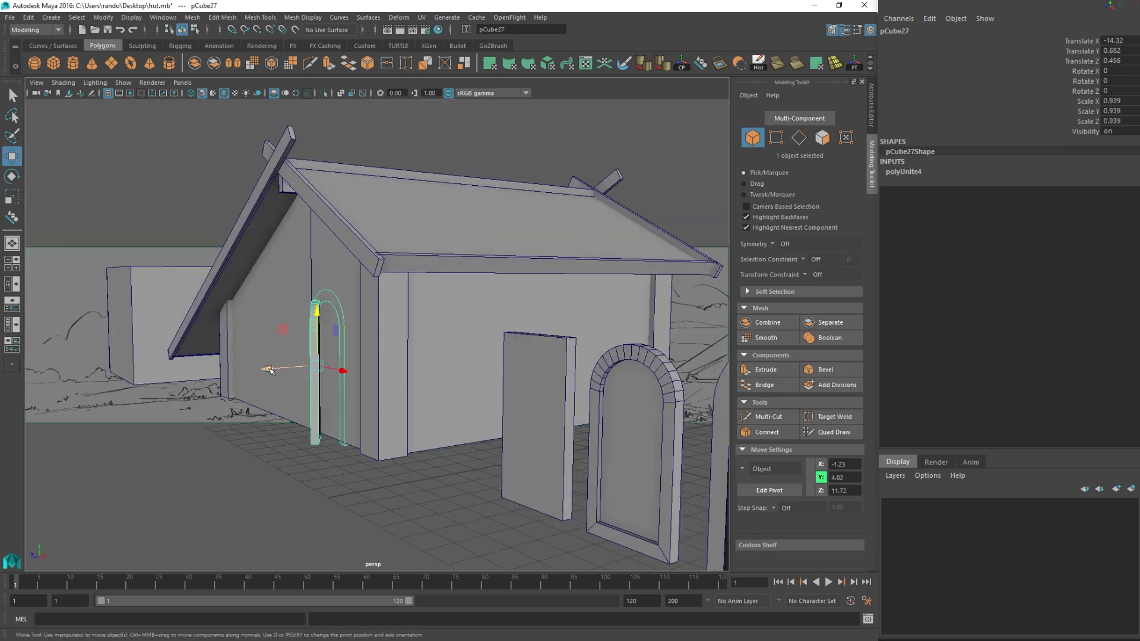
pyautogui.moveTo(268, 369); pyautogui.dragTo(373, 372)
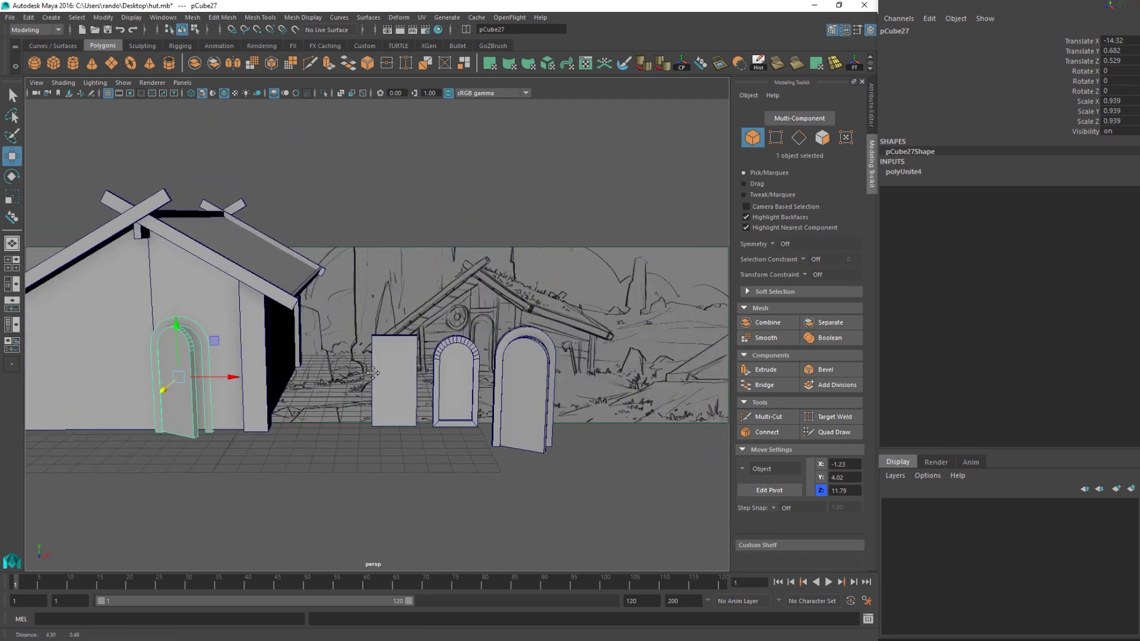
pyautogui.keyDown('alt'); pyautogui.moveTo(372, 373); pyautogui.dragTo(330, 374, button='middle'); pyautogui.keyUp('alt')
pyautogui.keyDown('alt'); pyautogui.moveTo(330, 374); pyautogui.dragTo(317, 383); pyautogui.keyUp('alt')
pyautogui.click(417, 372)
pyautogui.keyDown('shift'); pyautogui.click(465, 384); pyautogui.keyUp('shift')
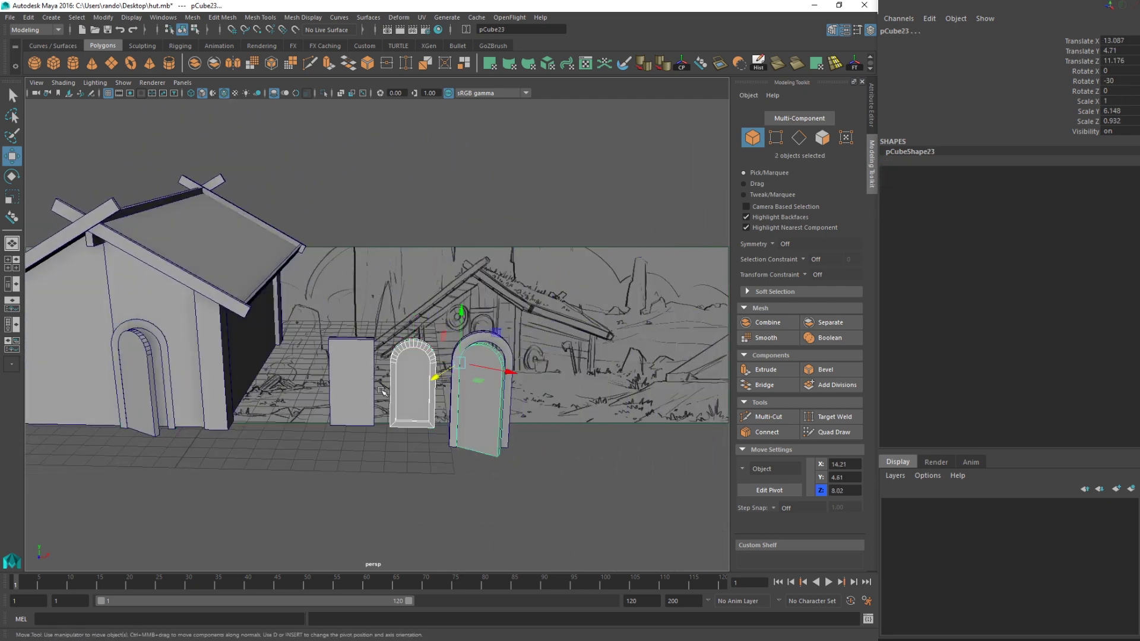
pyautogui.keyDown('shift'); pyautogui.click(367, 390); pyautogui.keyUp('shift')
pyautogui.moveTo(389, 375)
pyautogui.mouseDown()
pyautogui.moveTo(472, 464)
pyautogui.moveTo(453, 452)
pyautogui.mouseUp()
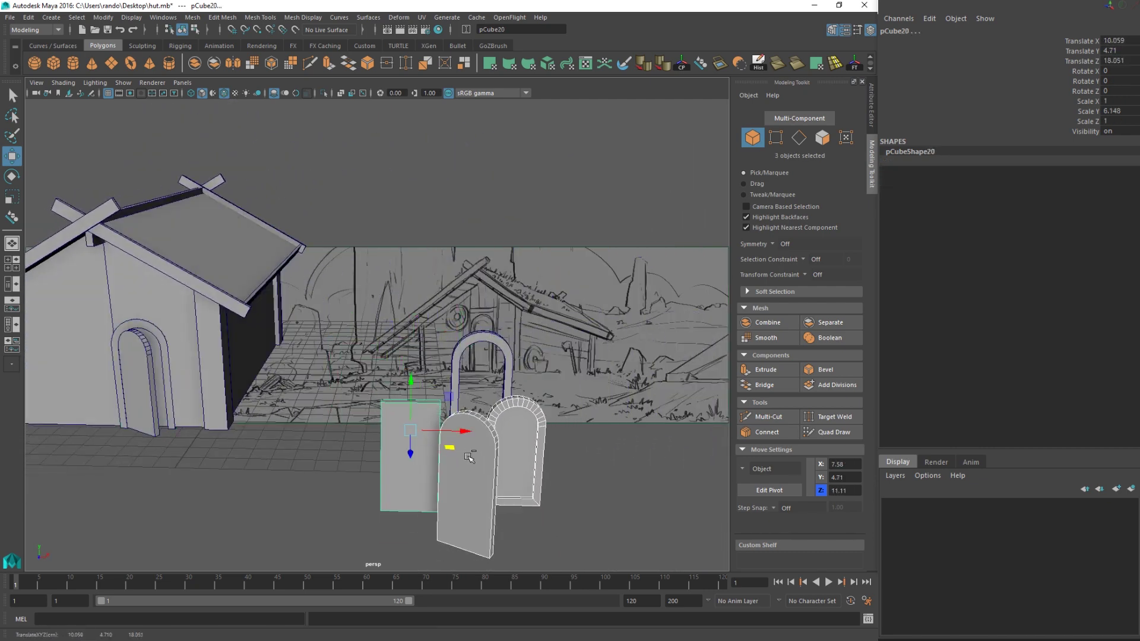
pyautogui.hotkey('ctrl', 'z')
# - Select the spare rectangular slab, arched panel, door slab and frame, and move them together away from the hut
pyautogui.keyDown('alt'); pyautogui.moveTo(454, 362); pyautogui.dragTo(527, 475); pyautogui.keyUp('alt')
pyautogui.moveTo(552, 425); pyautogui.dragTo(418, 274)
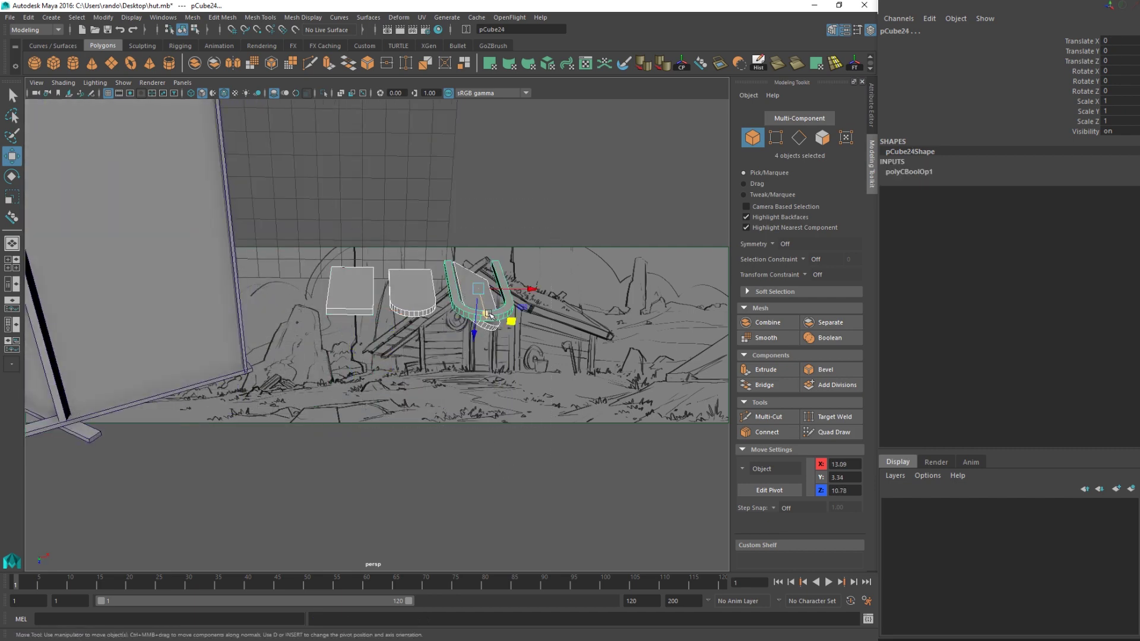
pyautogui.moveTo(488, 314); pyautogui.dragTo(516, 537)
pyautogui.keyDown('alt'); pyautogui.moveTo(457, 452); pyautogui.dragTo(442, 308); pyautogui.keyUp('alt')
pyautogui.keyDown('alt'); pyautogui.moveTo(442, 307); pyautogui.dragTo(512, 317, button='middle'); pyautogui.keyUp('alt')
pyautogui.scroll(-5, 513, 332)
# - Move the stray door slab back beside the other spare door pieces and deselect it
pyautogui.keyDown('alt'); pyautogui.moveTo(518, 398); pyautogui.dragTo(152, 236); pyautogui.keyUp('alt')
pyautogui.click(232, 118)
pyautogui.click(238, 104)
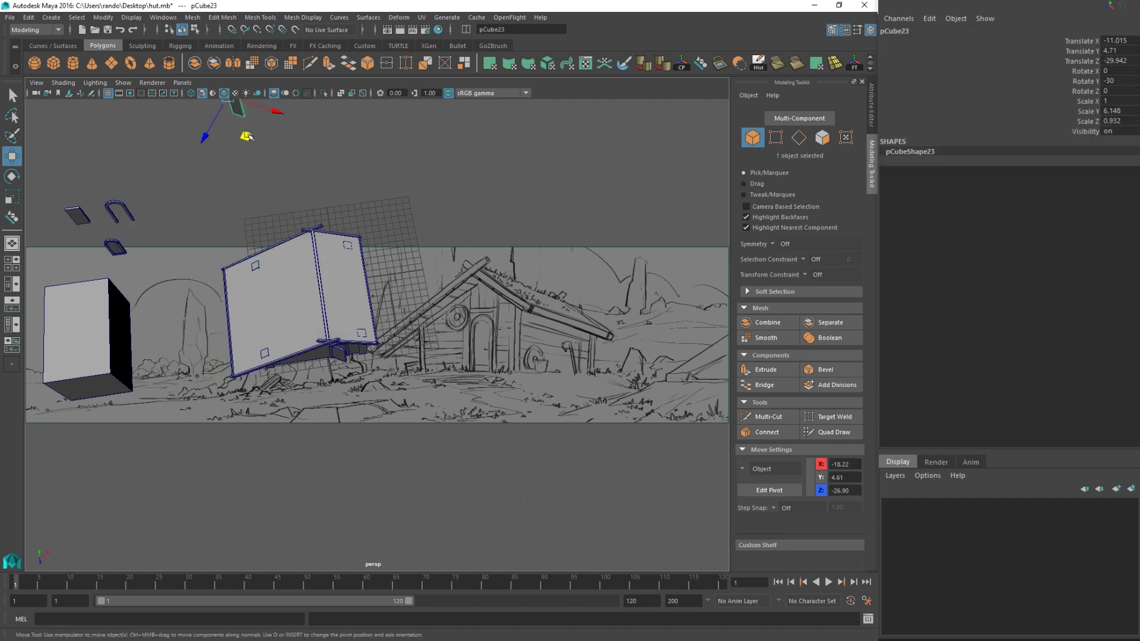
pyautogui.moveTo(247, 136); pyautogui.dragTo(117, 267)
pyautogui.click(378, 446)
pyautogui.keyDown('alt'); pyautogui.moveTo(379, 446); pyautogui.dragTo(333, 298); pyautogui.keyUp('alt')
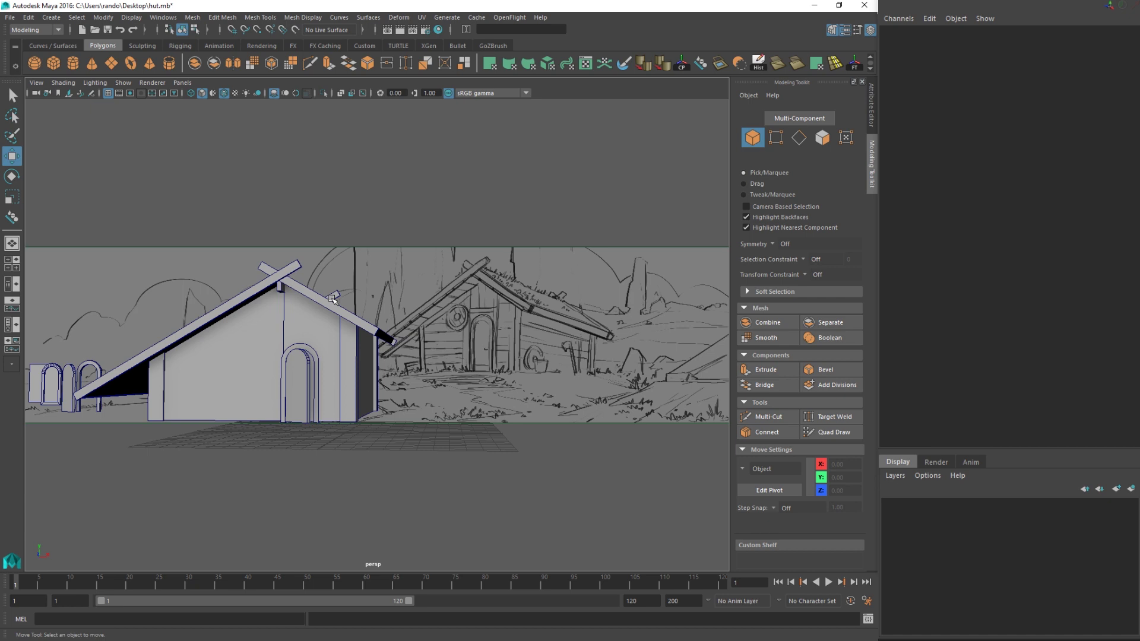
# - Review the hut with its fitted door against the sketch and save the scene
pyautogui.keyDown('alt'); pyautogui.moveTo(254, 357); pyautogui.dragTo(301, 346); pyautogui.keyUp('alt')
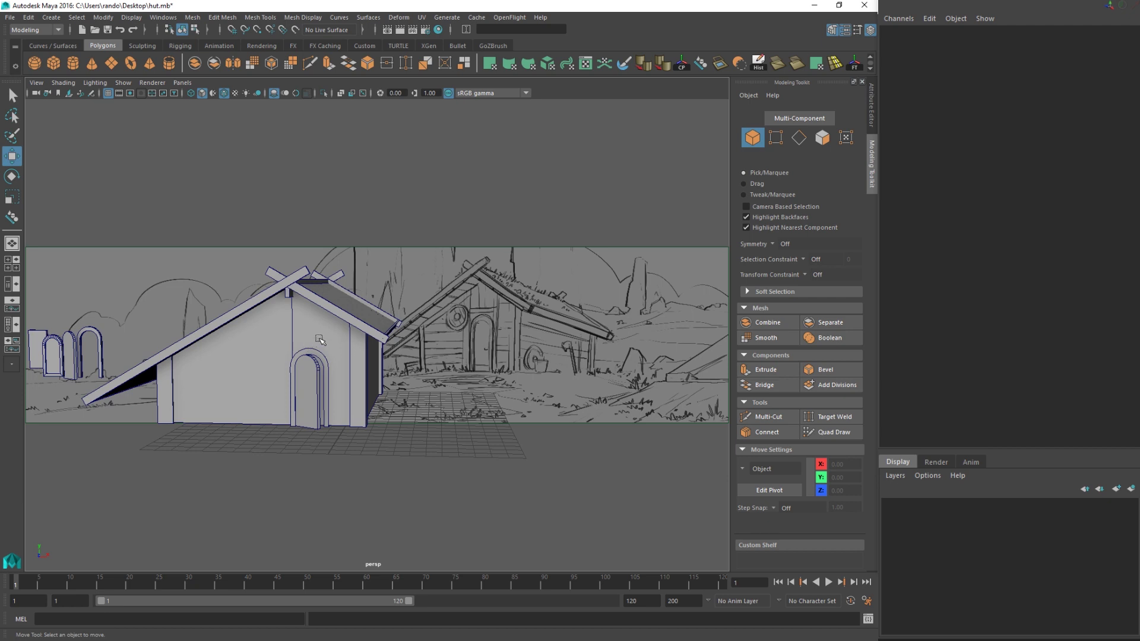
pyautogui.keyDown('alt'); pyautogui.moveTo(370, 347); pyautogui.dragTo(358, 373); pyautogui.keyUp('alt')
pyautogui.keyDown('alt'); pyautogui.moveTo(181, 201); pyautogui.dragTo(199, 198); pyautogui.keyUp('alt')
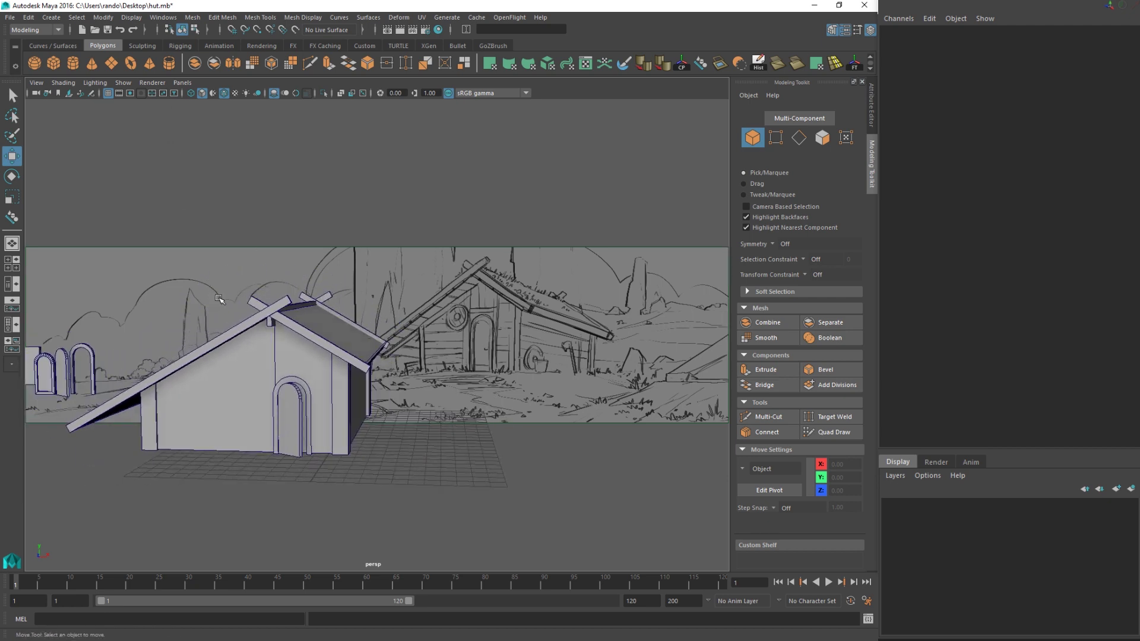
pyautogui.hotkey('ctrl', 's')
# - Create a polygon cylinder, place it in front of the hut at X 5.66, Z 11.062, and flatten it to Scale Y 0.227
pyautogui.click(74, 64)
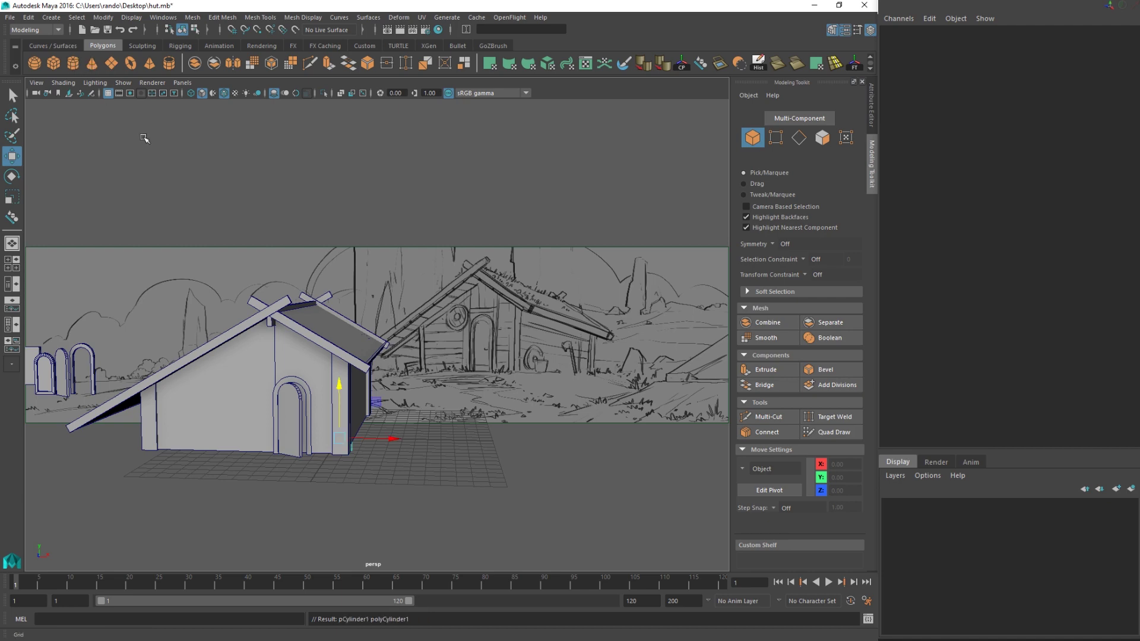
pyautogui.keyDown('alt'); pyautogui.moveTo(394, 426); pyautogui.dragTo(444, 486); pyautogui.keyUp('alt')
pyautogui.keyDown('alt'); pyautogui.moveTo(385, 413); pyautogui.dragTo(386, 379); pyautogui.keyUp('alt')
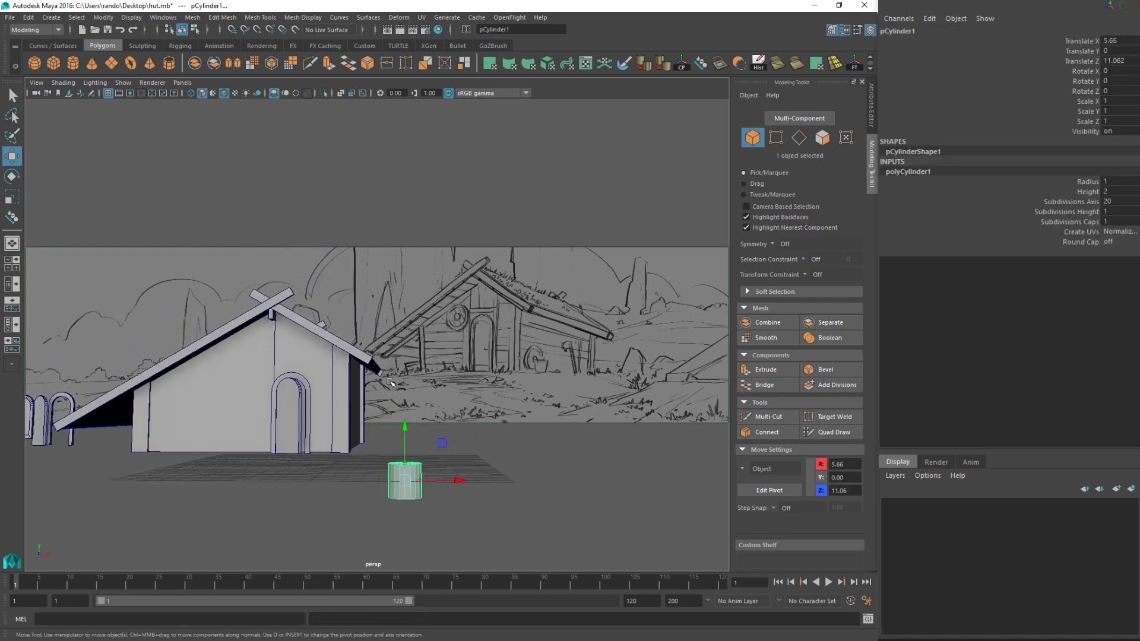
pyautogui.press('r')
pyautogui.moveTo(405, 432); pyautogui.dragTo(406, 441)
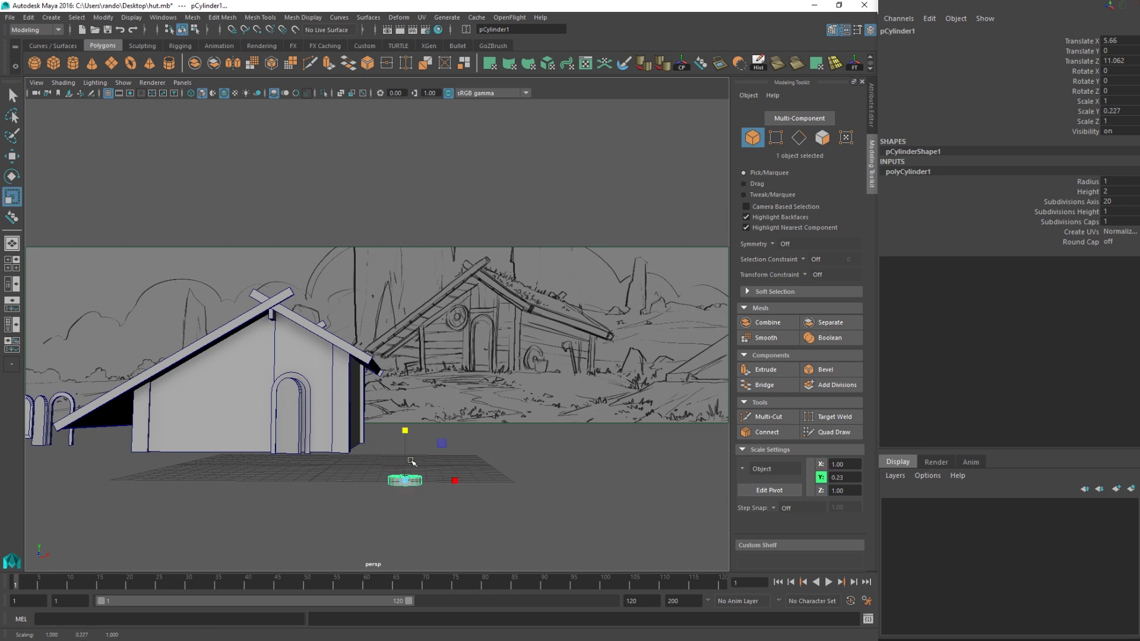
# - Set the cylinder's axis subdivisions to 30 and frame it in the view
pyautogui.hotkey('ctrl', 'a')
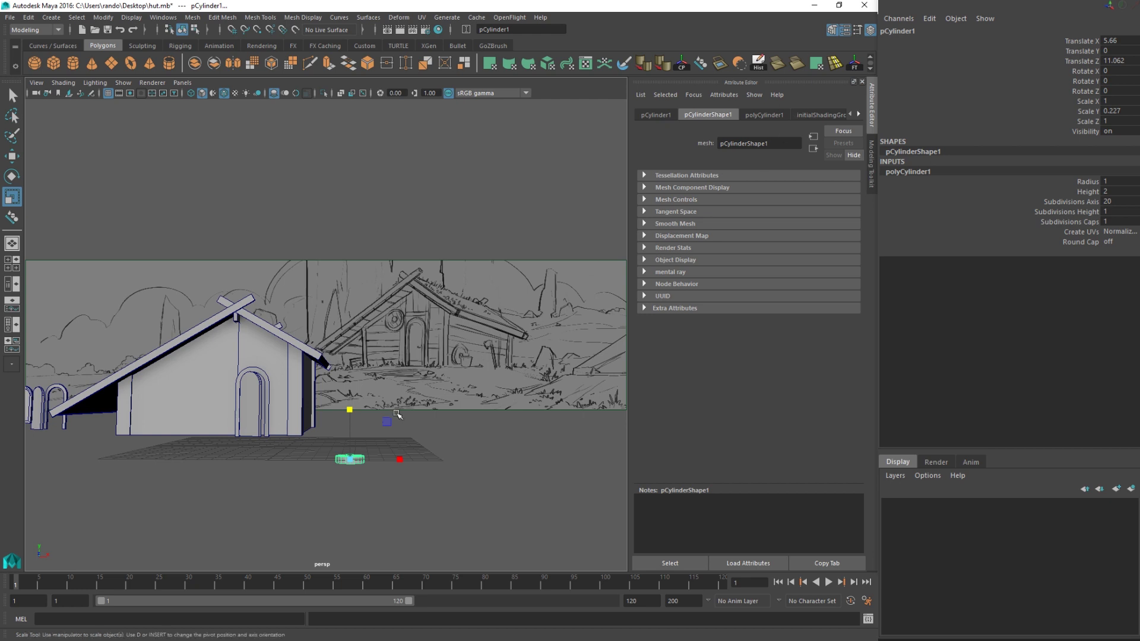
pyautogui.keyDown('alt'); pyautogui.moveTo(415, 392); pyautogui.dragTo(452, 401); pyautogui.keyUp('alt')
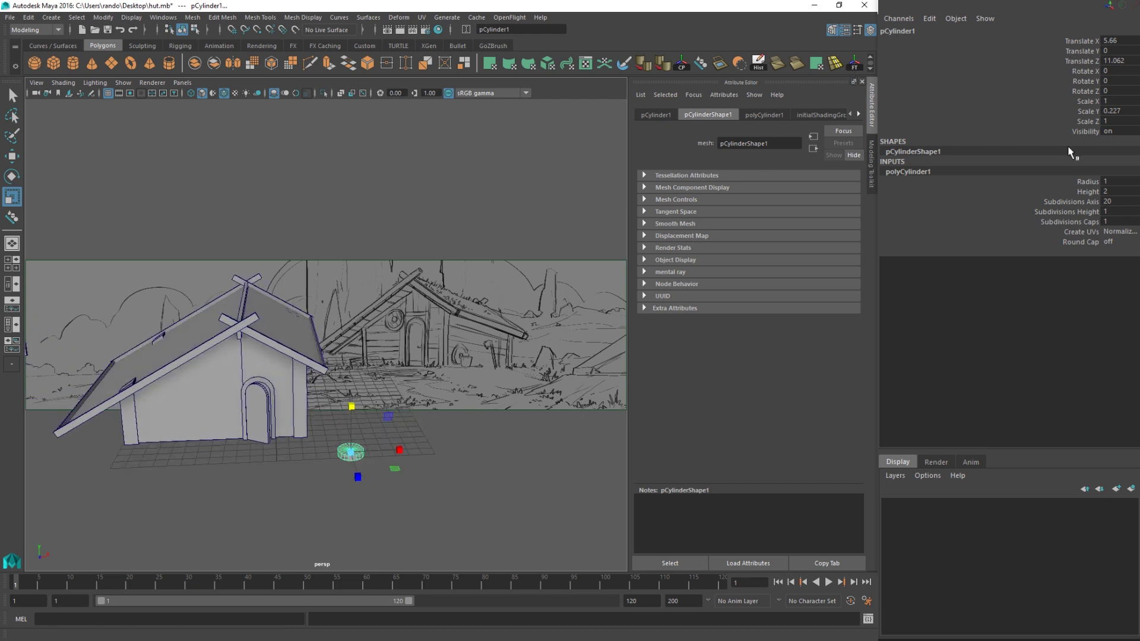
pyautogui.doubleClick(1131, 202)
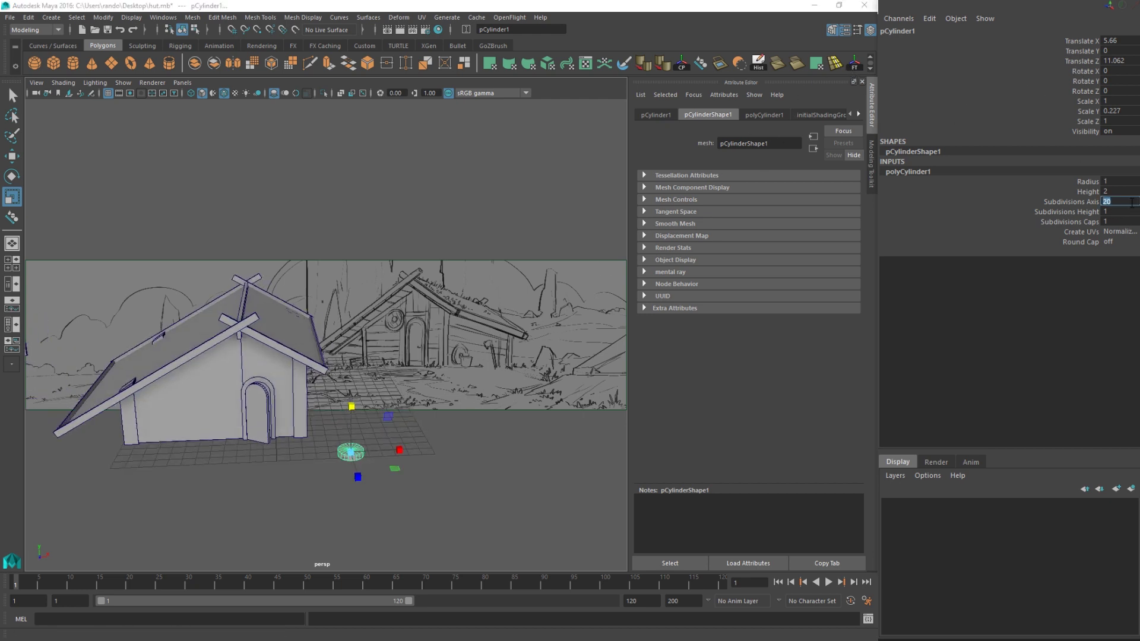
pyautogui.write('30')
pyautogui.press('Return')
pyautogui.press('f')
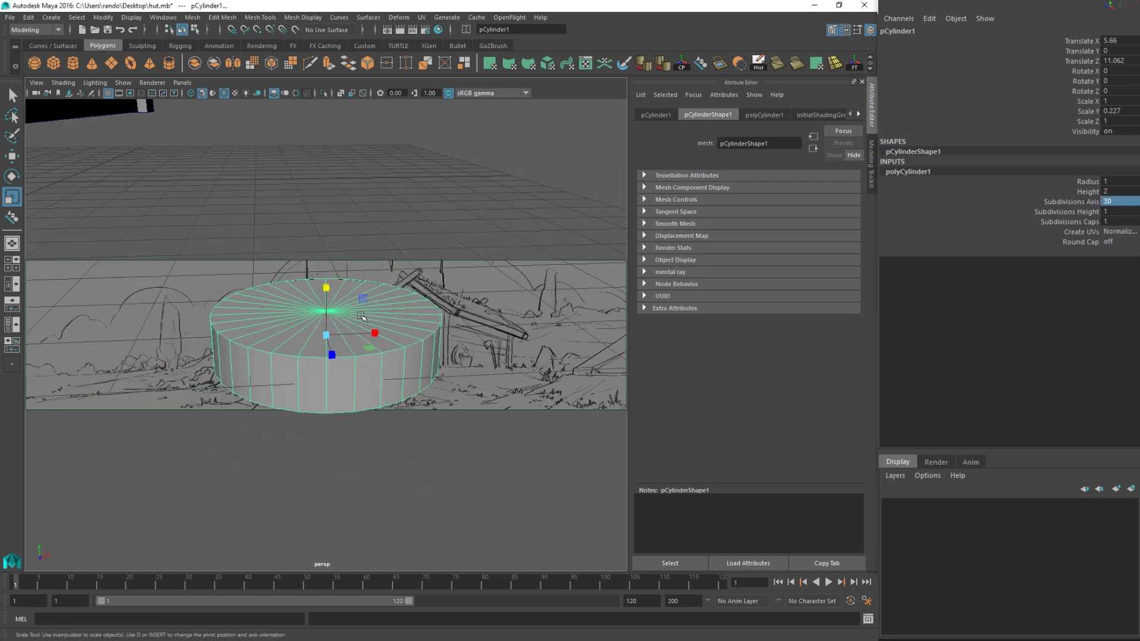
# - Scale the cylinder into a wide, thin disc of about 1.836 in X and Z and 0.104 in Y
pyautogui.moveTo(331, 287); pyautogui.dragTo(369, 382)
pyautogui.scroll(-8, 356, 324)
pyautogui.keyDown('alt'); pyautogui.moveTo(369, 381); pyautogui.dragTo(319, 452, button='middle'); pyautogui.keyUp('alt')
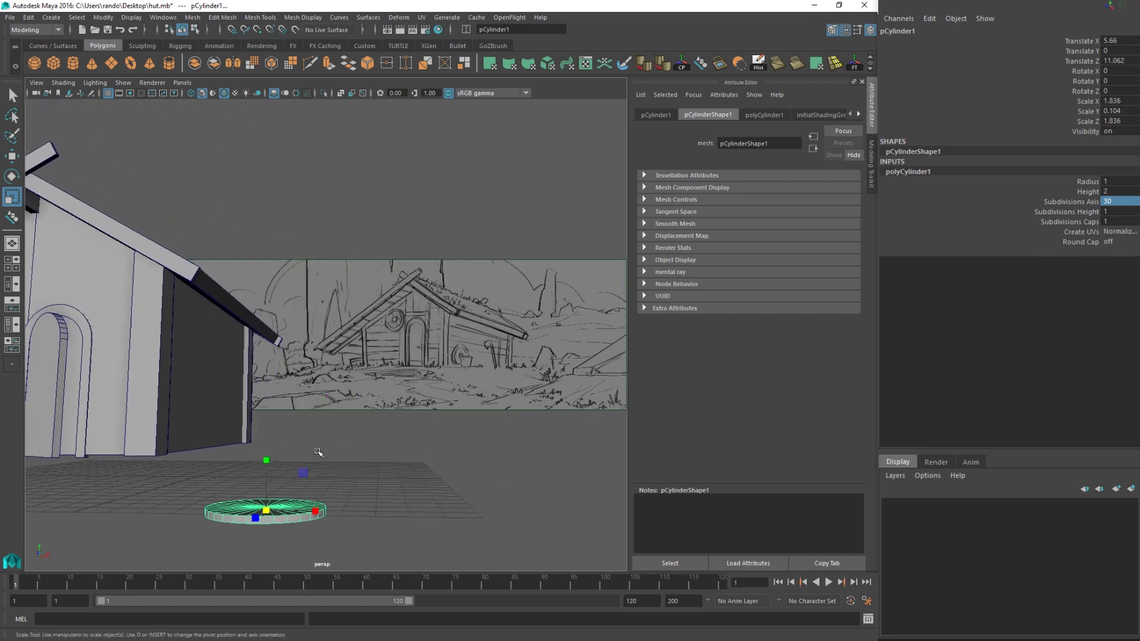
# - Raise the disc to about Y 2.494 and move it along X to about 15.239, clear of the hut
pyautogui.press('w')
pyautogui.moveTo(268, 459); pyautogui.dragTo(268, 377)
pyautogui.moveTo(318, 426); pyautogui.dragTo(494, 437)
pyautogui.keyDown('alt'); pyautogui.moveTo(493, 437); pyautogui.dragTo(381, 442, button='middle'); pyautogui.keyUp('alt')
# - Duplicate the disc, keeping a spare beside it on the hut side, and select the disc farther from the hut
pyautogui.moveTo(380, 442); pyautogui.dragTo(302, 439)
pyautogui.hotkey('ctrl', 'd')
pyautogui.click(438, 448)
pyautogui.scroll(2, 426, 437)
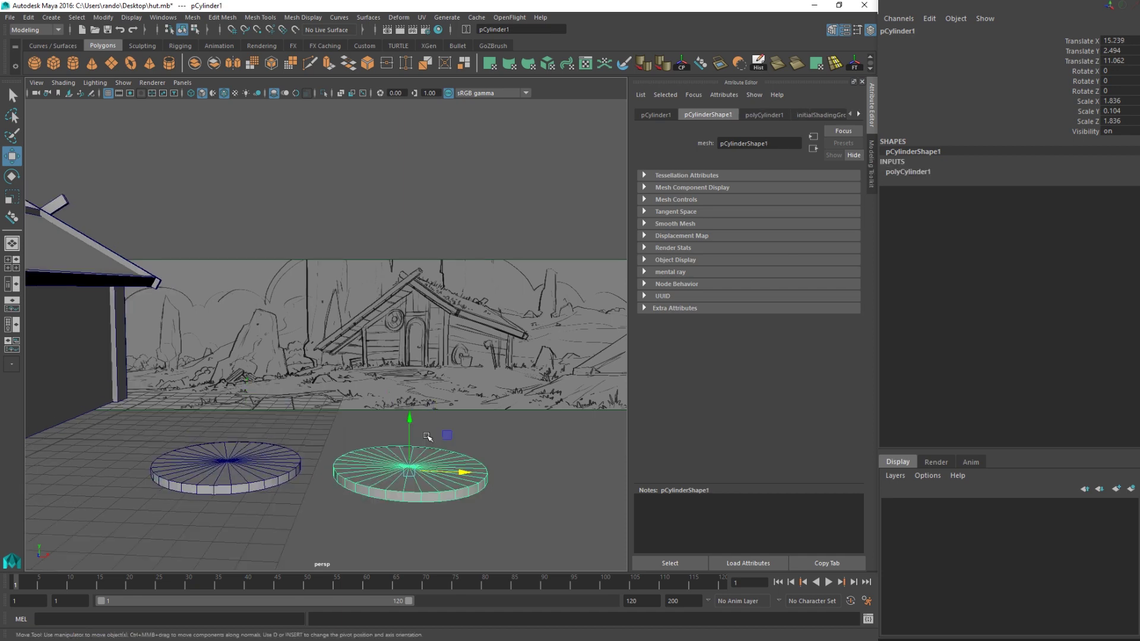
# - Select the ring of side faces on the disc and extrude it outward with a Local Translate Z of 0.534
pyautogui.moveTo(432, 435)
pyautogui.keyDown('alt'); pyautogui.mouseDown()
pyautogui.moveTo(395, 422)
pyautogui.moveTo(403, 488)
pyautogui.moveTo(389, 477)
pyautogui.moveTo(405, 491)
pyautogui.moveTo(389, 485)
pyautogui.mouseUp(); pyautogui.keyUp('alt')
pyautogui.moveTo(387, 485); pyautogui.dragTo(388, 346, button='right')
pyautogui.click(399, 492)
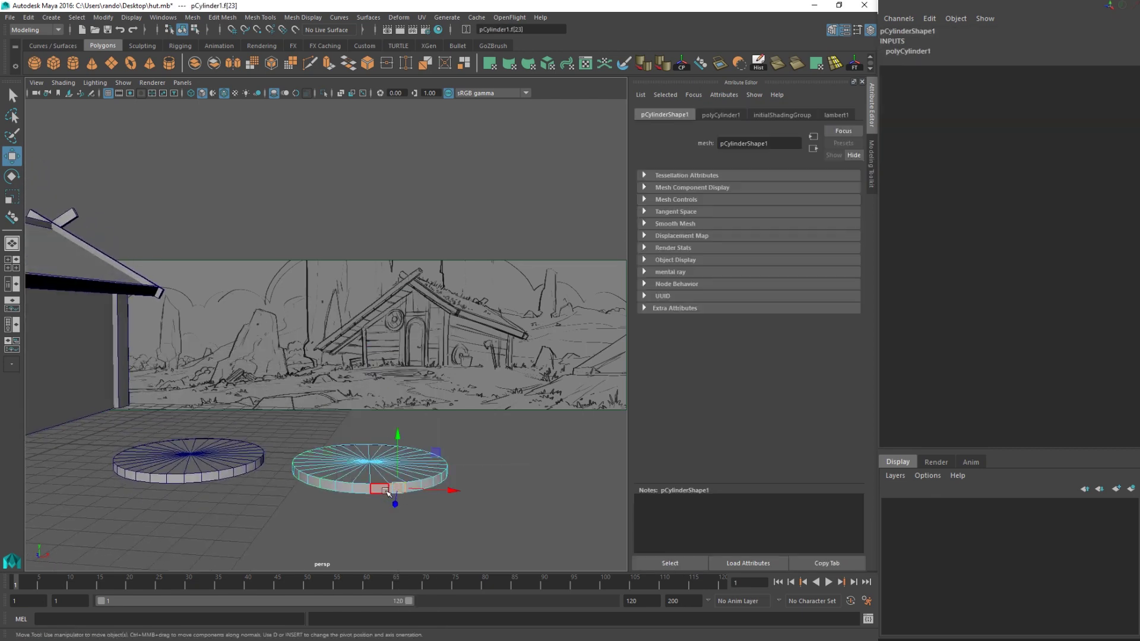
pyautogui.keyDown('alt'); pyautogui.moveTo(416, 489); pyautogui.dragTo(403, 486); pyautogui.keyUp('alt')
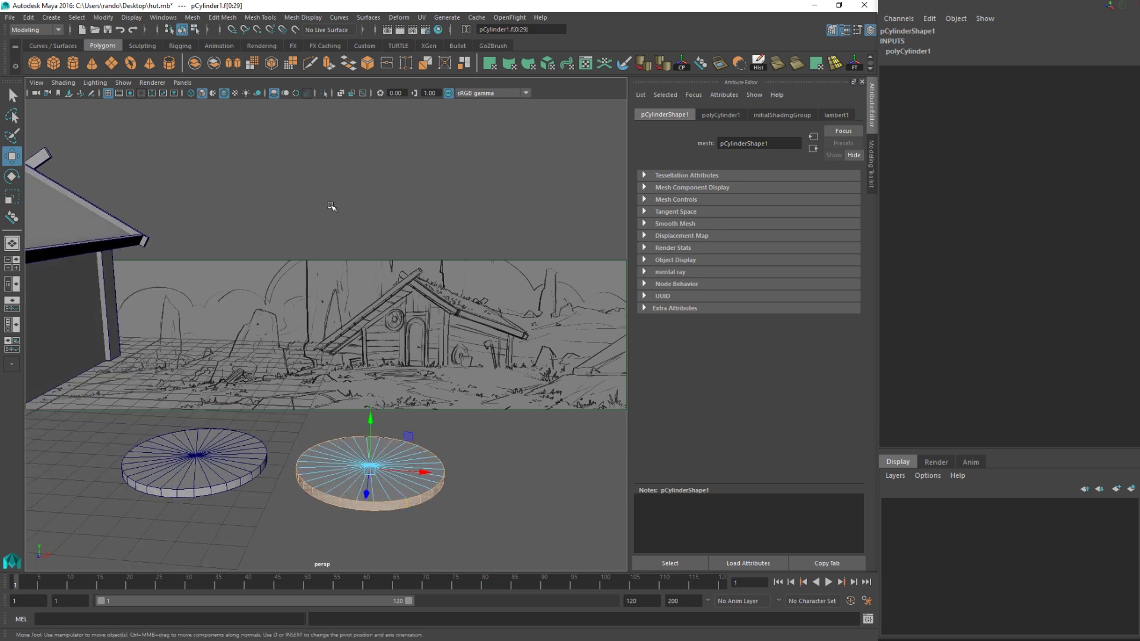
pyautogui.click(326, 66)
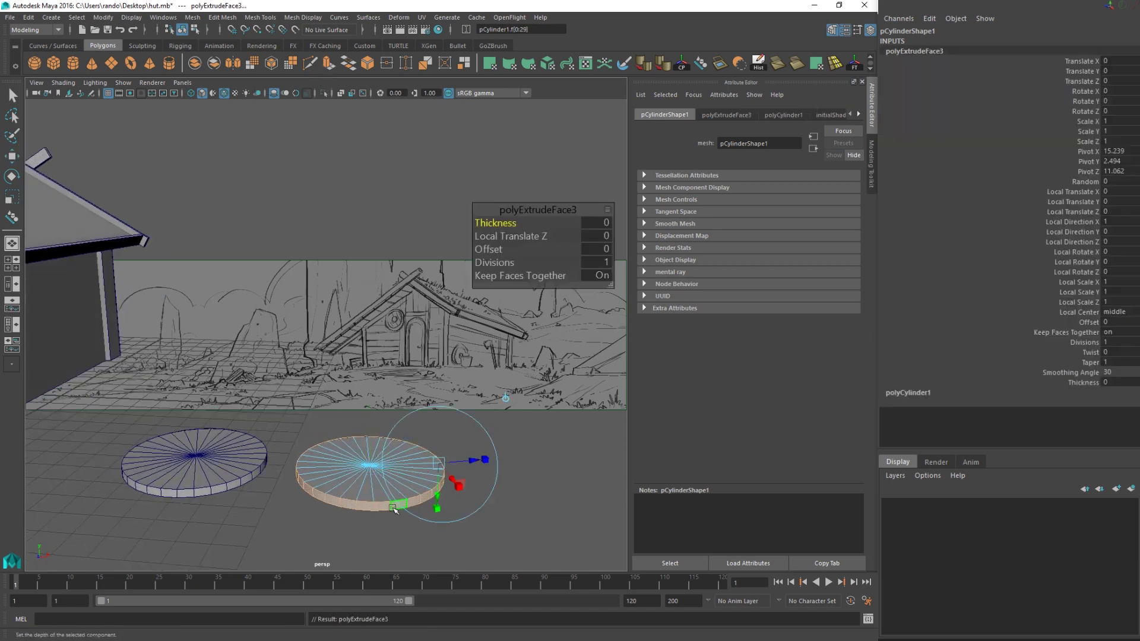
pyautogui.keyDown('alt'); pyautogui.moveTo(454, 475); pyautogui.dragTo(483, 445); pyautogui.keyUp('alt')
pyautogui.keyDown('alt'); pyautogui.moveTo(524, 487); pyautogui.dragTo(525, 500); pyautogui.keyUp('alt')
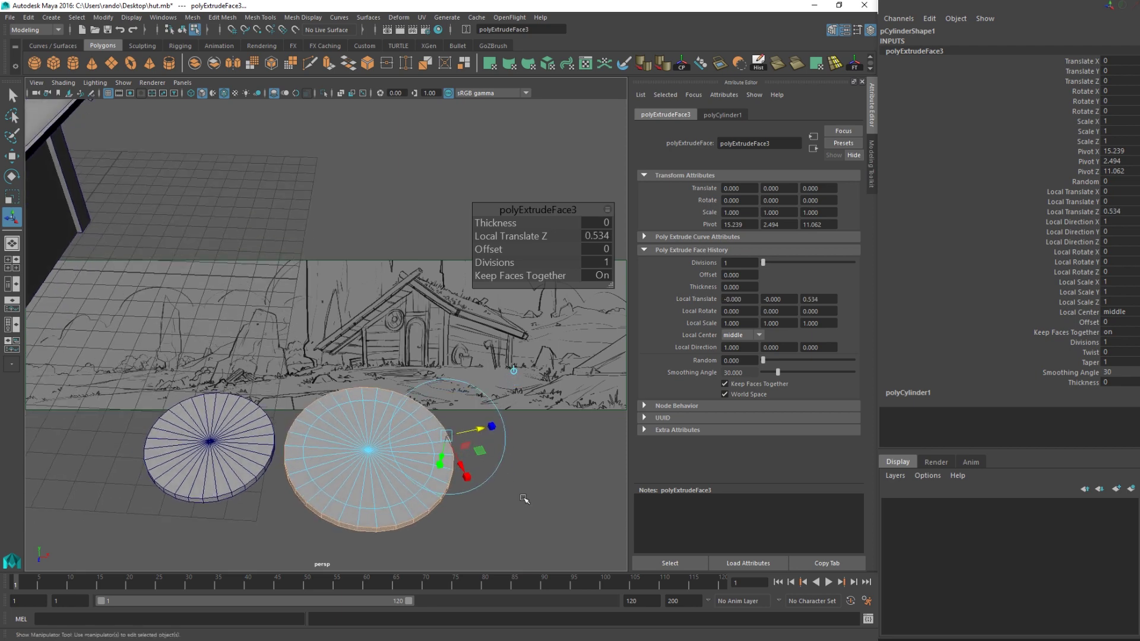
# - Select only the circle of top faces inside the extruded rim of the larger disc
pyautogui.press('q')
pyautogui.moveTo(394, 467); pyautogui.dragTo(434, 385, button='right')
pyautogui.moveTo(440, 304); pyautogui.dragTo(440, 304, button='right')
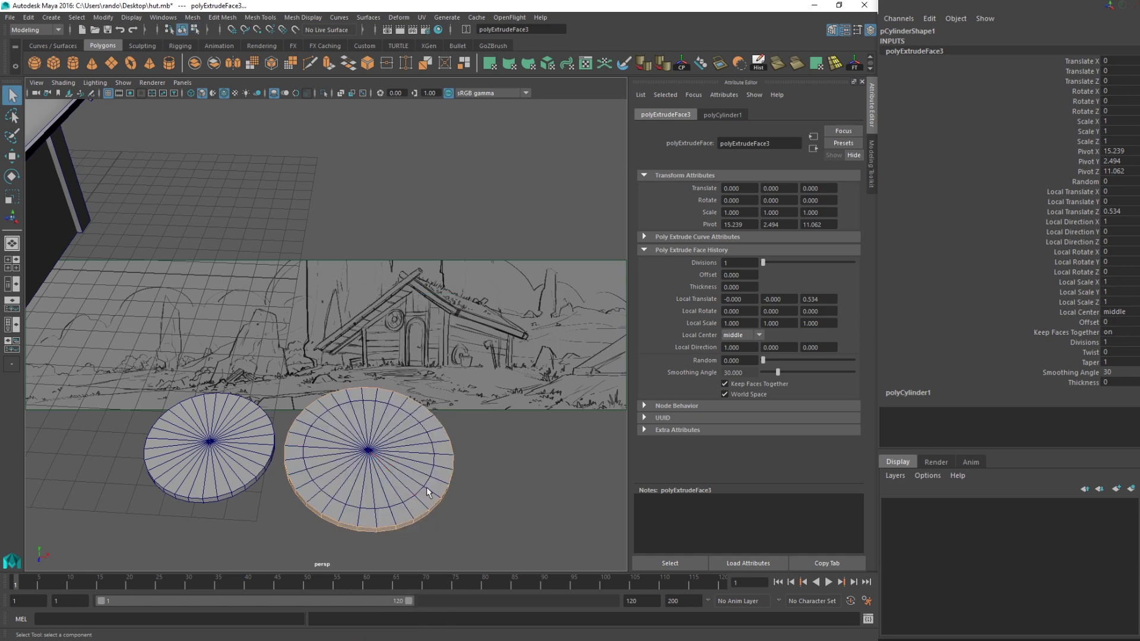
pyautogui.click(426, 487)
pyautogui.moveTo(429, 487); pyautogui.dragTo(415, 358, button='right')
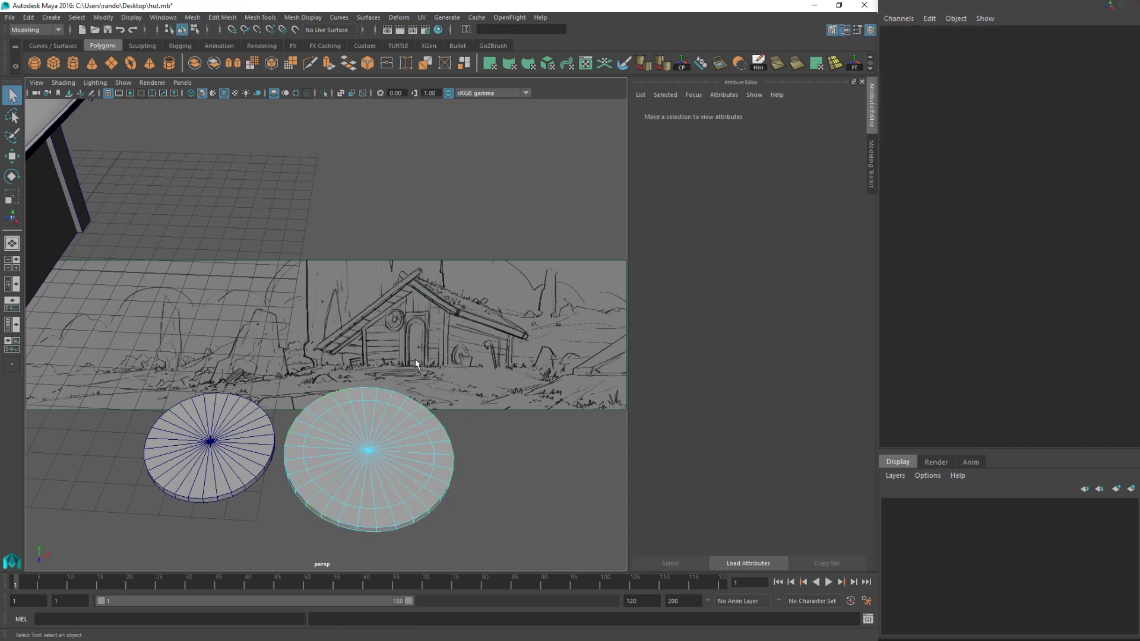
pyautogui.moveTo(414, 359)
pyautogui.keyDown('alt'); pyautogui.mouseDown()
pyautogui.moveTo(389, 440)
pyautogui.moveTo(396, 360)
pyautogui.mouseUp(); pyautogui.keyUp('alt')
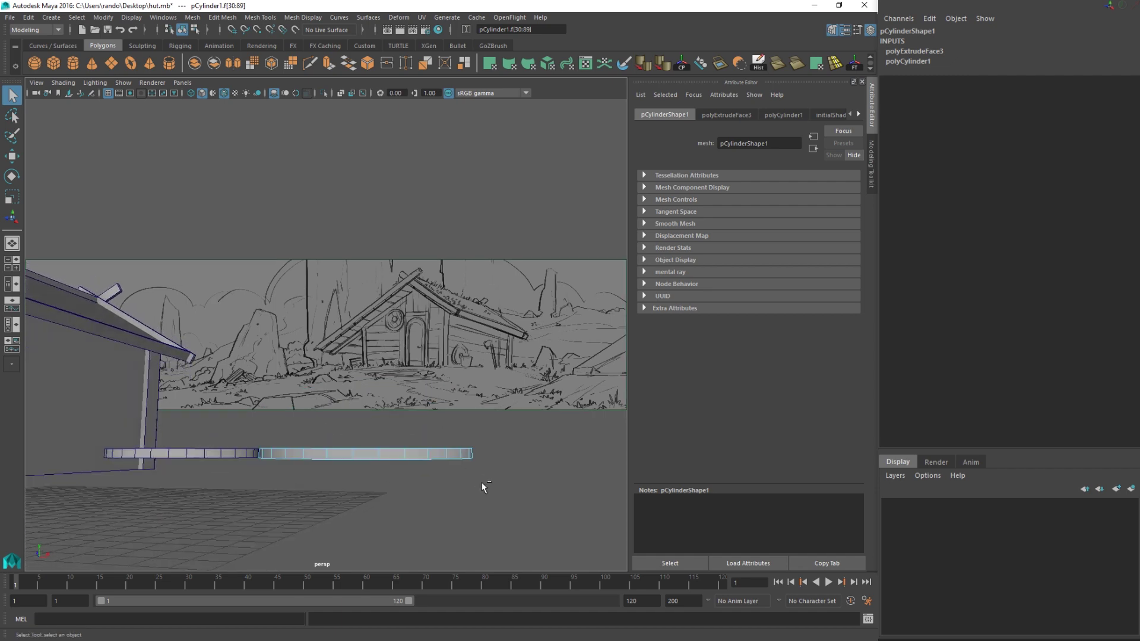
pyautogui.moveTo(554, 496); pyautogui.dragTo(254, 449)
pyautogui.keyDown('alt'); pyautogui.moveTo(331, 399); pyautogui.dragTo(333, 451); pyautogui.keyUp('alt')
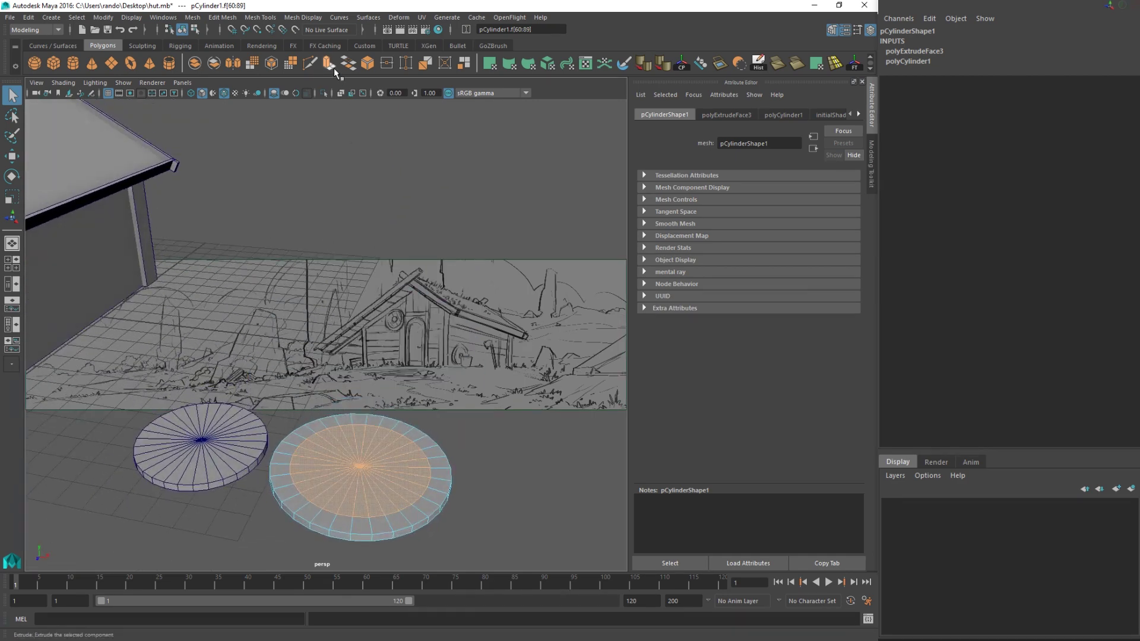
# - Extrude the selected top faces and scale them in to a small central circle of about 0.31 in X and Z
pyautogui.hotkey('ctrl', 'e')
pyautogui.press('r')
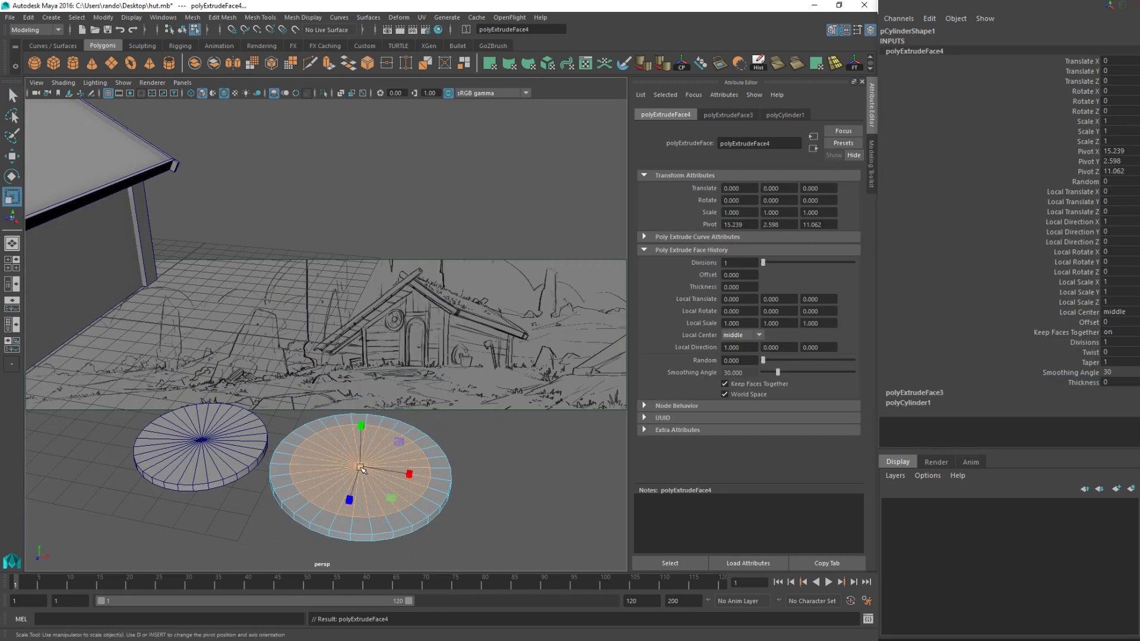
pyautogui.moveTo(361, 467); pyautogui.dragTo(307, 494)
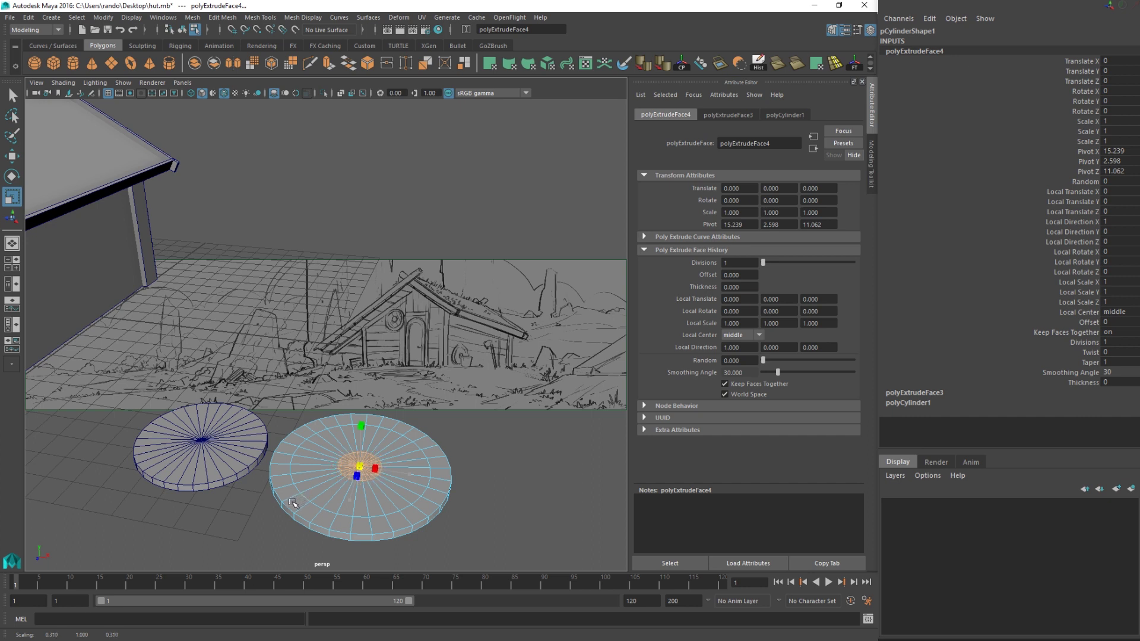
pyautogui.click(542, 502)
pyautogui.press('q')
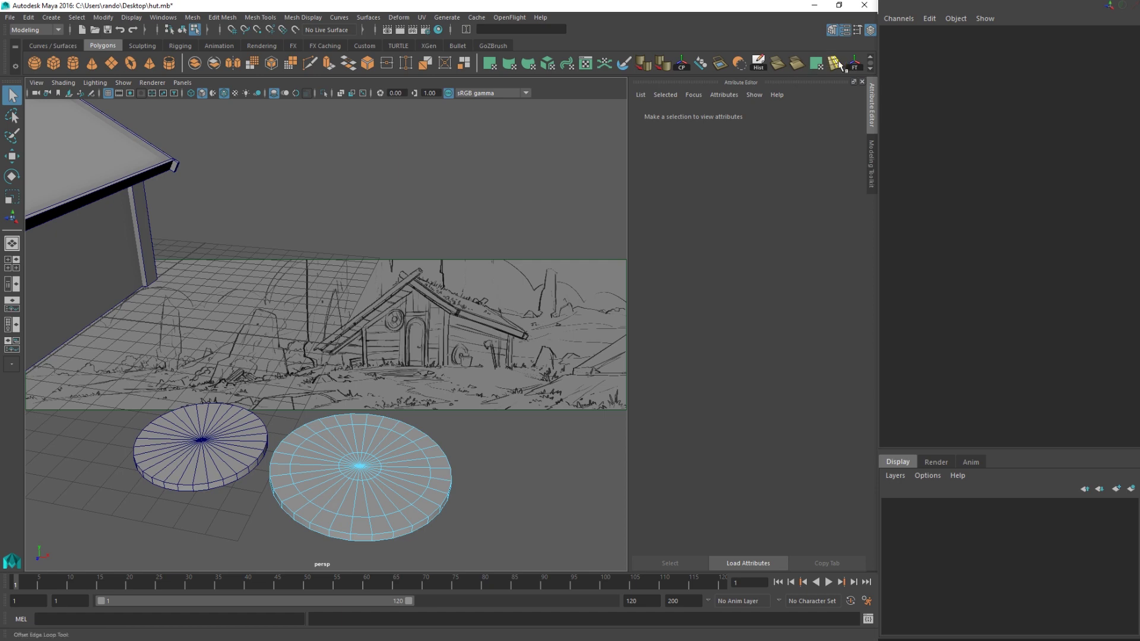
# - Try to add offset edge loops beside the disc's radial edges
pyautogui.click(836, 63)
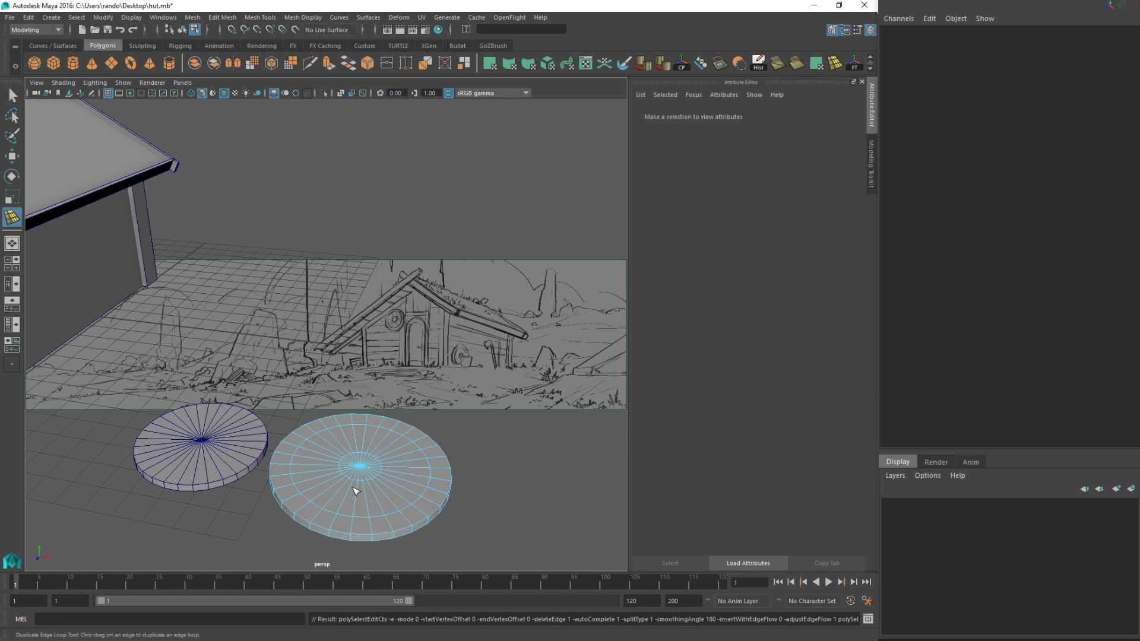
pyautogui.click(407, 485)
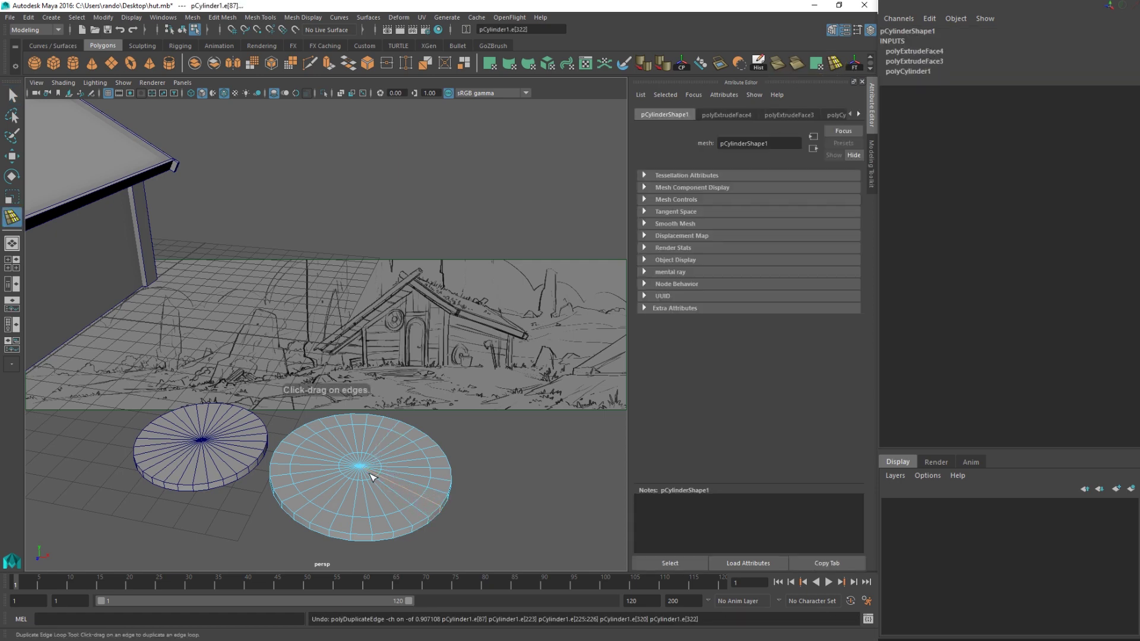
pyautogui.scroll(3, 383, 484)
pyautogui.keyDown('alt'); pyautogui.moveTo(384, 485); pyautogui.dragTo(390, 411, button='middle'); pyautogui.keyUp('alt')
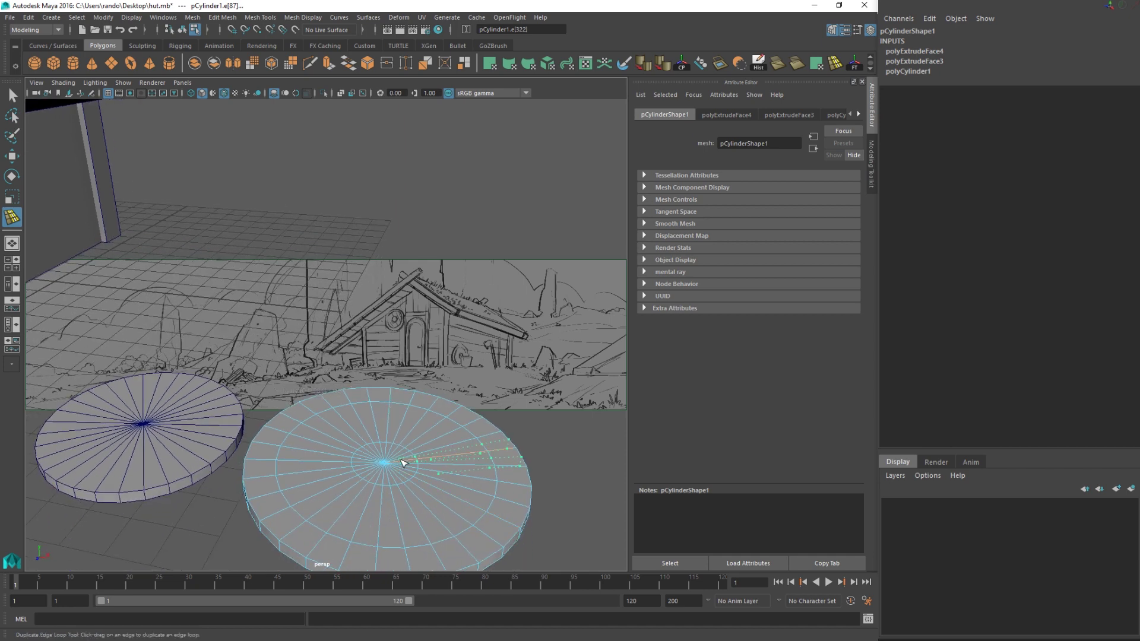
pyautogui.hotkey('ctrl', 'z')
pyautogui.scroll(3, 437, 465)
pyautogui.keyDown('alt'); pyautogui.moveTo(438, 465); pyautogui.dragTo(417, 370, button='middle'); pyautogui.keyUp('alt')
pyautogui.keyDown('alt'); pyautogui.moveTo(417, 371); pyautogui.dragTo(435, 415); pyautogui.keyUp('alt')
pyautogui.press('q')
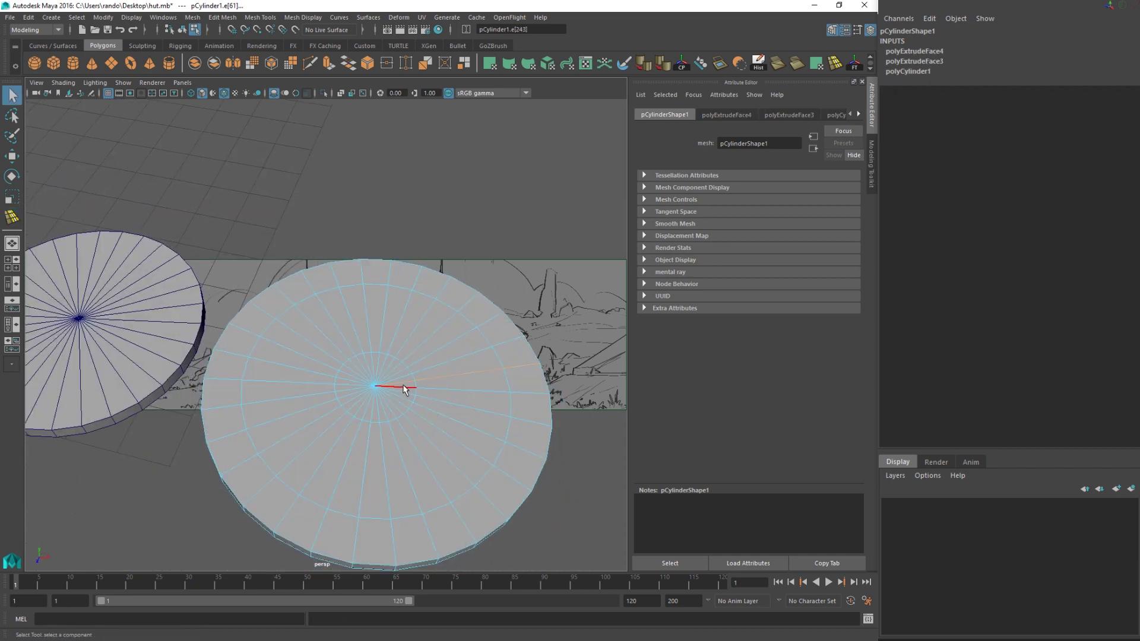
# - Select the whole disc and try offsetting edge loops around its outer and central circles
pyautogui.moveTo(418, 378); pyautogui.dragTo(467, 332, button='right')
pyautogui.click(461, 330)
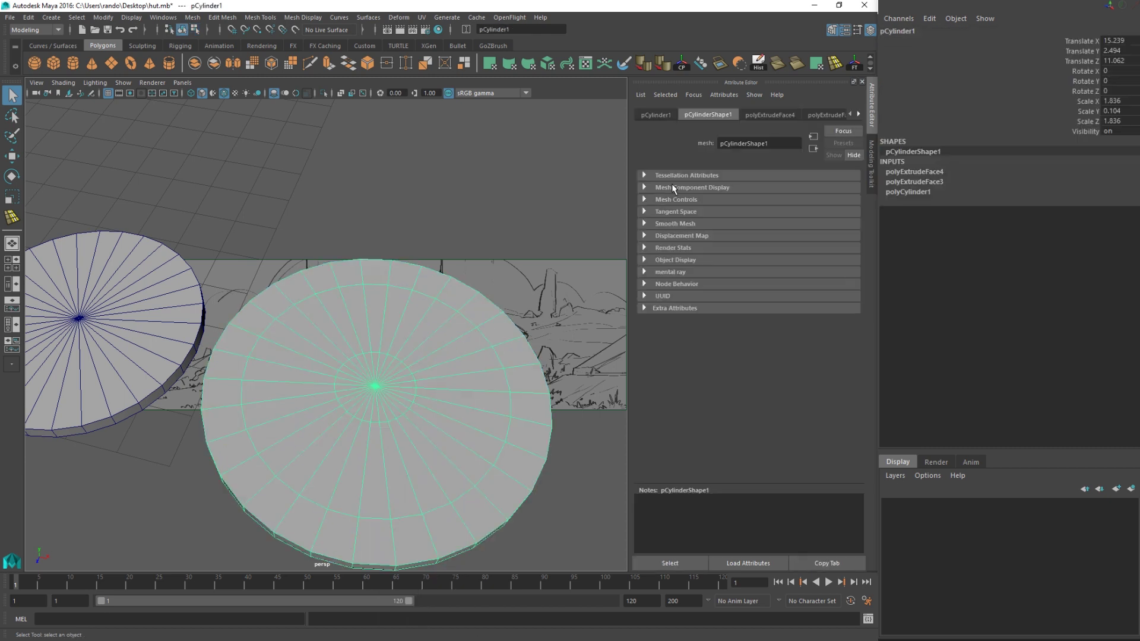
pyautogui.click(837, 63)
pyautogui.moveTo(537, 396); pyautogui.dragTo(483, 371)
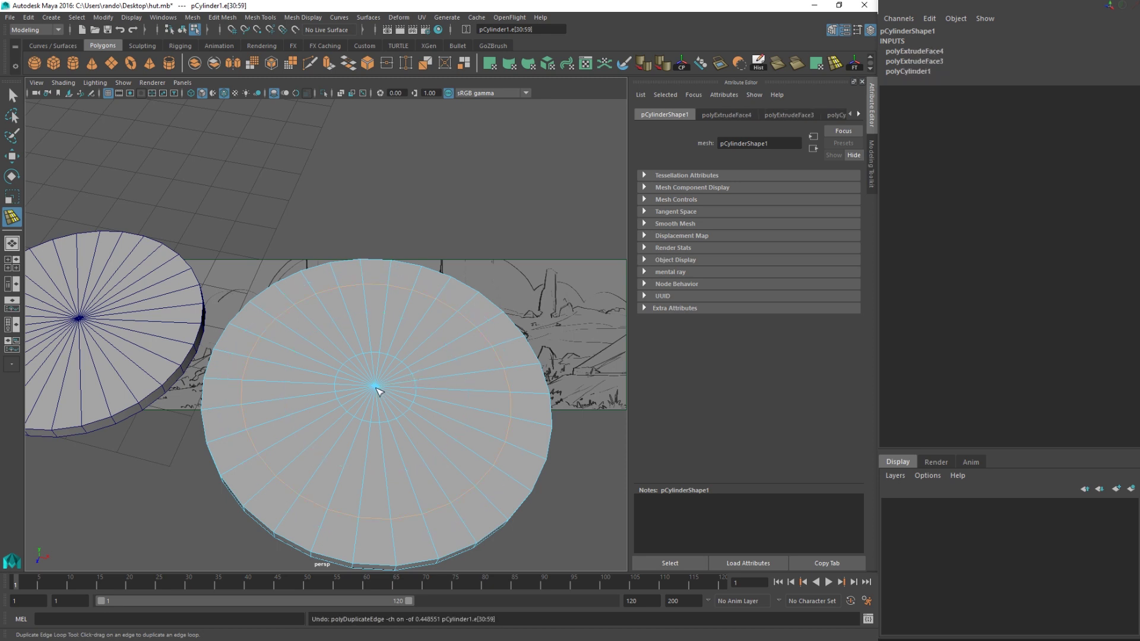
pyautogui.moveTo(378, 386); pyautogui.dragTo(405, 385)
pyautogui.hotkey('ctrl', 'z')
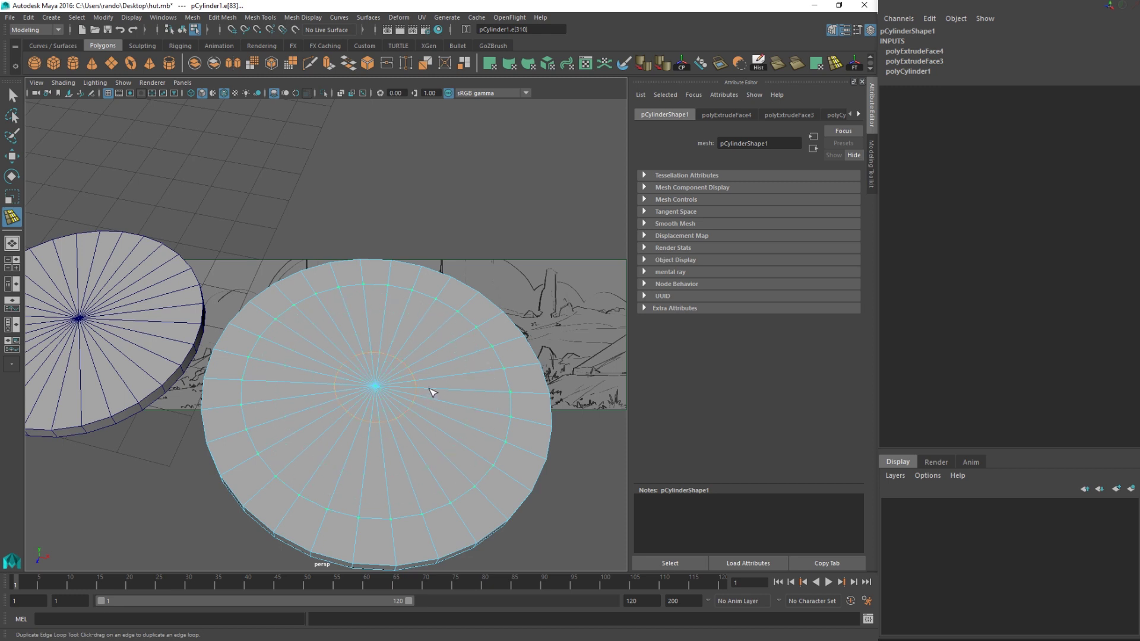
pyautogui.keyDown('alt'); pyautogui.moveTo(443, 395); pyautogui.dragTo(380, 371); pyautogui.keyUp('alt')
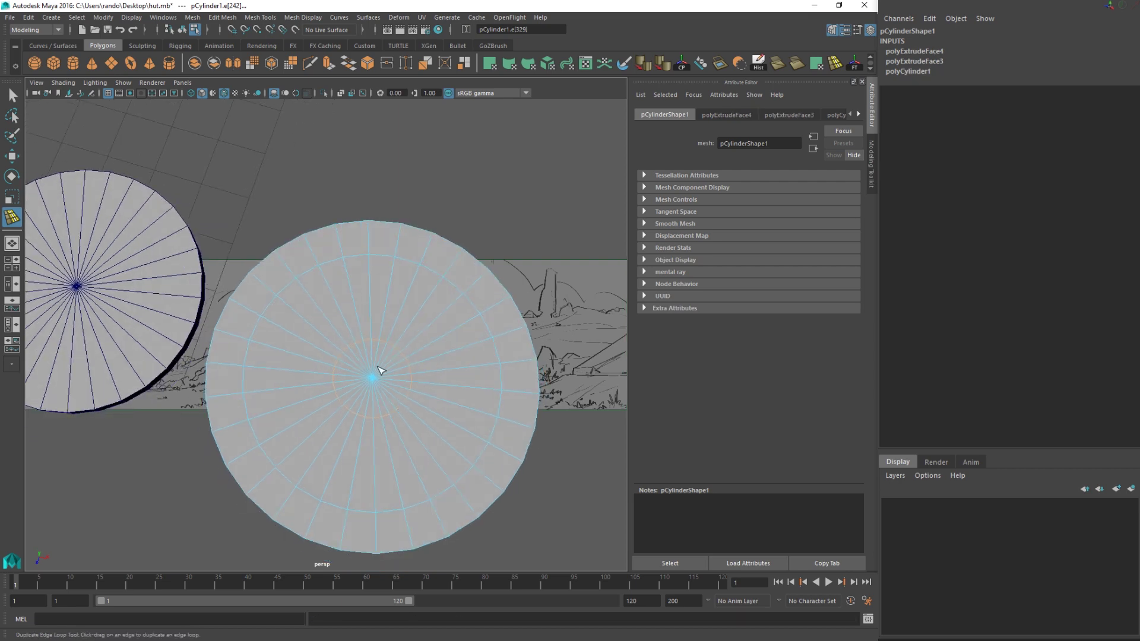
pyautogui.moveTo(377, 314); pyautogui.dragTo(377, 345, button='right')
pyautogui.keyDown('alt'); pyautogui.moveTo(375, 363); pyautogui.dragTo(361, 372); pyautogui.keyUp('alt')
pyautogui.moveTo(376, 385); pyautogui.dragTo(397, 336)
pyautogui.hotkey('ctrl', 'z')
# - Select the small circle of faces at the disc's centre and extrude it upward with a Local Translate Z of about 0.2
pyautogui.press('q')
pyautogui.keyDown('ctrl'); pyautogui.moveTo(609, 443); pyautogui.dragTo(168, 381); pyautogui.keyUp('ctrl')
pyautogui.moveTo(379, 351)
pyautogui.keyDown('alt'); pyautogui.mouseDown()
pyautogui.moveTo(415, 383)
pyautogui.moveTo(439, 382)
pyautogui.moveTo(445, 397)
pyautogui.moveTo(407, 382)
pyautogui.moveTo(380, 391)
pyautogui.moveTo(389, 365)
pyautogui.moveTo(336, 356)
pyautogui.moveTo(355, 375)
pyautogui.moveTo(323, 396)
pyautogui.mouseUp(); pyautogui.keyUp('alt')
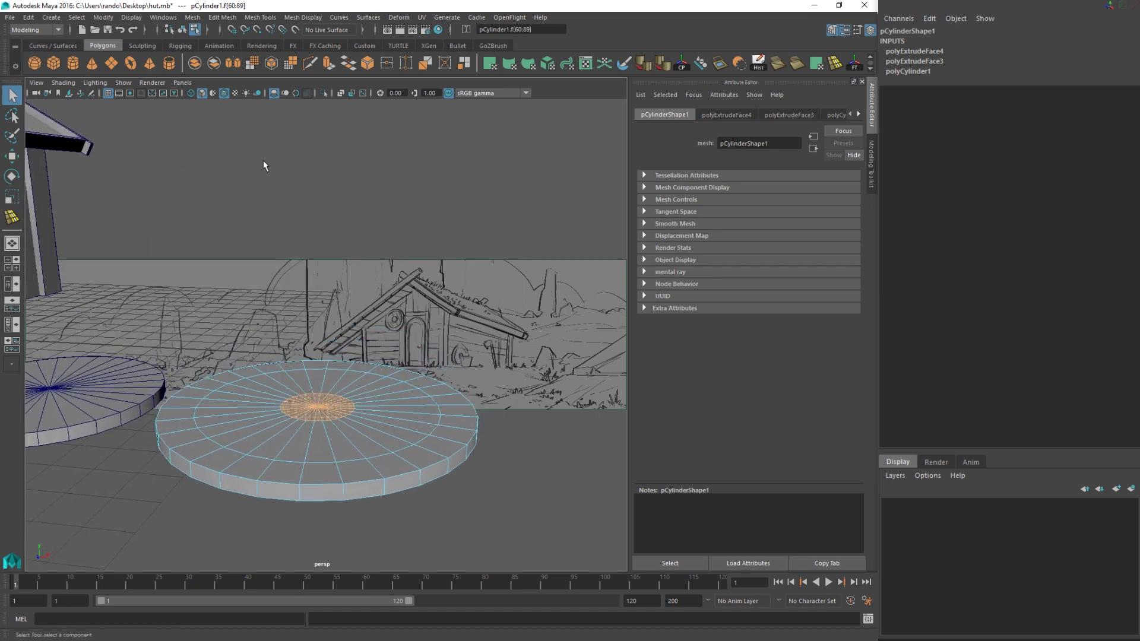
pyautogui.click(329, 63)
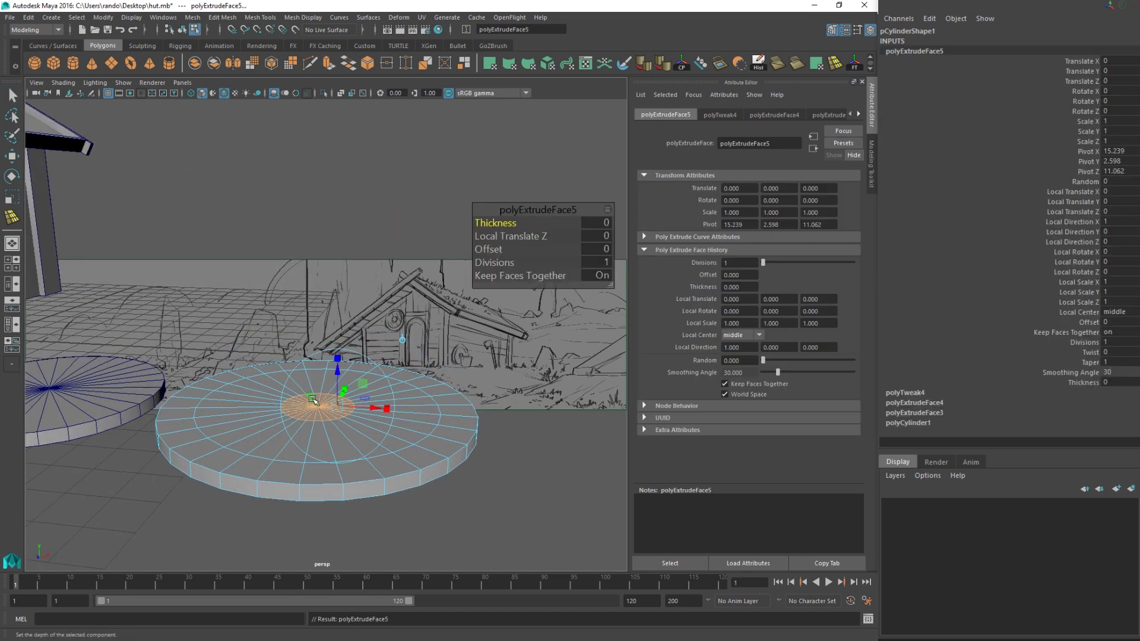
pyautogui.moveTo(342, 372); pyautogui.dragTo(341, 357)
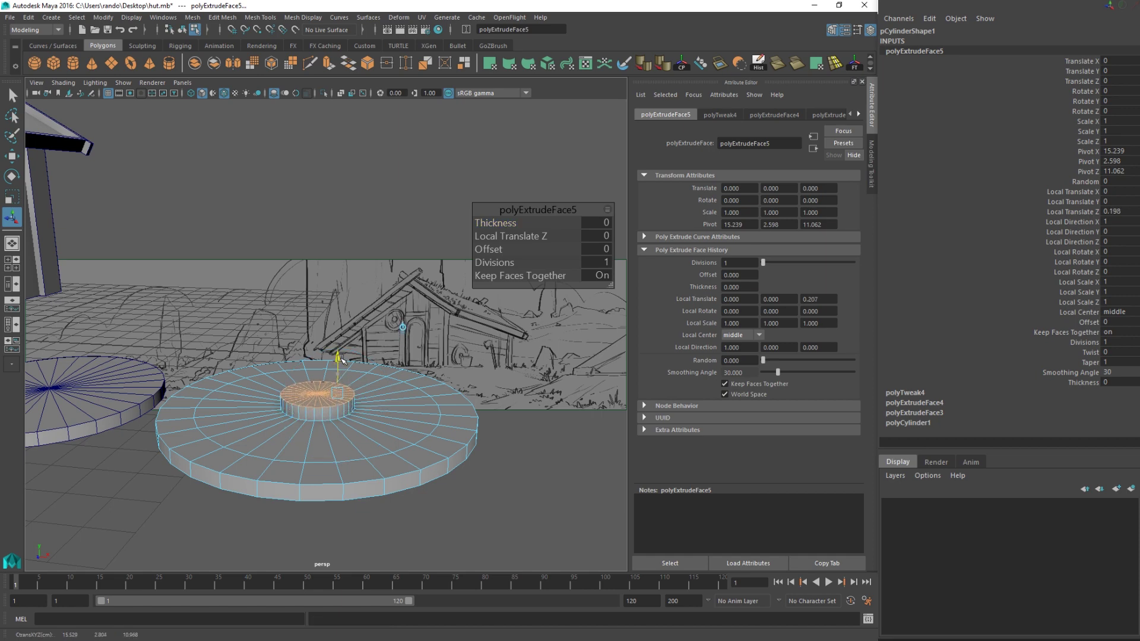
# - Select the edge loop around the top rim of the raised boss and show the Modeling Toolkit
pyautogui.scroll(5, 320, 404)
pyautogui.press('q')
pyautogui.moveTo(315, 417); pyautogui.dragTo(314, 284, button='right')
pyautogui.click(302, 419)
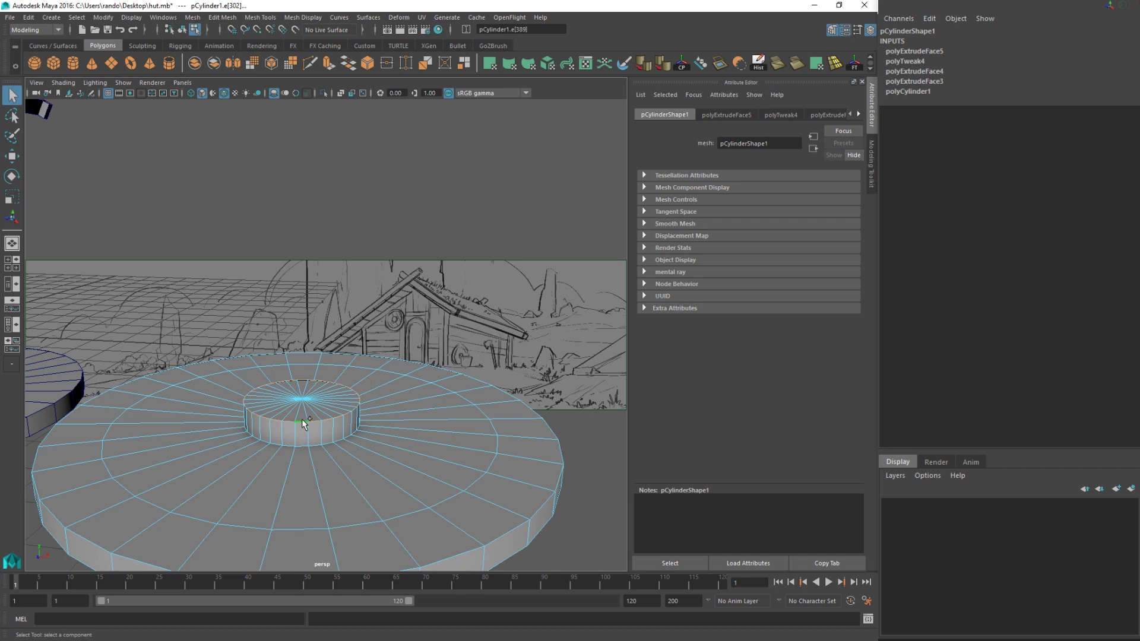
pyautogui.click(839, 32)
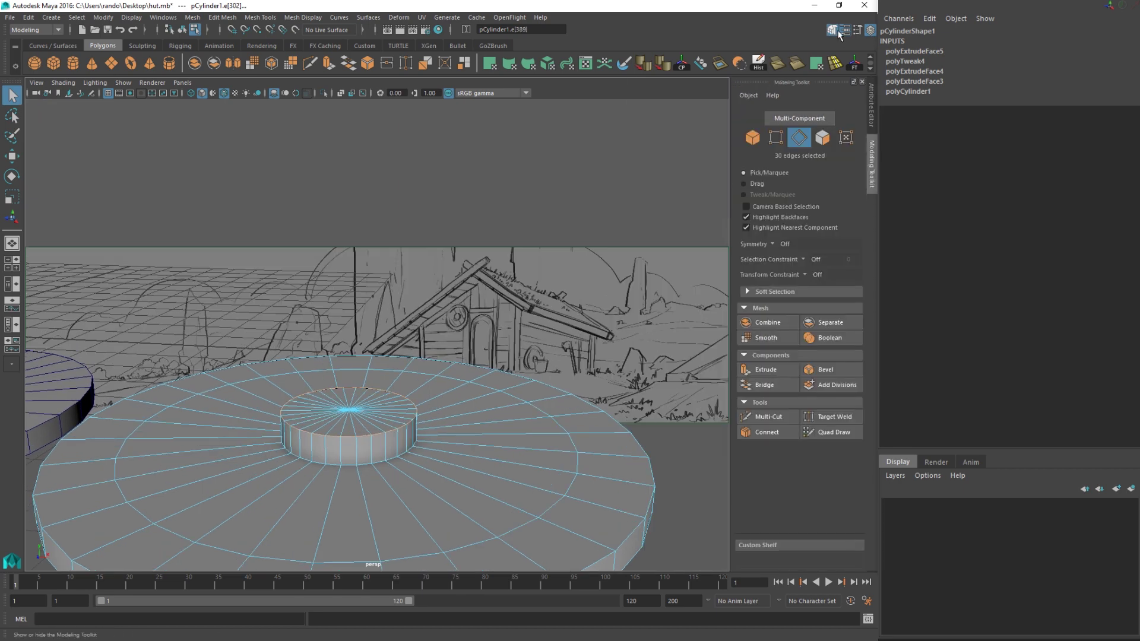
# - Try beveling the boss's top rim with Fraction 1 and 4 segments
pyautogui.click(840, 367)
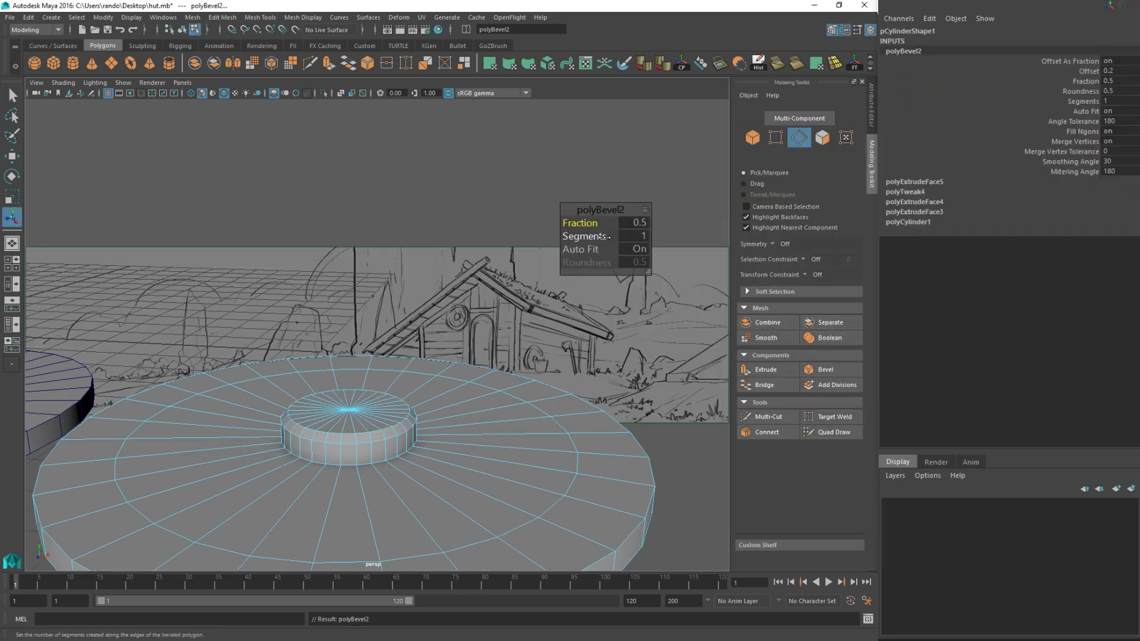
pyautogui.moveTo(606, 236); pyautogui.dragTo(654, 223)
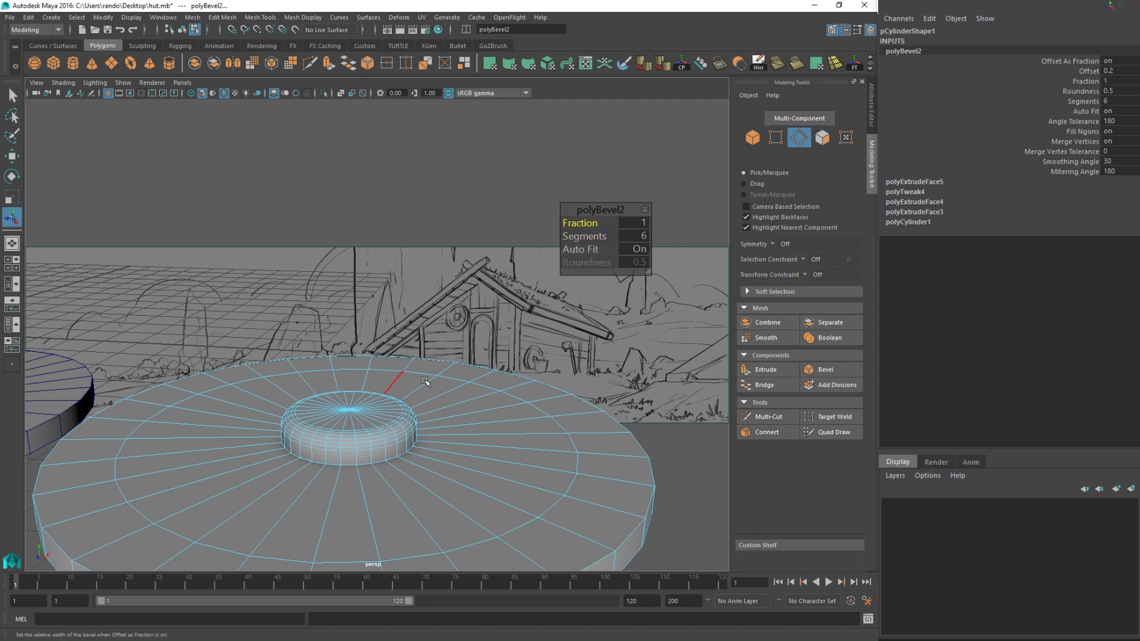
pyautogui.click(593, 236)
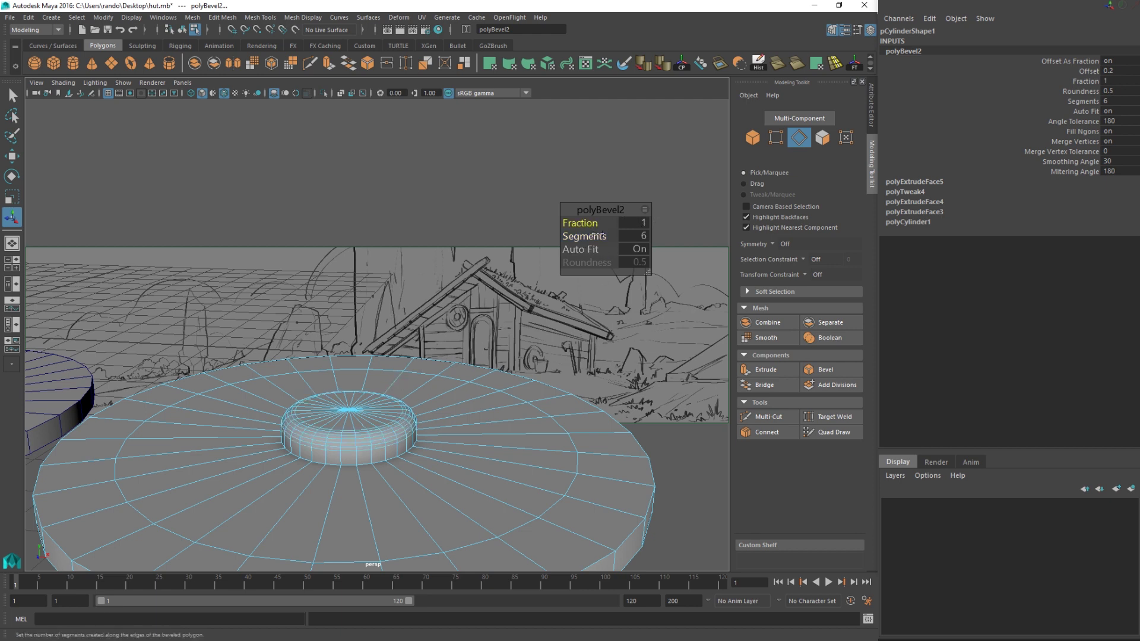
pyautogui.click(594, 223)
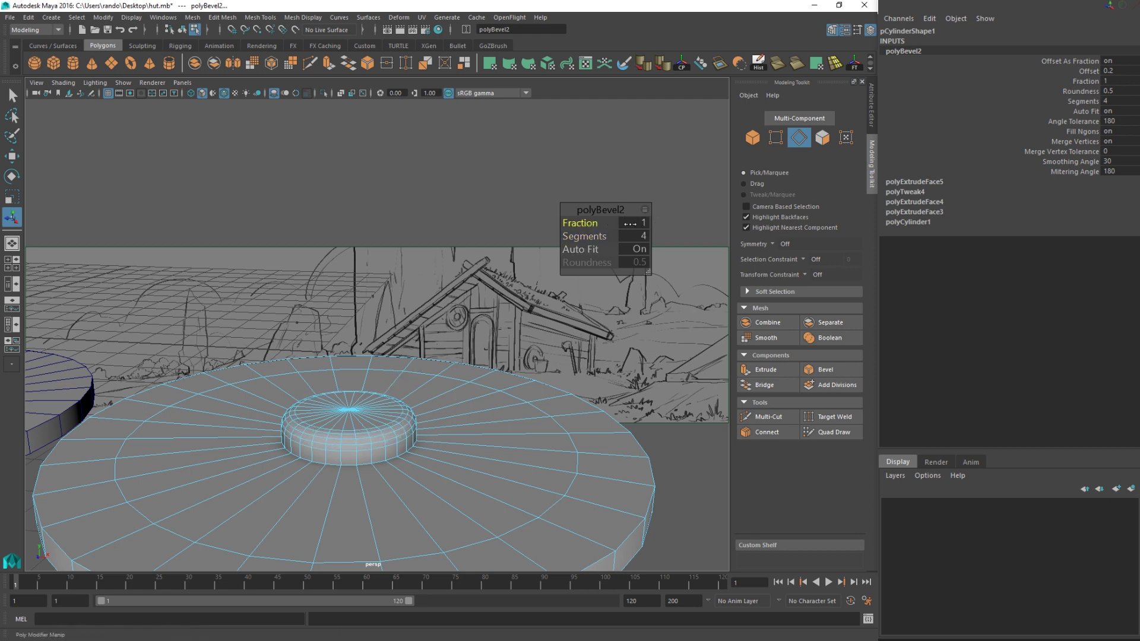
pyautogui.hotkey('ctrl', 'z')
pyautogui.hotkey('ctrl', 'z')
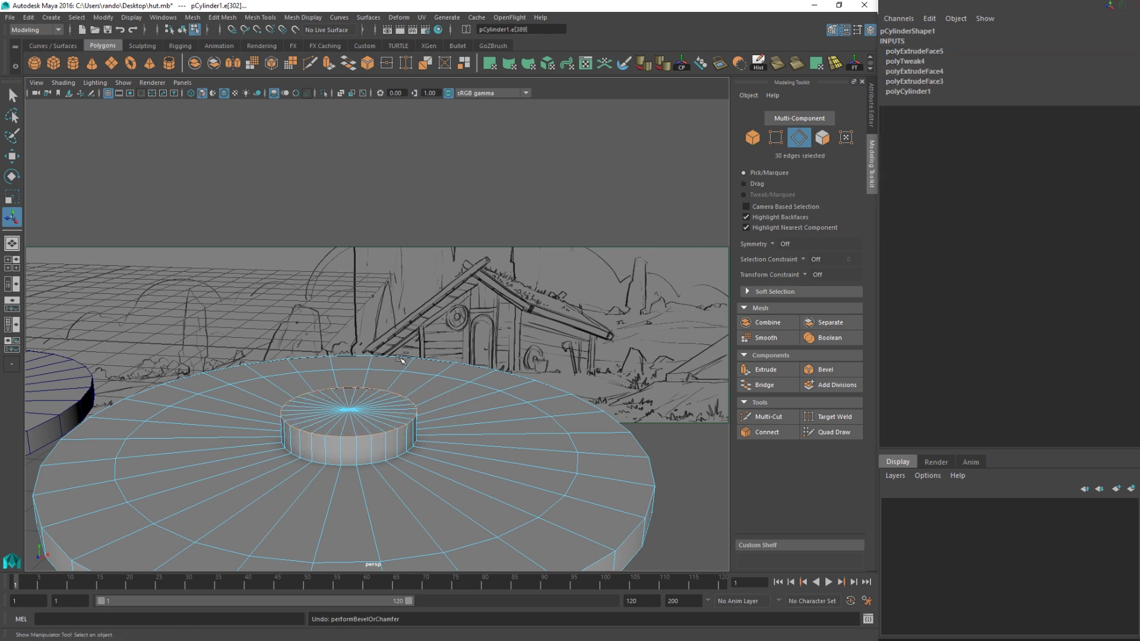
# - Try tapering the boss by scaling its top rim inward and beveling it with Fraction 1 and 9 segments
pyautogui.press('r')
pyautogui.moveTo(349, 410); pyautogui.dragTo(329, 415)
pyautogui.click(825, 369)
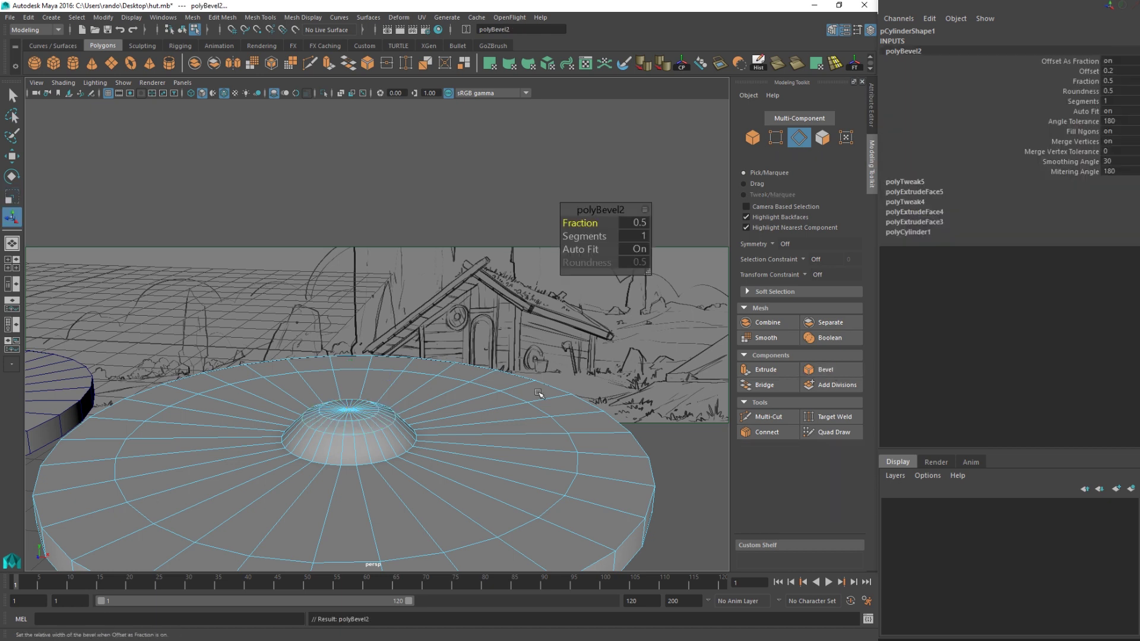
pyautogui.moveTo(606, 225); pyautogui.dragTo(637, 235)
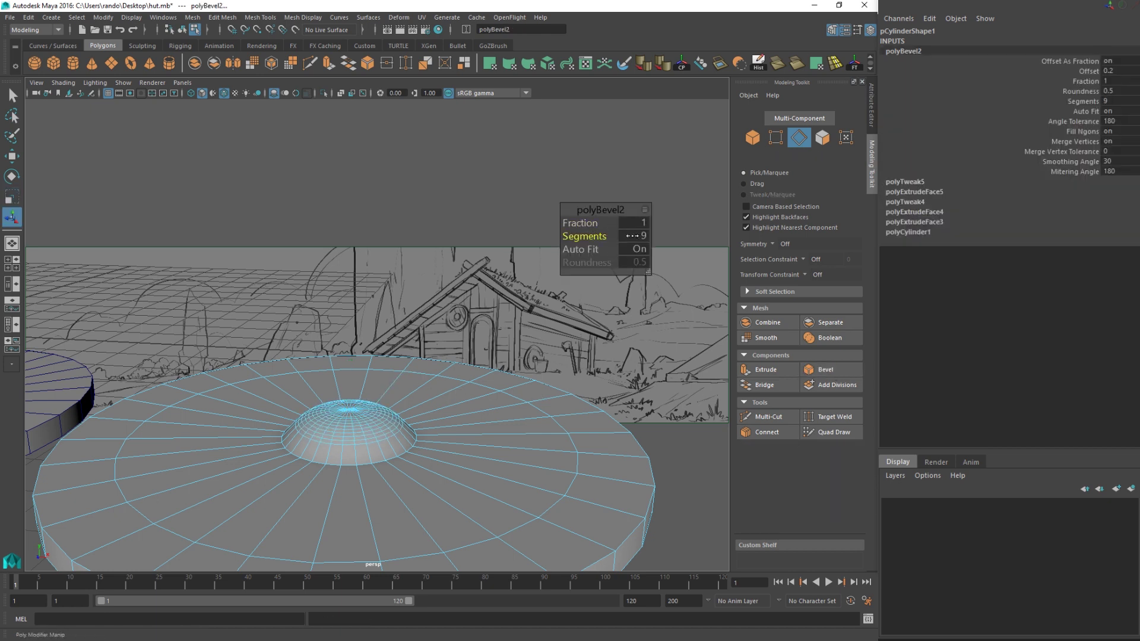
pyautogui.moveTo(374, 383)
pyautogui.keyDown('alt'); pyautogui.mouseDown()
pyautogui.moveTo(276, 369)
pyautogui.moveTo(318, 341)
pyautogui.moveTo(384, 382)
pyautogui.moveTo(368, 427)
pyautogui.moveTo(360, 376)
pyautogui.mouseUp(); pyautogui.keyUp('alt')
pyautogui.press('z')
pyautogui.press('z')
pyautogui.press('z')
pyautogui.press('z')
# - Scale the boss's top rim inward and bevel it with Fraction 0.5 and 1 segment
pyautogui.press('r')
pyautogui.click(822, 369)
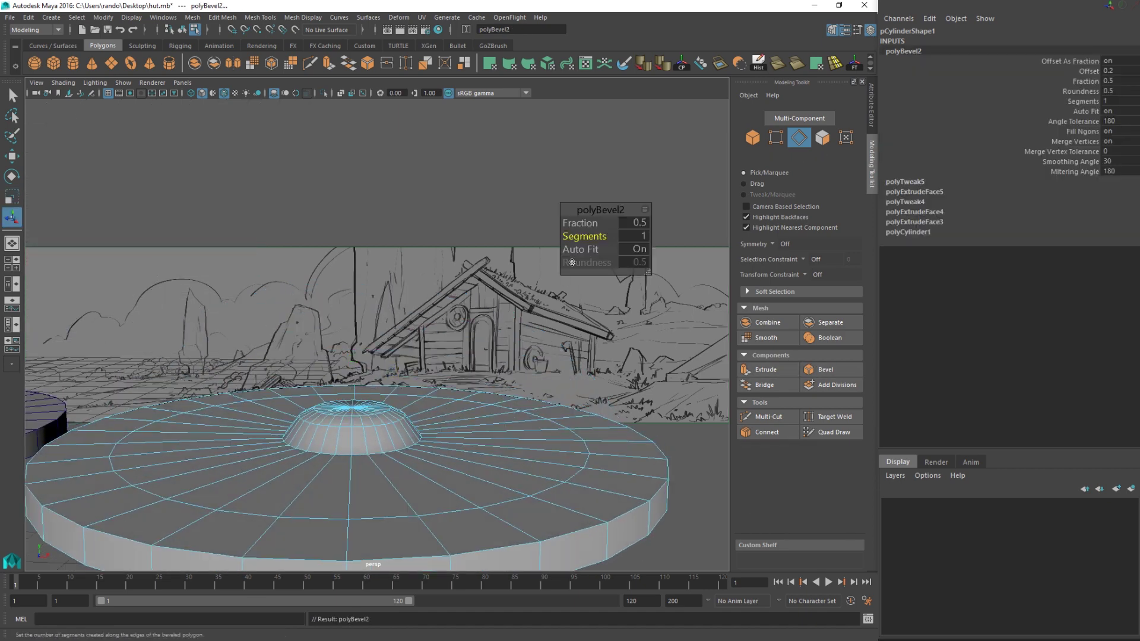
# - Try the rim bevel with 10 segments and Fraction 1
pyautogui.moveTo(587, 235); pyautogui.dragTo(610, 225)
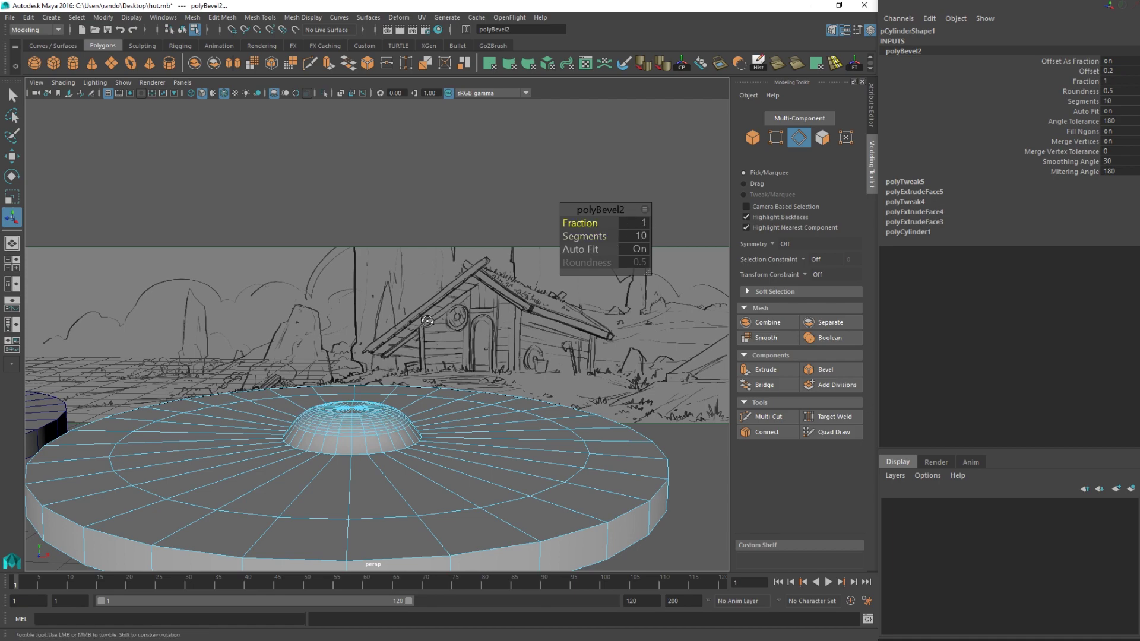
pyautogui.moveTo(427, 320)
pyautogui.keyDown('alt'); pyautogui.mouseDown()
pyautogui.moveTo(423, 356)
pyautogui.moveTo(474, 294)
pyautogui.moveTo(492, 321)
pyautogui.moveTo(453, 351)
pyautogui.moveTo(468, 373)
pyautogui.mouseUp(); pyautogui.keyUp('alt')
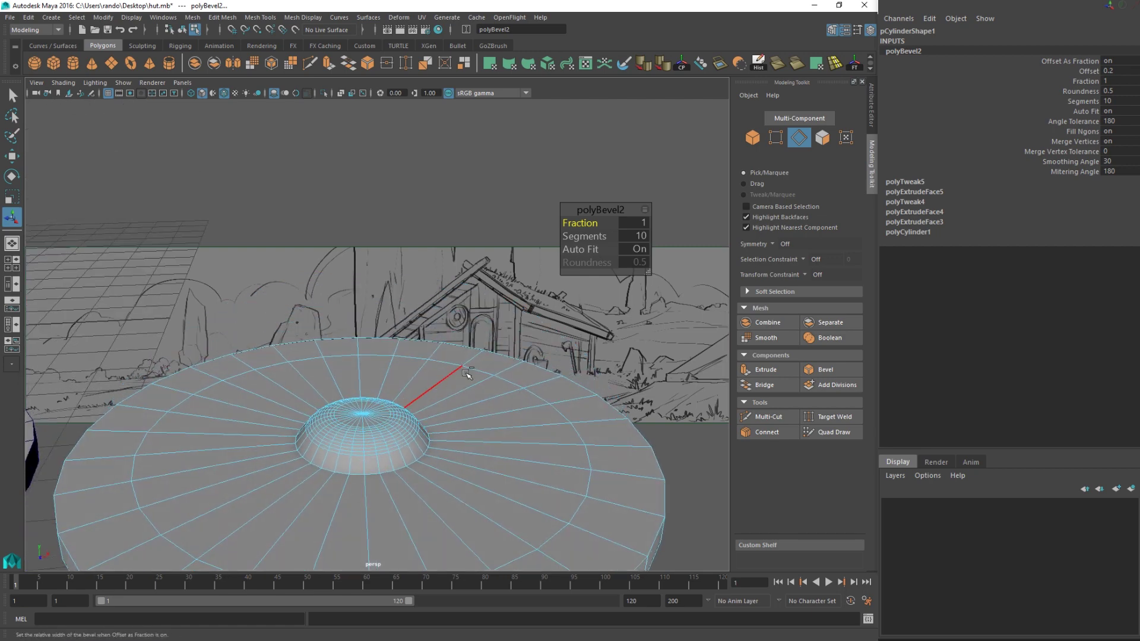
pyautogui.hotkey('ctrl', 'z')
pyautogui.hotkey('ctrl', 'z')
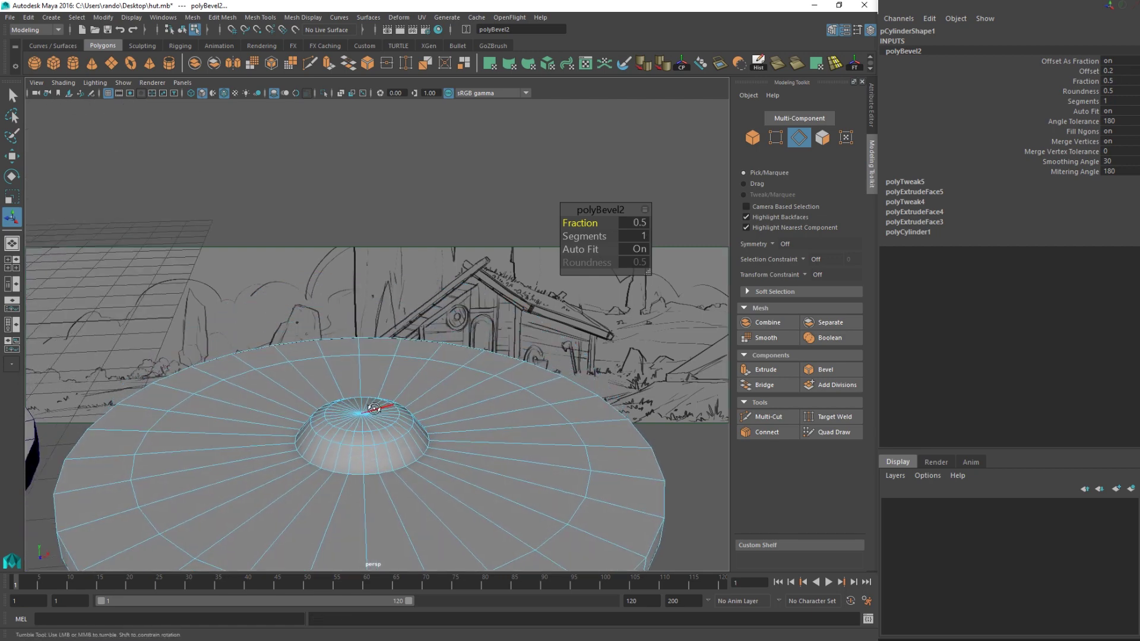
# - Select the lower edge loop of the boss's bevel and raise it slightly to round the profile
pyautogui.moveTo(374, 416)
pyautogui.keyDown('alt'); pyautogui.mouseDown()
pyautogui.moveTo(375, 384)
pyautogui.moveTo(364, 426)
pyautogui.mouseUp(); pyautogui.keyUp('alt')
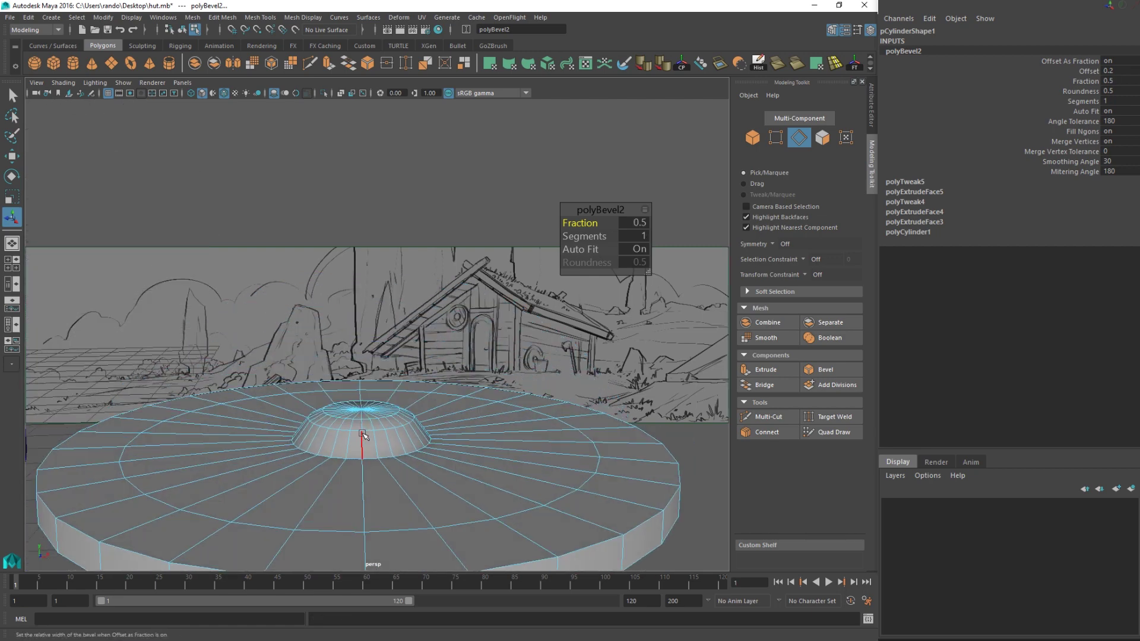
pyautogui.press('q')
pyautogui.moveTo(361, 428); pyautogui.dragTo(360, 294, button='right')
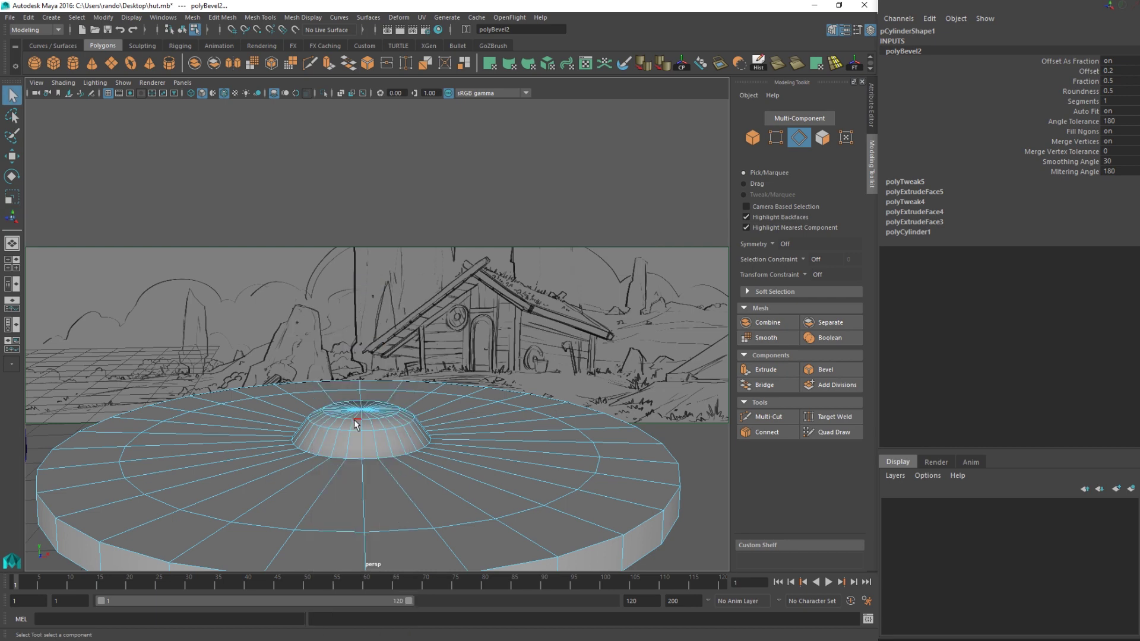
pyautogui.doubleClick(354, 423)
pyautogui.press('w')
pyautogui.moveTo(362, 375); pyautogui.dragTo(363, 372)
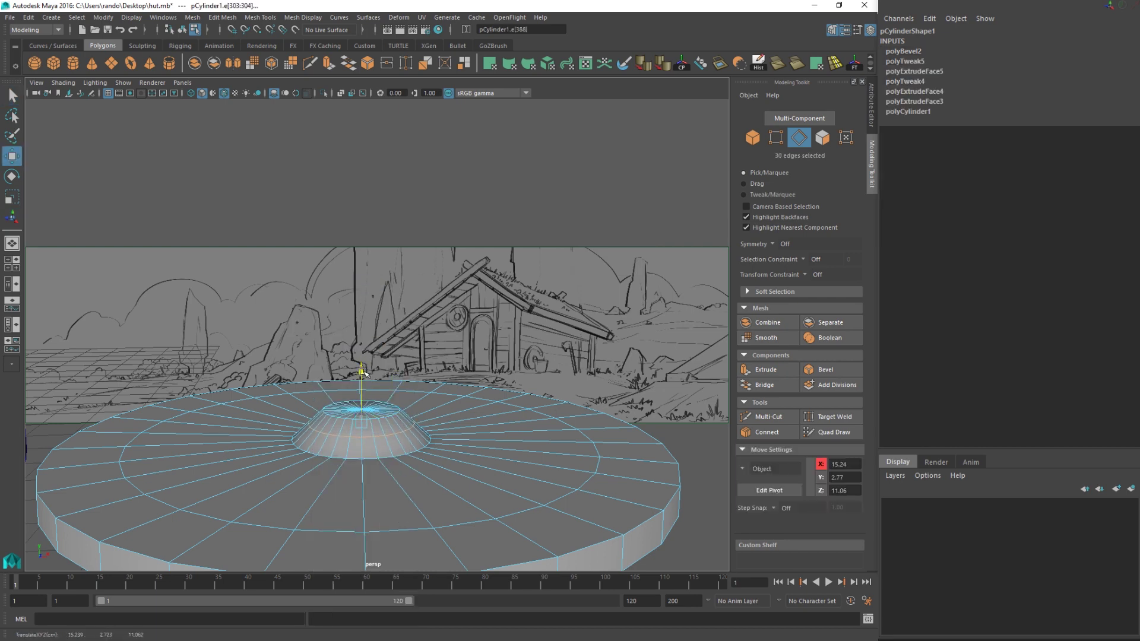
# - Select only the circle of 30 faces capping the top of the boss
pyautogui.keyDown('alt'); pyautogui.moveTo(347, 420); pyautogui.dragTo(354, 434); pyautogui.keyUp('alt')
pyautogui.moveTo(352, 427); pyautogui.dragTo(352, 347, button='right')
pyautogui.moveTo(366, 413)
pyautogui.keyDown('alt'); pyautogui.mouseDown()
pyautogui.moveTo(358, 385)
pyautogui.moveTo(387, 415)
pyautogui.mouseUp(); pyautogui.keyUp('alt')
pyautogui.click(377, 419)
pyautogui.keyDown('shift'); pyautogui.click(381, 420); pyautogui.keyUp('shift')
pyautogui.keyDown('alt'); pyautogui.moveTo(388, 414); pyautogui.dragTo(388, 351); pyautogui.keyUp('alt')
pyautogui.keyDown('ctrl'); pyautogui.moveTo(161, 417); pyautogui.dragTo(453, 518); pyautogui.keyUp('ctrl')
pyautogui.keyDown('alt'); pyautogui.moveTo(458, 440); pyautogui.dragTo(421, 473); pyautogui.keyUp('alt')
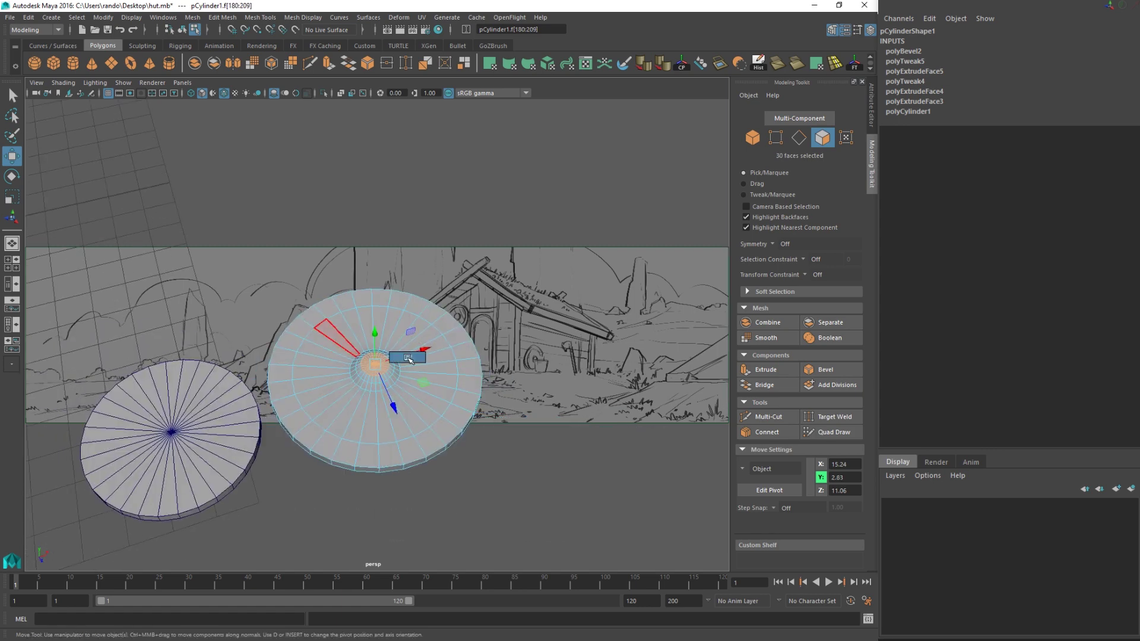
pyautogui.moveTo(408, 359); pyautogui.dragTo(403, 403, button='right')
pyautogui.hotkey('ctrl', 'z')
pyautogui.keyDown('alt'); pyautogui.moveTo(403, 404); pyautogui.dragTo(380, 381); pyautogui.keyUp('alt')
pyautogui.press('q')
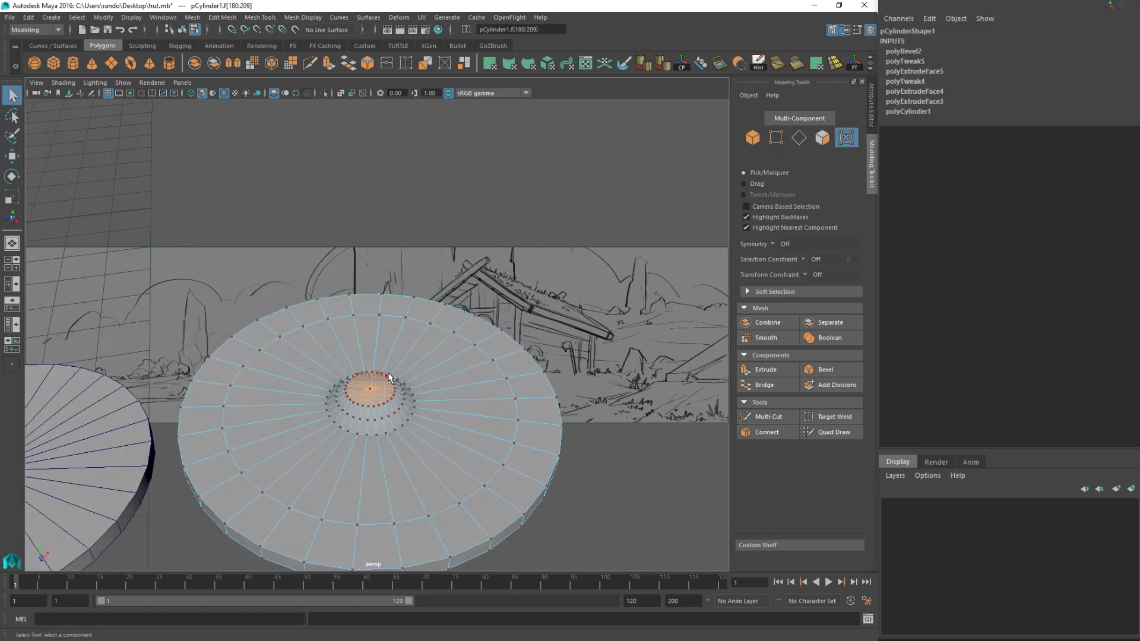
pyautogui.press('w')
pyautogui.press('F8')
pyautogui.keyDown('alt'); pyautogui.moveTo(419, 330); pyautogui.dragTo(429, 319); pyautogui.keyUp('alt')
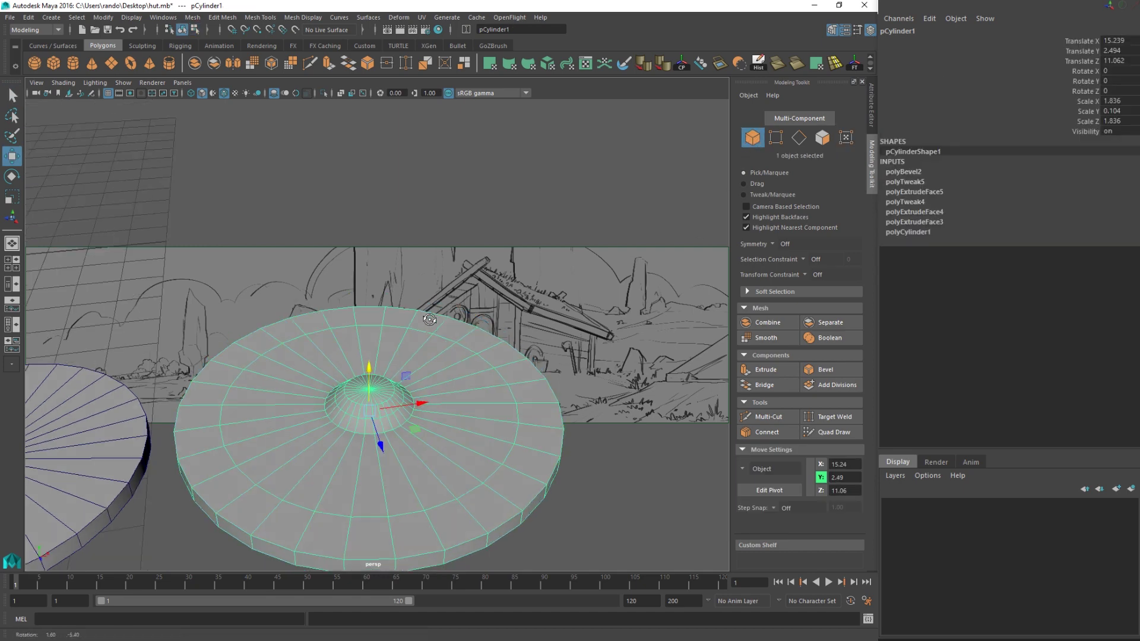
# - Bevel the circle of faces capping the shield's boss with Fraction 1 and 1 segment
pyautogui.click(822, 137)
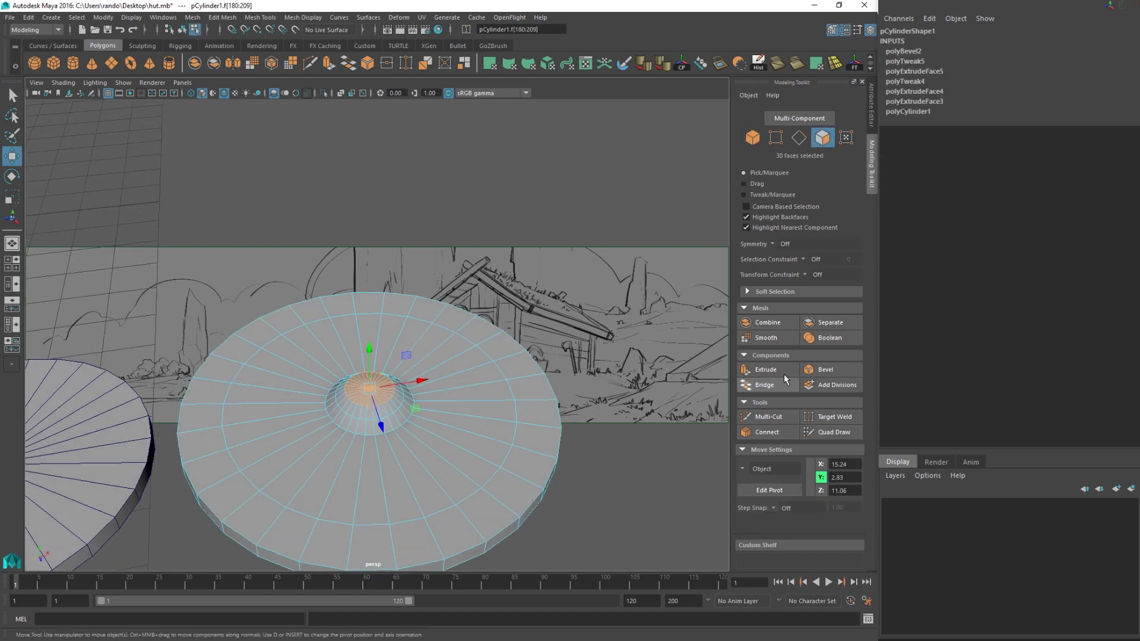
pyautogui.click(825, 369)
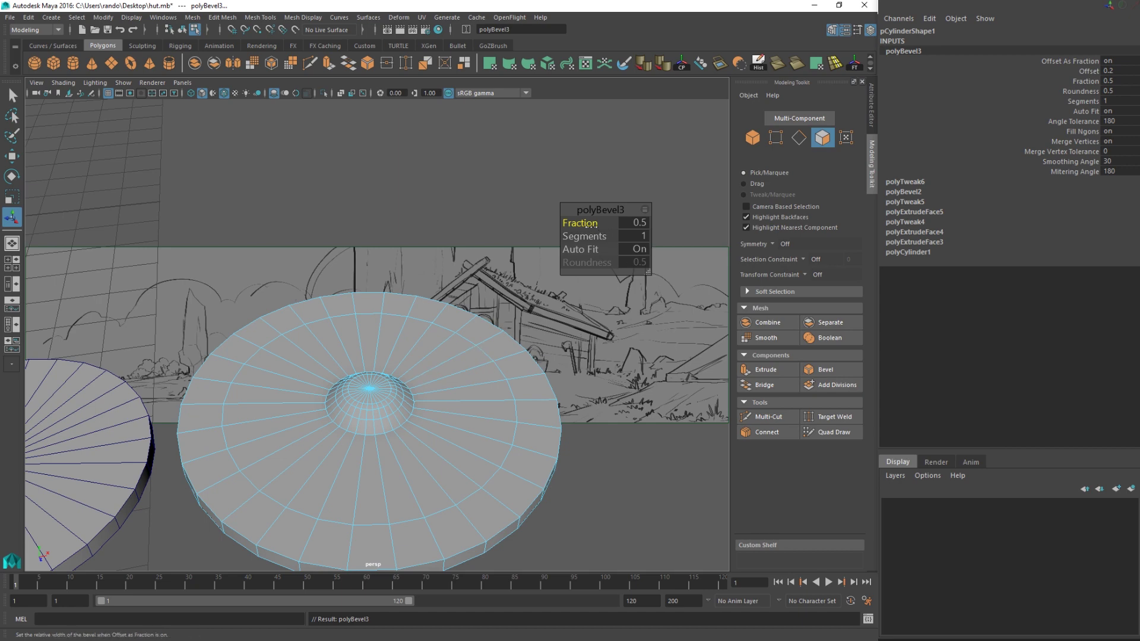
pyautogui.keyDown('alt'); pyautogui.moveTo(409, 348); pyautogui.dragTo(414, 306); pyautogui.keyUp('alt')
pyautogui.moveTo(581, 225); pyautogui.dragTo(581, 225)
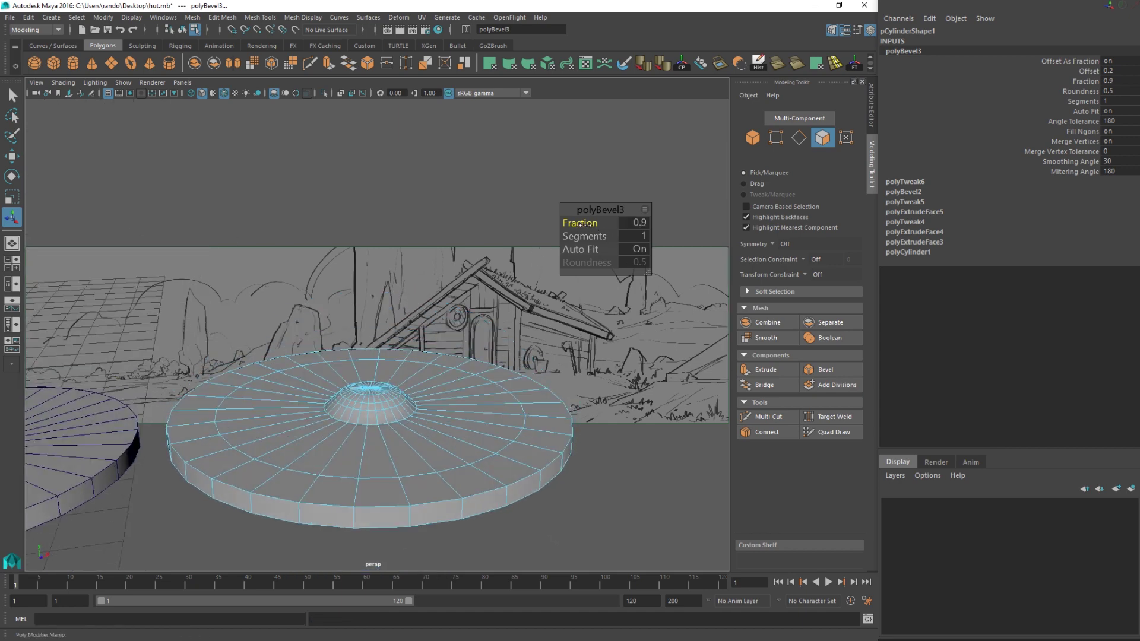
pyautogui.keyDown('alt'); pyautogui.moveTo(428, 344); pyautogui.dragTo(352, 405); pyautogui.keyUp('alt')
pyautogui.press('q')
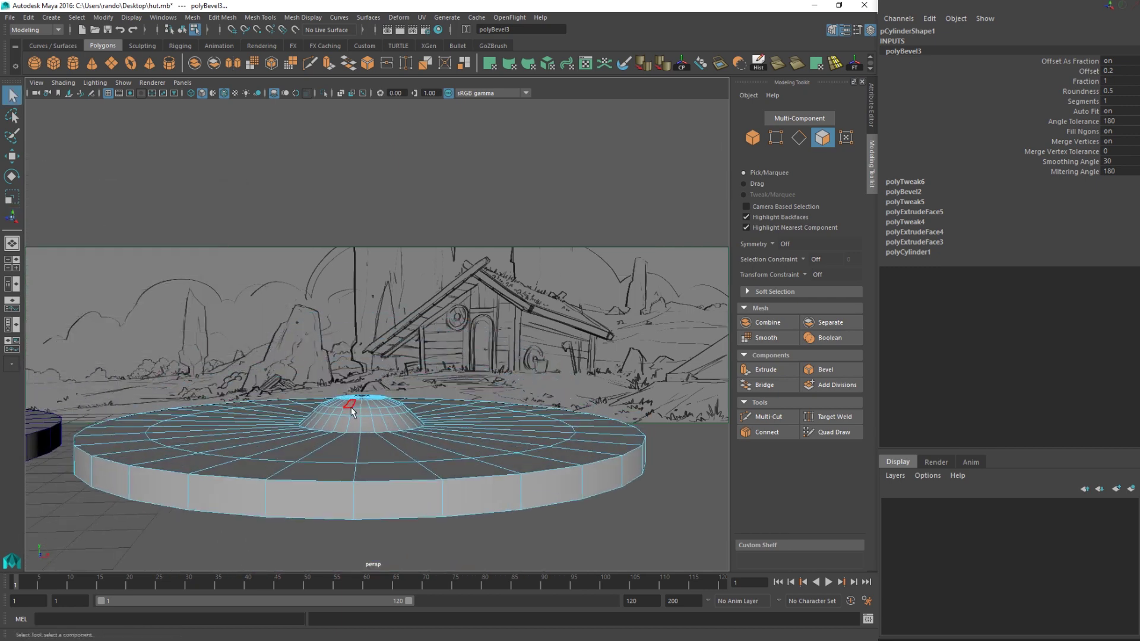
# - Select the edge loop around the boss's side, then adjust its height and scale to round the profile
pyautogui.moveTo(352, 406); pyautogui.dragTo(338, 284, button='right')
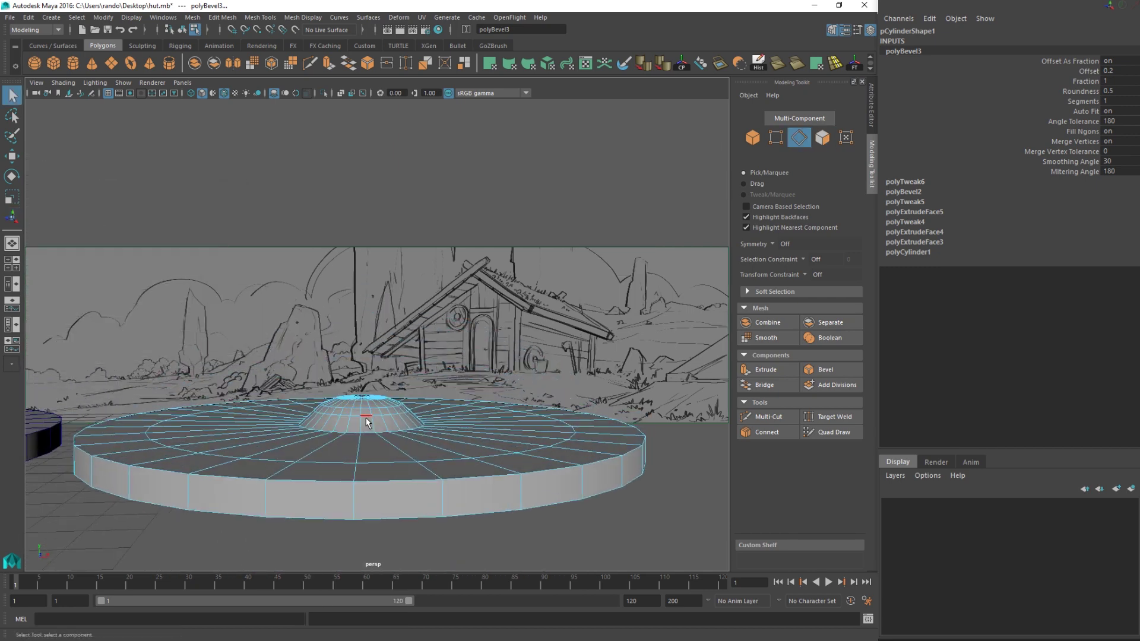
pyautogui.doubleClick(367, 418)
pyautogui.scroll(4, 367, 421)
pyautogui.press('w')
pyautogui.moveTo(355, 394); pyautogui.dragTo(356, 396)
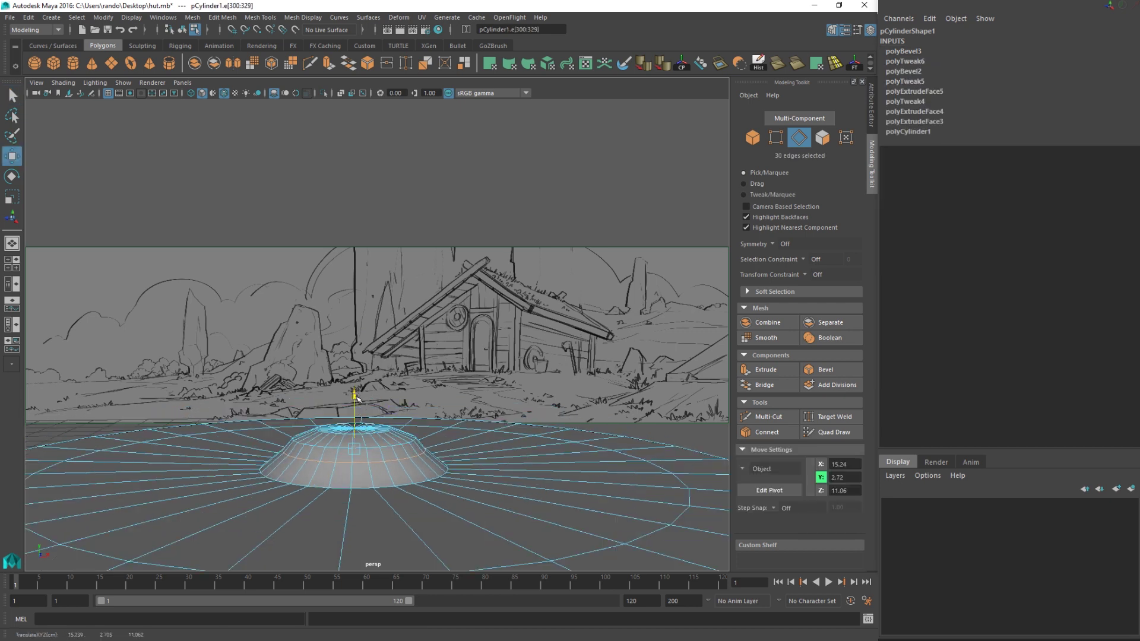
pyautogui.press('r')
pyautogui.moveTo(355, 453)
pyautogui.mouseDown()
pyautogui.moveTo(367, 456)
pyautogui.moveTo(355, 464)
pyautogui.mouseUp()
# - Add another edge loop higher on the boss to the selection and bevel the loops with Fraction 0.8 and 2 segments
pyautogui.press('q')
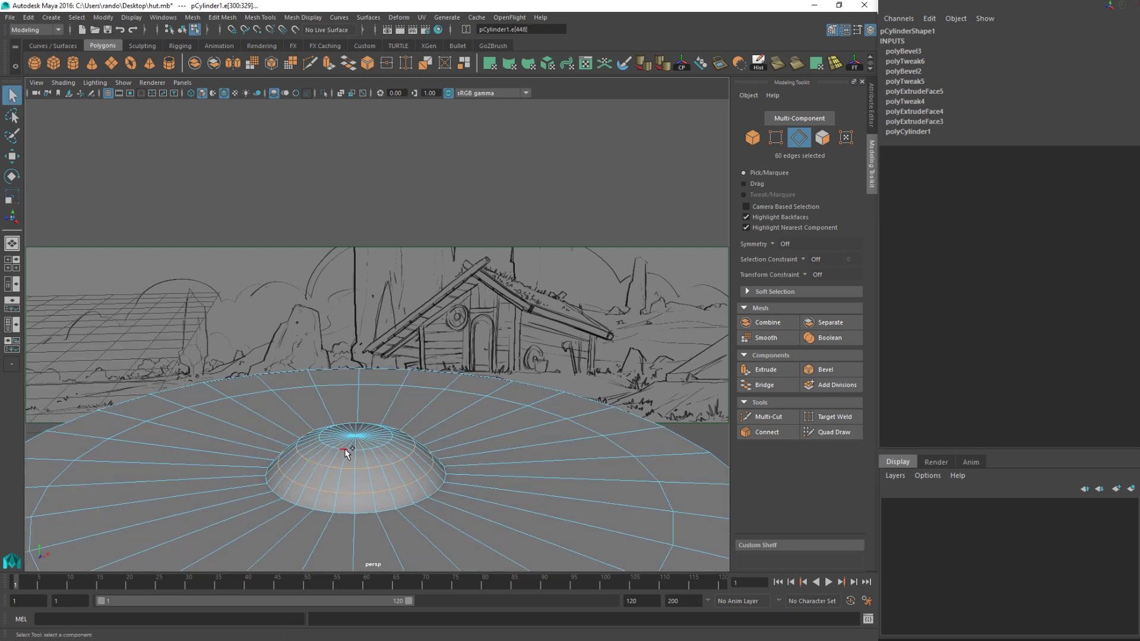
pyautogui.keyDown('shift'); pyautogui.doubleClick(345, 451); pyautogui.keyUp('shift')
pyautogui.click(825, 369)
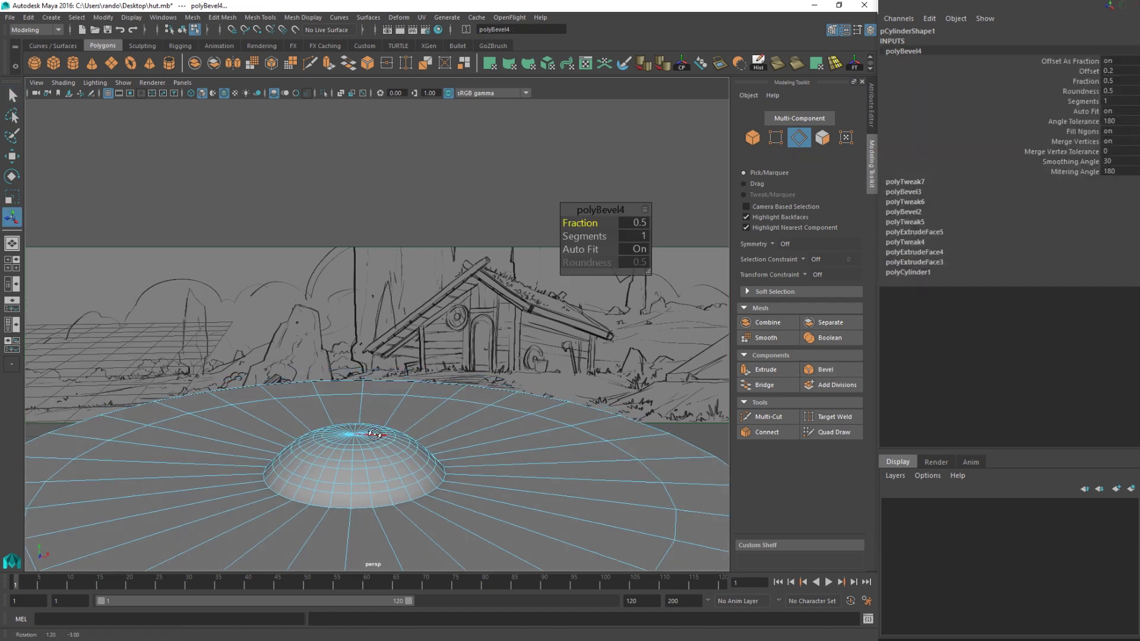
pyautogui.keyDown('alt'); pyautogui.moveTo(374, 434); pyautogui.dragTo(373, 422); pyautogui.keyUp('alt')
pyautogui.moveTo(598, 221)
pyautogui.mouseDown()
pyautogui.moveTo(613, 222)
pyautogui.moveTo(582, 228)
pyautogui.moveTo(607, 229)
pyautogui.moveTo(599, 237)
pyautogui.mouseUp()
pyautogui.keyDown('alt'); pyautogui.moveTo(359, 350); pyautogui.dragTo(352, 461); pyautogui.keyUp('alt')
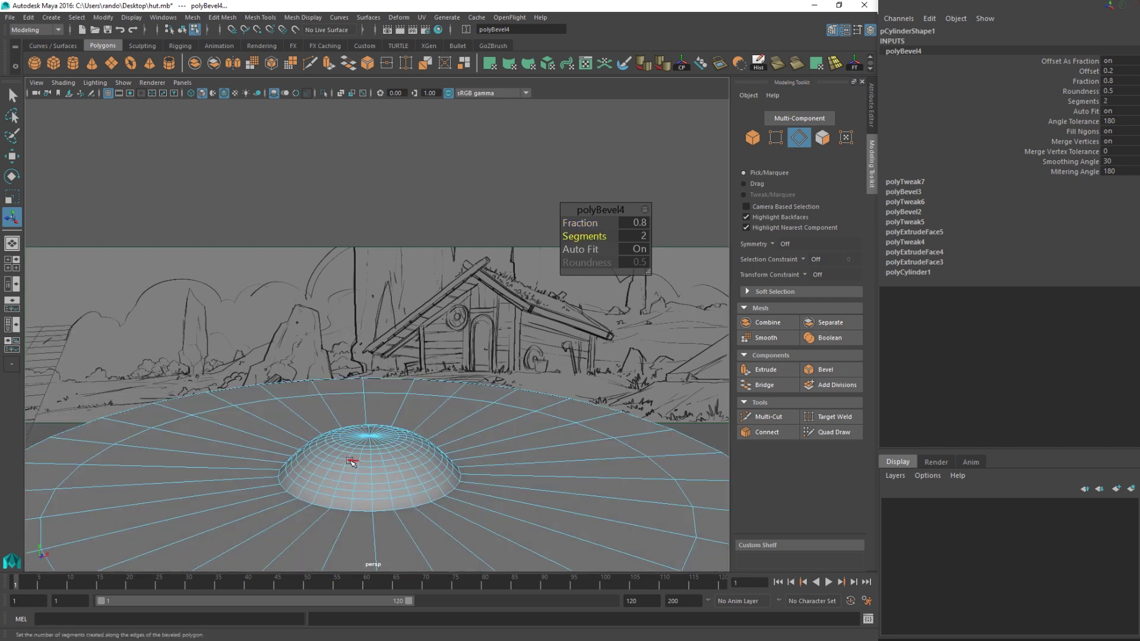
pyautogui.keyDown('alt'); pyautogui.moveTo(426, 388); pyautogui.dragTo(423, 428); pyautogui.keyUp('alt')
pyautogui.press('q')
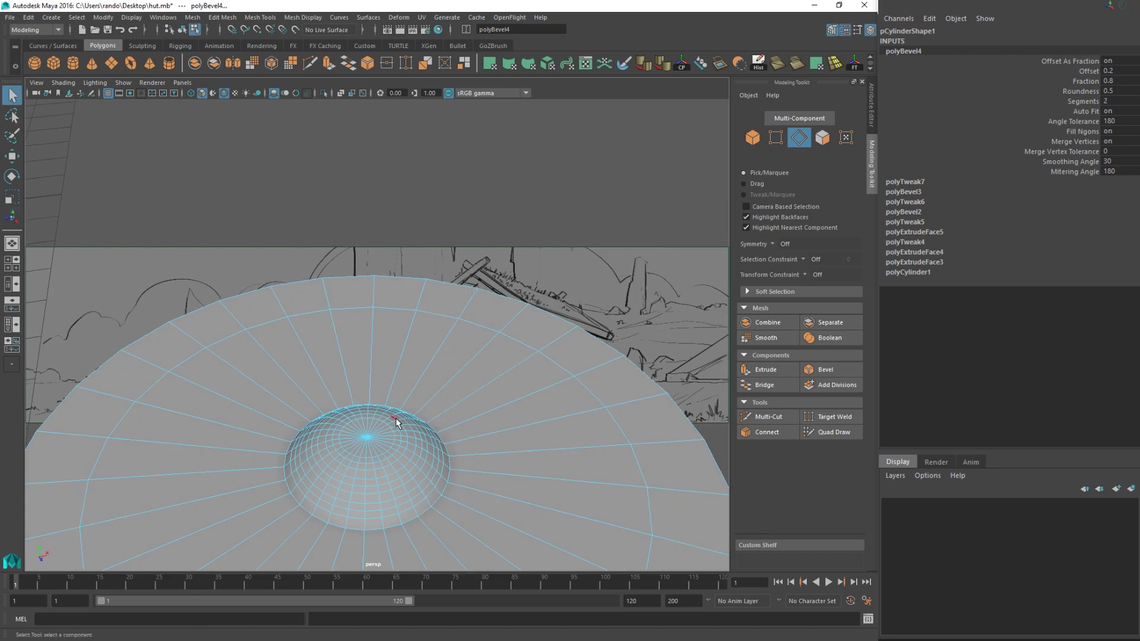
# - Select the edge loop of 30 edges near the top of the boss and scale it to smooth the dome
pyautogui.moveTo(396, 419); pyautogui.dragTo(465, 295, button='right')
pyautogui.scroll(-3, 490, 478)
pyautogui.keyDown('alt'); pyautogui.moveTo(490, 478); pyautogui.dragTo(399, 409); pyautogui.keyUp('alt')
pyautogui.scroll(4, 349, 467)
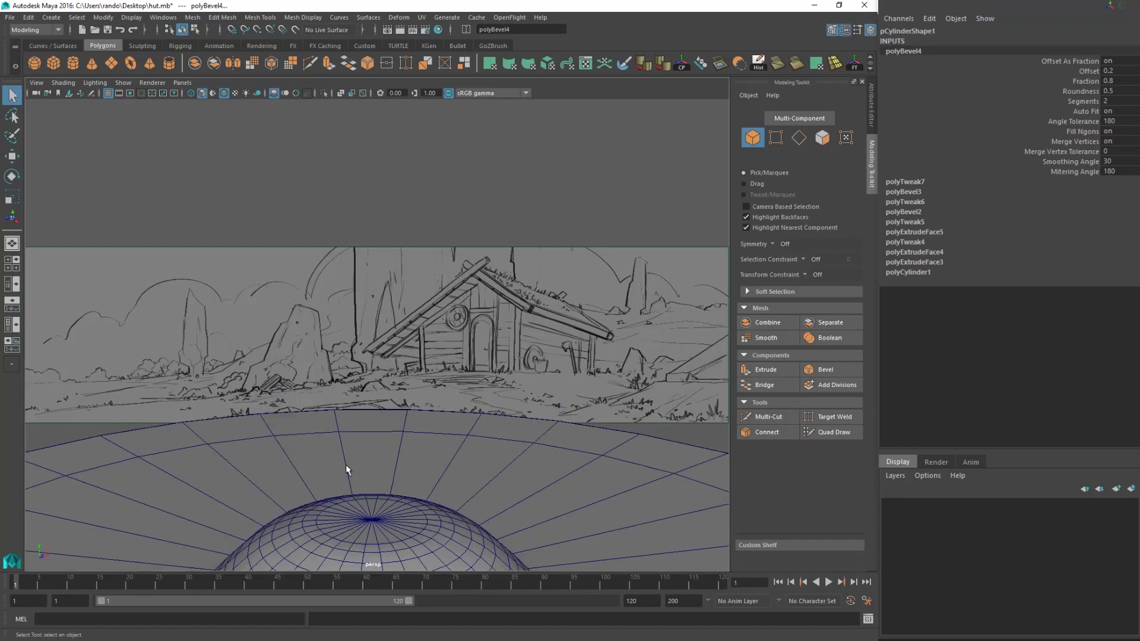
pyautogui.keyDown('alt'); pyautogui.moveTo(349, 466); pyautogui.dragTo(357, 515); pyautogui.keyUp('alt')
pyautogui.keyDown('alt'); pyautogui.moveTo(356, 516); pyautogui.dragTo(384, 387, button='middle'); pyautogui.keyUp('alt')
pyautogui.keyDown('alt'); pyautogui.moveTo(383, 384); pyautogui.dragTo(383, 413); pyautogui.keyUp('alt')
pyautogui.moveTo(384, 413); pyautogui.dragTo(382, 284, button='right')
pyautogui.doubleClick(385, 421)
pyautogui.press('r')
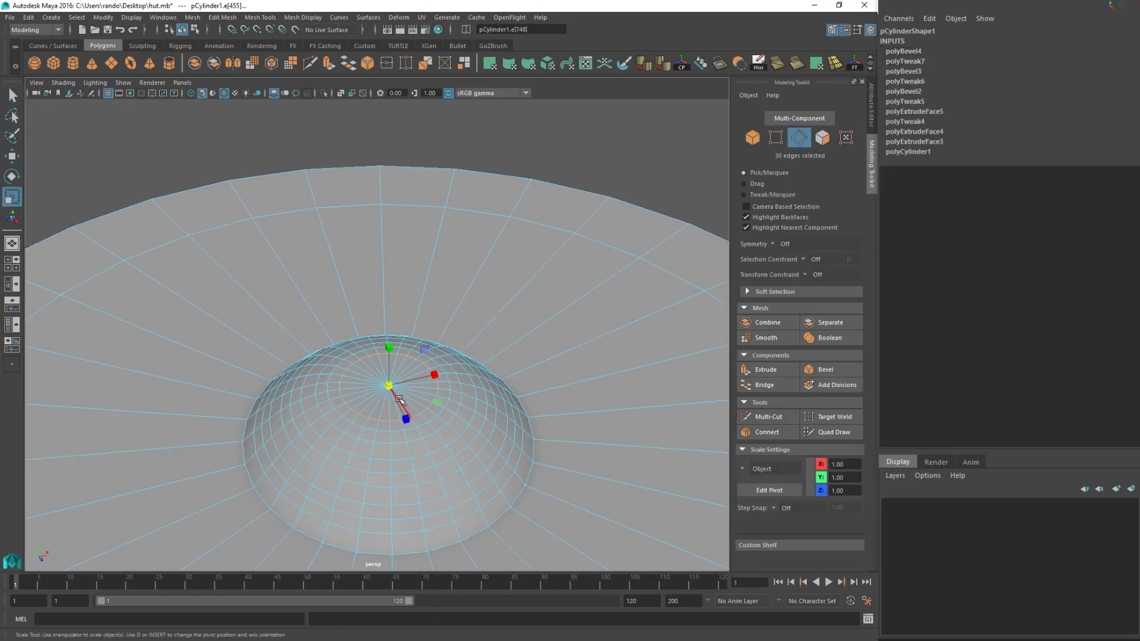
pyautogui.moveTo(388, 386)
pyautogui.mouseDown()
pyautogui.moveTo(377, 396)
pyautogui.moveTo(387, 387)
pyautogui.moveTo(375, 358)
pyautogui.moveTo(393, 409)
pyautogui.moveTo(328, 434)
pyautogui.moveTo(359, 362)
pyautogui.moveTo(400, 331)
pyautogui.moveTo(390, 325)
pyautogui.mouseUp()
# - Turn on soft selection and adjust the heights of the boss's edge loops to round the dome
pyautogui.doubleClick(387, 432)
pyautogui.press('w')
pyautogui.press('b')
pyautogui.doubleClick(353, 428)
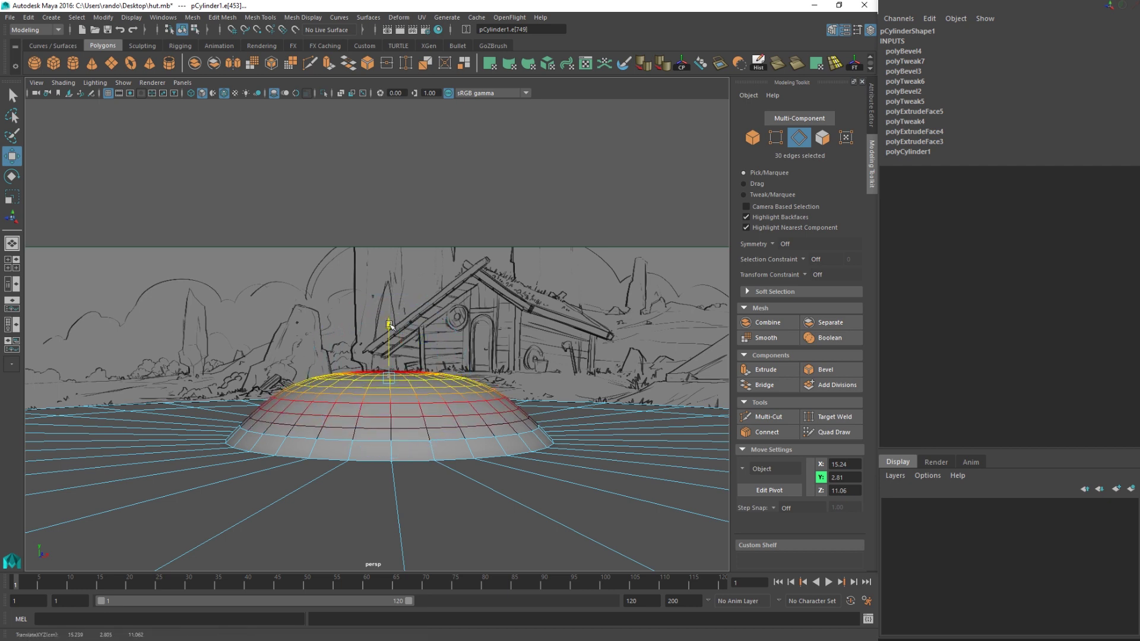
pyautogui.doubleClick(299, 437)
pyautogui.moveTo(391, 363); pyautogui.dragTo(402, 400)
pyautogui.press('q')
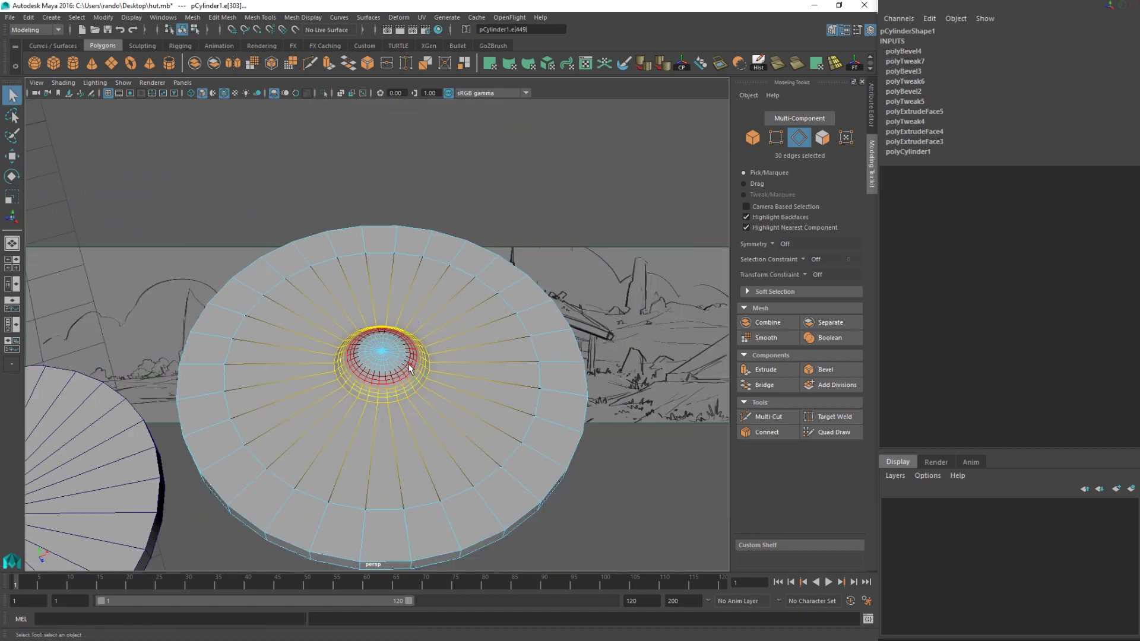
# - Select all the vertices of the central boss
pyautogui.moveTo(407, 313); pyautogui.dragTo(349, 314, button='right')
pyautogui.keyDown('alt'); pyautogui.moveTo(380, 322); pyautogui.dragTo(301, 396, button='middle'); pyautogui.keyUp('alt')
pyautogui.keyDown('alt'); pyautogui.moveTo(301, 396); pyautogui.dragTo(307, 430); pyautogui.keyUp('alt')
pyautogui.moveTo(223, 363); pyautogui.dragTo(240, 380)
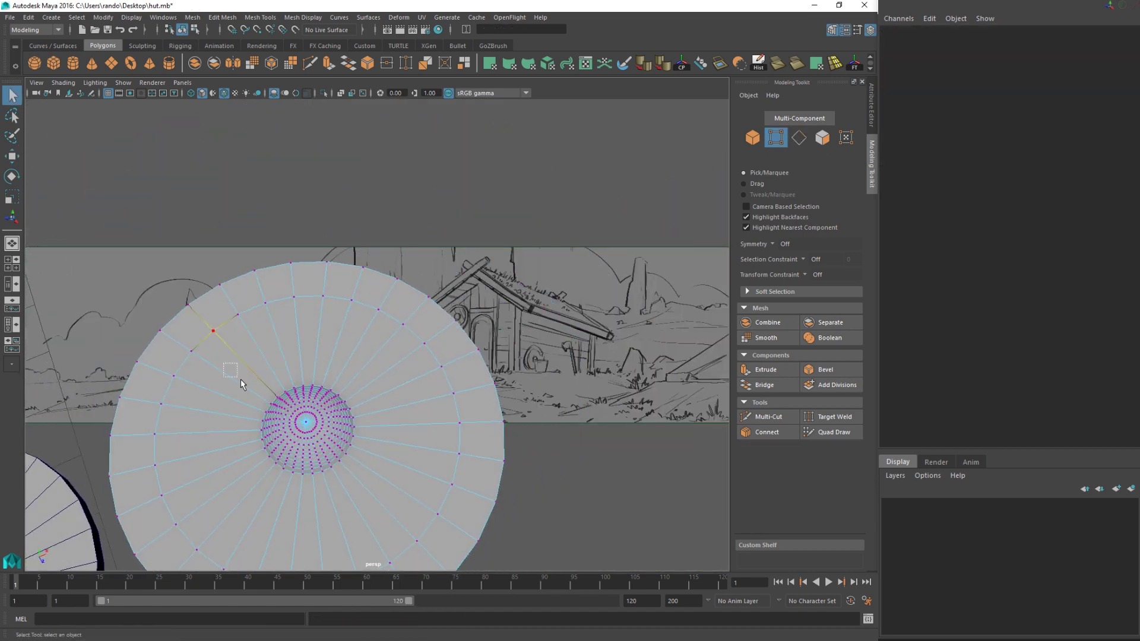
pyautogui.moveTo(381, 497); pyautogui.dragTo(381, 497)
pyautogui.keyDown('alt'); pyautogui.moveTo(381, 497); pyautogui.dragTo(350, 410); pyautogui.keyUp('alt')
pyautogui.press('w')
pyautogui.press('q')
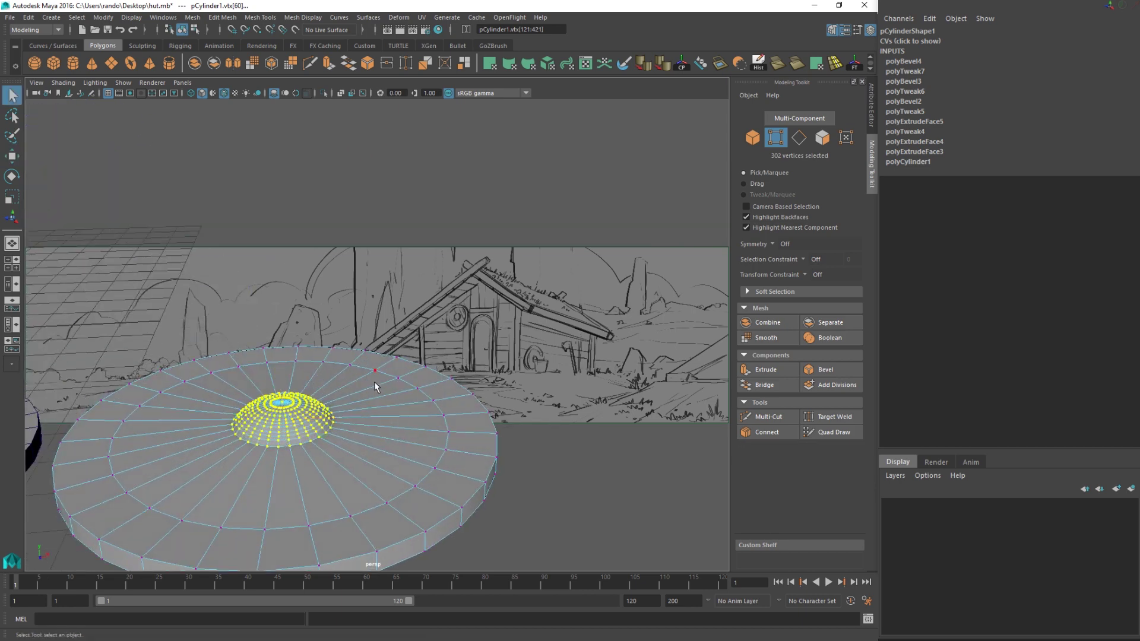
# - Clear the selection and insert an edge loop just inside the inner edge of the shield's rim with Multi-Cut
pyautogui.moveTo(375, 387); pyautogui.dragTo(430, 362, button='right')
pyautogui.click(440, 351)
pyautogui.click(469, 444)
pyautogui.scroll(-3, 451, 431)
pyautogui.scroll(3, 432, 403)
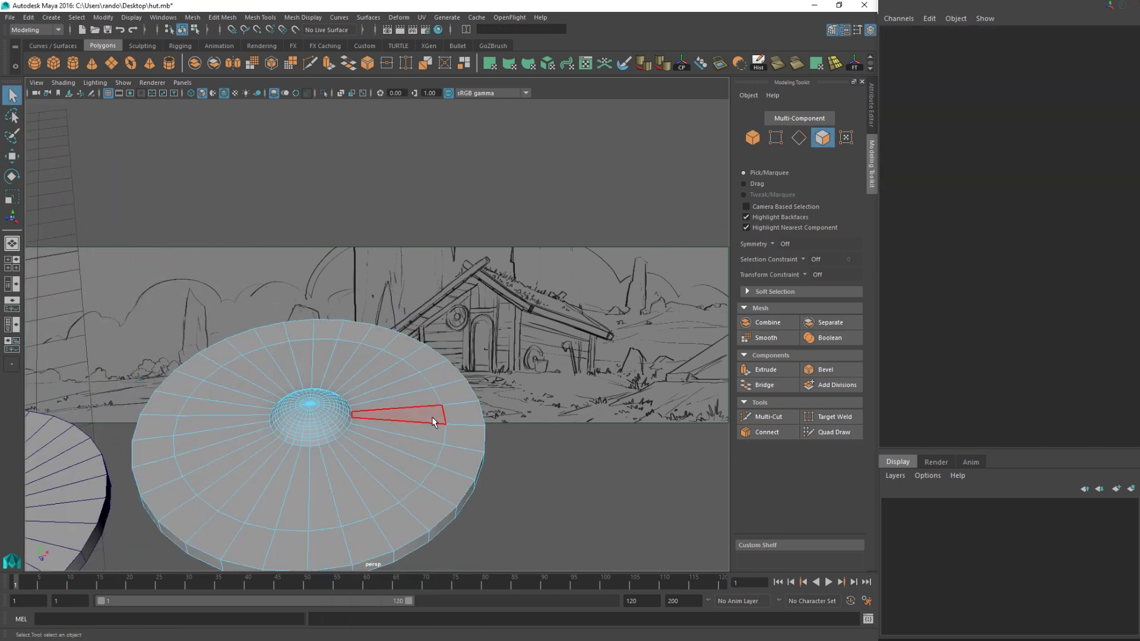
pyautogui.click(310, 61)
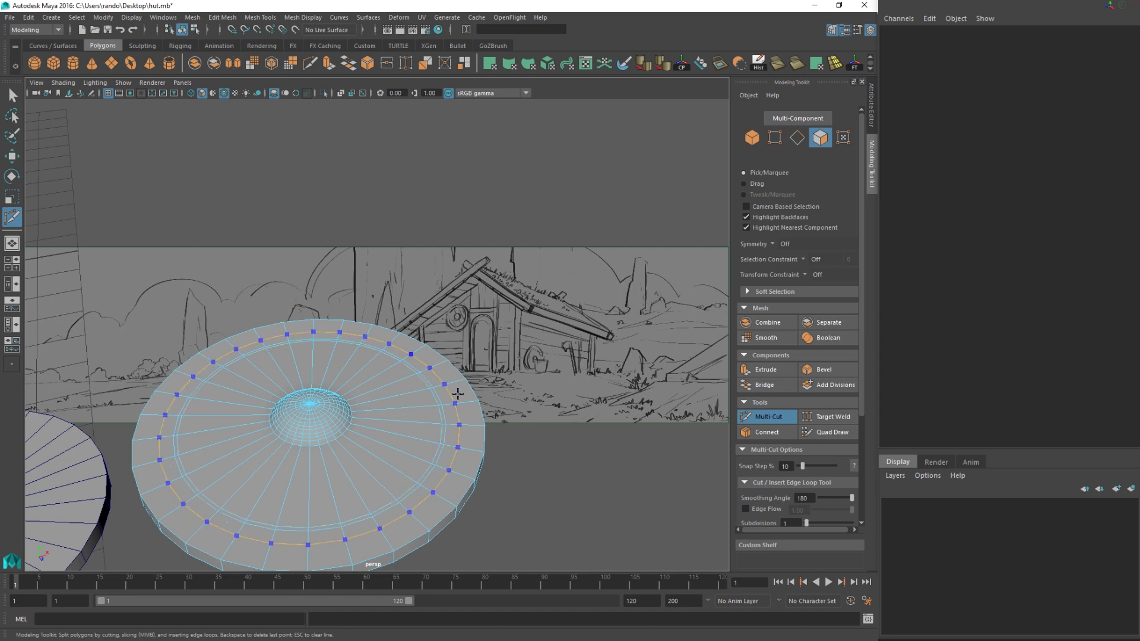
pyautogui.press('q')
# - Select the ring of 30 faces on top of the outer rim and raise it above the shield's surface
pyautogui.doubleClick(451, 387)
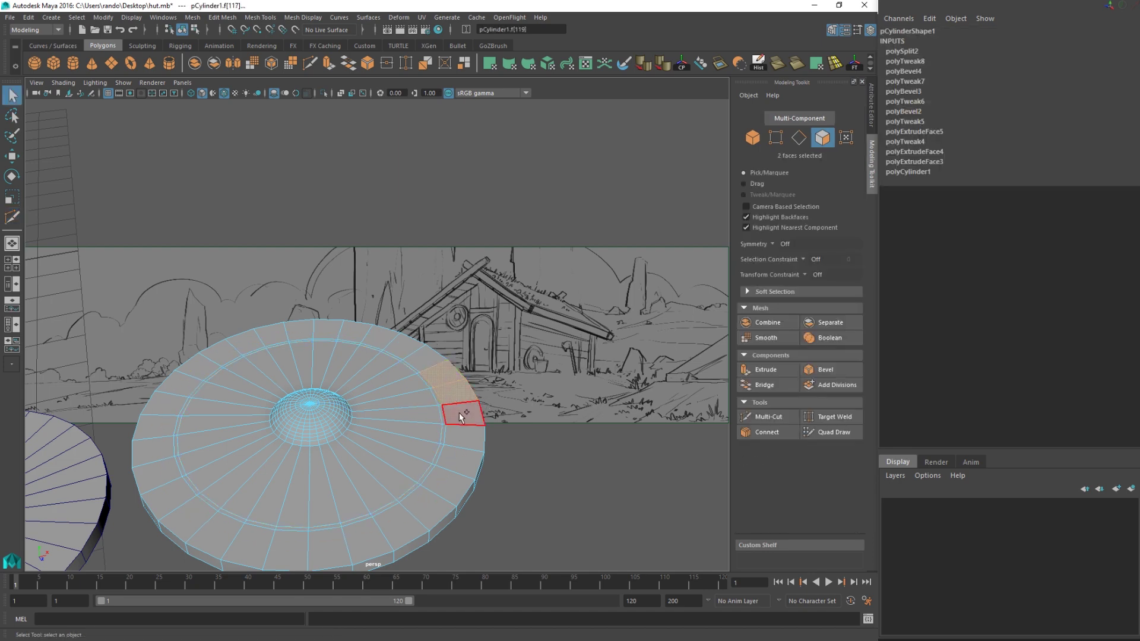
pyautogui.keyDown('alt'); pyautogui.moveTo(480, 432); pyautogui.dragTo(469, 444); pyautogui.keyUp('alt')
pyautogui.press('w')
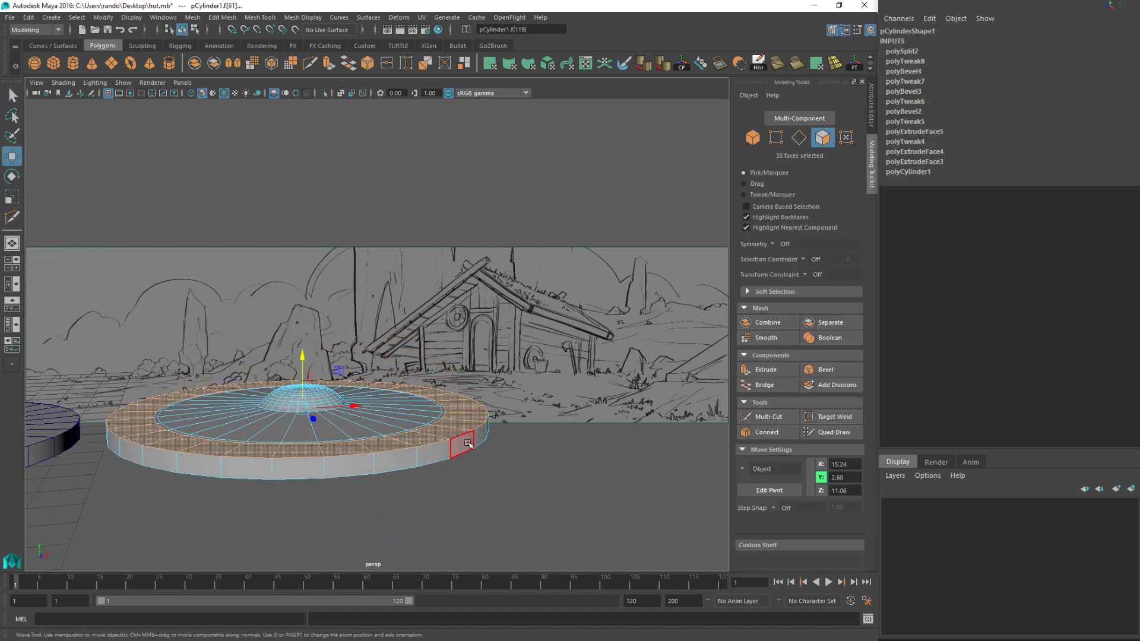
pyautogui.moveTo(303, 356); pyautogui.dragTo(303, 351)
pyautogui.keyDown('alt'); pyautogui.moveTo(358, 392); pyautogui.dragTo(396, 411); pyautogui.keyUp('alt')
pyautogui.press('q')
# - Try to move the ring of 30 faces on the underside of the rim vertically
pyautogui.rightClick(471, 396)
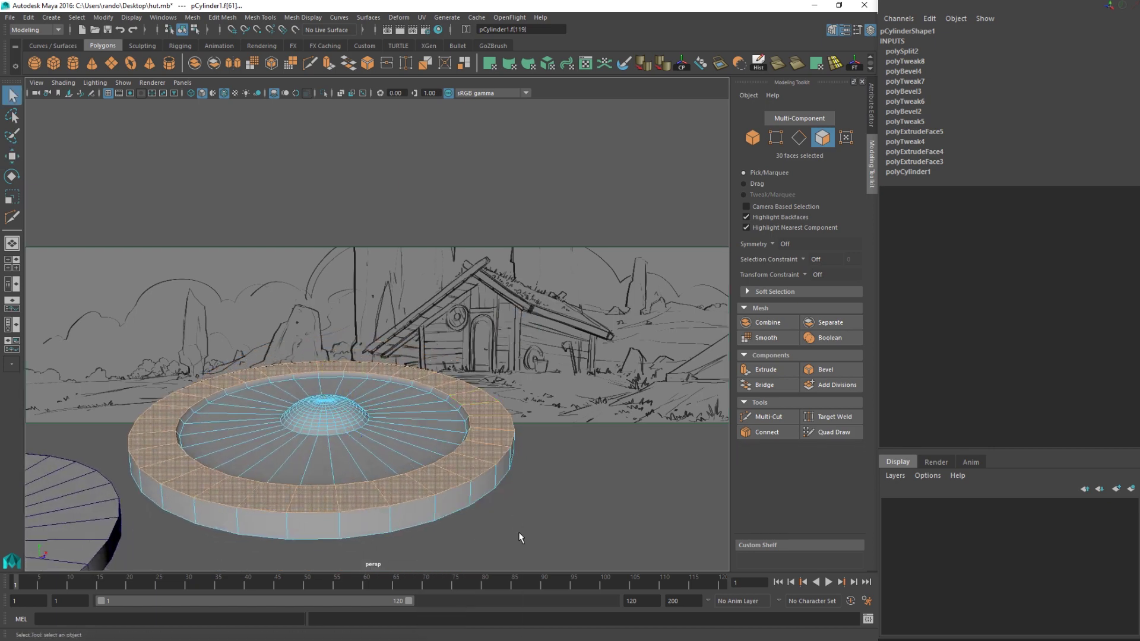
pyautogui.click(520, 534)
pyautogui.keyDown('alt'); pyautogui.moveTo(445, 480); pyautogui.dragTo(425, 406); pyautogui.keyUp('alt')
pyautogui.click(386, 341)
pyautogui.keyDown('shift'); pyautogui.doubleClick(414, 347); pyautogui.keyUp('shift')
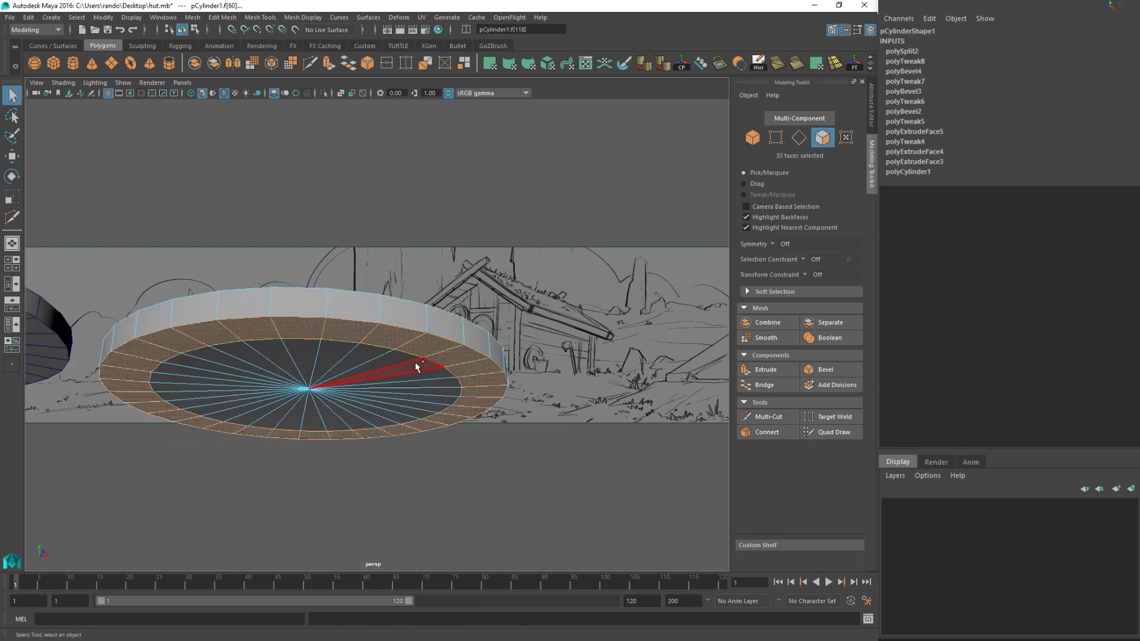
pyautogui.keyDown('alt'); pyautogui.moveTo(398, 362); pyautogui.dragTo(385, 400); pyautogui.keyUp('alt')
pyautogui.press('w')
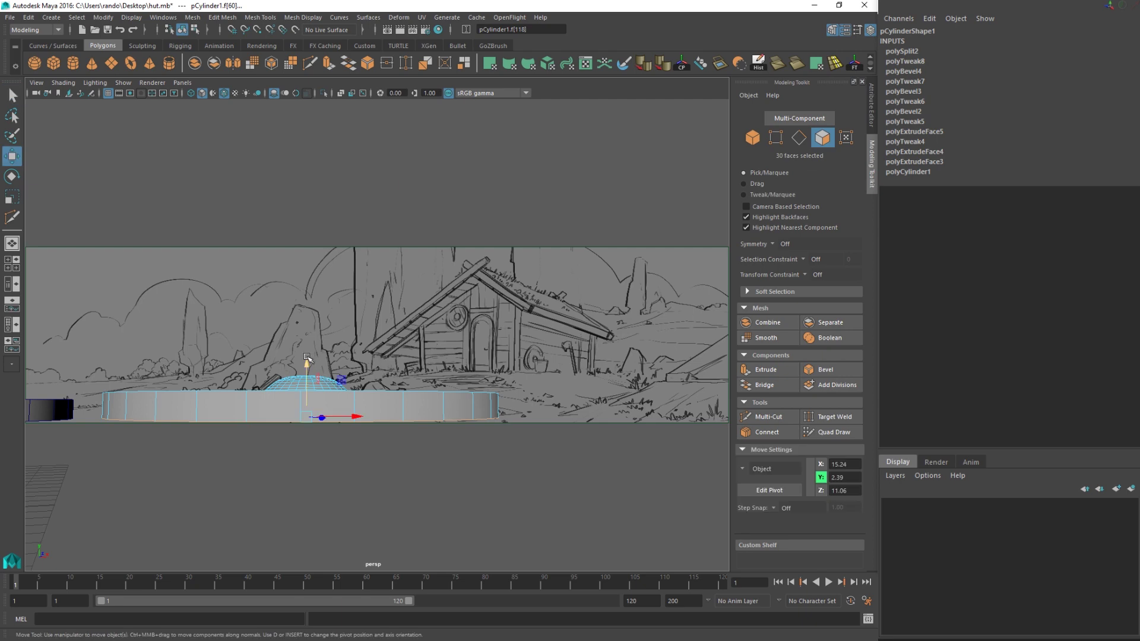
pyautogui.moveTo(306, 361); pyautogui.dragTo(322, 405)
pyautogui.hotkey('ctrl', 'z')
# - Reselect the ring of 30 faces under the rim, move it vertically to adjust the rim's thickness, and return to object mode
pyautogui.click(358, 430)
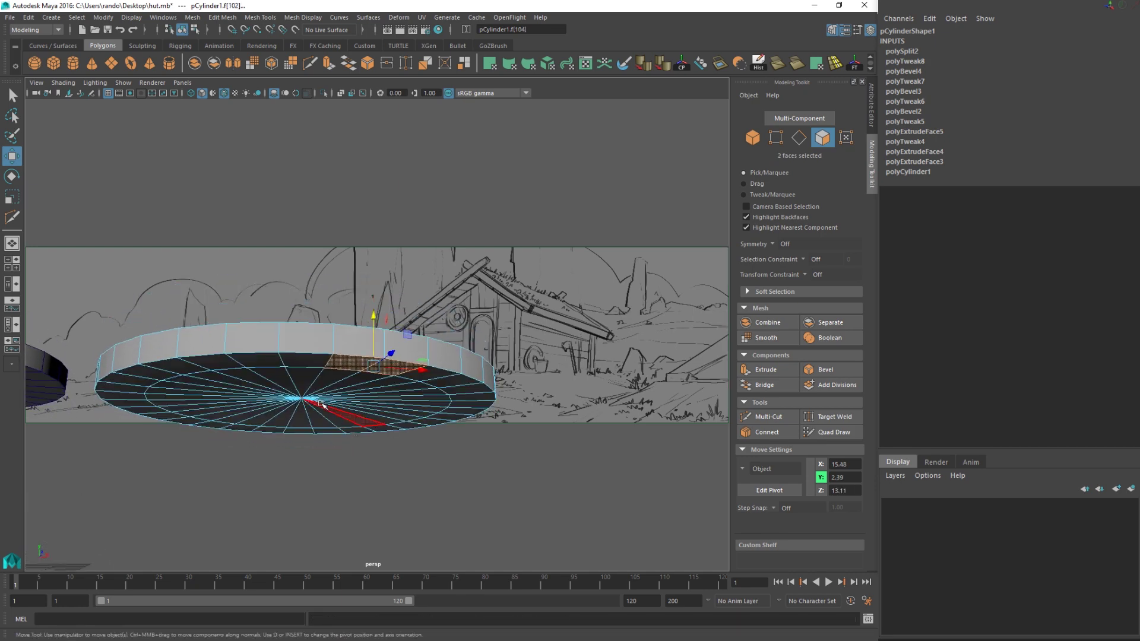
pyautogui.doubleClick(301, 356)
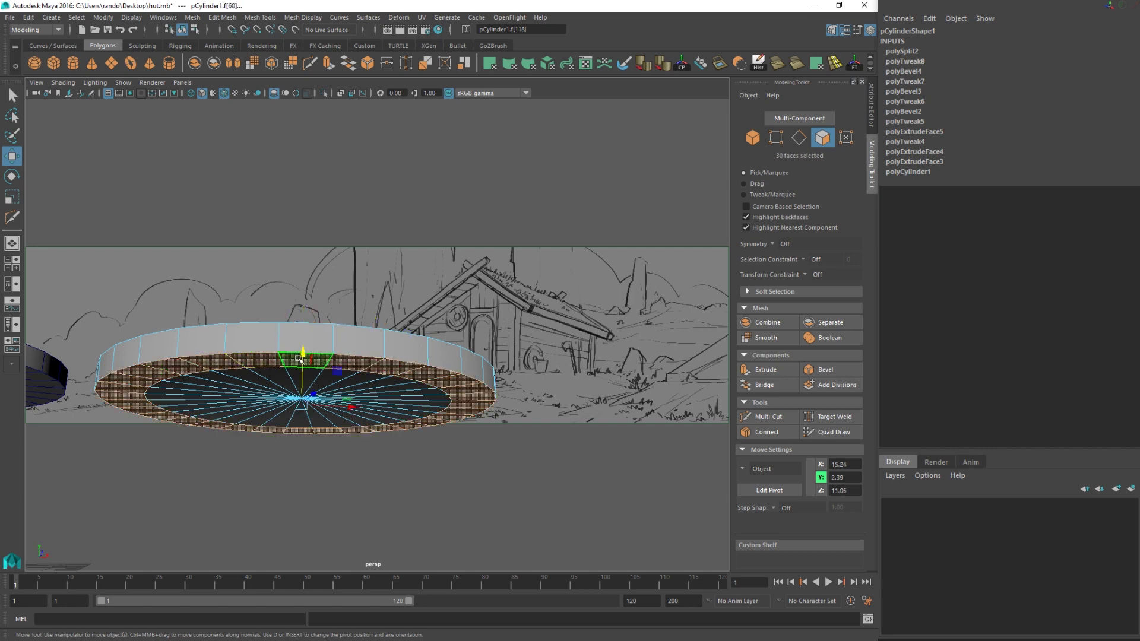
pyautogui.moveTo(302, 354); pyautogui.dragTo(324, 369)
pyautogui.press('q')
pyautogui.moveTo(365, 361); pyautogui.dragTo(419, 298, button='right')
pyautogui.click(433, 484)
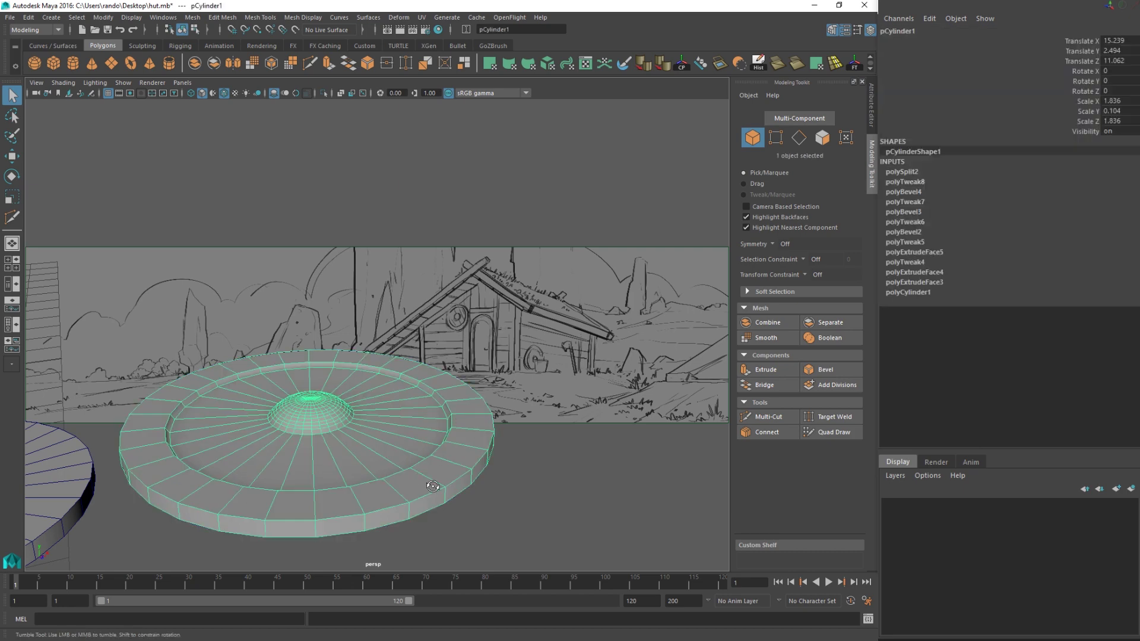
# - Bevel the upper and lower outer edge loops of the rim with Fraction 0.3 and 1 segment
pyautogui.keyDown('alt'); pyautogui.moveTo(432, 486); pyautogui.dragTo(386, 386); pyautogui.keyUp('alt')
pyautogui.moveTo(382, 356); pyautogui.dragTo(381, 283, button='right')
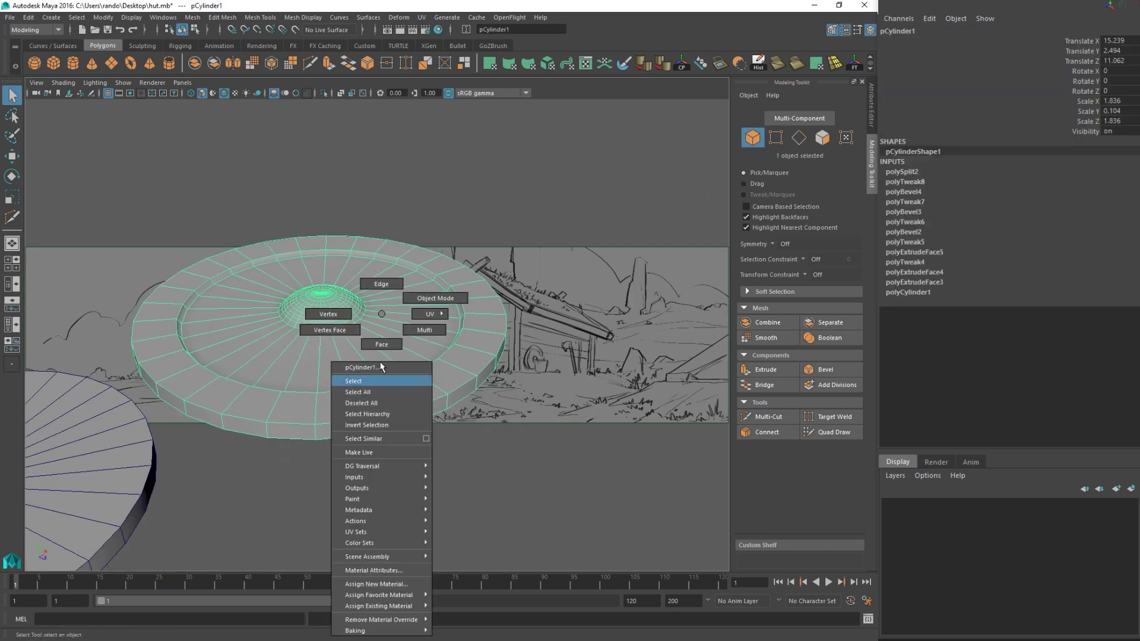
pyautogui.doubleClick(392, 413)
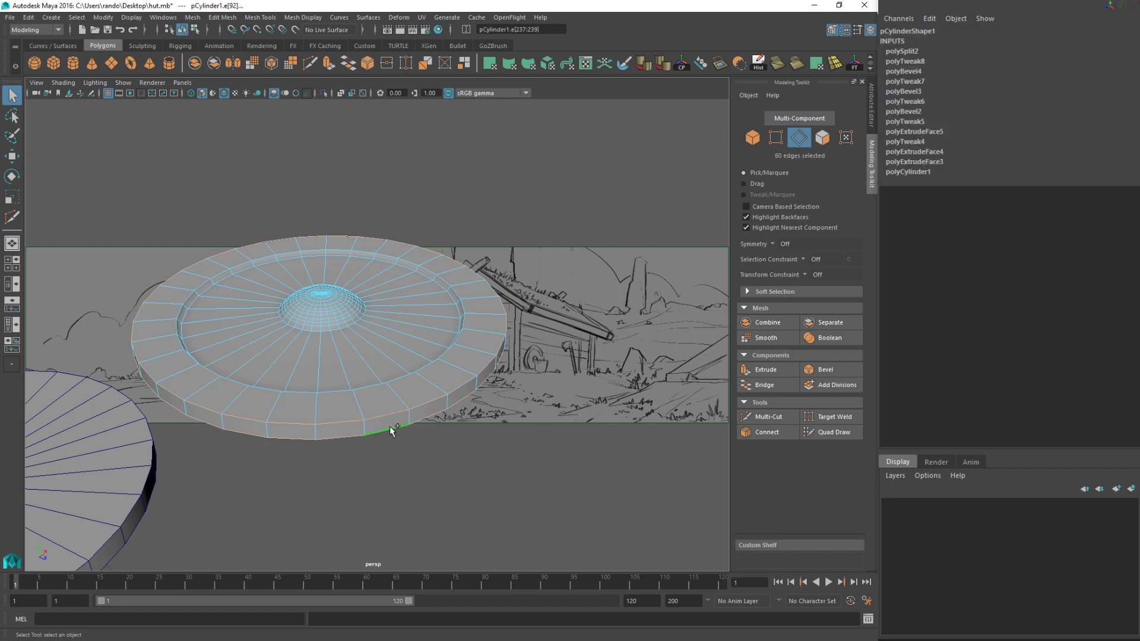
pyautogui.click(825, 369)
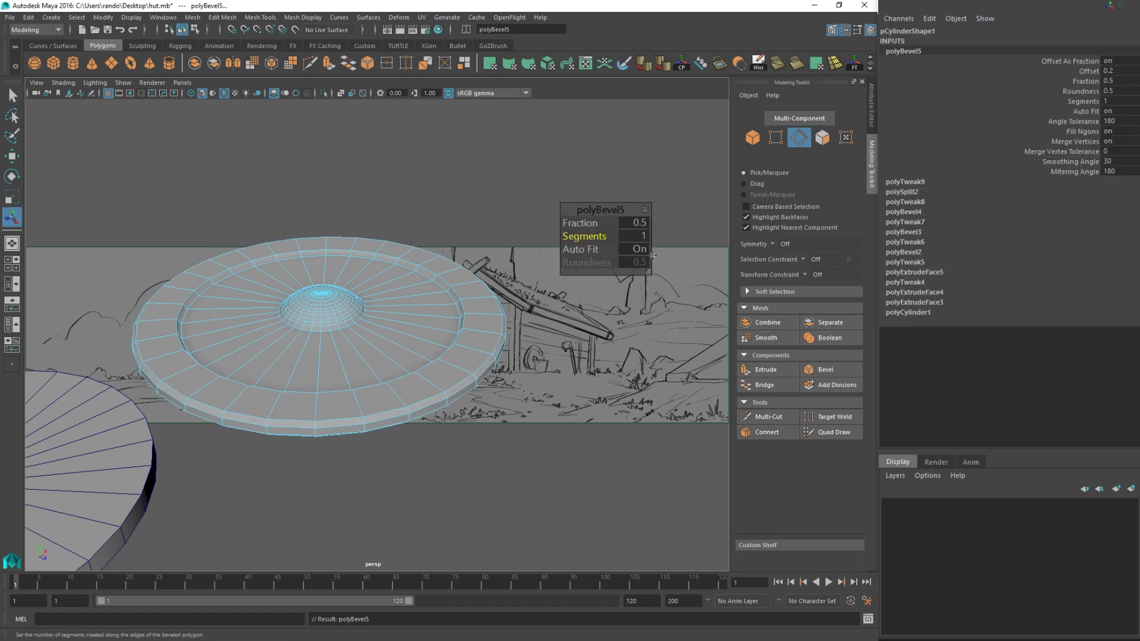
pyautogui.keyDown('alt'); pyautogui.moveTo(482, 337); pyautogui.dragTo(498, 304); pyautogui.keyUp('alt')
pyautogui.moveTo(586, 226)
pyautogui.mouseDown()
pyautogui.moveTo(585, 238)
pyautogui.moveTo(590, 213)
pyautogui.mouseUp()
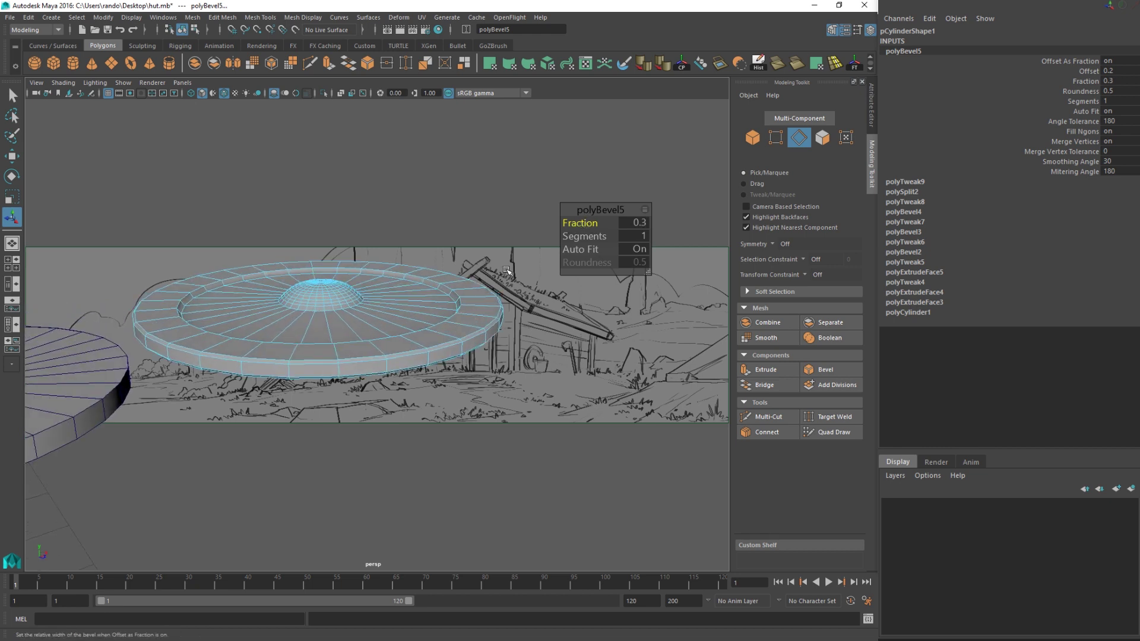
pyautogui.keyDown('alt'); pyautogui.moveTo(507, 270); pyautogui.dragTo(411, 298); pyautogui.keyUp('alt')
pyautogui.moveTo(394, 311); pyautogui.dragTo(440, 295, button='right')
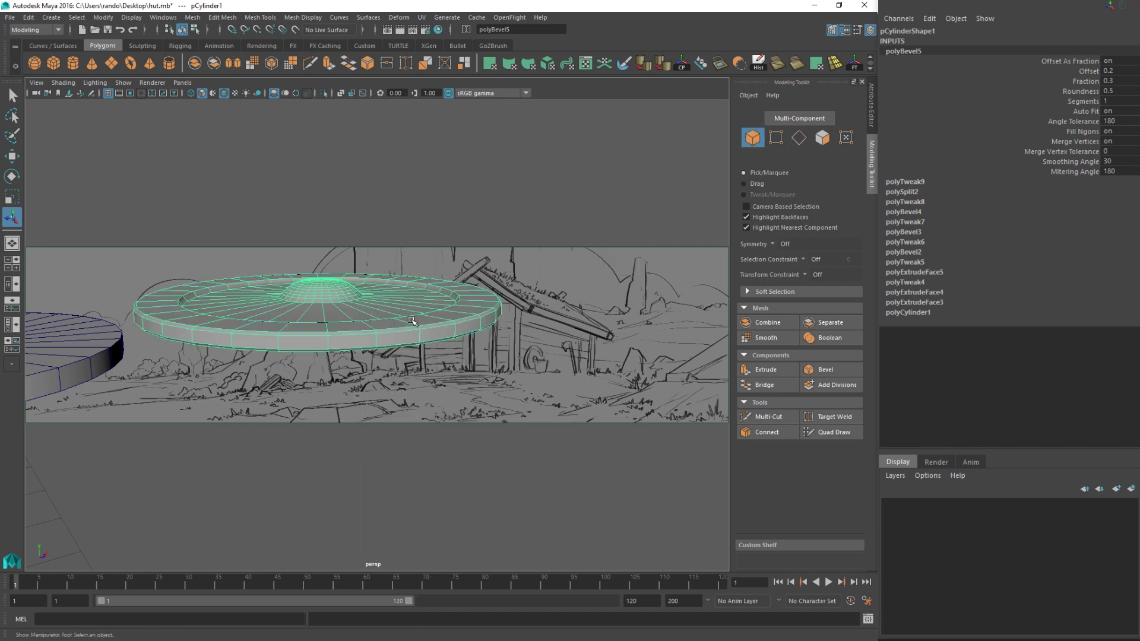
# - Thicken the whole shield by scaling it to 0.121 on the Y axis
pyautogui.moveTo(415, 359)
pyautogui.keyDown('alt'); pyautogui.mouseDown()
pyautogui.moveTo(408, 389)
pyautogui.moveTo(402, 357)
pyautogui.mouseUp(); pyautogui.keyUp('alt')
pyautogui.press('r')
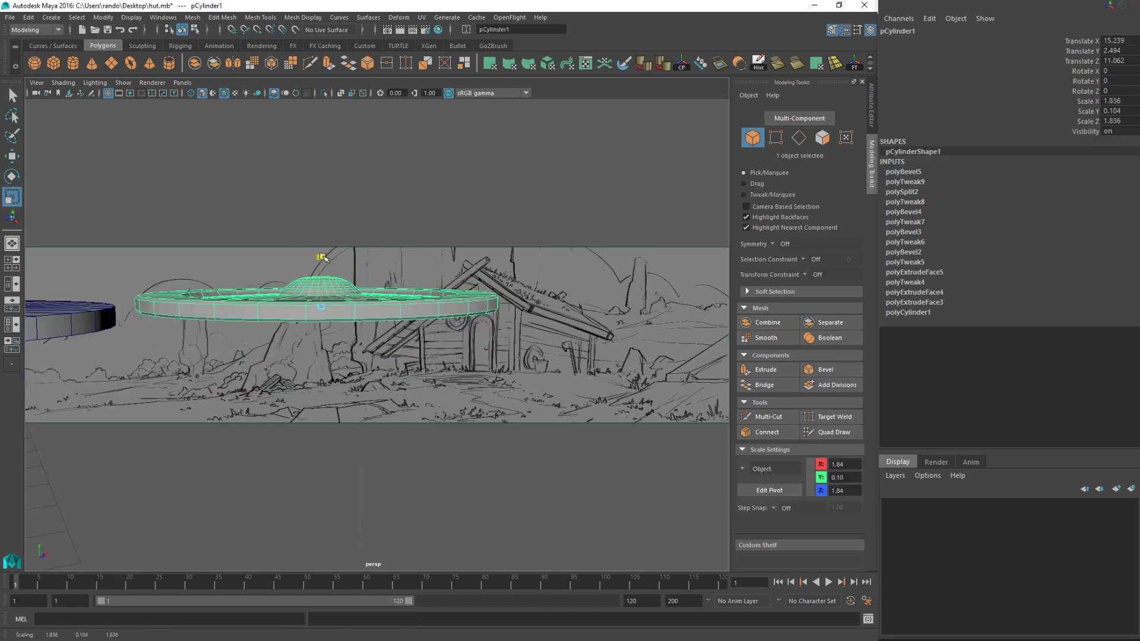
pyautogui.moveTo(324, 259); pyautogui.dragTo(326, 249)
pyautogui.keyDown('alt'); pyautogui.moveTo(367, 295); pyautogui.dragTo(371, 321); pyautogui.keyUp('alt')
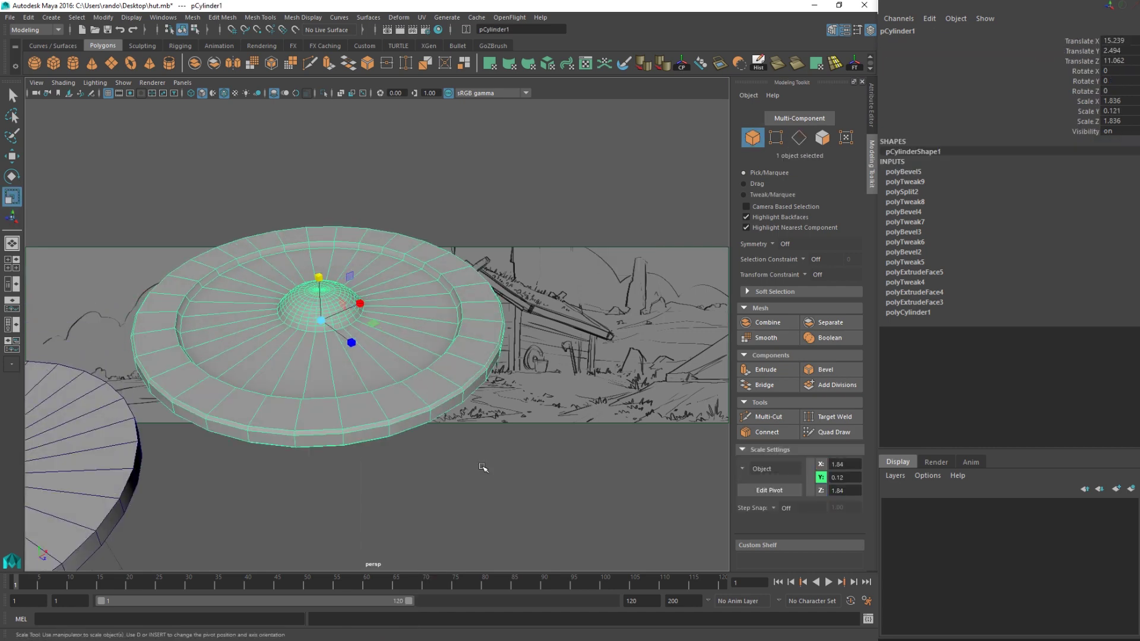
# - Delete the plain flat disc lying beside the finished shield
pyautogui.click(480, 465)
pyautogui.keyDown('alt'); pyautogui.moveTo(374, 380); pyautogui.dragTo(339, 381); pyautogui.keyUp('alt')
pyautogui.click(376, 326)
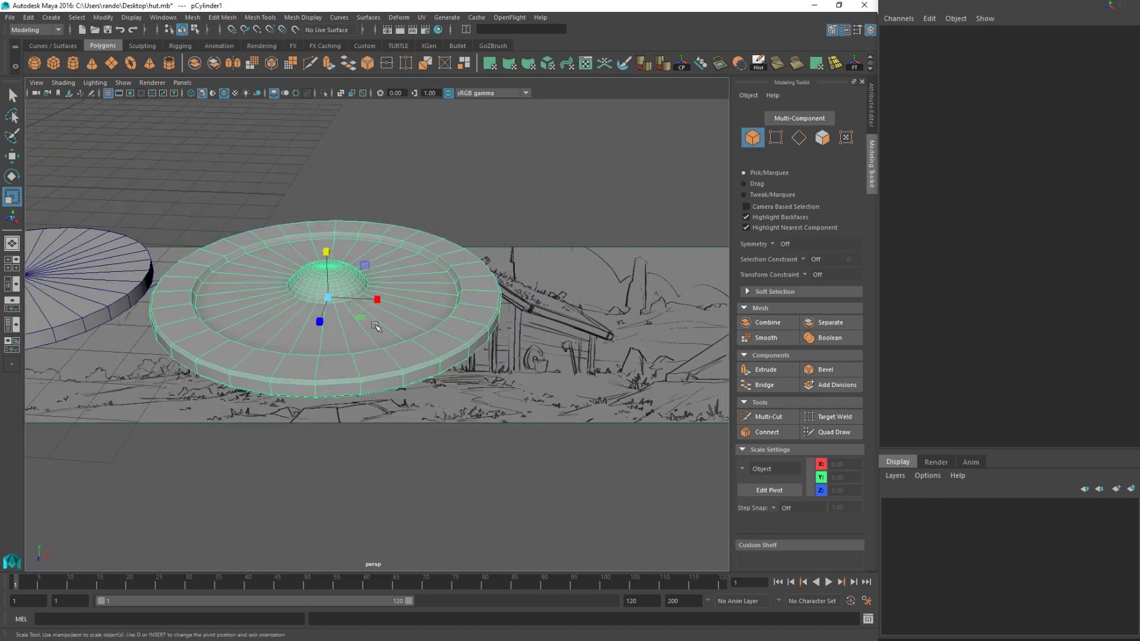
pyautogui.press('e')
pyautogui.scroll(-5, 396, 337)
pyautogui.click(404, 443)
pyautogui.keyDown('alt'); pyautogui.moveTo(387, 335); pyautogui.dragTo(411, 333); pyautogui.keyUp('alt')
pyautogui.click(240, 324)
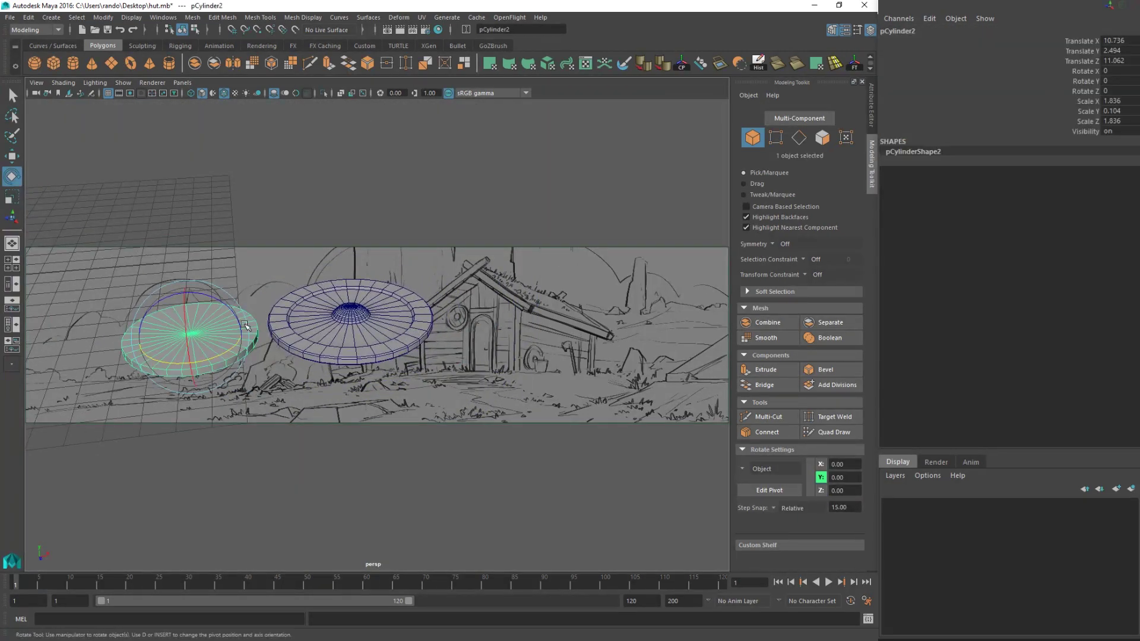
pyautogui.press('Delete')
# - Select the shield and thicken it slightly by scaling it to 0.125 on the Y axis
pyautogui.scroll(-3, 350, 323)
pyautogui.click(357, 326)
pyautogui.scroll(-5, 356, 328)
pyautogui.keyDown('alt'); pyautogui.moveTo(325, 342); pyautogui.dragTo(368, 375, button='middle'); pyautogui.keyUp('alt')
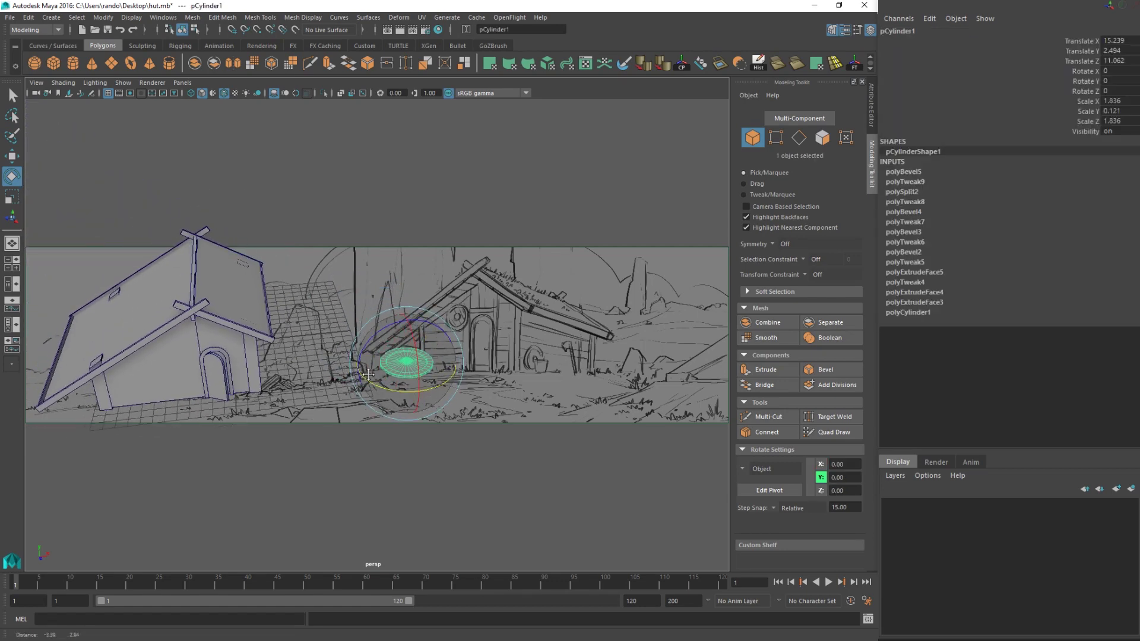
pyautogui.keyDown('alt'); pyautogui.moveTo(368, 374); pyautogui.dragTo(397, 335); pyautogui.keyUp('alt')
pyautogui.press('r')
pyautogui.scroll(5, 416, 375)
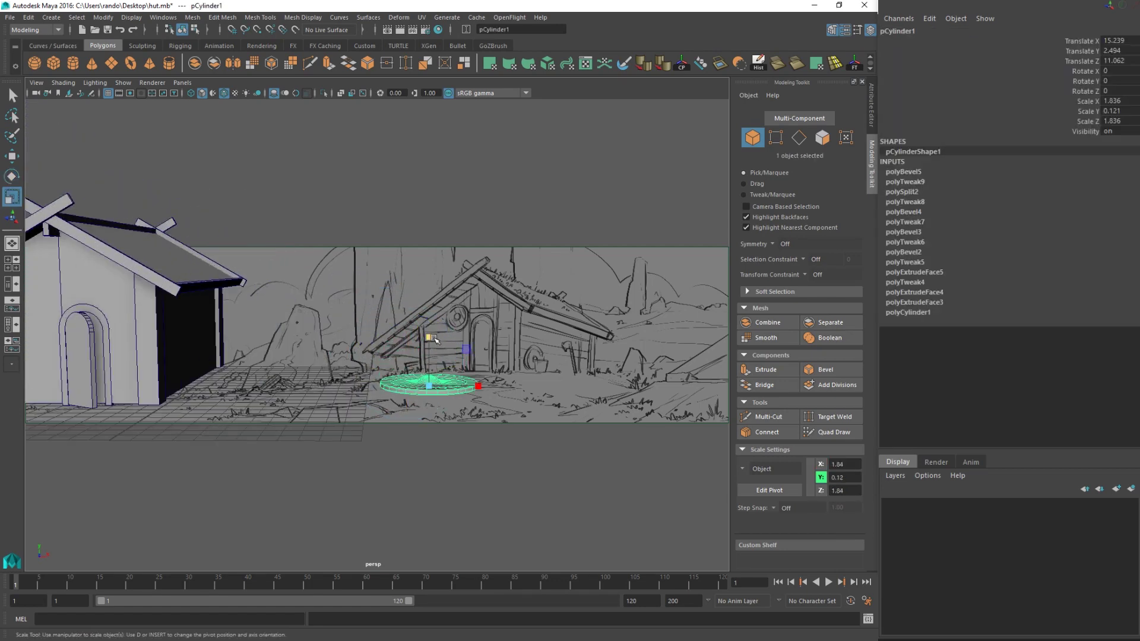
pyautogui.keyDown('alt'); pyautogui.moveTo(432, 337); pyautogui.dragTo(438, 347); pyautogui.keyUp('alt')
# - Move the shield to the hut's front gable wall and stand it upright by rotating it 90 degrees about X
pyautogui.press('w')
pyautogui.moveTo(474, 387); pyautogui.dragTo(283, 250)
pyautogui.press('e')
pyautogui.moveTo(280, 308); pyautogui.dragTo(288, 248)
pyautogui.press('f')
pyautogui.keyDown('alt'); pyautogui.moveTo(298, 340); pyautogui.dragTo(458, 340); pyautogui.keyUp('alt')
pyautogui.press('w')
pyautogui.scroll(-10, 415, 338)
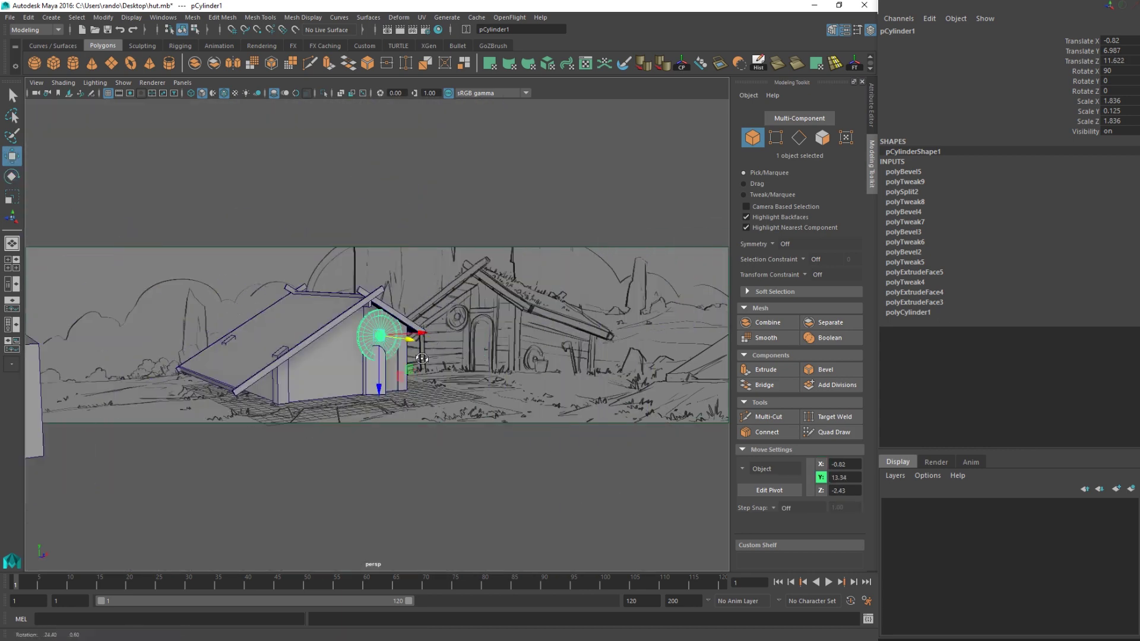
# - Shrink the shield uniformly to about 1.015 and place it beside the top of the door at X -3.277, Y 7.195
pyautogui.press('r')
pyautogui.moveTo(378, 337); pyautogui.dragTo(349, 352)
pyautogui.press('w')
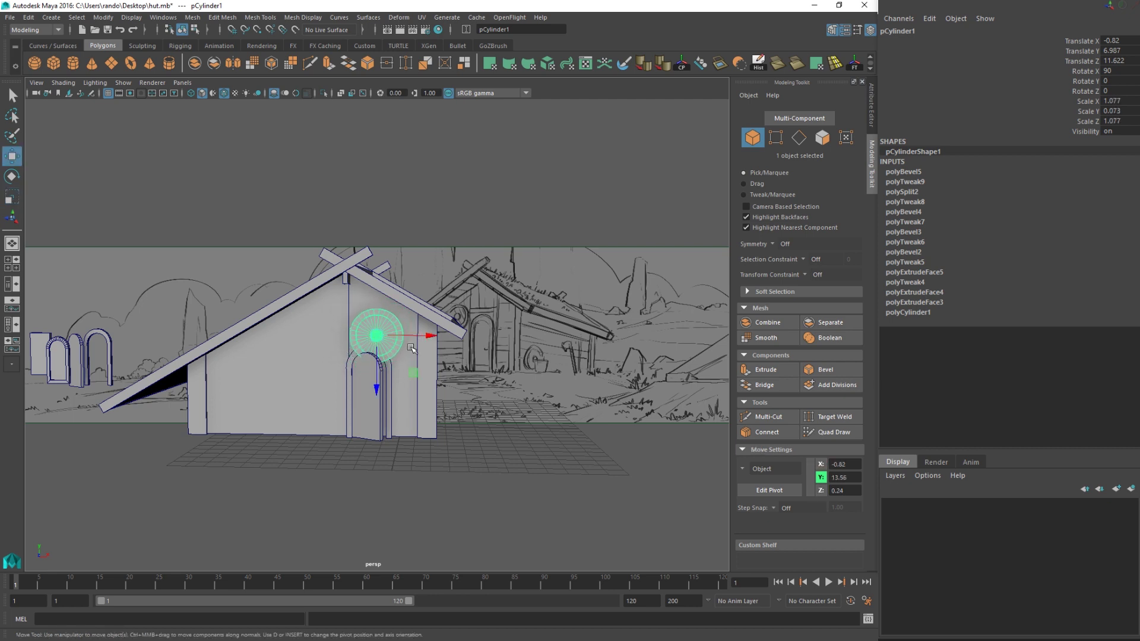
pyautogui.moveTo(413, 373); pyautogui.dragTo(330, 334)
pyautogui.press('r')
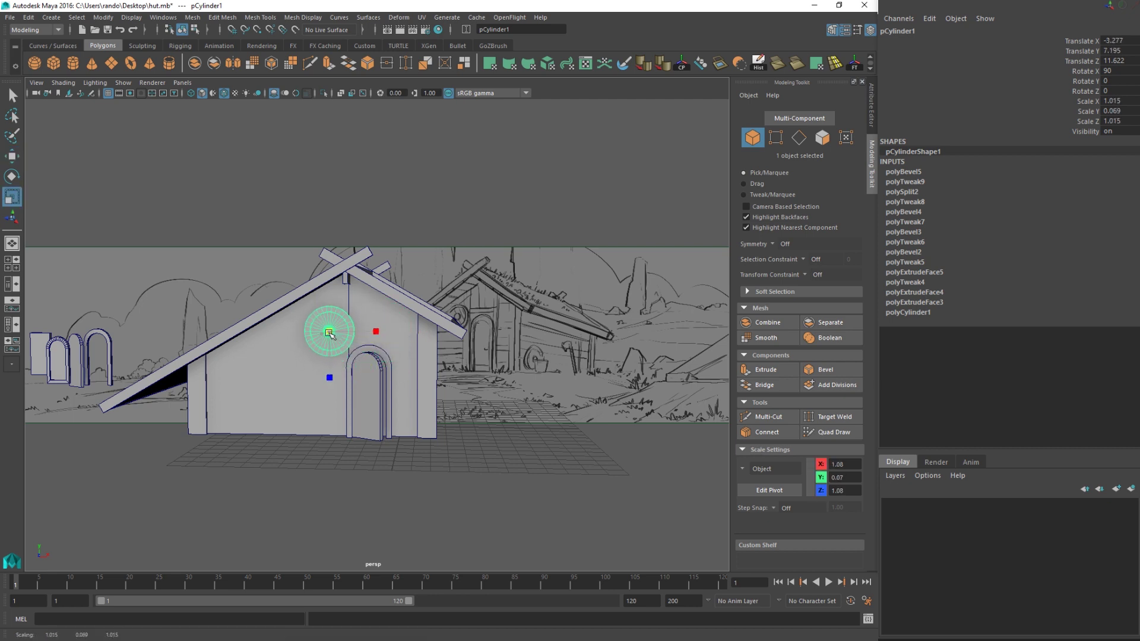
# - Duplicate the shield, then position and rotate the copy so it leans against the hut's side wall near the front corner
pyautogui.press('w')
pyautogui.hotkey('ctrl', 'd')
pyautogui.moveTo(366, 369); pyautogui.dragTo(483, 418)
pyautogui.moveTo(483, 417)
pyautogui.keyDown('alt'); pyautogui.mouseDown()
pyautogui.moveTo(364, 420)
pyautogui.moveTo(358, 404)
pyautogui.moveTo(411, 435)
pyautogui.moveTo(502, 433)
pyautogui.moveTo(457, 420)
pyautogui.moveTo(430, 438)
pyautogui.moveTo(340, 451)
pyautogui.moveTo(376, 456)
pyautogui.moveTo(295, 418)
pyautogui.moveTo(350, 428)
pyautogui.moveTo(357, 416)
pyautogui.moveTo(380, 419)
pyautogui.moveTo(487, 462)
pyautogui.moveTo(478, 453)
pyautogui.moveTo(465, 473)
pyautogui.moveTo(409, 434)
pyautogui.mouseUp(); pyautogui.keyUp('alt')
pyautogui.press('e')
pyautogui.press('w')
pyautogui.press('e')
pyautogui.press('w')
pyautogui.press('e')
pyautogui.click(492, 464)
pyautogui.keyDown('alt'); pyautogui.moveTo(346, 376); pyautogui.dragTo(385, 381, button='right'); pyautogui.keyUp('alt')
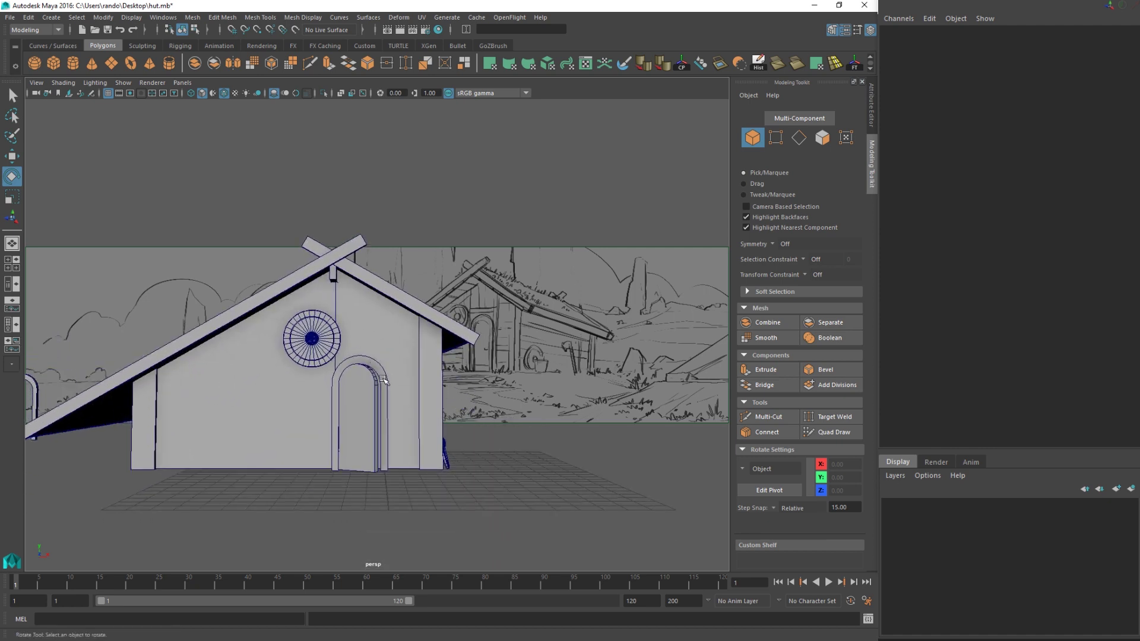
# - Duplicate the spare plank standing away from the hut and move the copy in front of the front wall at X -3.956, Z 12.203
pyautogui.click(430, 378)
pyautogui.press('w')
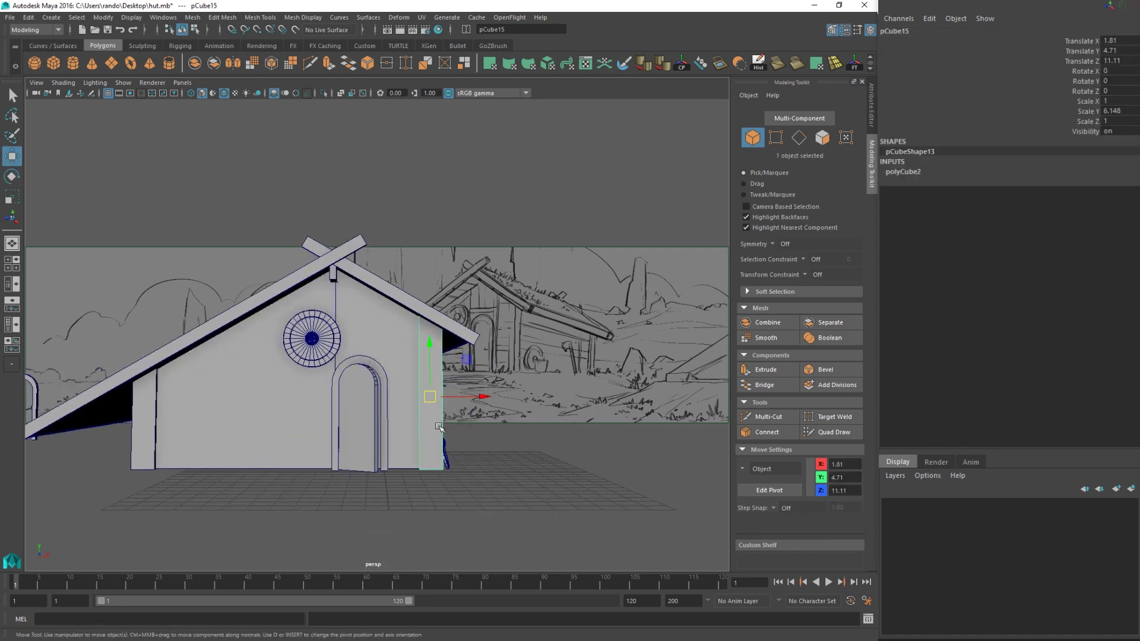
pyautogui.keyDown('alt'); pyautogui.moveTo(439, 426); pyautogui.dragTo(401, 423, button='right'); pyautogui.keyUp('alt')
pyautogui.keyDown('alt'); pyautogui.moveTo(293, 393); pyautogui.dragTo(217, 437); pyautogui.keyUp('alt')
pyautogui.keyDown('alt'); pyautogui.moveTo(151, 219); pyautogui.dragTo(179, 252, button='middle'); pyautogui.keyUp('alt')
pyautogui.click(150, 215)
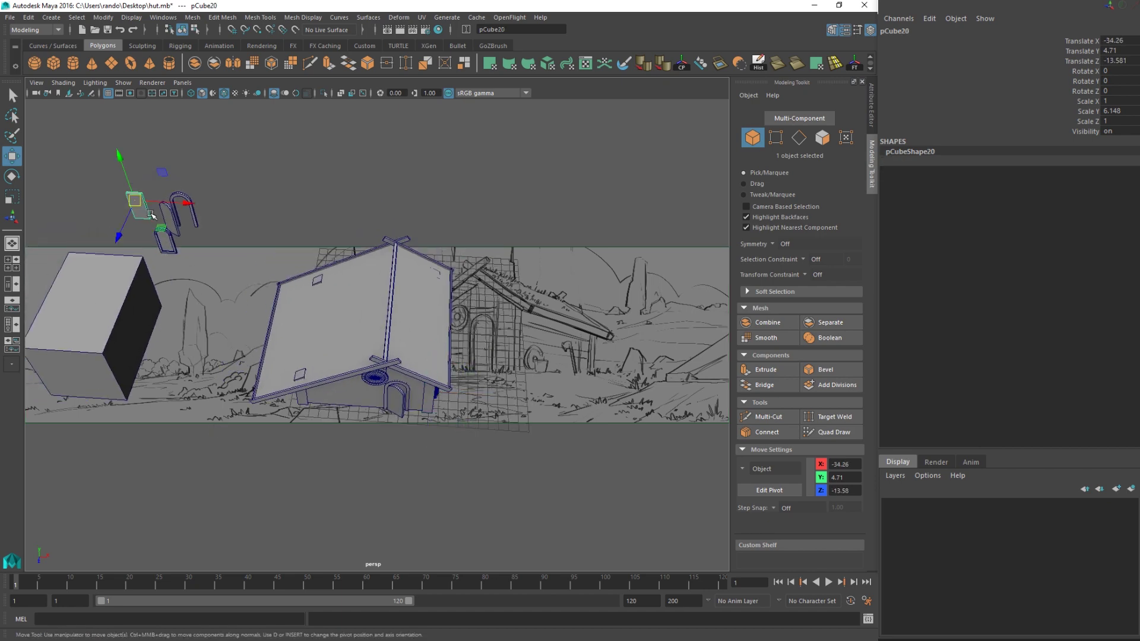
pyautogui.click(398, 414)
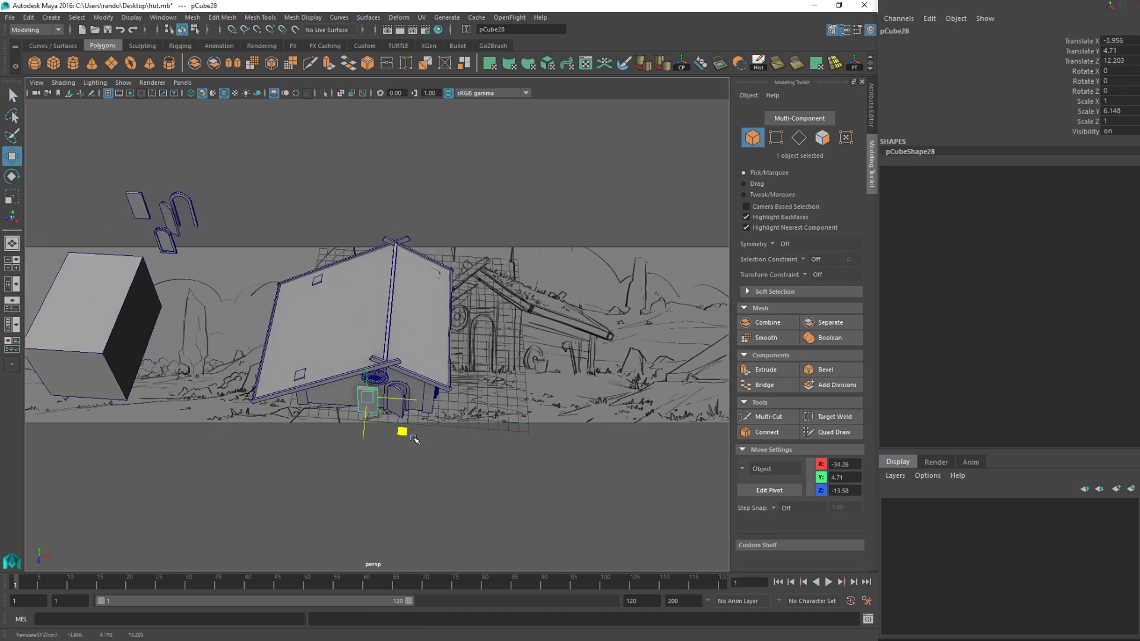
pyautogui.press('f')
# - Narrow the copied plank to 0.26 on X and place it as the door's left post at X -2.646, Z 11.88
pyautogui.keyDown('alt'); pyautogui.moveTo(436, 433); pyautogui.dragTo(454, 403); pyautogui.keyUp('alt')
pyautogui.moveTo(516, 401)
pyautogui.keyDown('alt'); pyautogui.mouseDown(button='right')
pyautogui.moveTo(501, 402)
pyautogui.moveTo(532, 394)
pyautogui.mouseUp(button='right'); pyautogui.keyUp('alt')
pyautogui.keyDown('alt'); pyautogui.moveTo(532, 395); pyautogui.dragTo(437, 418, button='middle'); pyautogui.keyUp('alt')
pyautogui.keyDown('alt'); pyautogui.moveTo(438, 418); pyautogui.dragTo(261, 342); pyautogui.keyUp('alt')
pyautogui.press('r')
pyautogui.press('w')
pyautogui.keyDown('alt'); pyautogui.moveTo(262, 342); pyautogui.dragTo(364, 341); pyautogui.keyUp('alt')
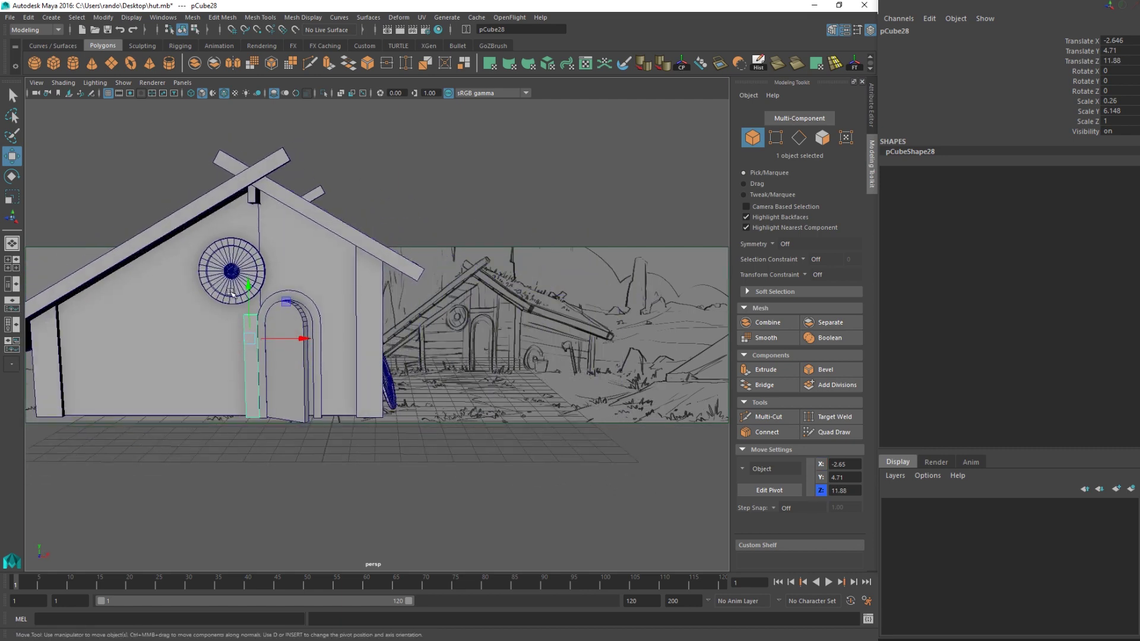
# - Raise the top four vertices of the left door post above the door arch and return to object mode
pyautogui.press('r')
pyautogui.moveTo(247, 315); pyautogui.dragTo(208, 296, button='right')
pyautogui.moveTo(206, 295); pyautogui.dragTo(289, 335)
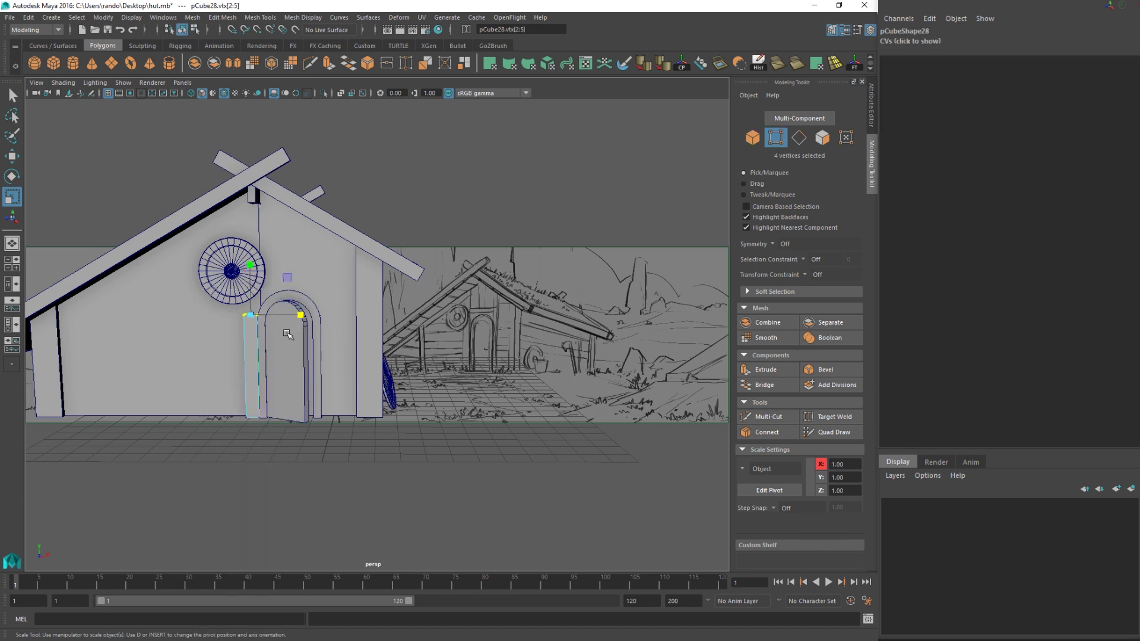
pyautogui.press('w')
pyautogui.moveTo(250, 267); pyautogui.dragTo(250, 255)
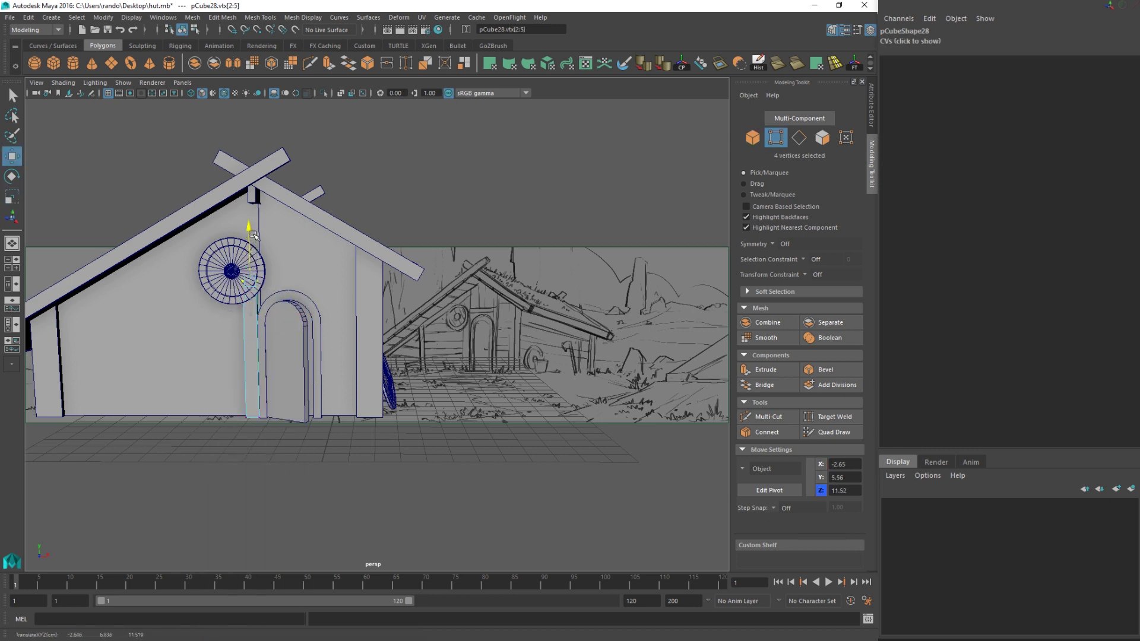
pyautogui.press('q')
pyautogui.moveTo(248, 306); pyautogui.dragTo(295, 295, button='right')
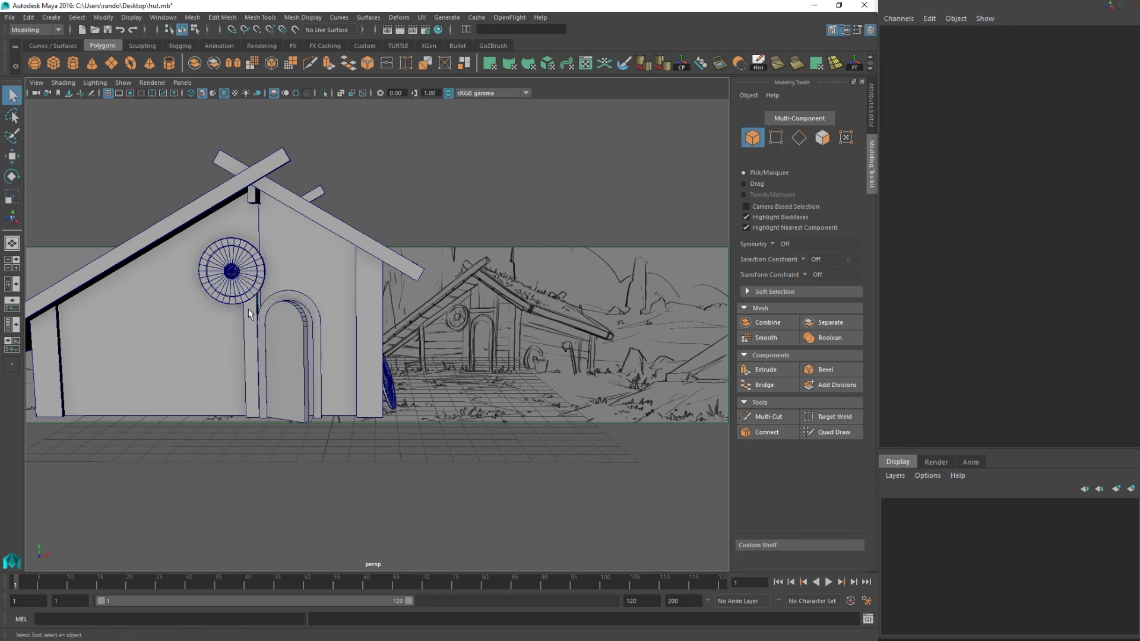
# - Duplicate the left door post and move the copy along X to the door's right side, at about 0.25
pyautogui.hotkey('ctrl', 'd')
pyautogui.press('w')
pyautogui.moveTo(305, 338); pyautogui.dragTo(383, 340)
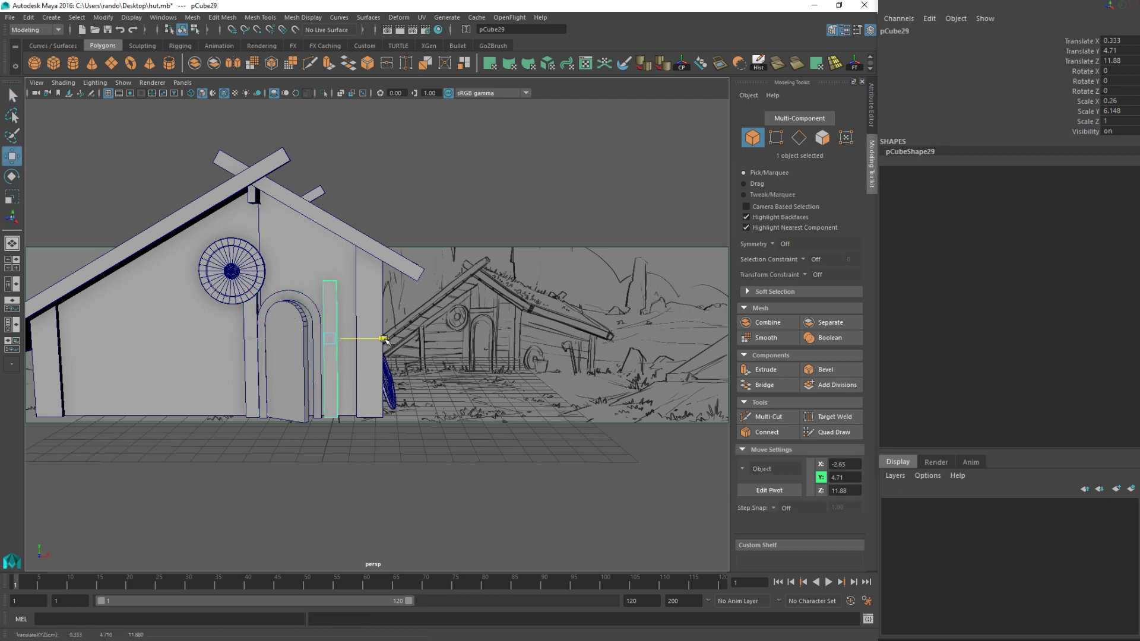
# - Duplicate the right post, shorten the copy to 0.654 on Y, and raise it to the top of the post at Y 6.627
pyautogui.hotkey('ctrl', 'd')
pyautogui.moveTo(327, 287)
pyautogui.mouseDown()
pyautogui.moveTo(327, 255)
pyautogui.moveTo(332, 293)
pyautogui.mouseUp()
pyautogui.press('r')
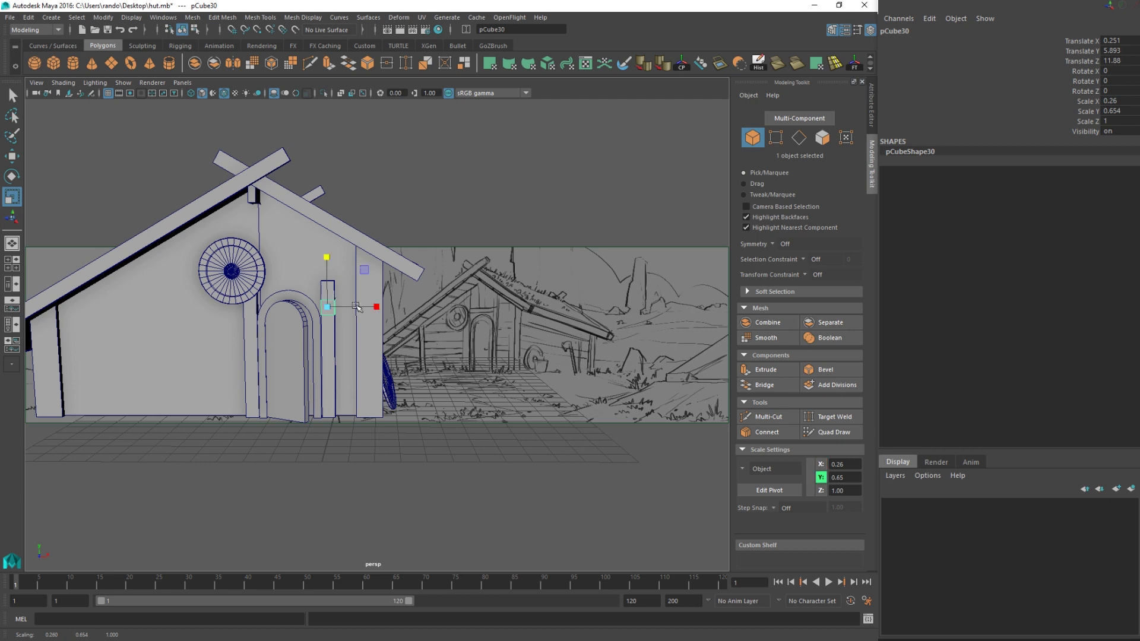
pyautogui.press('w')
pyautogui.moveTo(323, 254); pyautogui.dragTo(326, 246)
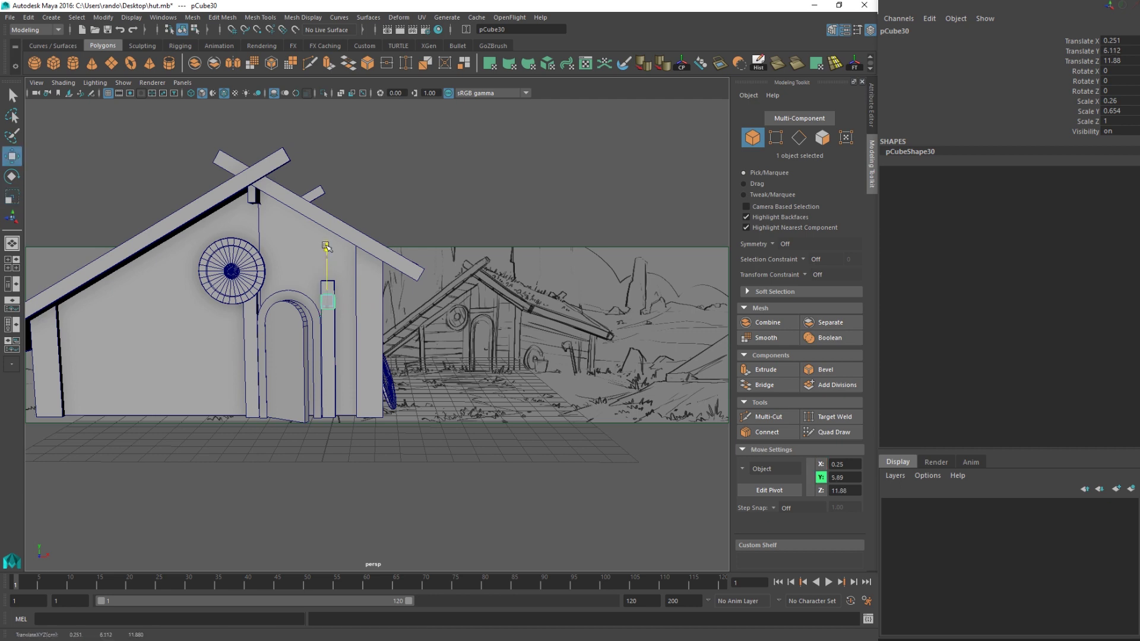
pyautogui.scroll(3, 308, 269)
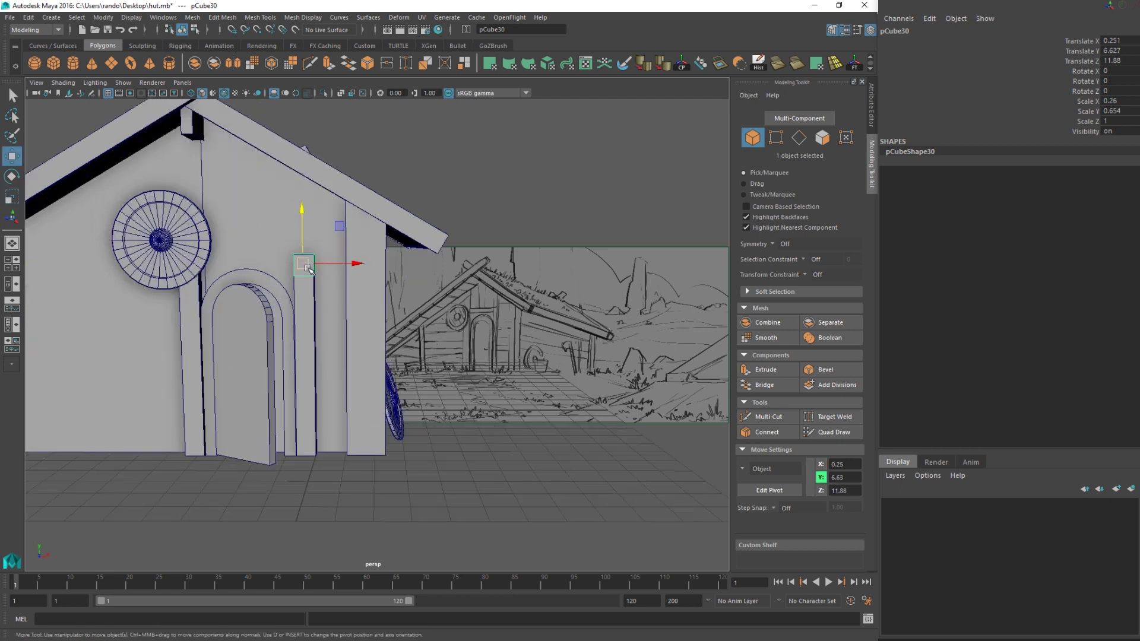
pyautogui.moveTo(308, 271); pyautogui.dragTo(334, 234, button='right')
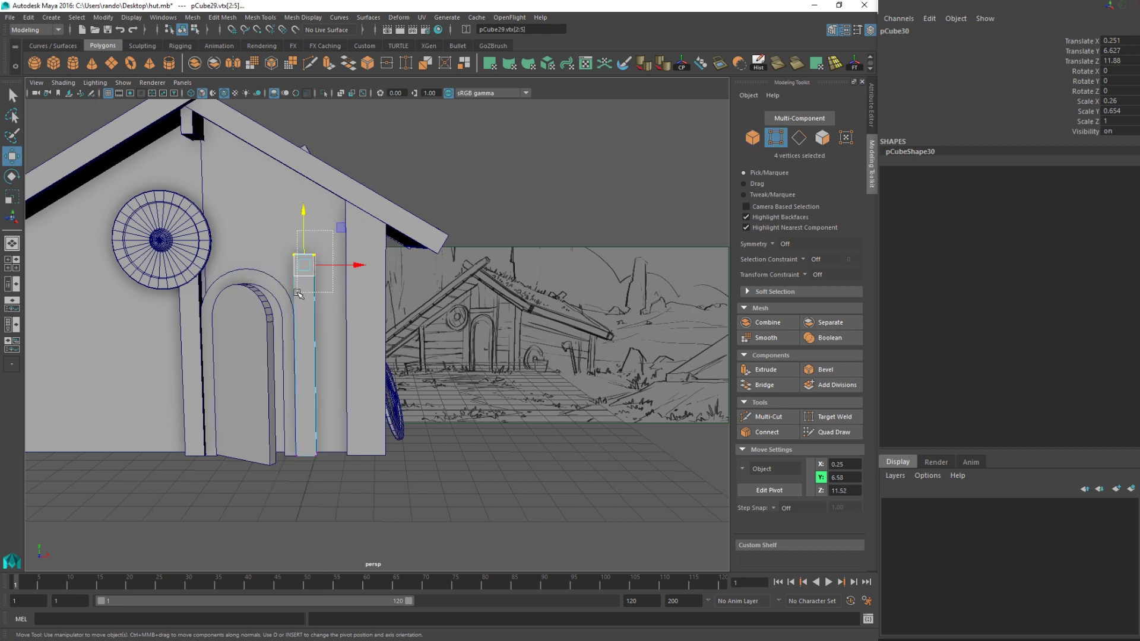
pyautogui.moveTo(298, 293); pyautogui.dragTo(305, 283)
pyautogui.moveTo(305, 268); pyautogui.dragTo(301, 235, button='right')
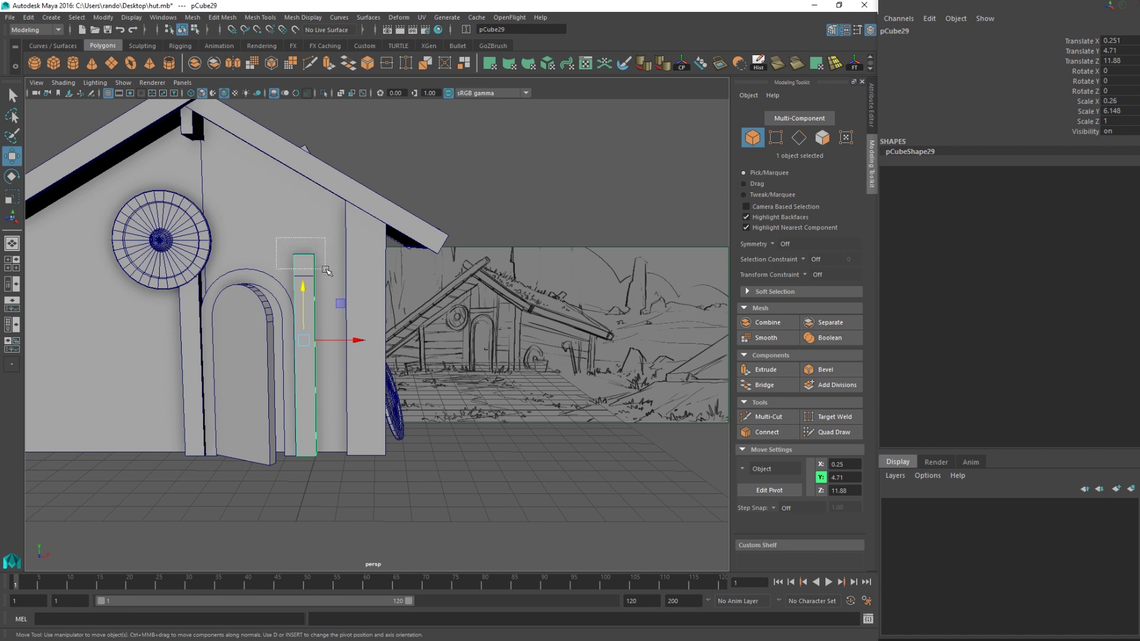
pyautogui.moveTo(326, 270); pyautogui.dragTo(344, 282)
pyautogui.moveTo(386, 360); pyautogui.dragTo(173, 494)
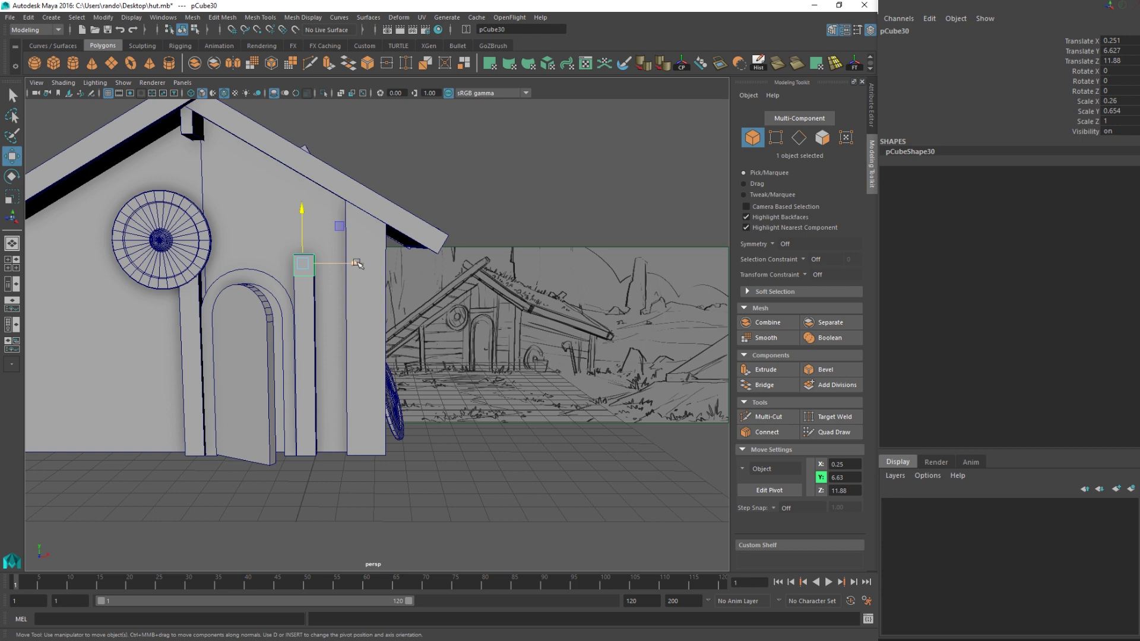
# - Move the short block to X -0.237 and stretch its left-end vertices across to the left post as a lintel above the door
pyautogui.moveTo(357, 263); pyautogui.dragTo(352, 264)
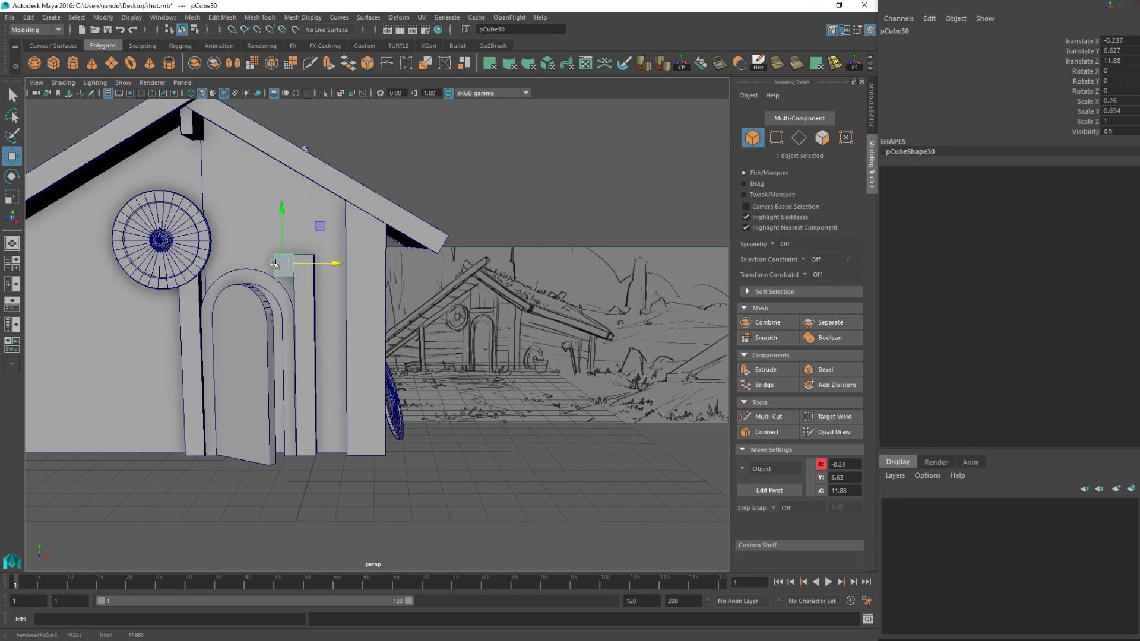
pyautogui.press('F9')
pyautogui.moveTo(252, 244); pyautogui.dragTo(294, 283)
pyautogui.press('q')
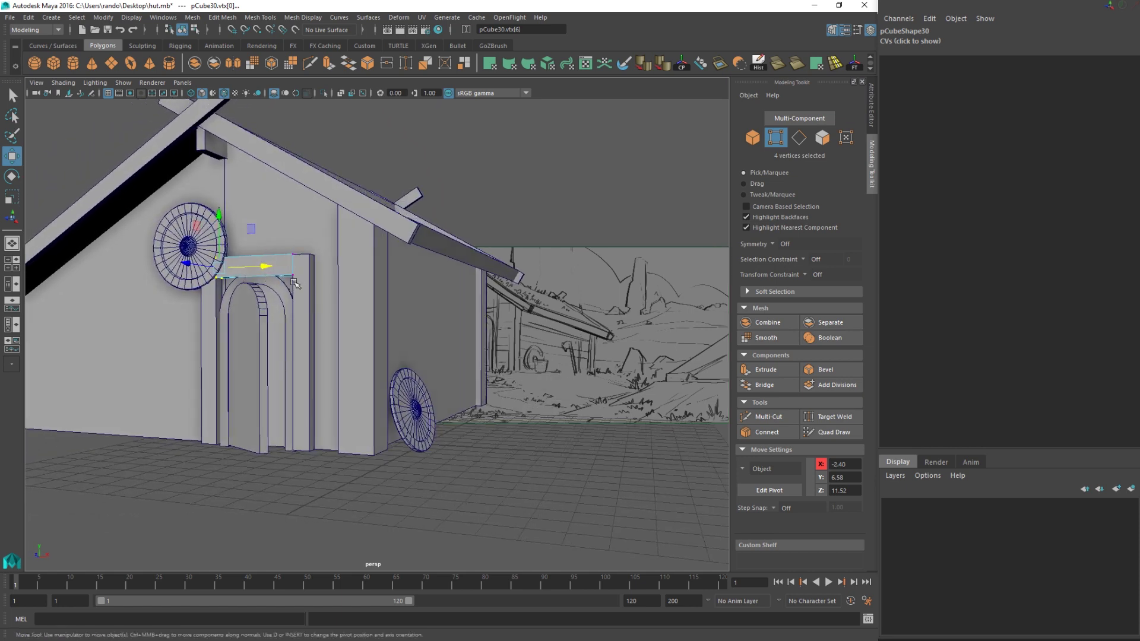
pyautogui.moveTo(293, 281); pyautogui.dragTo(350, 261, button='right')
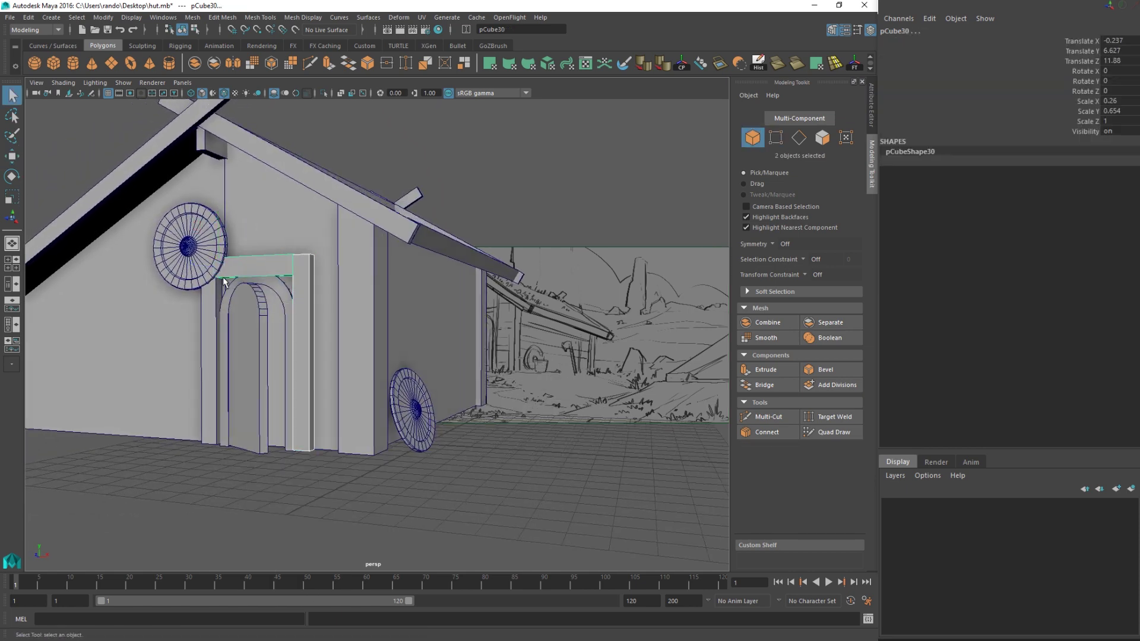
# - Select the lintel and both door posts together, raise them to Y 4.897, and push them toward the wall to Z 11.758
pyautogui.keyDown('alt'); pyautogui.moveTo(258, 287); pyautogui.dragTo(261, 252); pyautogui.keyUp('alt')
pyautogui.press('w')
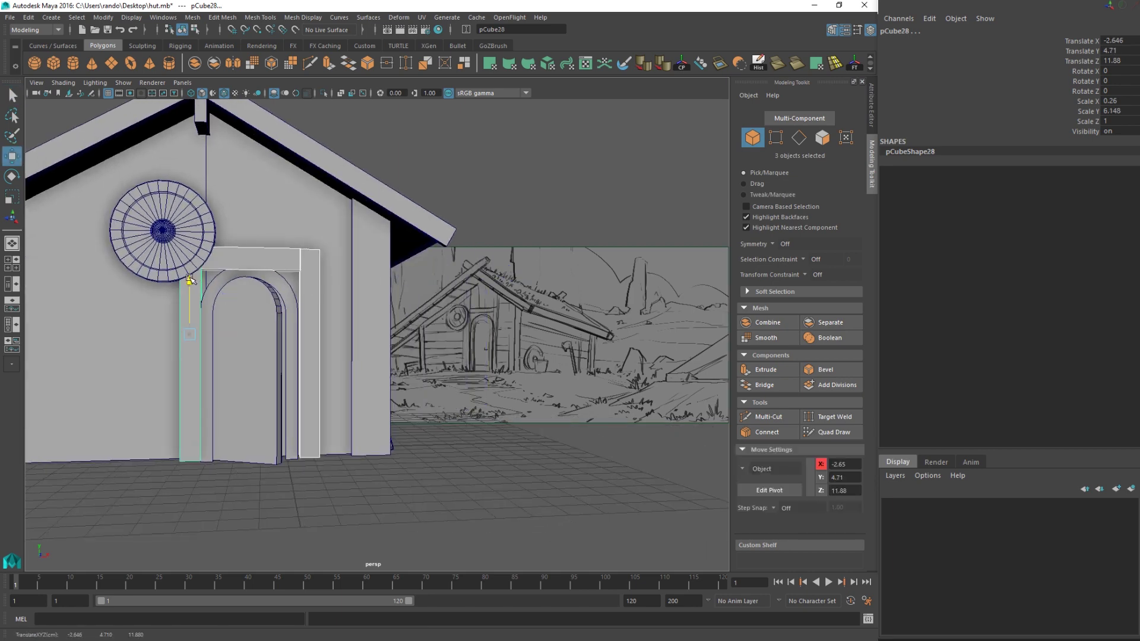
pyautogui.keyDown('alt'); pyautogui.moveTo(195, 272); pyautogui.dragTo(196, 321); pyautogui.keyUp('alt')
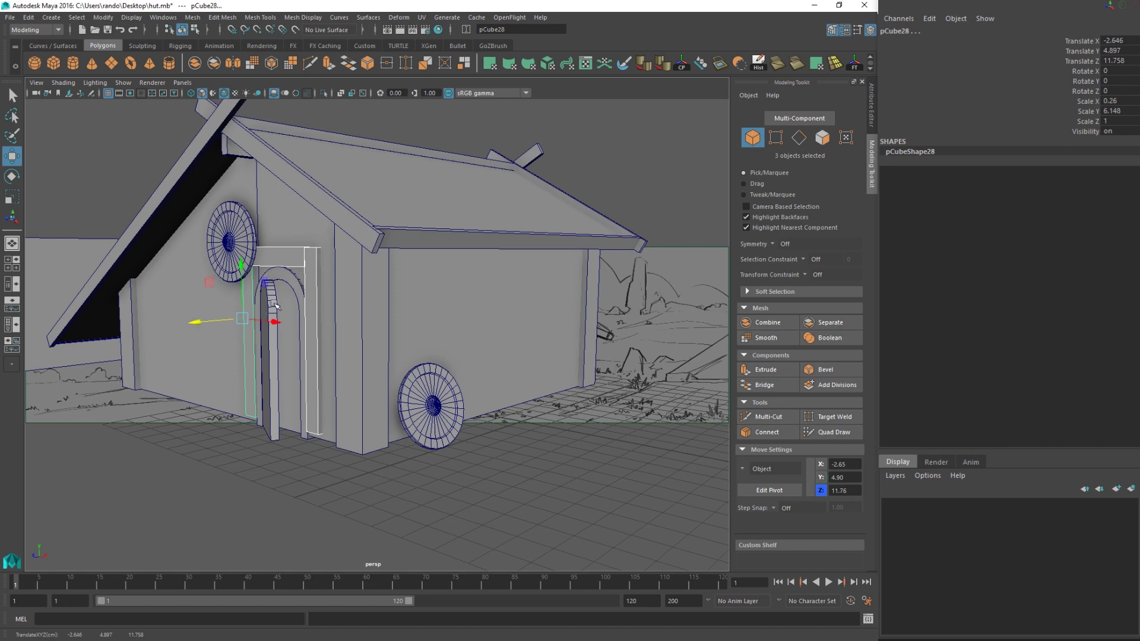
# - Select the two door posts and lower their bottom vertices to the base of the hut
pyautogui.click(282, 279)
pyautogui.moveTo(231, 356); pyautogui.dragTo(310, 392)
pyautogui.click(302, 418)
pyautogui.keyDown('shift'); pyautogui.click(189, 420); pyautogui.keyUp('shift')
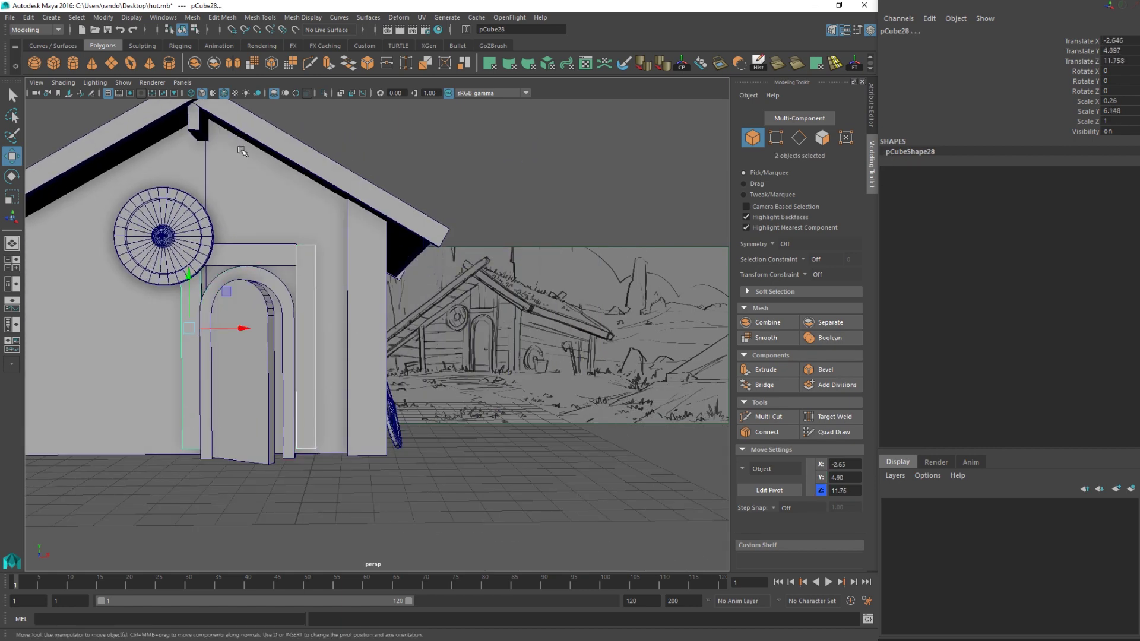
pyautogui.click(195, 30)
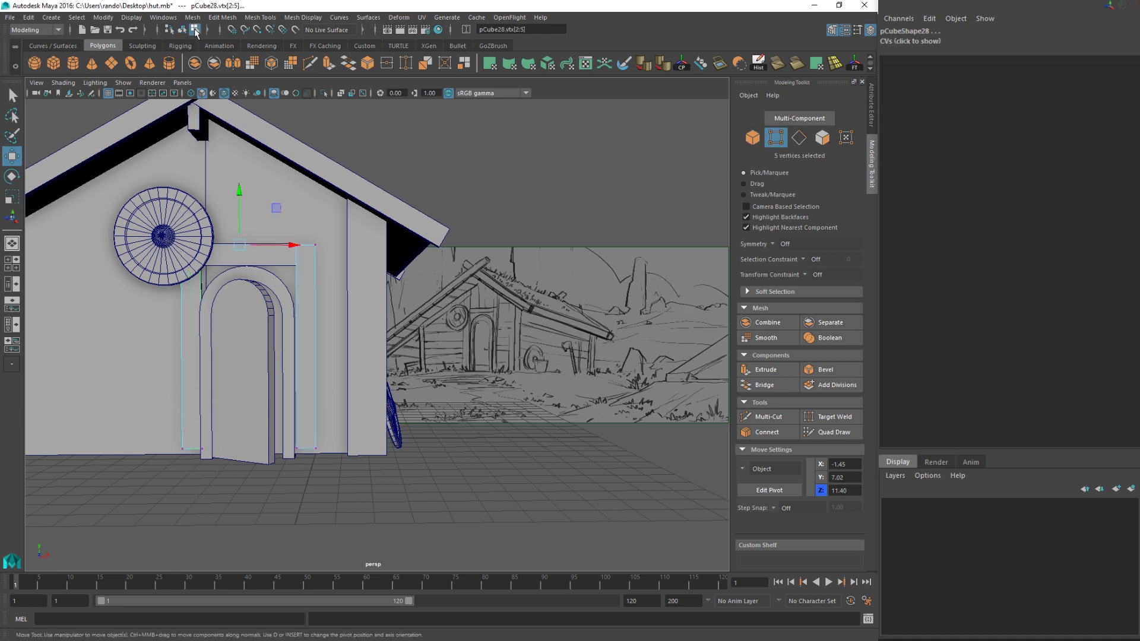
pyautogui.moveTo(316, 353); pyautogui.dragTo(285, 321, button='right')
pyautogui.moveTo(145, 440); pyautogui.dragTo(376, 565)
pyautogui.moveTo(251, 393); pyautogui.dragTo(252, 404)
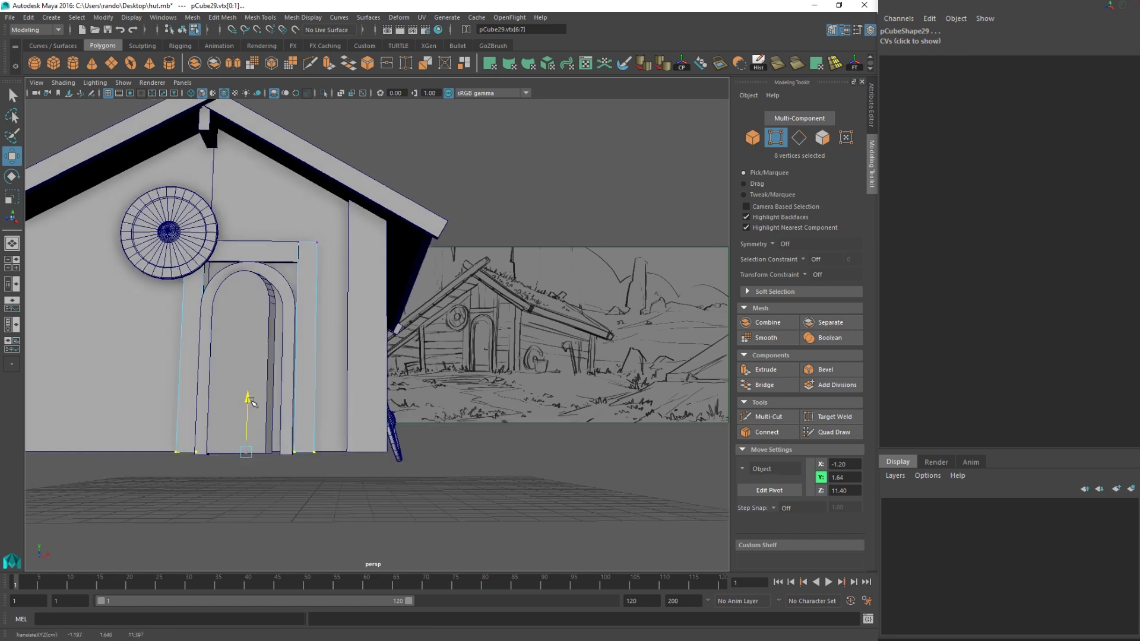
pyautogui.keyDown('alt'); pyautogui.moveTo(306, 338); pyautogui.dragTo(304, 358); pyautogui.keyUp('alt')
pyautogui.press('q')
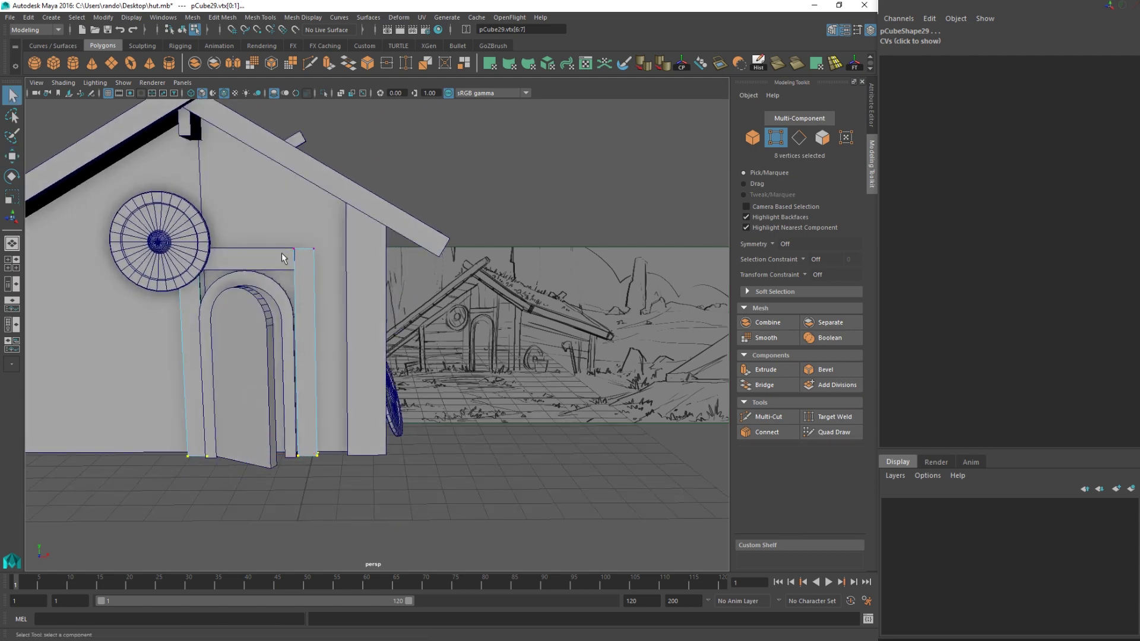
# - Lower the lintel's top four vertices slightly below the post tops, return to object mode, and select the right door post
pyautogui.click(284, 258)
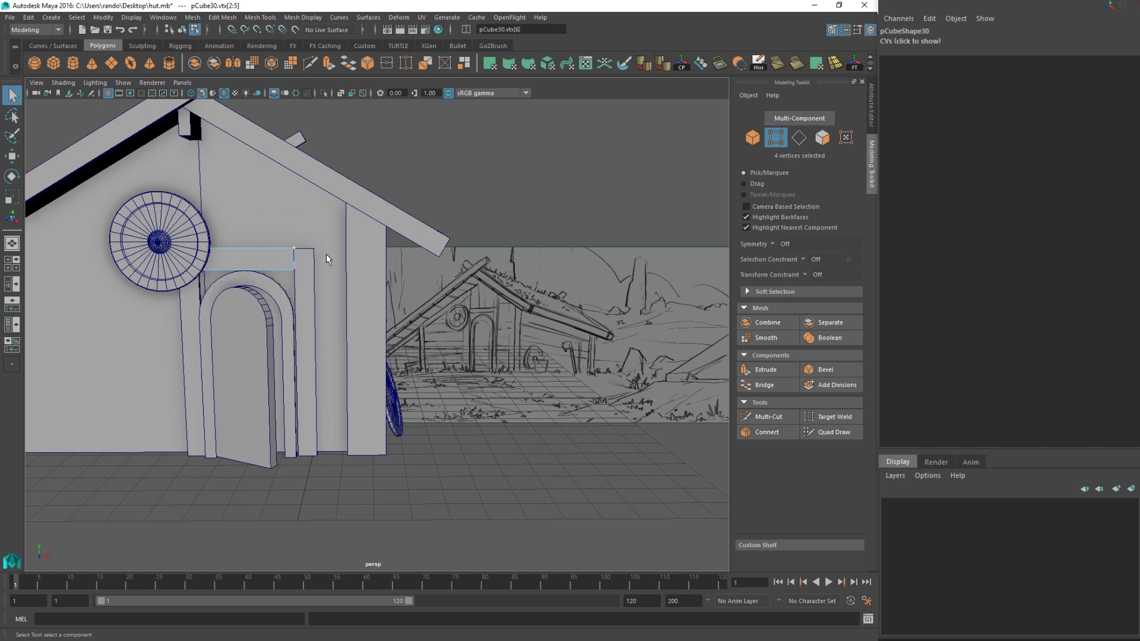
pyautogui.press('w')
pyautogui.moveTo(244, 199); pyautogui.dragTo(244, 204)
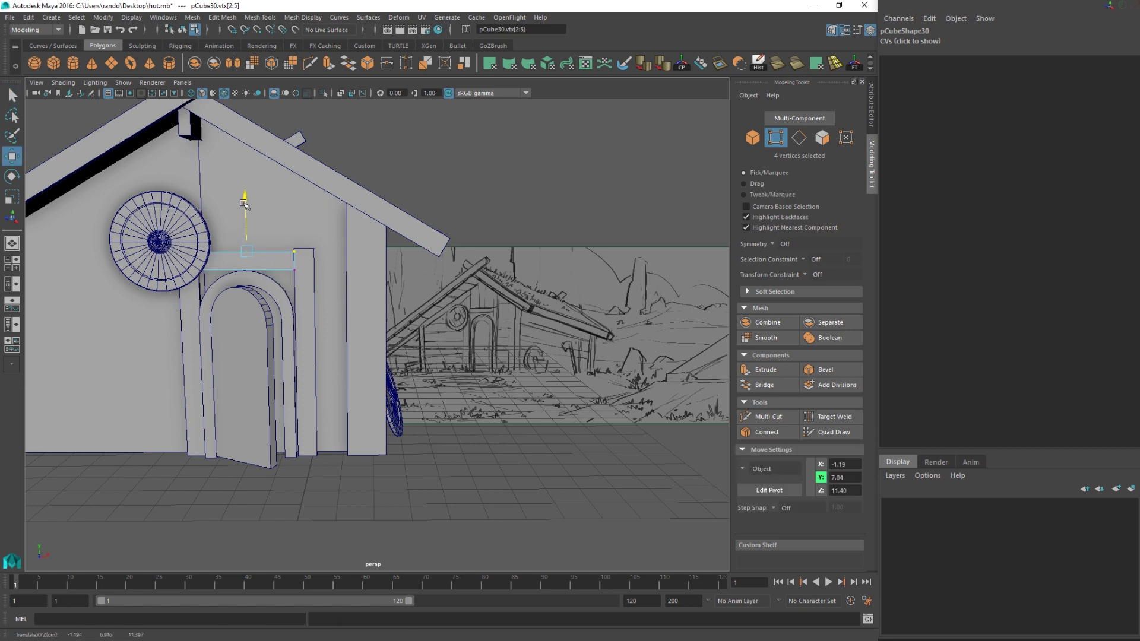
pyautogui.press('q')
pyautogui.scroll(-3, 356, 309)
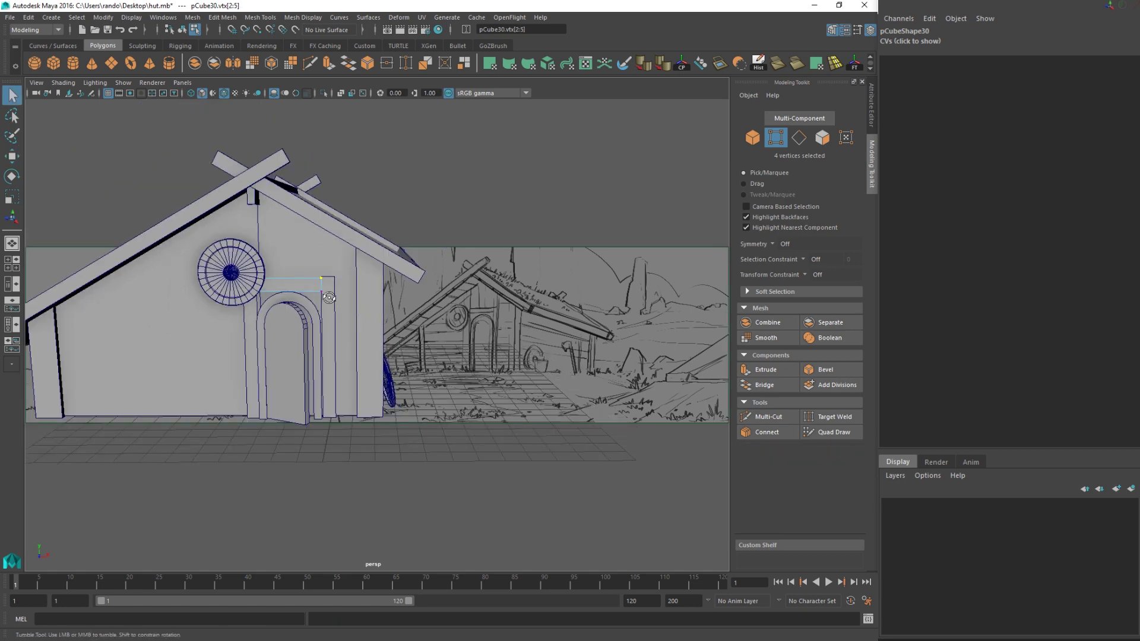
pyautogui.keyDown('alt'); pyautogui.moveTo(329, 297); pyautogui.dragTo(330, 301); pyautogui.keyUp('alt')
pyautogui.moveTo(331, 296); pyautogui.dragTo(365, 278, button='right')
pyautogui.click(334, 314)
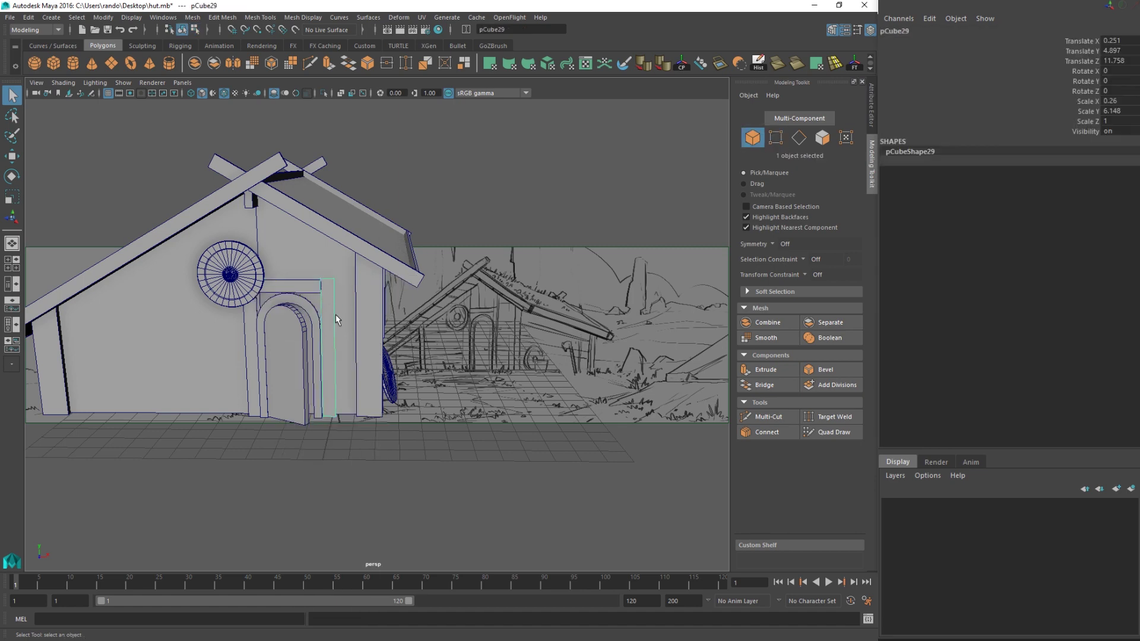
# - Select the top vertices of both door posts and lower them to Y 6.46, at the underside of the lintel
pyautogui.scroll(6, 336, 315)
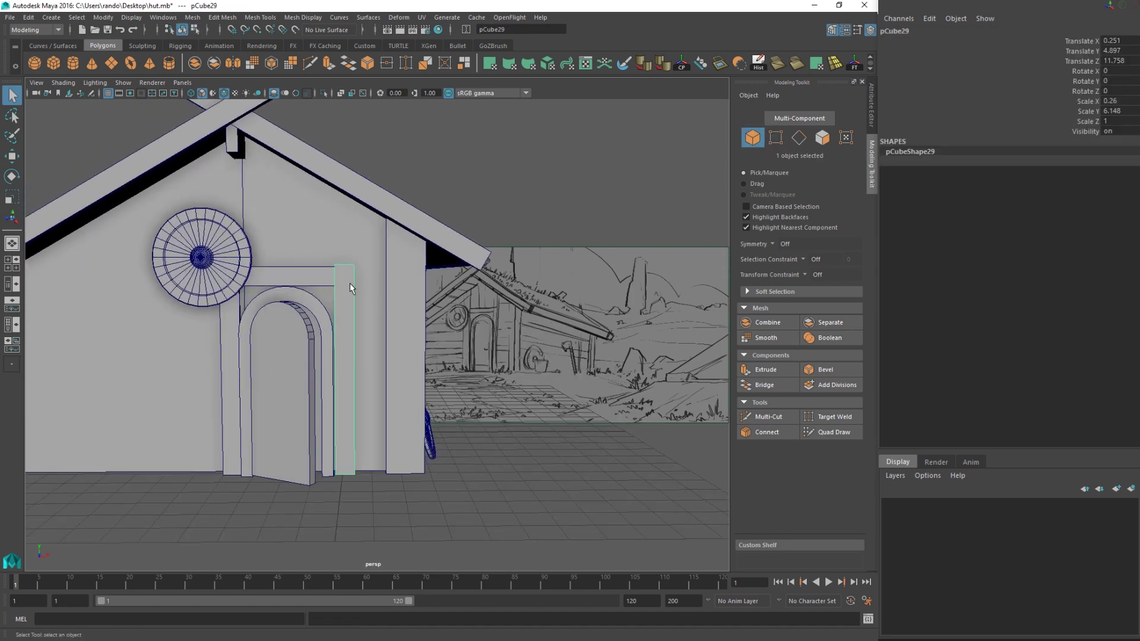
pyautogui.moveTo(341, 277); pyautogui.dragTo(265, 278, button='right')
pyautogui.click(221, 311)
pyautogui.click(353, 302)
pyautogui.moveTo(345, 276); pyautogui.dragTo(193, 227, button='right')
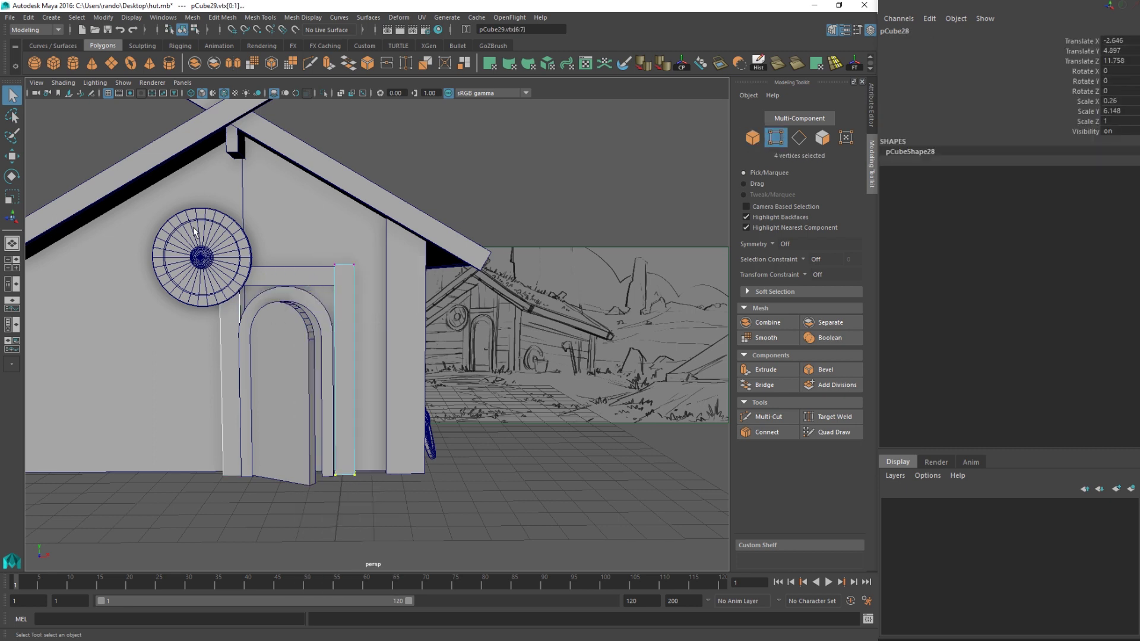
pyautogui.click(195, 30)
pyautogui.moveTo(241, 260); pyautogui.dragTo(437, 301)
pyautogui.press('w')
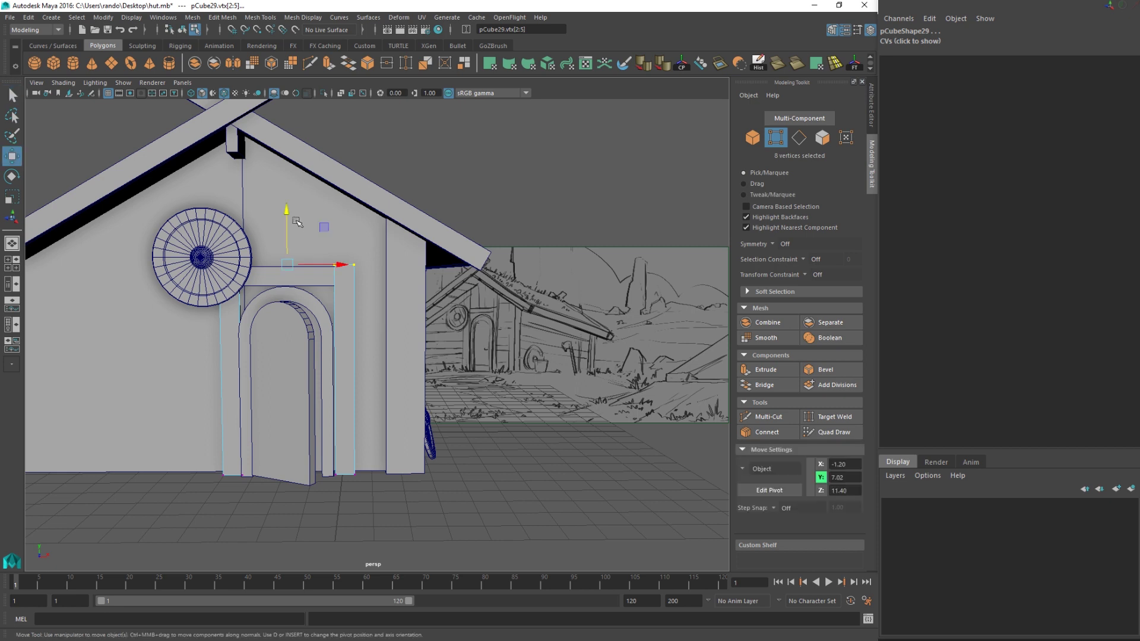
pyautogui.moveTo(287, 212); pyautogui.dragTo(285, 228)
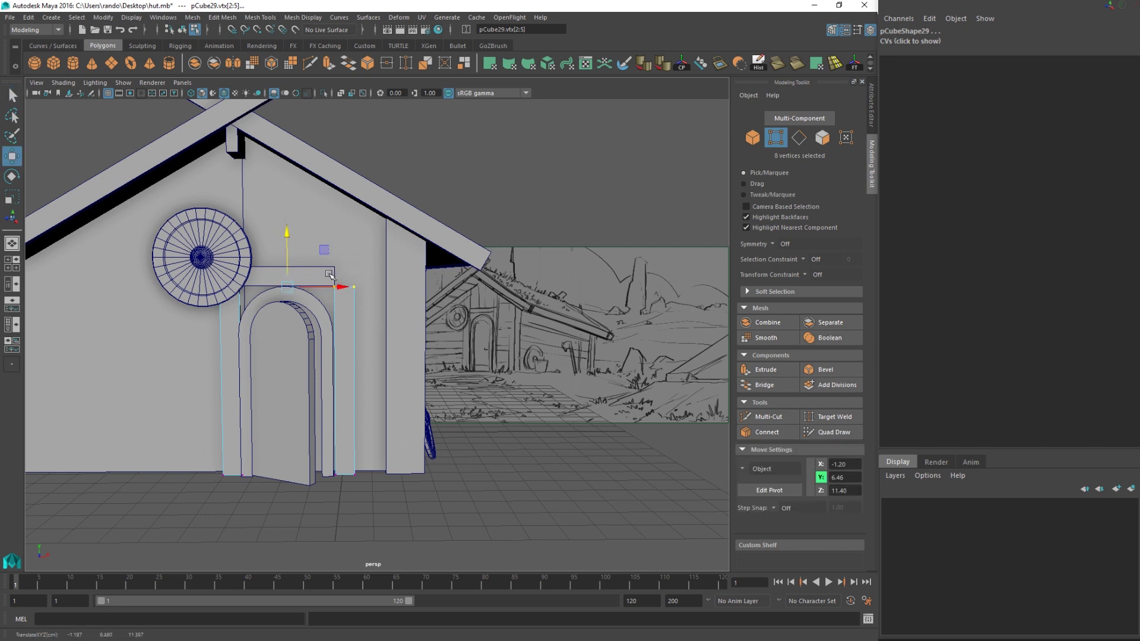
# - Widen the lintel along X so it spans the outer edges of both door posts, and return to object mode
pyautogui.click(329, 275)
pyautogui.press('q')
pyautogui.press('r')
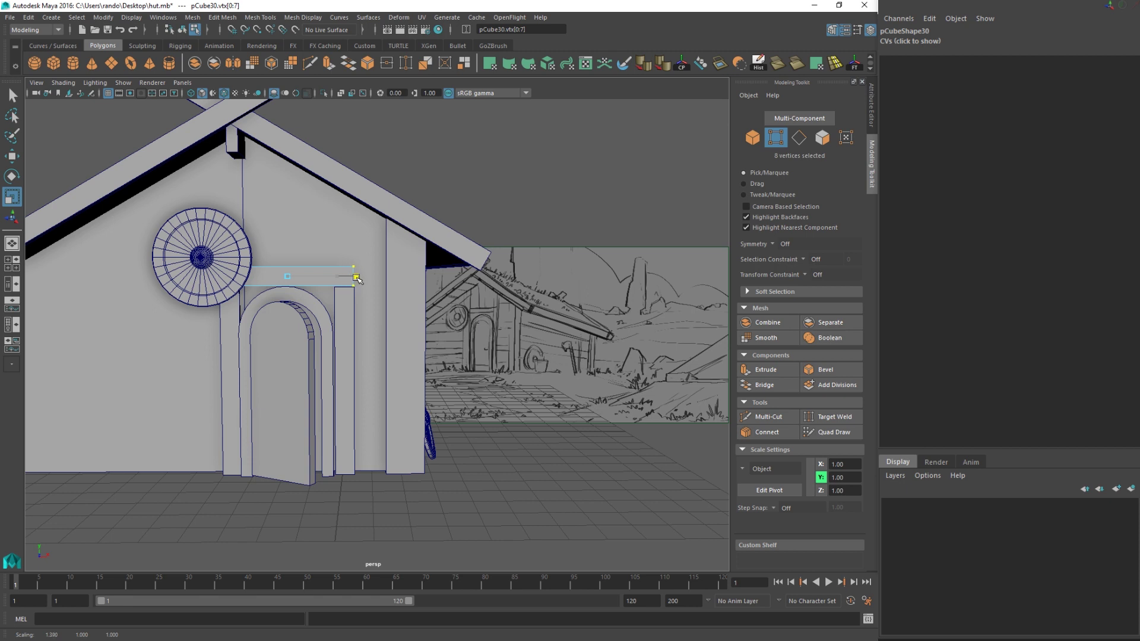
pyautogui.moveTo(358, 279); pyautogui.dragTo(356, 280)
pyautogui.press('q')
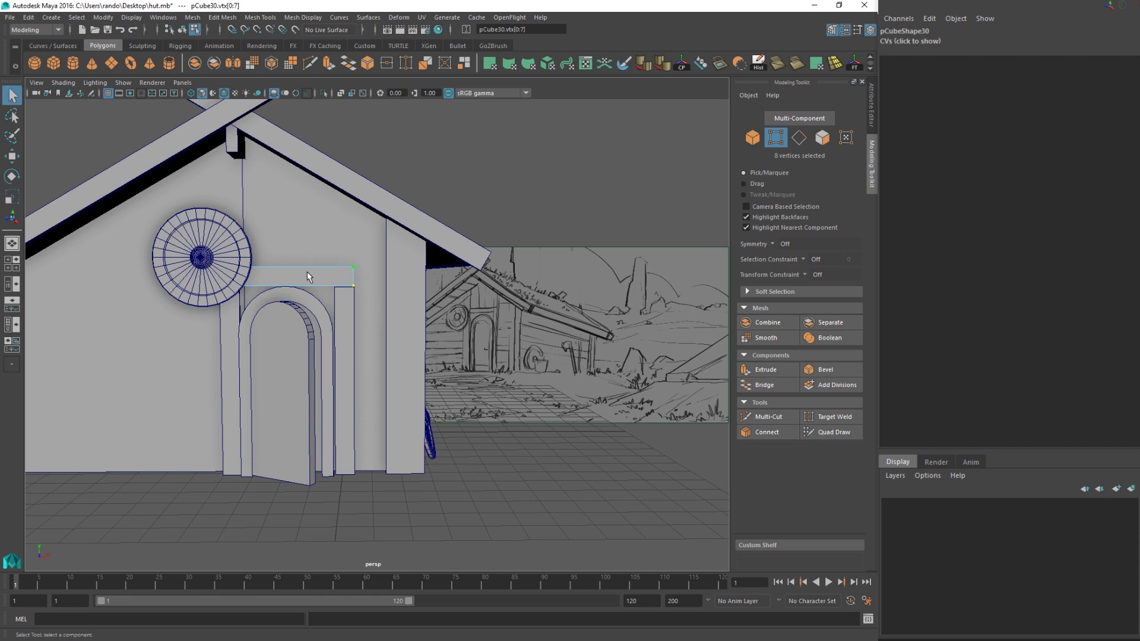
pyautogui.press('F8')
# - Raise the lintel slightly to Y 6.816 and shift it in depth to Z 11.754
pyautogui.press('w')
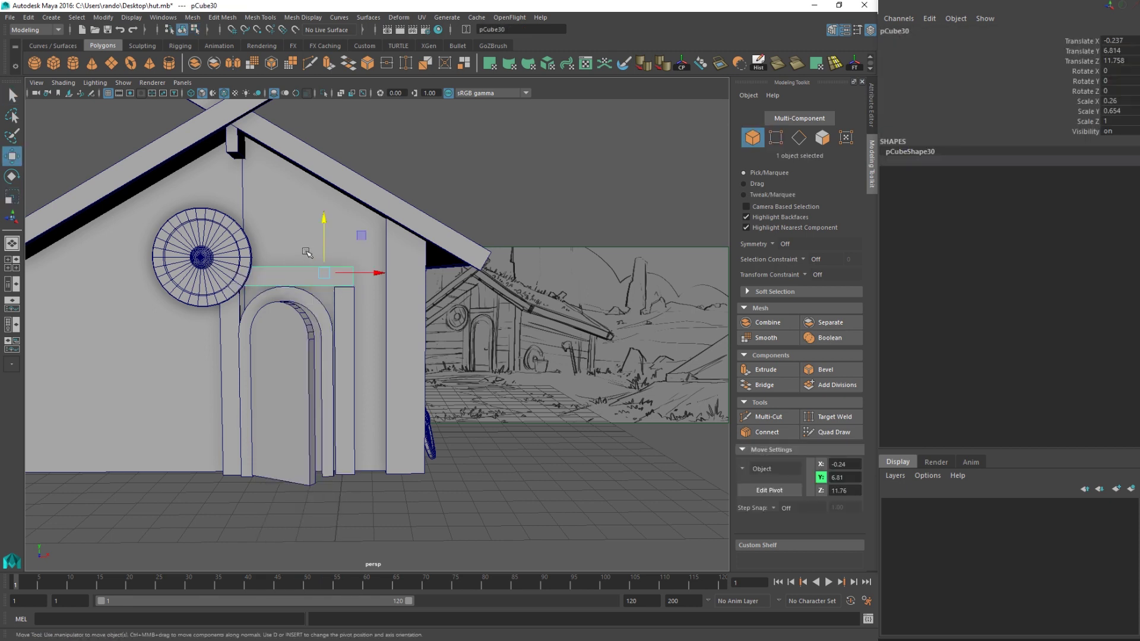
pyautogui.keyDown('alt'); pyautogui.moveTo(350, 254); pyautogui.dragTo(287, 261); pyautogui.keyUp('alt')
pyautogui.press('f')
pyautogui.keyDown('alt'); pyautogui.moveTo(359, 278); pyautogui.dragTo(303, 293); pyautogui.keyUp('alt')
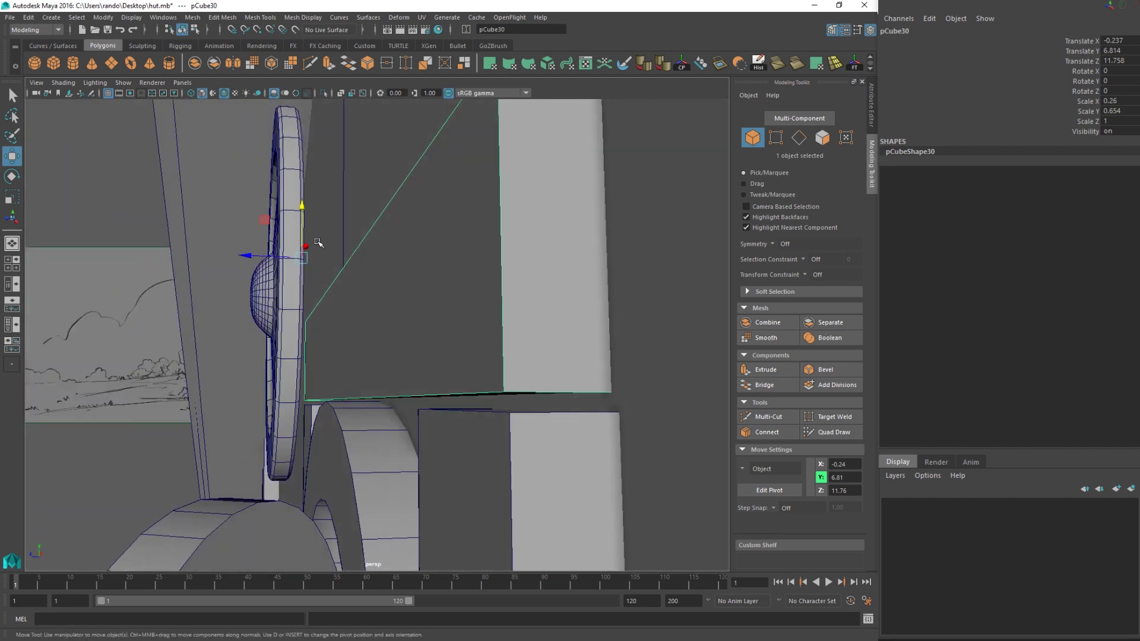
pyautogui.moveTo(299, 211); pyautogui.dragTo(296, 266)
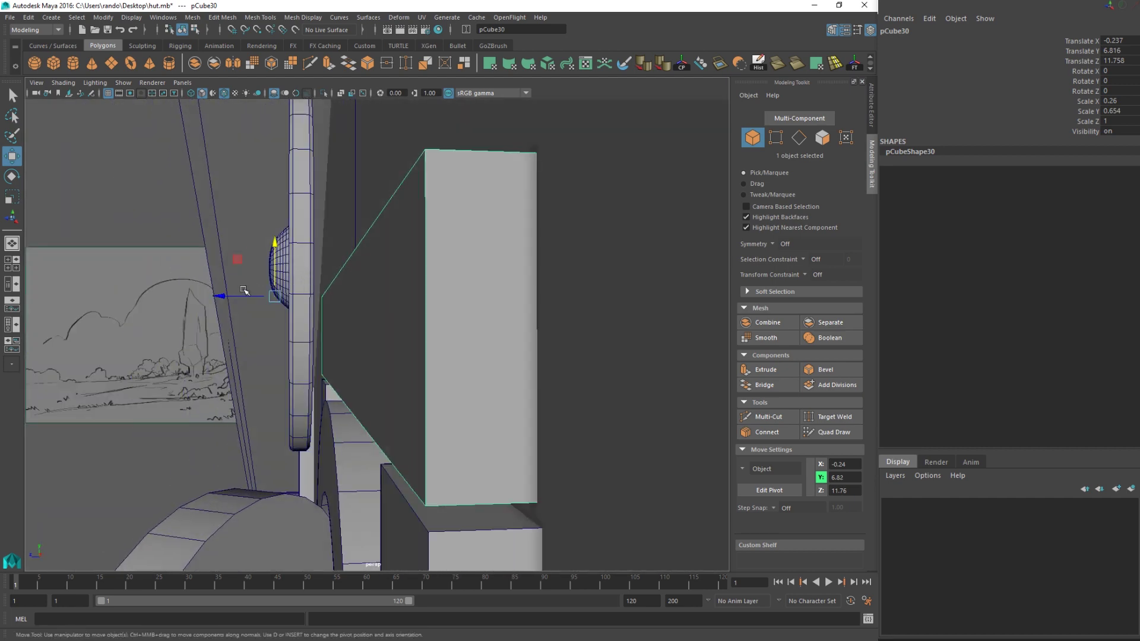
pyautogui.moveTo(223, 294); pyautogui.dragTo(371, 333)
# - Raise the lintel's top four vertices slightly to make it thicker, and return to object mode
pyautogui.moveTo(368, 314); pyautogui.dragTo(318, 313, button='right')
pyautogui.keyDown('alt'); pyautogui.moveTo(318, 313); pyautogui.dragTo(330, 303); pyautogui.keyUp('alt')
pyautogui.moveTo(230, 294); pyautogui.dragTo(569, 335)
pyautogui.moveTo(374, 267); pyautogui.dragTo(379, 255)
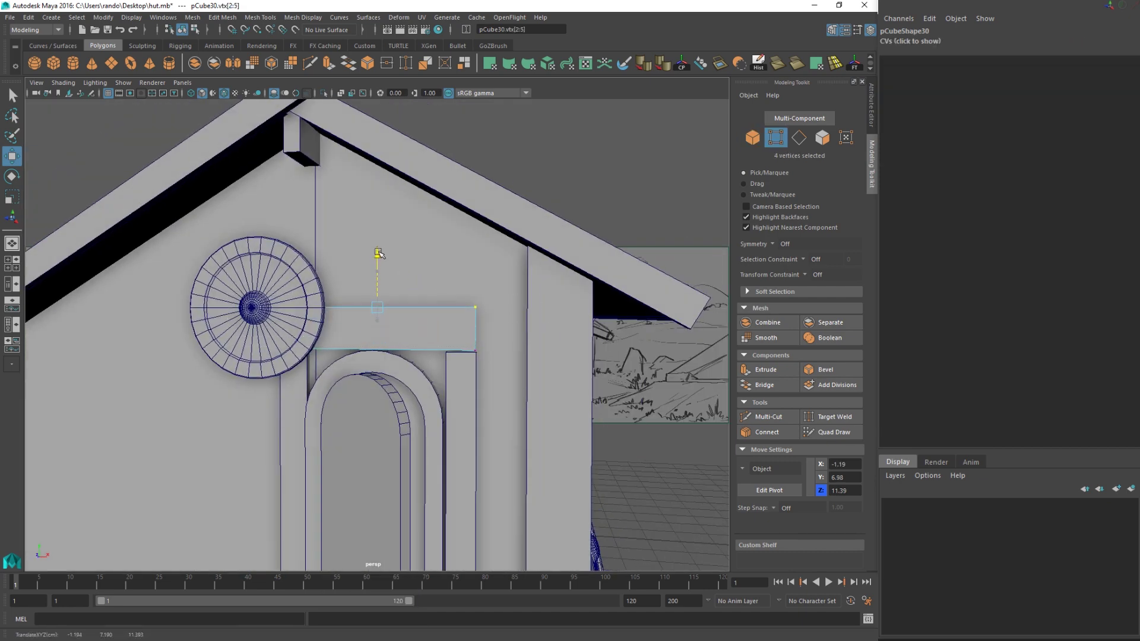
pyautogui.scroll(-5, 379, 253)
pyautogui.keyDown('alt'); pyautogui.moveTo(434, 291); pyautogui.dragTo(395, 311); pyautogui.keyUp('alt')
pyautogui.press('q')
pyautogui.moveTo(403, 315); pyautogui.dragTo(432, 299, button='right')
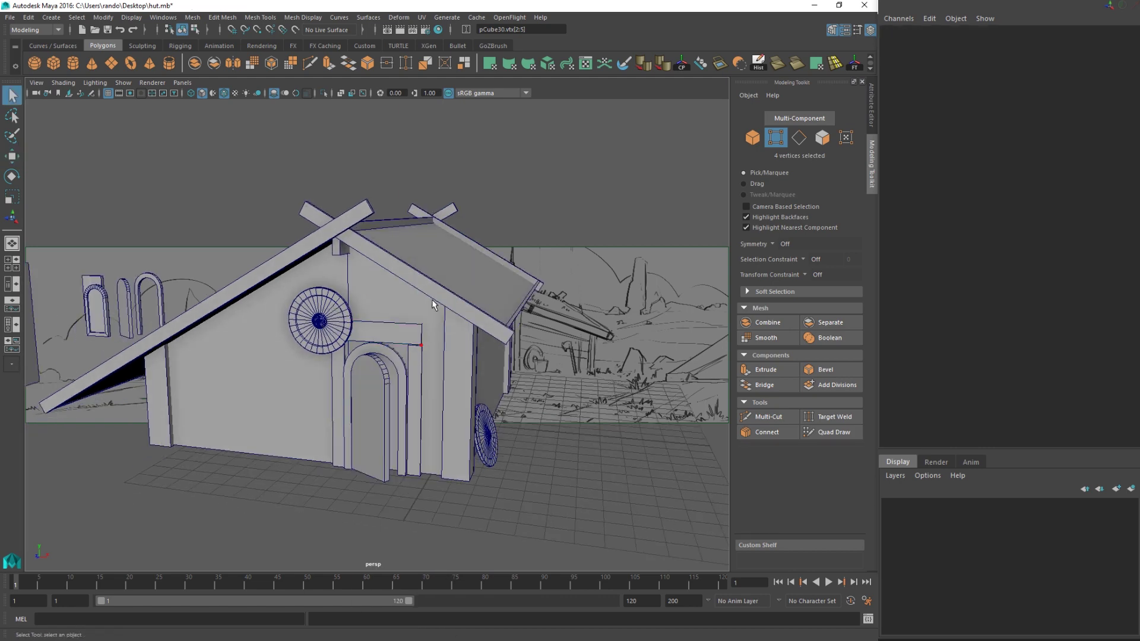
# - Lower the lintel to Y 6.805 so it rests on the door posts, and deselect it
pyautogui.click(409, 335)
pyautogui.scroll(5, 410, 339)
pyautogui.press('w')
pyautogui.keyDown('alt'); pyautogui.moveTo(409, 343); pyautogui.dragTo(394, 314); pyautogui.keyUp('alt')
pyautogui.moveTo(415, 275); pyautogui.dragTo(416, 277)
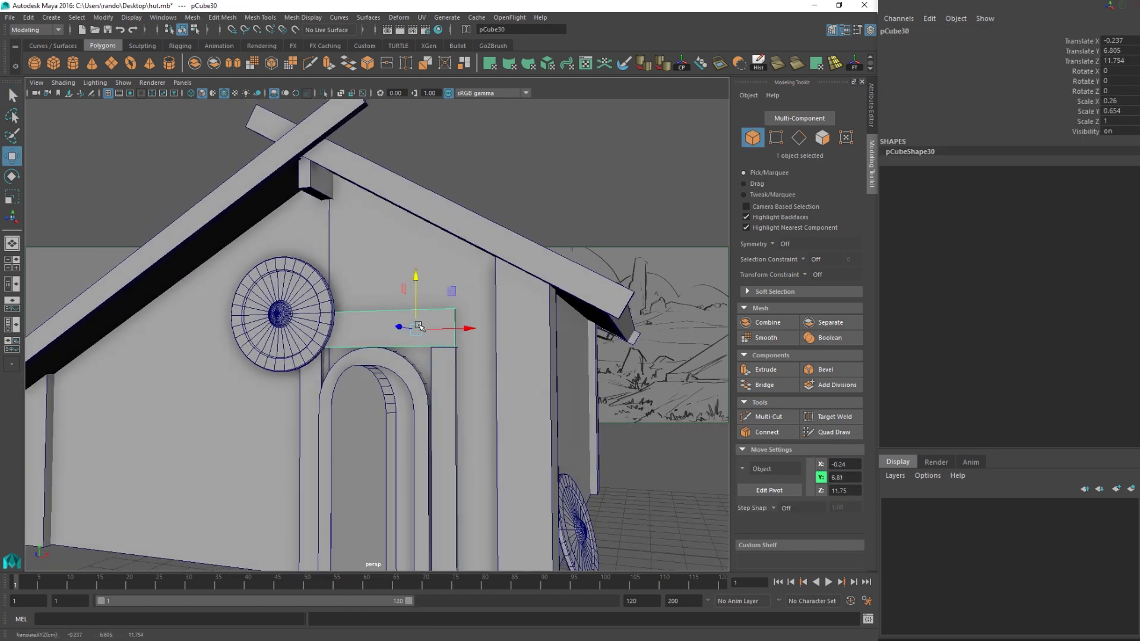
pyautogui.scroll(-5, 478, 409)
pyautogui.click(503, 213)
# - Duplicate the right door post and raise the copy to Y 10.527, above the lintel
pyautogui.keyDown('alt'); pyautogui.moveTo(514, 378); pyautogui.dragTo(309, 414); pyautogui.keyUp('alt')
pyautogui.keyDown('alt'); pyautogui.moveTo(308, 414); pyautogui.dragTo(255, 415, button='middle'); pyautogui.keyUp('alt')
pyautogui.keyDown('alt'); pyautogui.moveTo(256, 416); pyautogui.dragTo(338, 409); pyautogui.keyUp('alt')
pyautogui.keyDown('alt'); pyautogui.moveTo(338, 408); pyautogui.dragTo(450, 414, button='middle'); pyautogui.keyUp('alt')
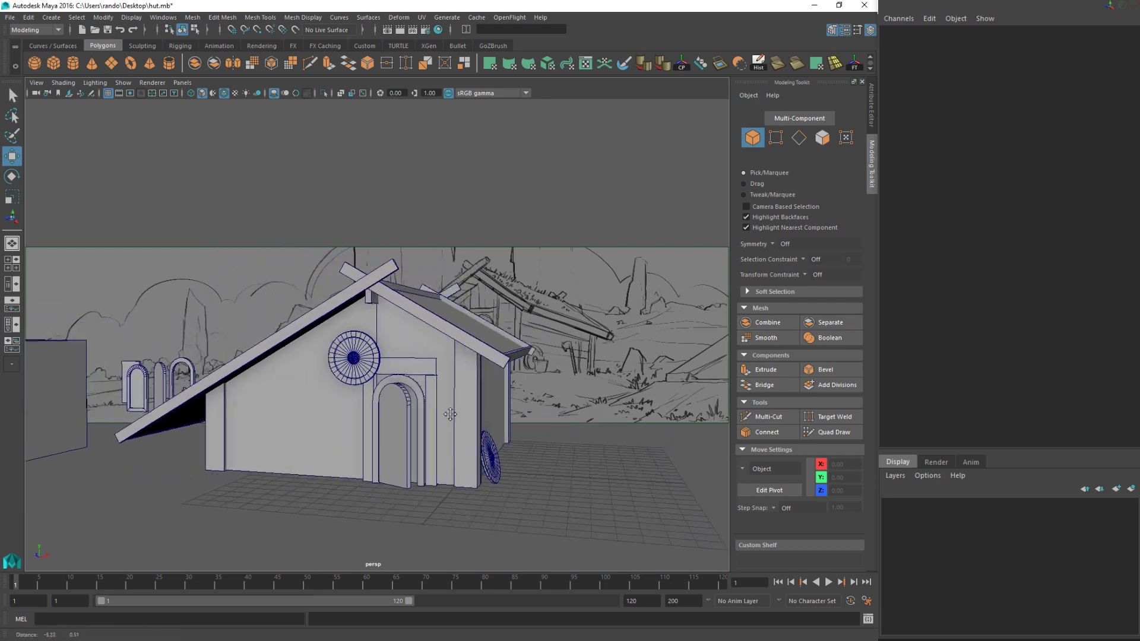
pyautogui.keyDown('alt'); pyautogui.moveTo(450, 414); pyautogui.dragTo(447, 318); pyautogui.keyUp('alt')
pyautogui.scroll(2, 420, 394)
pyautogui.click(439, 419)
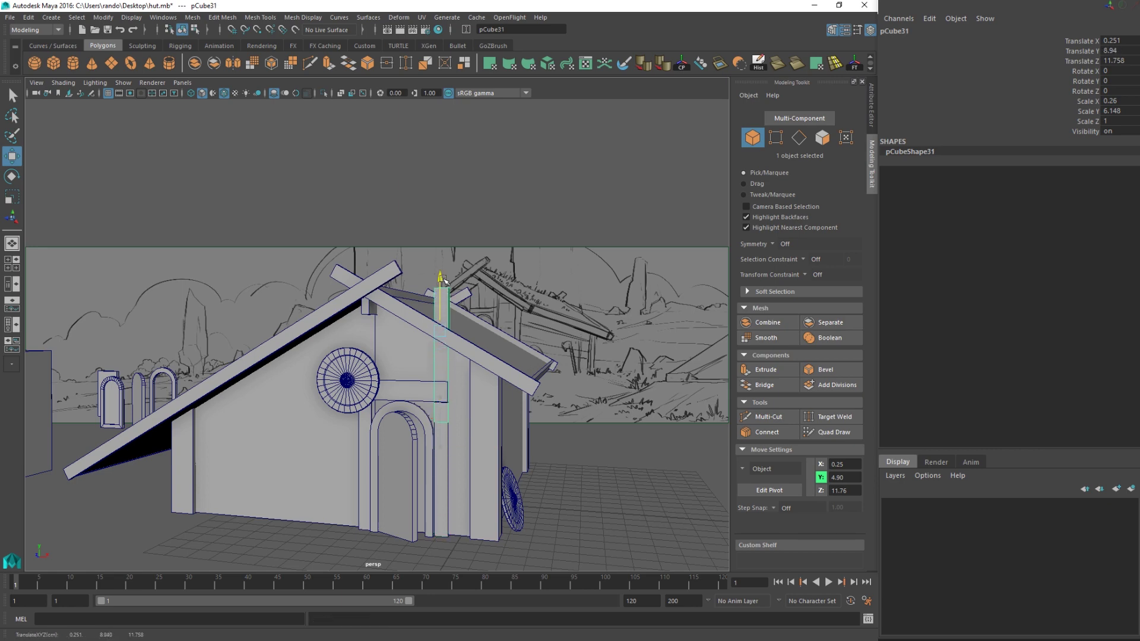
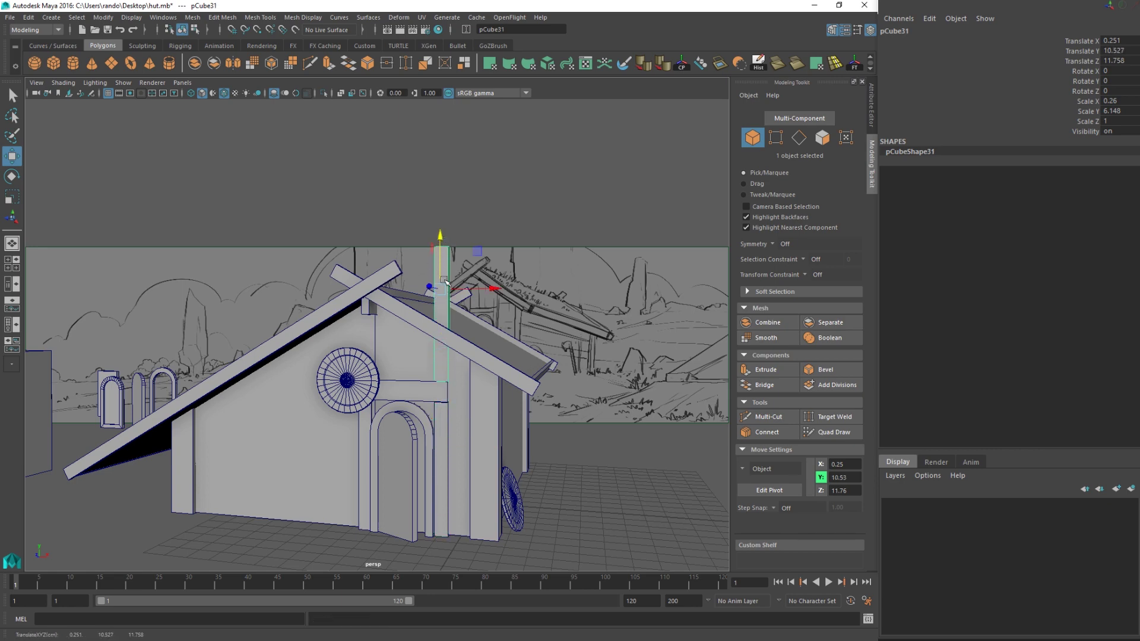
# - Lower the raised post's top vertices until they sit beneath the roof beam, and return to object mode
pyautogui.keyDown('alt'); pyautogui.moveTo(445, 280); pyautogui.dragTo(453, 259); pyautogui.keyUp('alt')
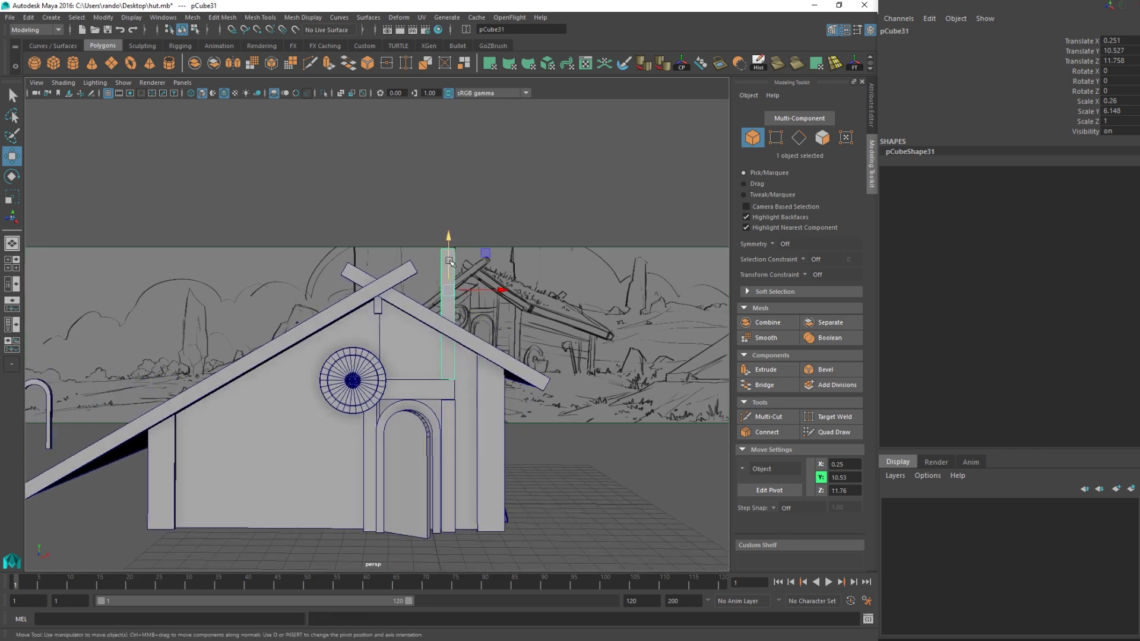
pyautogui.moveTo(450, 261); pyautogui.dragTo(404, 261, button='right')
pyautogui.moveTo(444, 200); pyautogui.dragTo(469, 335)
pyautogui.press('q')
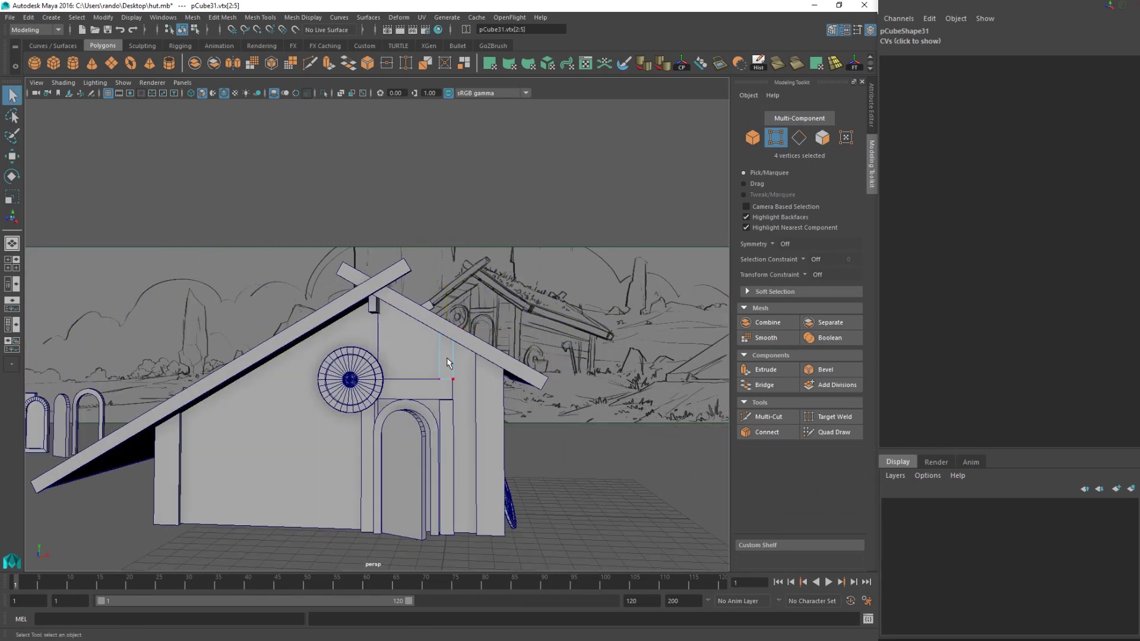
pyautogui.moveTo(446, 359); pyautogui.dragTo(498, 302, button='right')
# - Center the short post's pivot, widen it to Scale X 0.365, and place it at X 0.113
pyautogui.click(442, 348)
pyautogui.press('r')
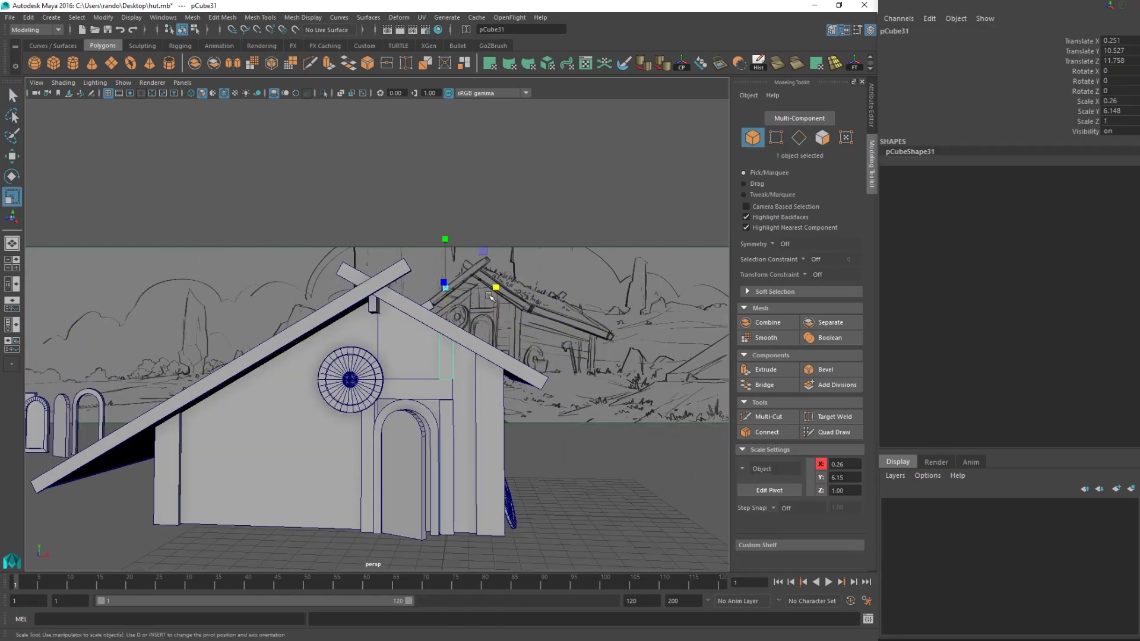
pyautogui.click(682, 64)
pyautogui.moveTo(497, 355); pyautogui.dragTo(464, 356)
pyautogui.press('w')
# - Duplicate the short post as a gable plank, narrow the copy to Scale X 0.198, and place it at X -0.499
pyautogui.hotkey('ctrl', 'd')
pyautogui.press('r')
pyautogui.press('w')
pyautogui.keyDown('shift'); pyautogui.click(451, 371); pyautogui.keyUp('shift')
# - Duplicate the narrow plank to X -2.769 at the lintel's left end, and move the round shield off the front wall
pyautogui.click(425, 362)
pyautogui.hotkey('ctrl', 'd')
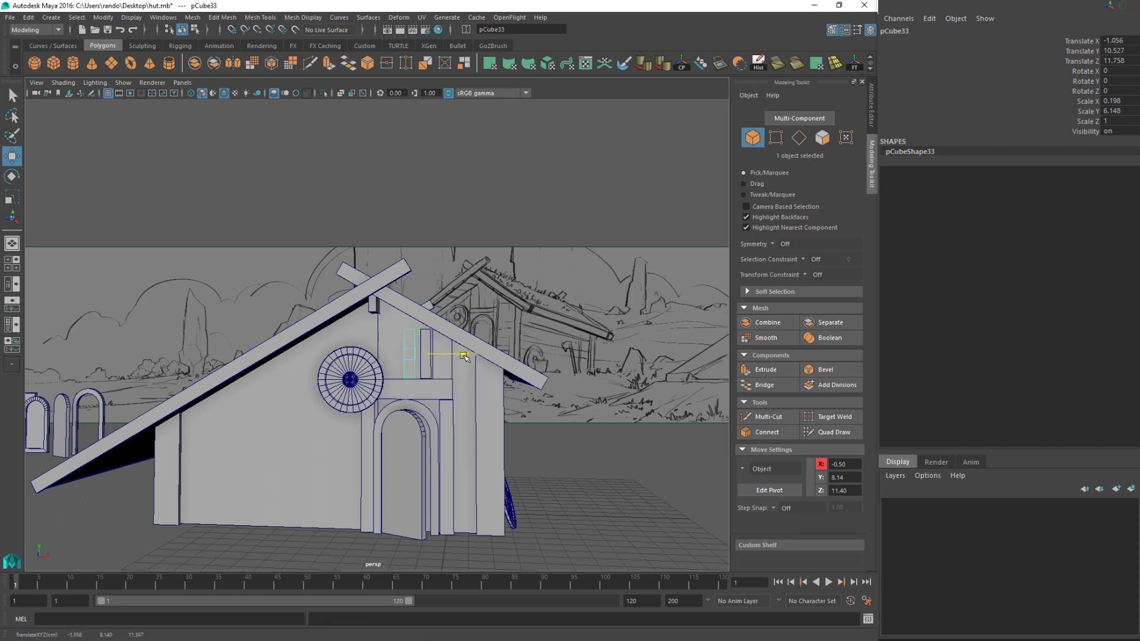
pyautogui.click(337, 369)
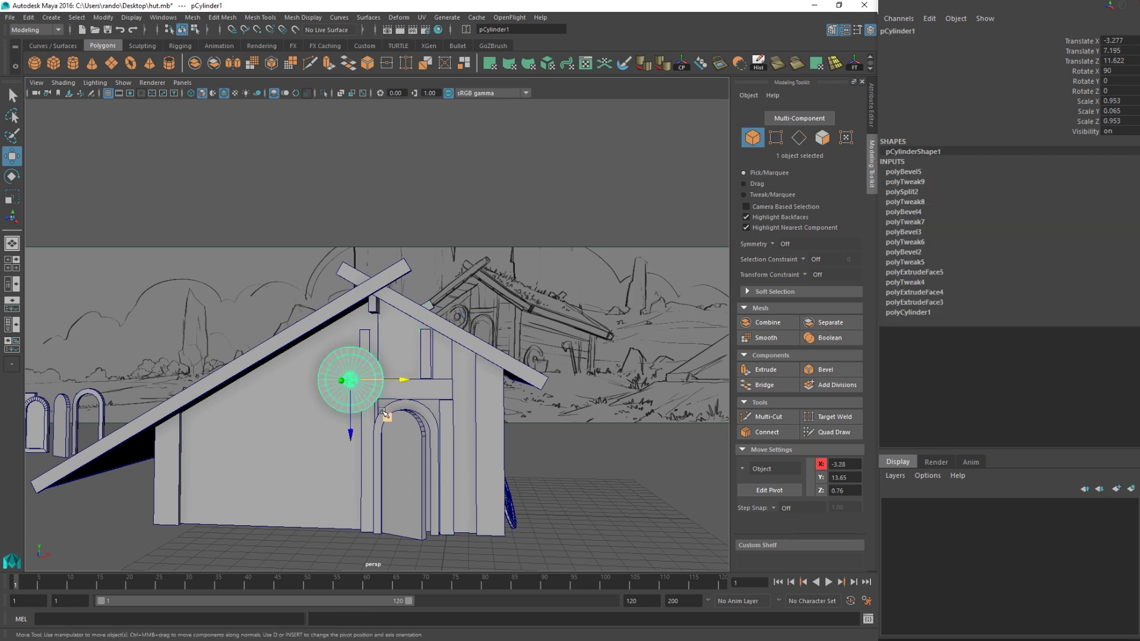
pyautogui.moveTo(385, 414); pyautogui.dragTo(278, 311)
# - Widen the leftmost gable plank to Scale X 0.396 and align it with the lintel's left end at X -2.505
pyautogui.click(364, 356)
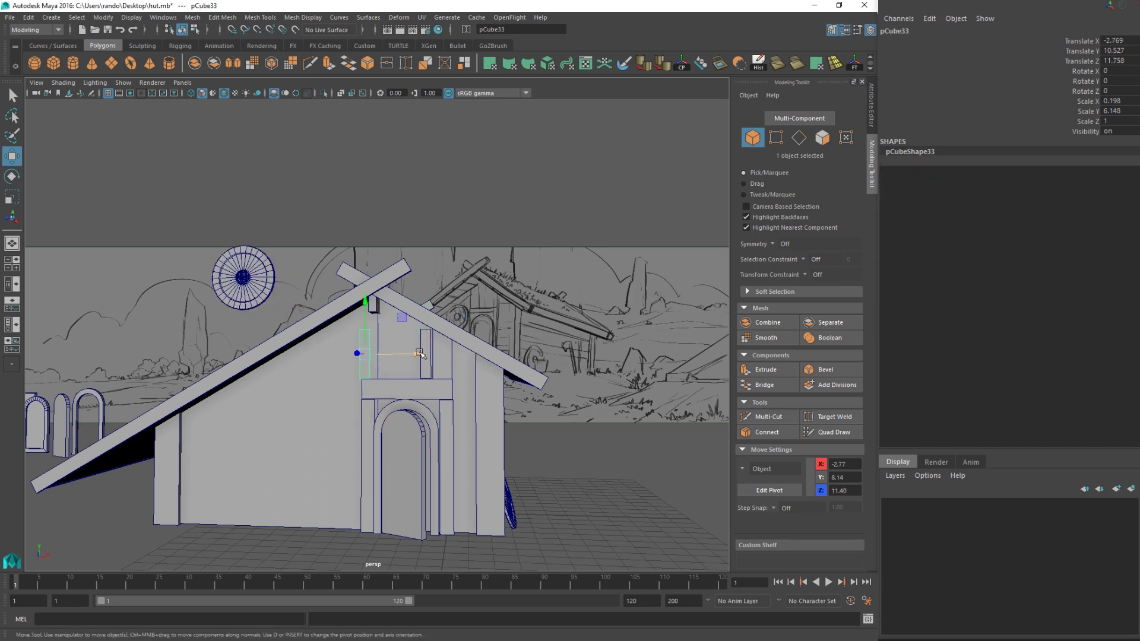
pyautogui.moveTo(419, 353); pyautogui.dragTo(428, 355)
pyautogui.press('r')
pyautogui.press('w')
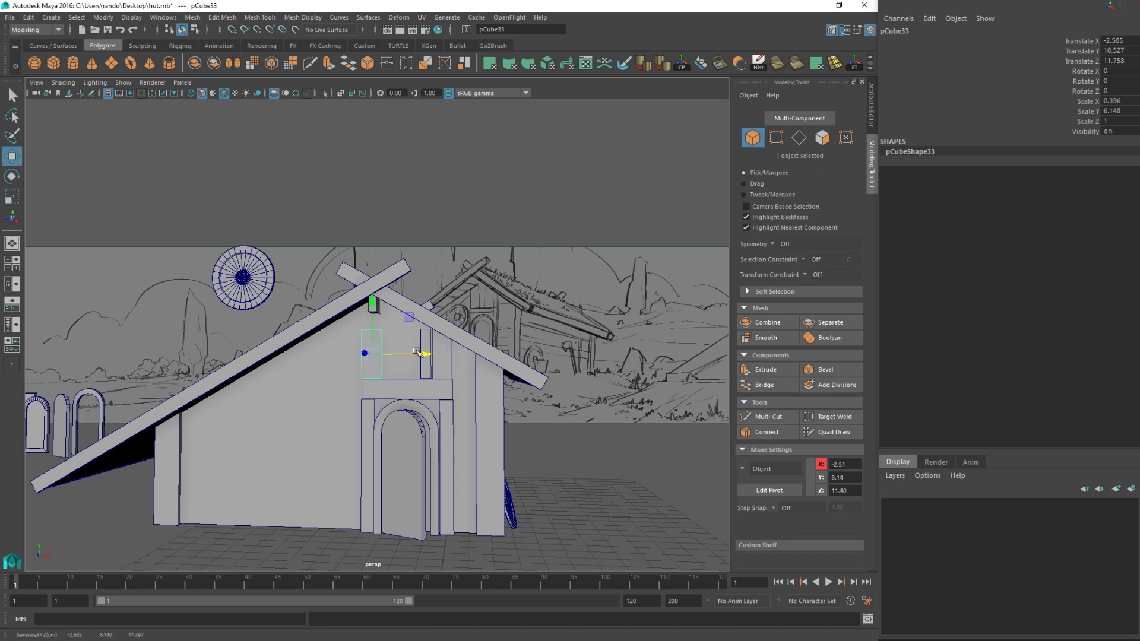
# - Add two more plank copies to fill the gable gap, setting the narrow one to Scale X 0.148 at X -1.879
pyautogui.hotkey('ctrl', 'd')
pyautogui.moveTo(419, 353)
pyautogui.mouseDown()
pyautogui.moveTo(465, 355)
pyautogui.moveTo(434, 356)
pyautogui.mouseUp()
pyautogui.press('r')
pyautogui.press('w')
pyautogui.press('r')
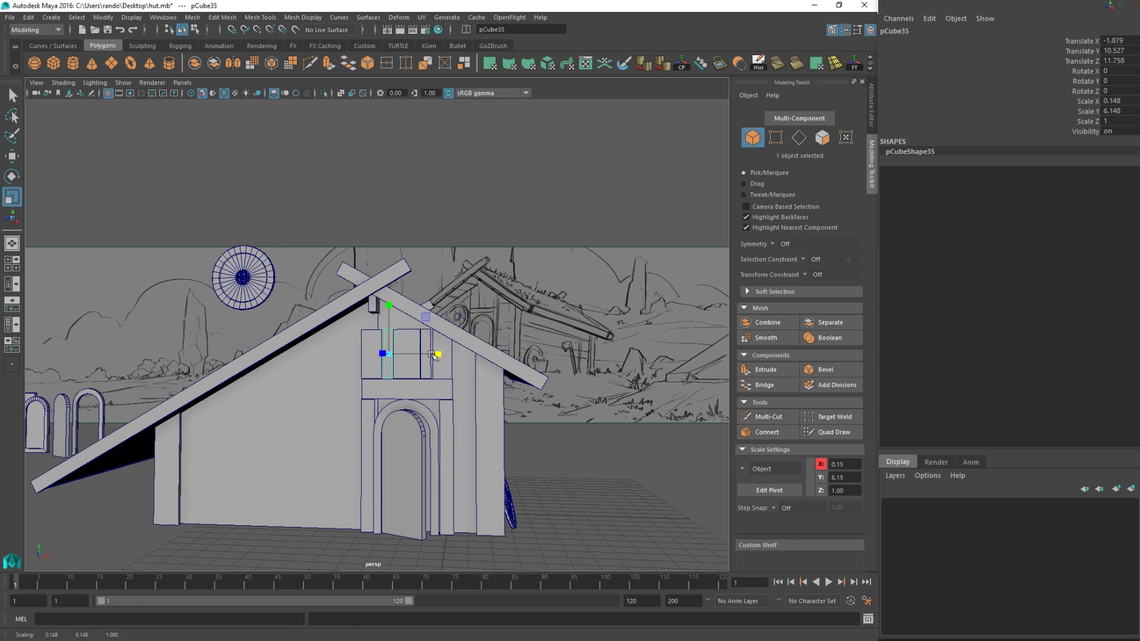
pyautogui.press('w')
# - Widen the leftmost gable plank to Scale X 0.448 and place it at X -2.485
pyautogui.click(373, 354)
pyautogui.press('r')
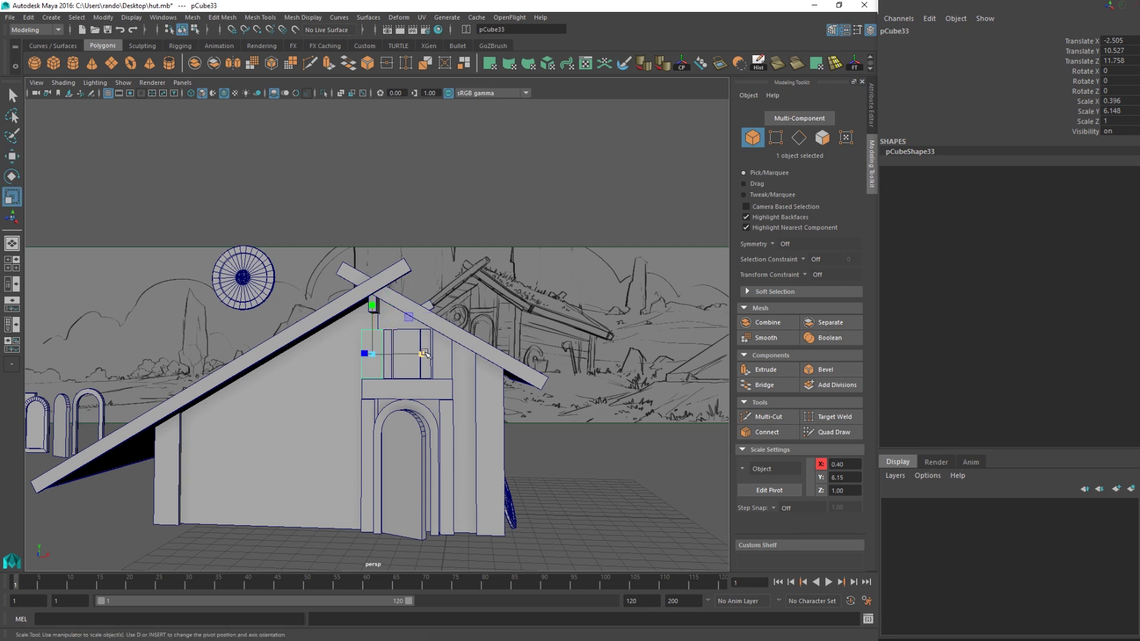
pyautogui.moveTo(423, 354); pyautogui.dragTo(416, 338)
pyautogui.press('w')
# - Select all five gable planks and raise their top vertices to Y 10.04
pyautogui.hotkey('ctrl', 'd')
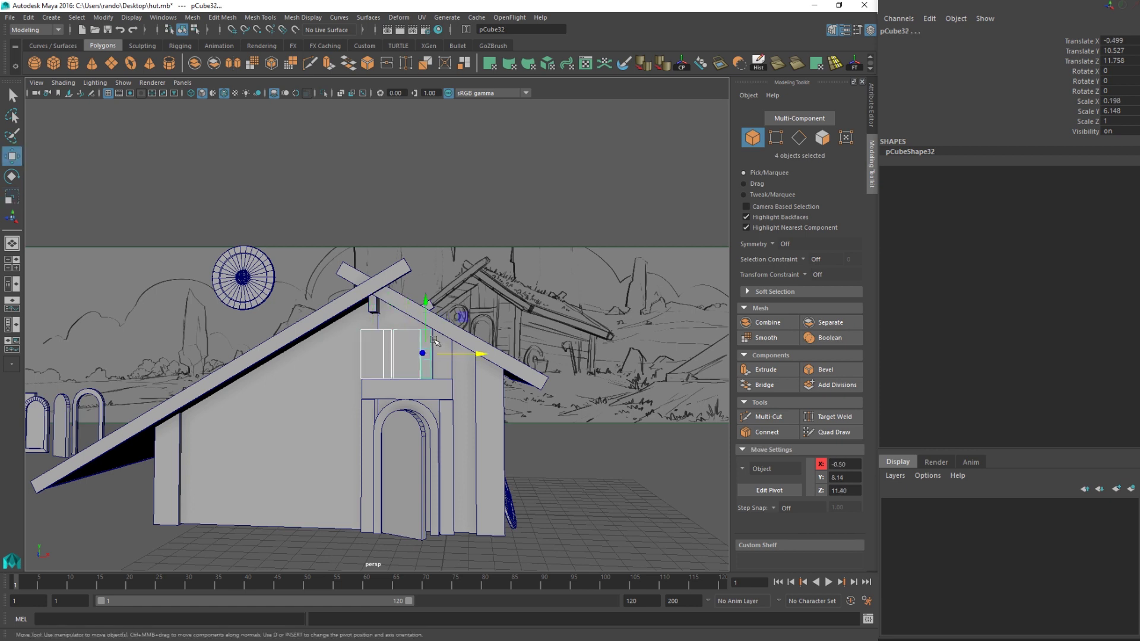
pyautogui.click(195, 29)
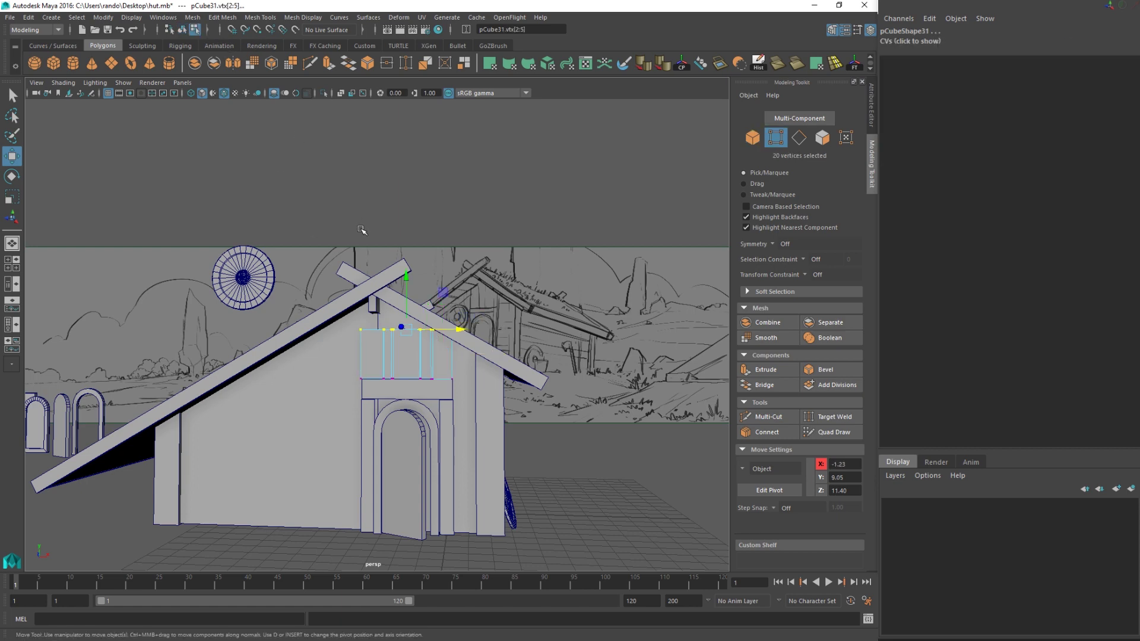
pyautogui.moveTo(294, 249); pyautogui.dragTo(516, 345)
pyautogui.moveTo(408, 279); pyautogui.dragTo(414, 254)
pyautogui.keyDown('alt'); pyautogui.moveTo(436, 261); pyautogui.dragTo(386, 269); pyautogui.keyUp('alt')
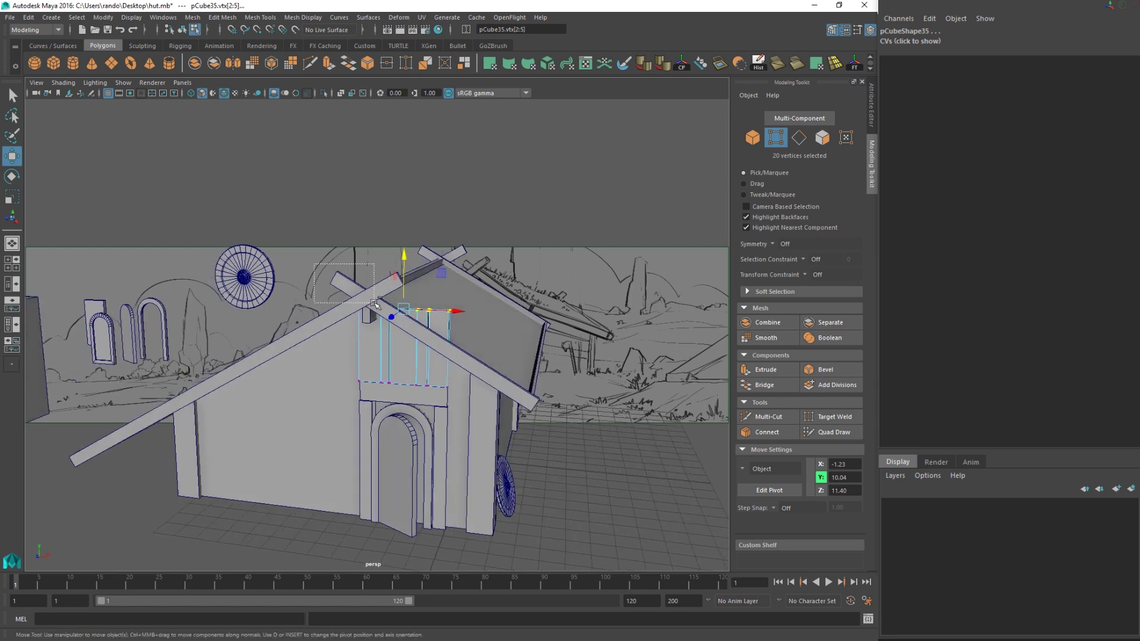
# - Lower the top vertices of the right-hand gable planks to follow the roof slope, and return to object mode
pyautogui.moveTo(409, 340); pyautogui.dragTo(409, 341)
pyautogui.moveTo(433, 255); pyautogui.dragTo(422, 356)
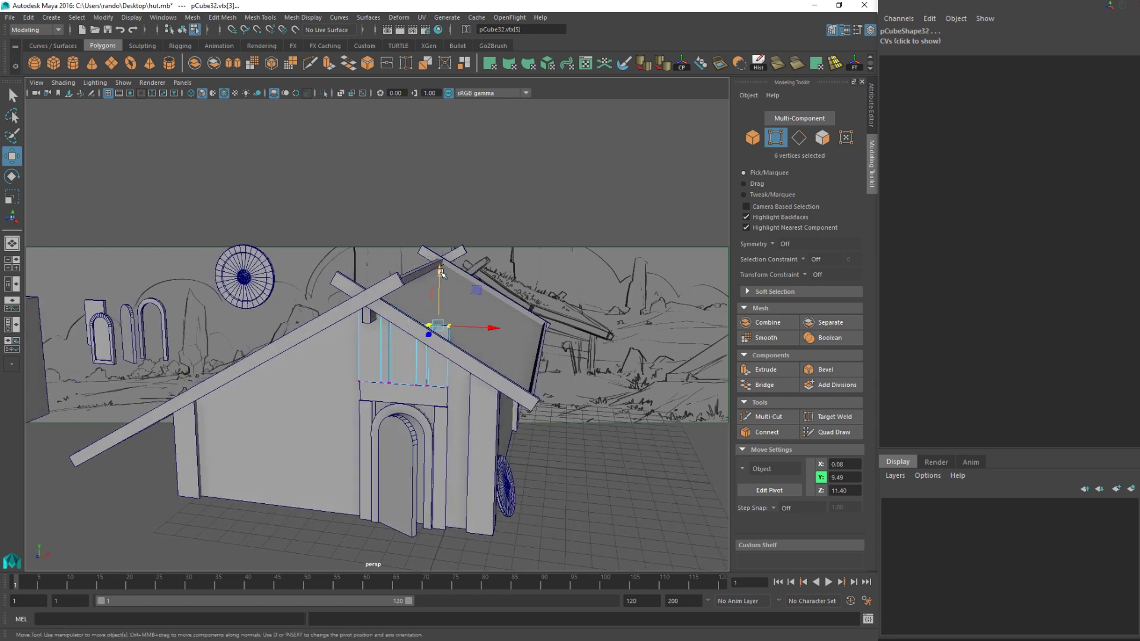
pyautogui.moveTo(441, 271); pyautogui.dragTo(440, 279)
pyautogui.moveTo(399, 300)
pyautogui.keyDown('ctrl'); pyautogui.mouseDown()
pyautogui.moveTo(437, 359)
pyautogui.moveTo(448, 273)
pyautogui.moveTo(412, 313)
pyautogui.mouseUp(); pyautogui.keyUp('ctrl')
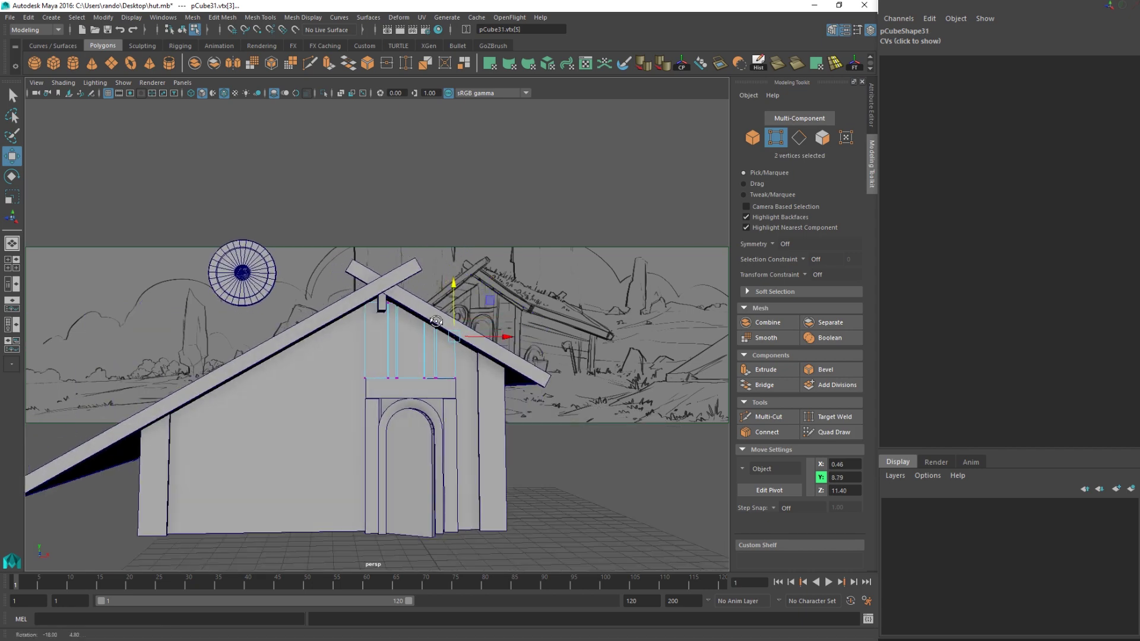
pyautogui.press('q')
pyautogui.moveTo(412, 313); pyautogui.dragTo(415, 336, button='right')
pyautogui.moveTo(449, 299); pyautogui.dragTo(451, 300, button='right')
# - Duplicate the lintel and move the copy onto the front wall, left of the door
pyautogui.scroll(-5, 429, 375)
pyautogui.moveTo(429, 375)
pyautogui.keyDown('alt'); pyautogui.mouseDown()
pyautogui.moveTo(409, 391)
pyautogui.moveTo(422, 390)
pyautogui.mouseUp(); pyautogui.keyUp('alt')
pyautogui.scroll(4, 410, 403)
pyautogui.keyDown('alt'); pyautogui.moveTo(421, 391); pyautogui.dragTo(358, 386, button='middle'); pyautogui.keyUp('alt')
pyautogui.keyDown('alt'); pyautogui.moveTo(358, 386); pyautogui.dragTo(376, 389); pyautogui.keyUp('alt')
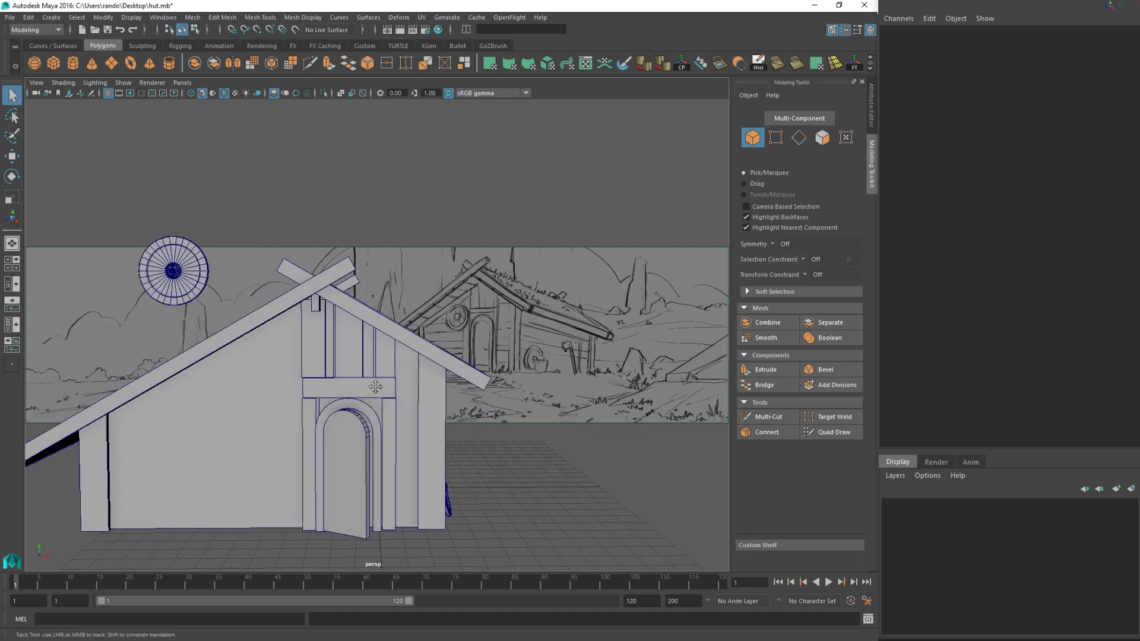
pyautogui.keyDown('alt'); pyautogui.moveTo(377, 389); pyautogui.dragTo(349, 384, button='middle'); pyautogui.keyUp('alt')
pyautogui.click(348, 388)
pyautogui.press('w')
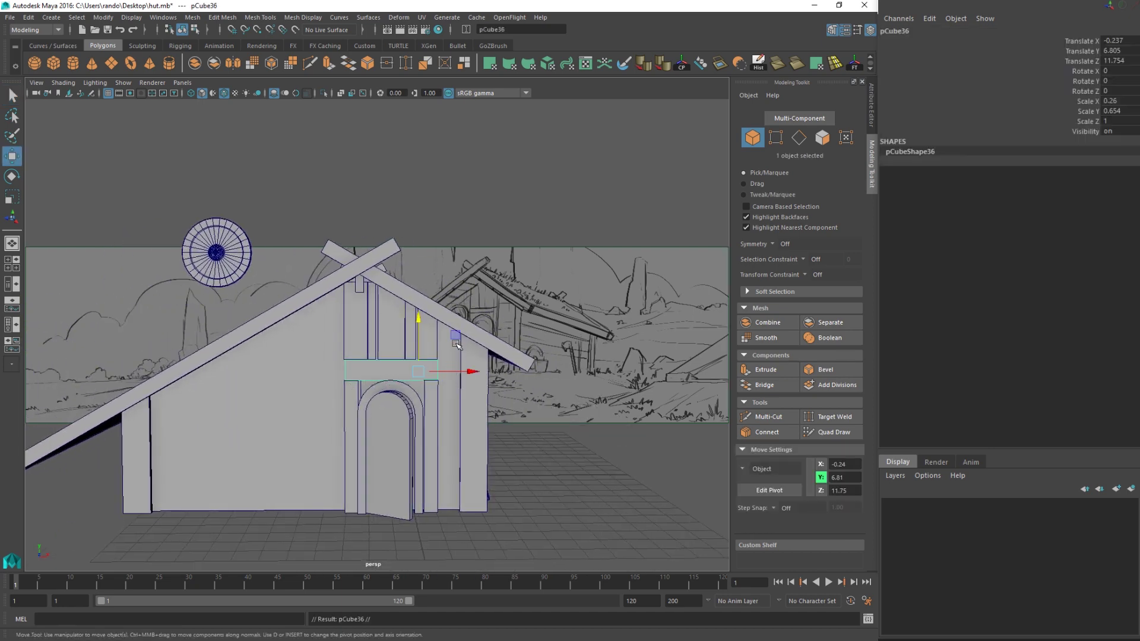
pyautogui.moveTo(457, 346); pyautogui.dragTo(355, 406, button='middle')
# - Select the five gable planks together, shift them slightly in depth along Z, and deselect them
pyautogui.click(362, 336)
pyautogui.press('f')
pyautogui.keyDown('alt'); pyautogui.moveTo(396, 384); pyautogui.dragTo(470, 416); pyautogui.keyUp('alt')
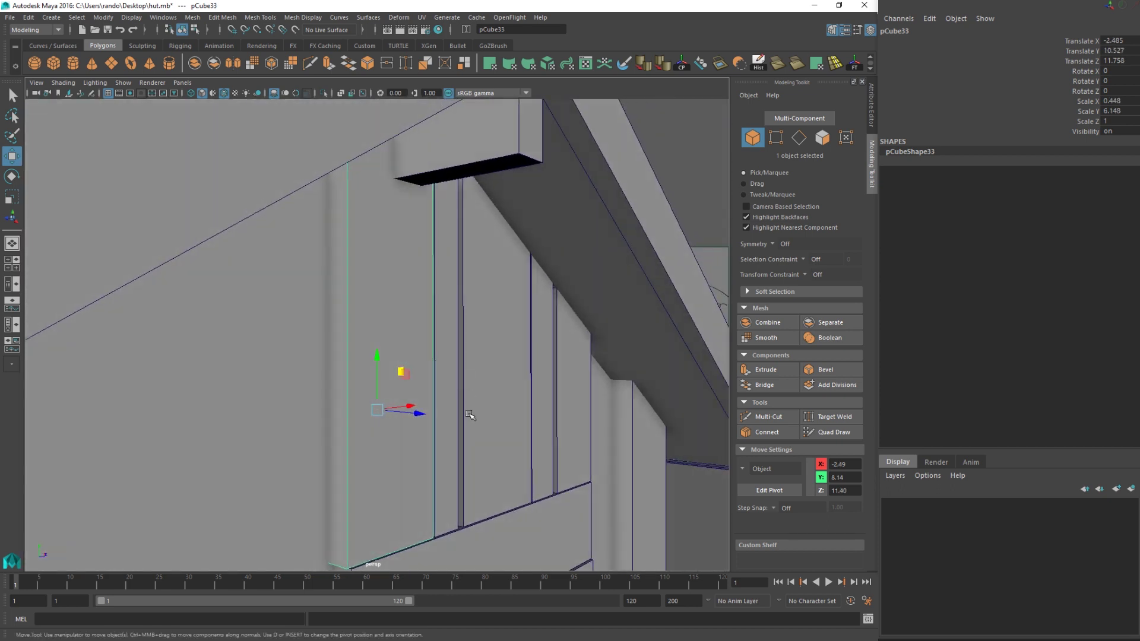
pyautogui.keyDown('shift'); pyautogui.click(454, 458); pyautogui.keyUp('shift')
pyautogui.keyDown('shift'); pyautogui.click(511, 448); pyautogui.keyUp('shift')
pyautogui.keyDown('shift'); pyautogui.click(570, 444); pyautogui.keyUp('shift')
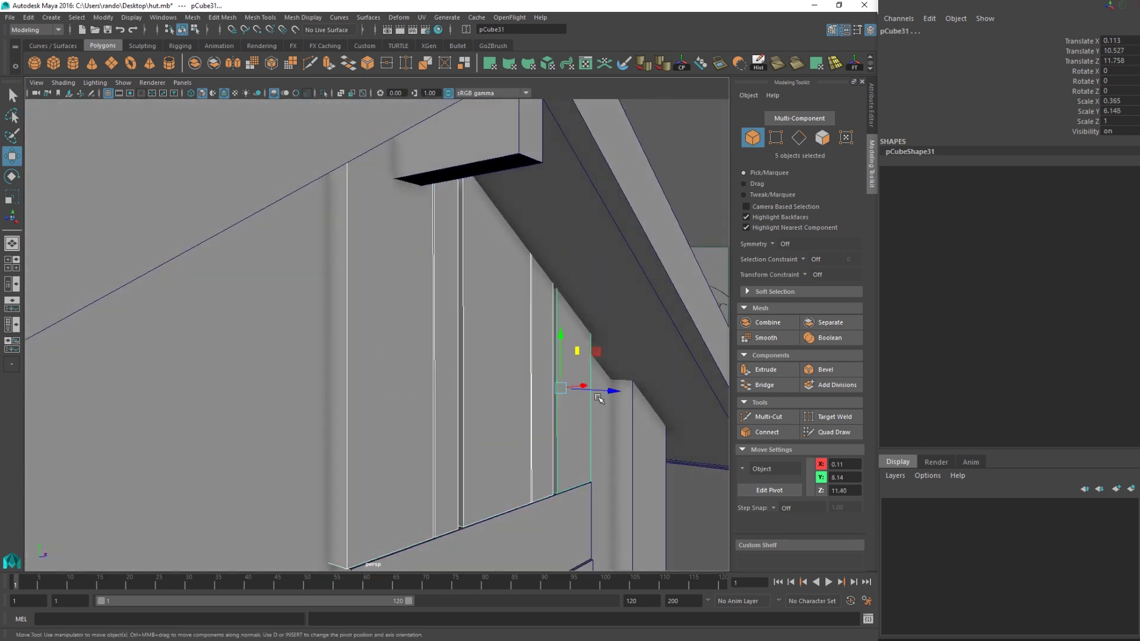
pyautogui.moveTo(599, 399); pyautogui.dragTo(599, 393)
pyautogui.scroll(-5, 461, 479)
pyautogui.click(591, 478)
# - Stretch the copied wall plank to Scale X 0.671 and fit it between the corner post and door frame at X -4.613, Y 4.046
pyautogui.keyDown('alt'); pyautogui.moveTo(590, 479); pyautogui.dragTo(341, 466); pyautogui.keyUp('alt')
pyautogui.keyDown('alt'); pyautogui.moveTo(341, 466); pyautogui.dragTo(425, 407, button='middle'); pyautogui.keyUp('alt')
pyautogui.keyDown('alt'); pyautogui.moveTo(425, 407); pyautogui.dragTo(393, 404, button='right'); pyautogui.keyUp('alt')
pyautogui.keyDown('alt'); pyautogui.moveTo(393, 404); pyautogui.dragTo(309, 435); pyautogui.keyUp('alt')
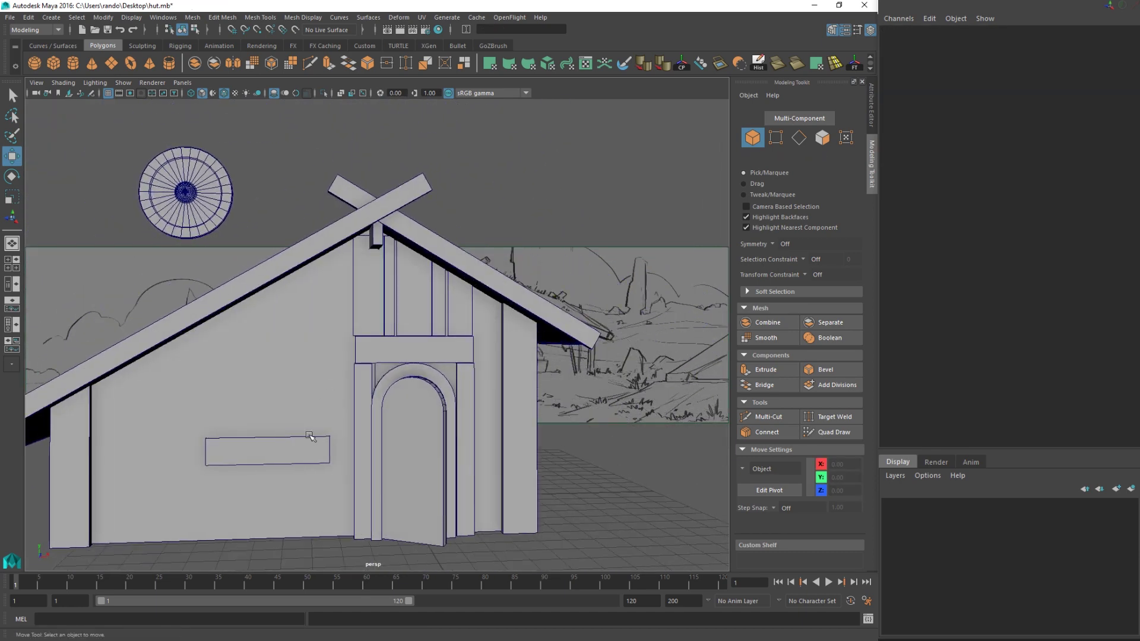
pyautogui.click(310, 436)
pyautogui.scroll(-5, 372, 451)
pyautogui.keyDown('alt'); pyautogui.moveTo(374, 452); pyautogui.dragTo(405, 271); pyautogui.keyUp('alt')
pyautogui.press('r')
pyautogui.press('w')
pyautogui.press('r')
pyautogui.moveTo(366, 391); pyautogui.dragTo(394, 390)
pyautogui.keyDown('alt'); pyautogui.moveTo(396, 375); pyautogui.dragTo(413, 434); pyautogui.keyUp('alt')
pyautogui.press('w')
pyautogui.moveTo(368, 390); pyautogui.dragTo(363, 390)
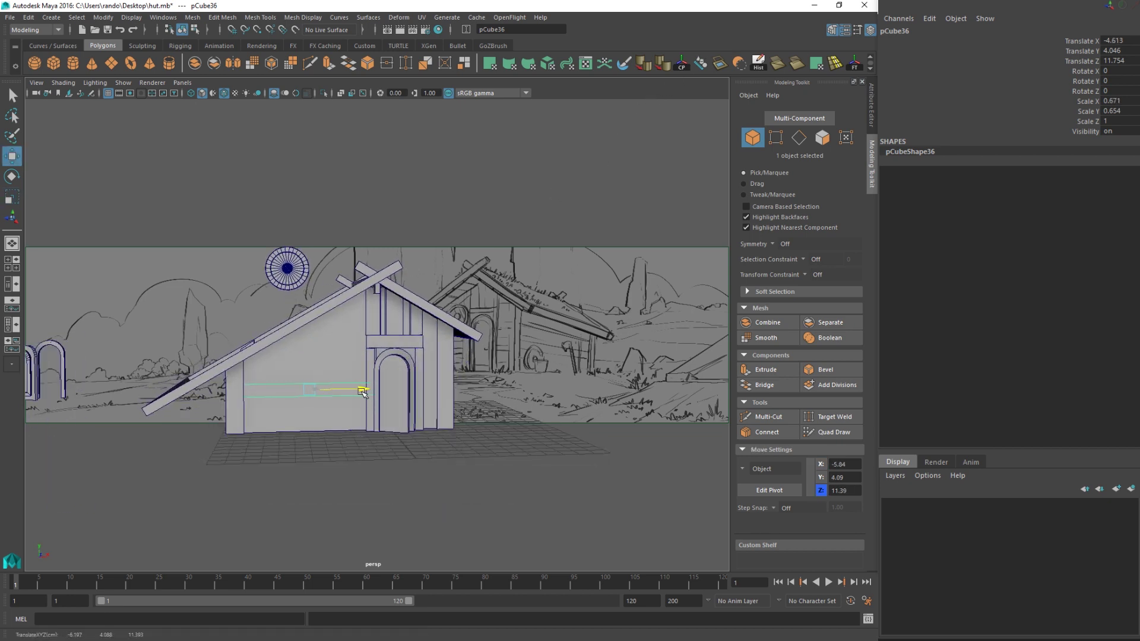
# - Reduce the front wall plank's height to Scale Y 0.478
pyautogui.keyDown('alt'); pyautogui.moveTo(362, 384); pyautogui.dragTo(306, 406, button='middle'); pyautogui.keyUp('alt')
pyautogui.press('r')
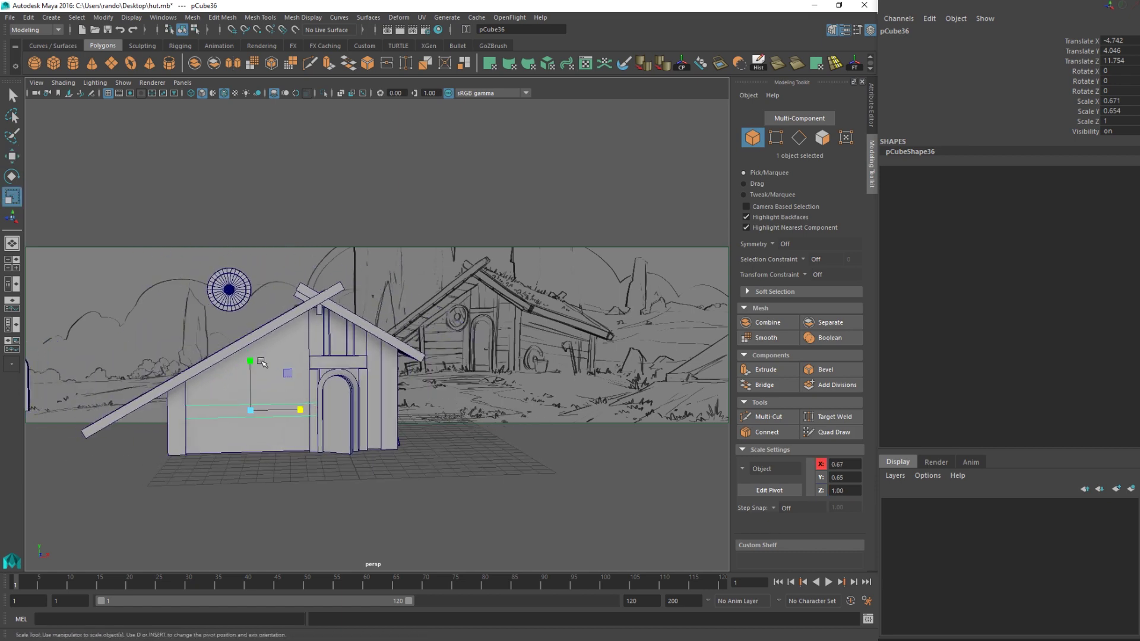
pyautogui.moveTo(252, 361); pyautogui.dragTo(252, 374)
pyautogui.press('f')
pyautogui.scroll(-5, 306, 413)
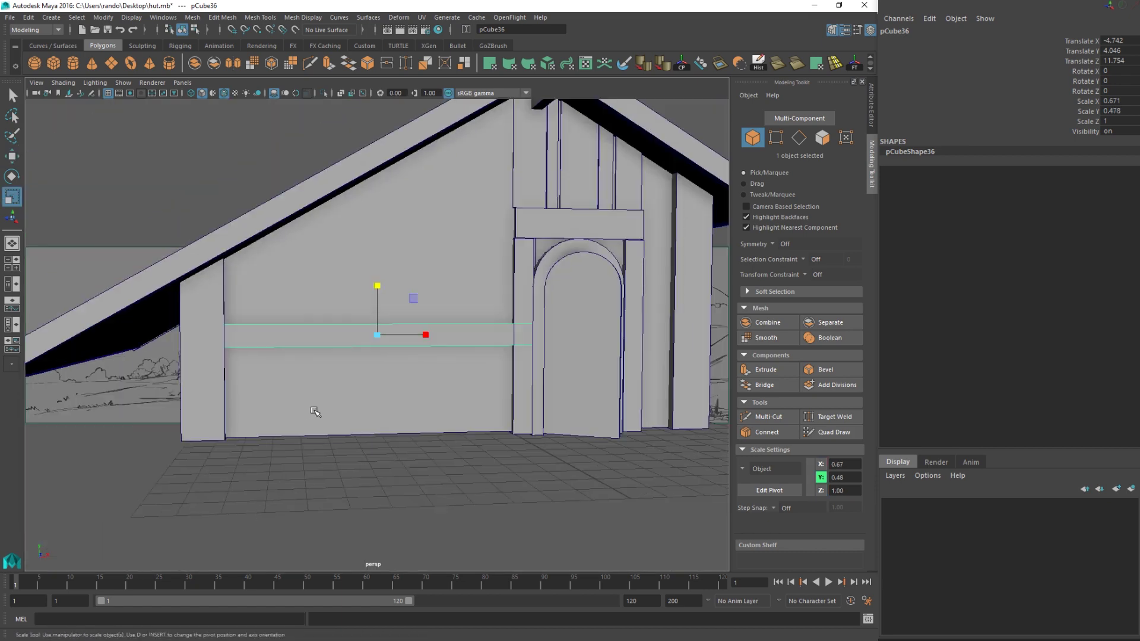
# - Duplicate the wall plank repeatedly and stack the copies upward past the roof beam, placing the highest at Y 9.486
pyautogui.keyDown('alt'); pyautogui.moveTo(333, 367); pyautogui.dragTo(376, 202); pyautogui.keyUp('alt')
pyautogui.press('w')
pyautogui.hotkey('ctrl', 'd')
pyautogui.hotkey('ctrl', 'd')
pyautogui.hotkey('ctrl', 'd')
pyautogui.hotkey('ctrl', 'd')
pyautogui.hotkey('ctrl', 'd')
pyautogui.hotkey('ctrl', 'd')
pyautogui.hotkey('ctrl', 'd')
pyautogui.hotkey('ctrl', 'd')
pyautogui.moveTo(376, 203); pyautogui.dragTo(381, 86)
pyautogui.hotkey('ctrl', 'd')
pyautogui.hotkey('ctrl', 'd')
pyautogui.hotkey('ctrl', 'd')
pyautogui.hotkey('ctrl', 'd')
pyautogui.keyDown('alt'); pyautogui.moveTo(386, 138); pyautogui.dragTo(368, 288, button='middle'); pyautogui.keyUp('alt')
pyautogui.hotkey('ctrl', 'd')
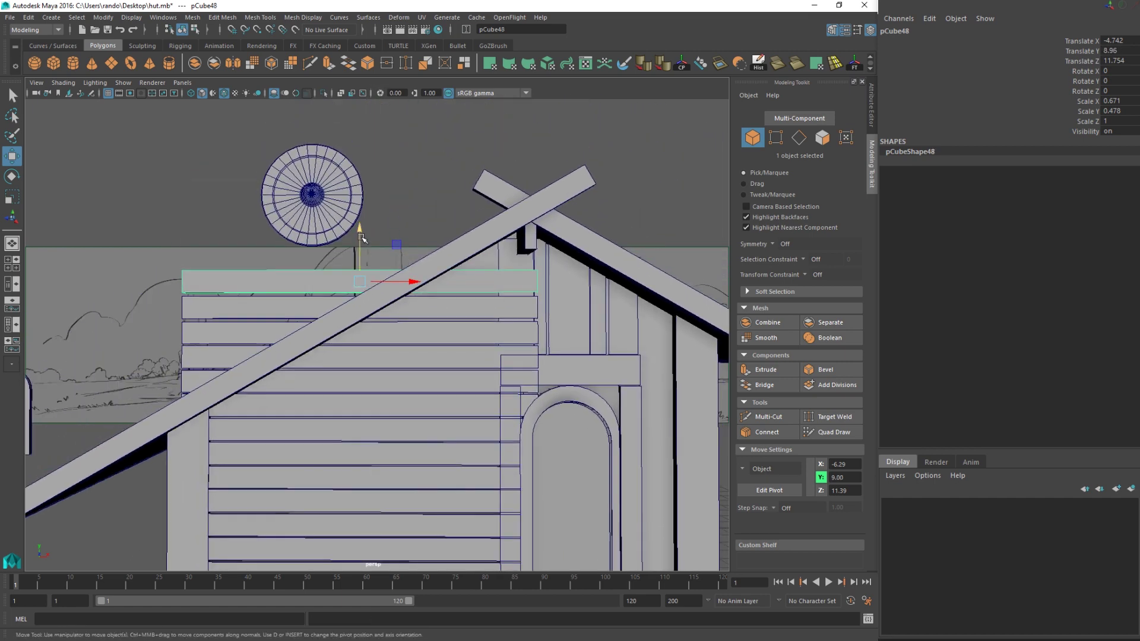
pyautogui.moveTo(359, 229); pyautogui.dragTo(365, 208)
# - Select the three topmost planks together and lower them slightly, bringing the highest one to Y 9.473
pyautogui.click(457, 309)
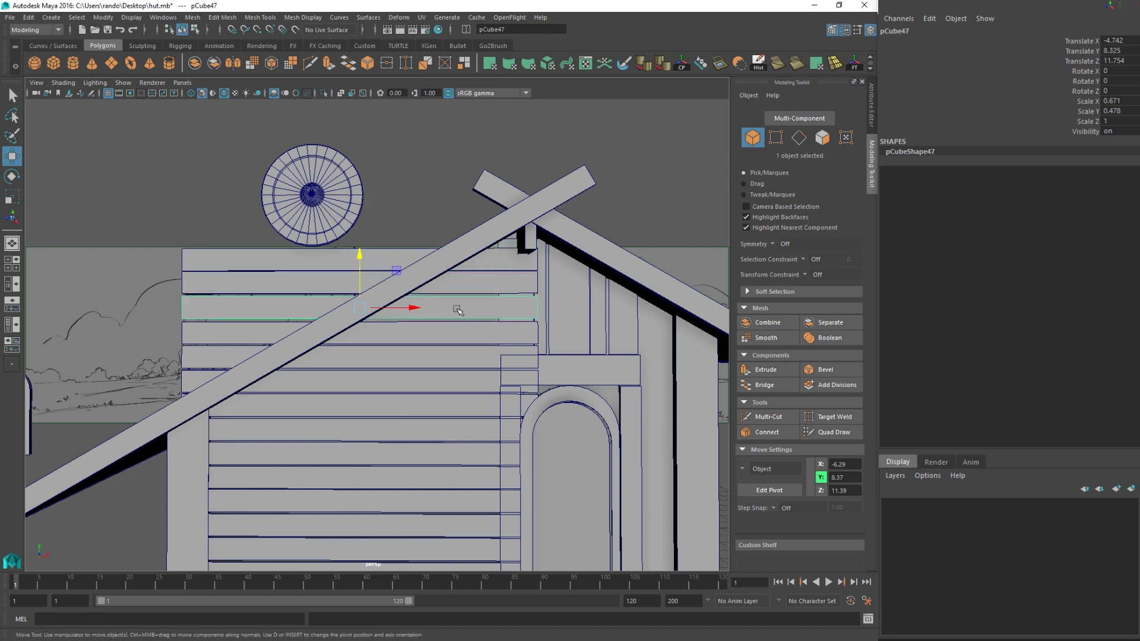
pyautogui.keyDown('shift'); pyautogui.click(460, 276); pyautogui.keyUp('shift')
pyautogui.click(340, 262)
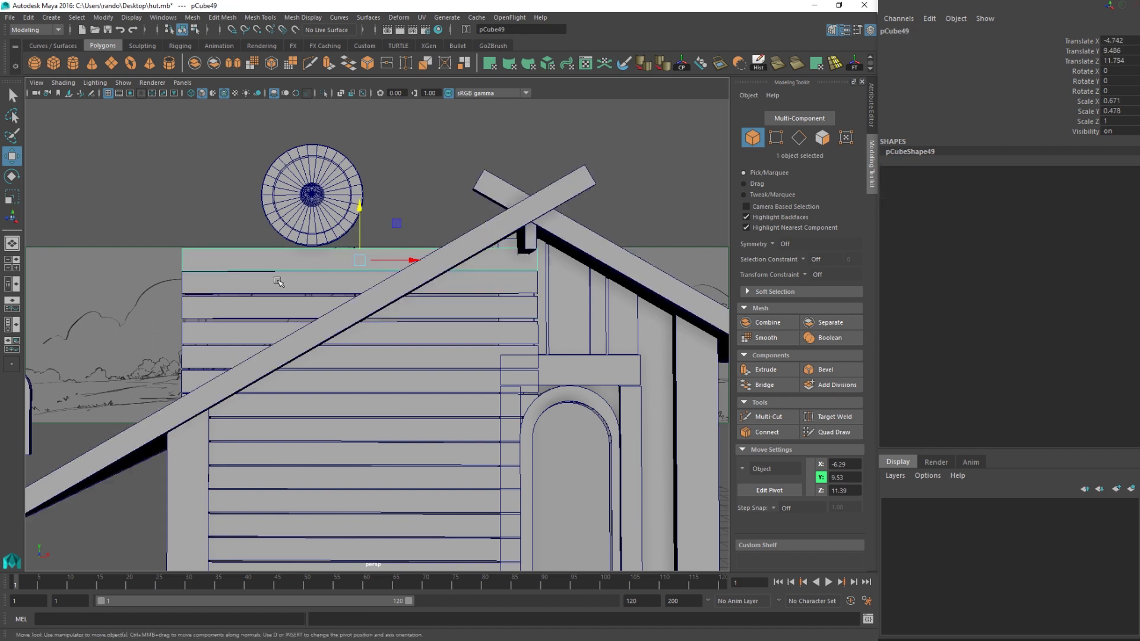
pyautogui.keyDown('shift'); pyautogui.click(263, 283); pyautogui.keyUp('shift')
pyautogui.keyDown('shift'); pyautogui.click(253, 302); pyautogui.keyUp('shift')
pyautogui.moveTo(358, 257); pyautogui.dragTo(358, 257)
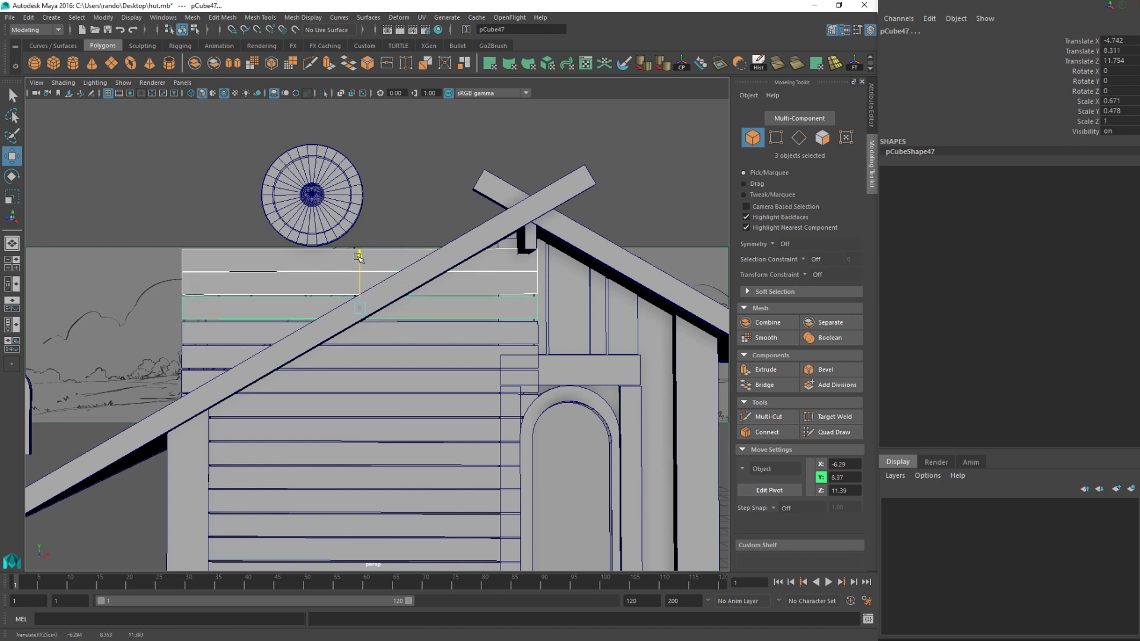
# - Select the fourteen wall planks without the roof parts and corner post, and shift them in depth to Translate Z 11.714
pyautogui.scroll(-5, 409, 358)
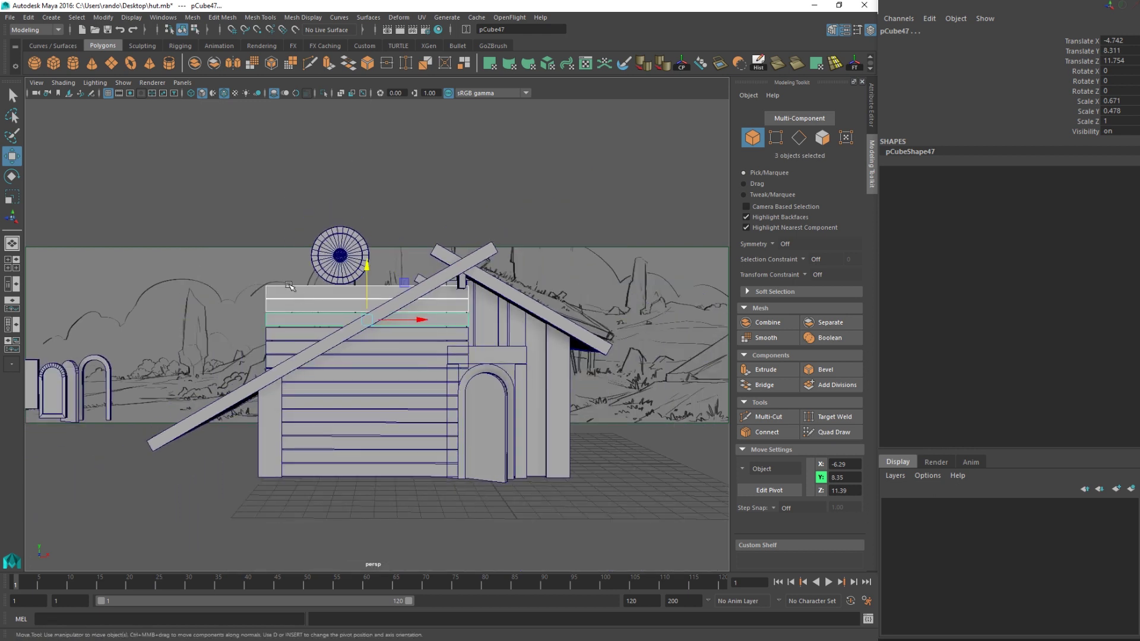
pyautogui.moveTo(300, 469); pyautogui.dragTo(251, 430)
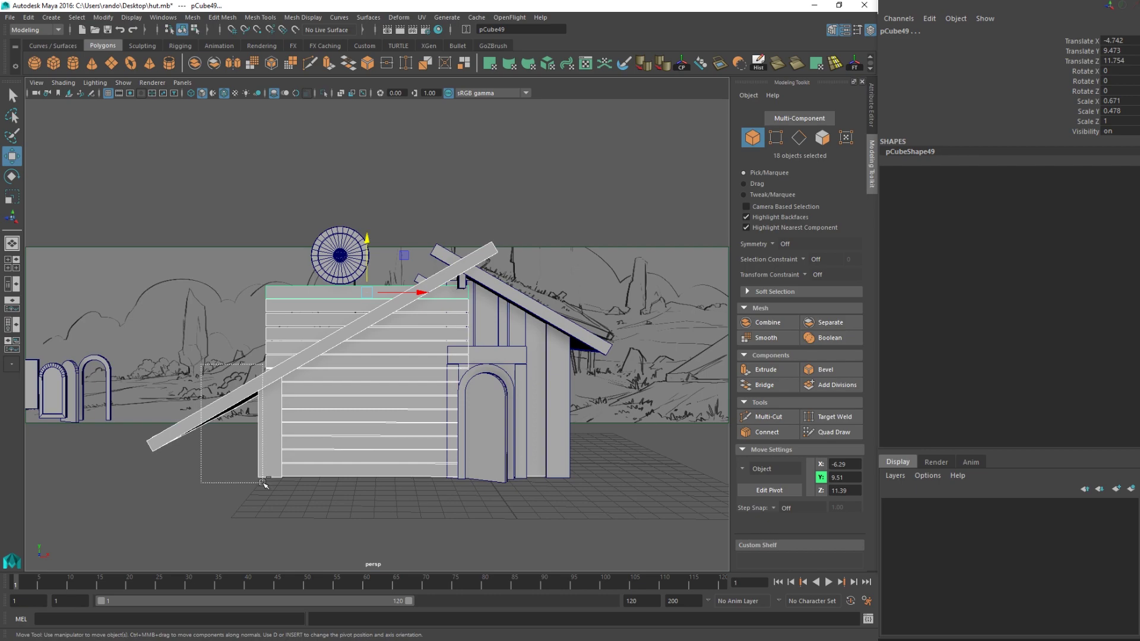
pyautogui.keyDown('ctrl'); pyautogui.moveTo(262, 483); pyautogui.dragTo(263, 483); pyautogui.keyUp('ctrl')
pyautogui.keyDown('alt'); pyautogui.moveTo(286, 429); pyautogui.dragTo(362, 461); pyautogui.keyUp('alt')
pyautogui.keyDown('ctrl'); pyautogui.moveTo(87, 214); pyautogui.dragTo(212, 478); pyautogui.keyUp('ctrl')
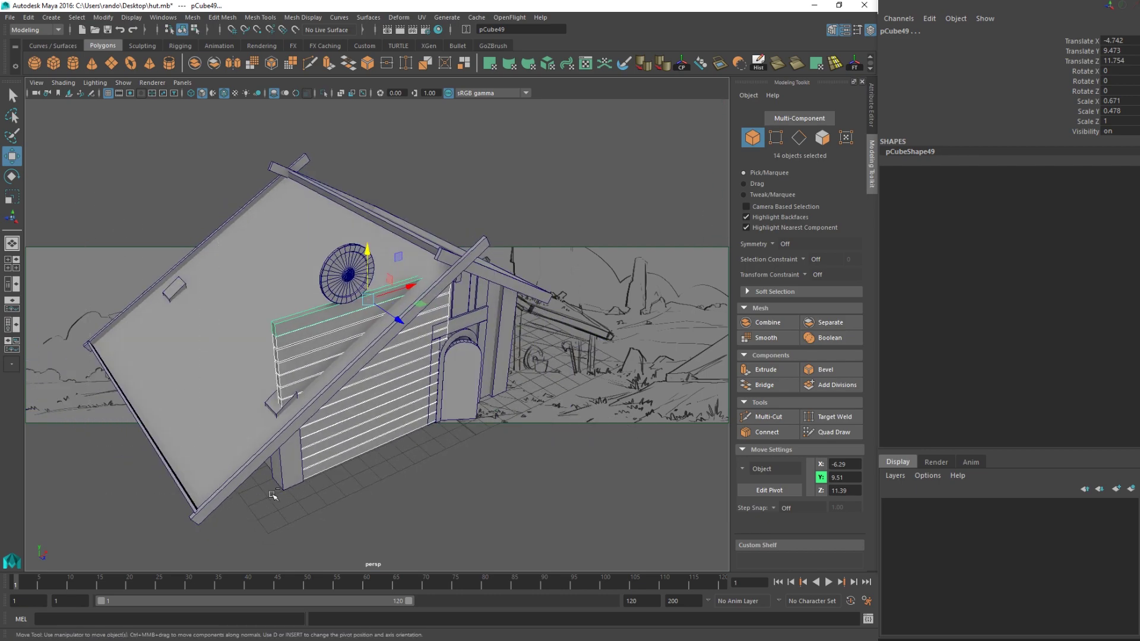
pyautogui.keyDown('alt'); pyautogui.moveTo(273, 495); pyautogui.dragTo(381, 468); pyautogui.keyUp('alt')
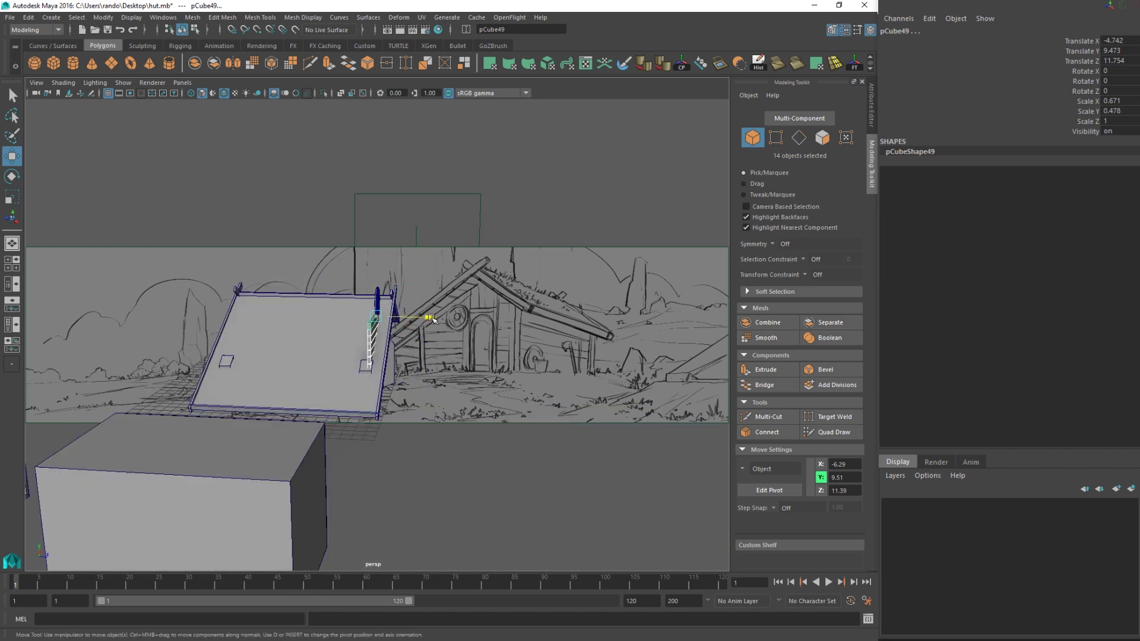
pyautogui.moveTo(432, 319); pyautogui.dragTo(497, 321)
pyautogui.hotkey('ctrl', 'z')
pyautogui.keyDown('alt'); pyautogui.moveTo(387, 330); pyautogui.dragTo(333, 287); pyautogui.keyUp('alt')
# - Shorten the selected planks to Scale X 0.583 and fit them between the corner post and door frame at X -5.091
pyautogui.press('r')
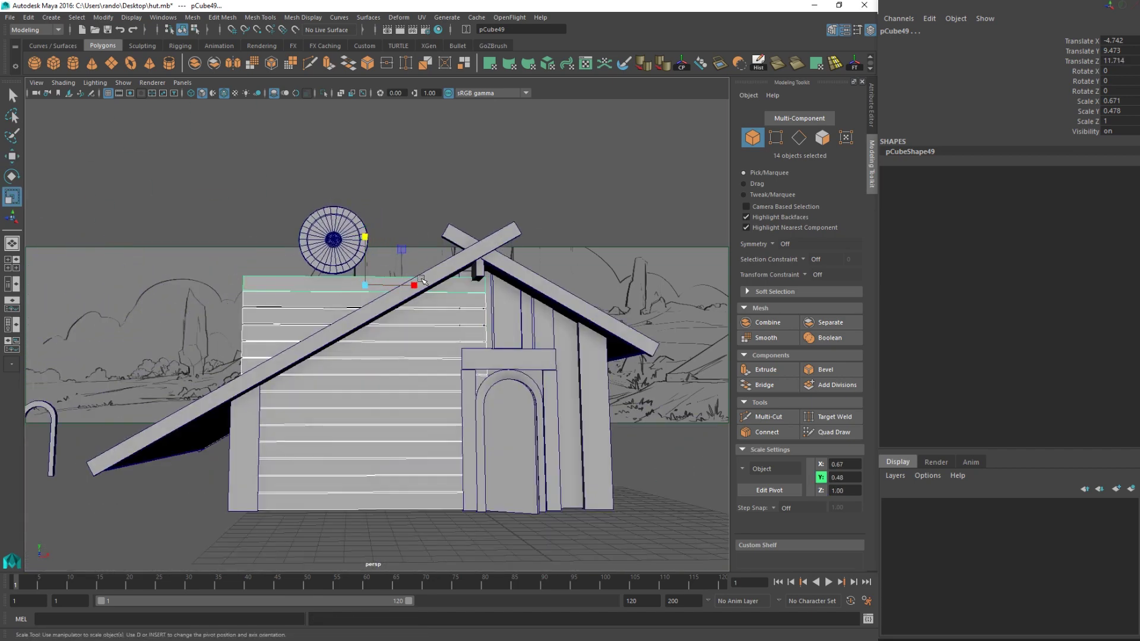
pyautogui.moveTo(415, 285); pyautogui.dragTo(435, 318)
pyautogui.press('w')
pyautogui.press('r')
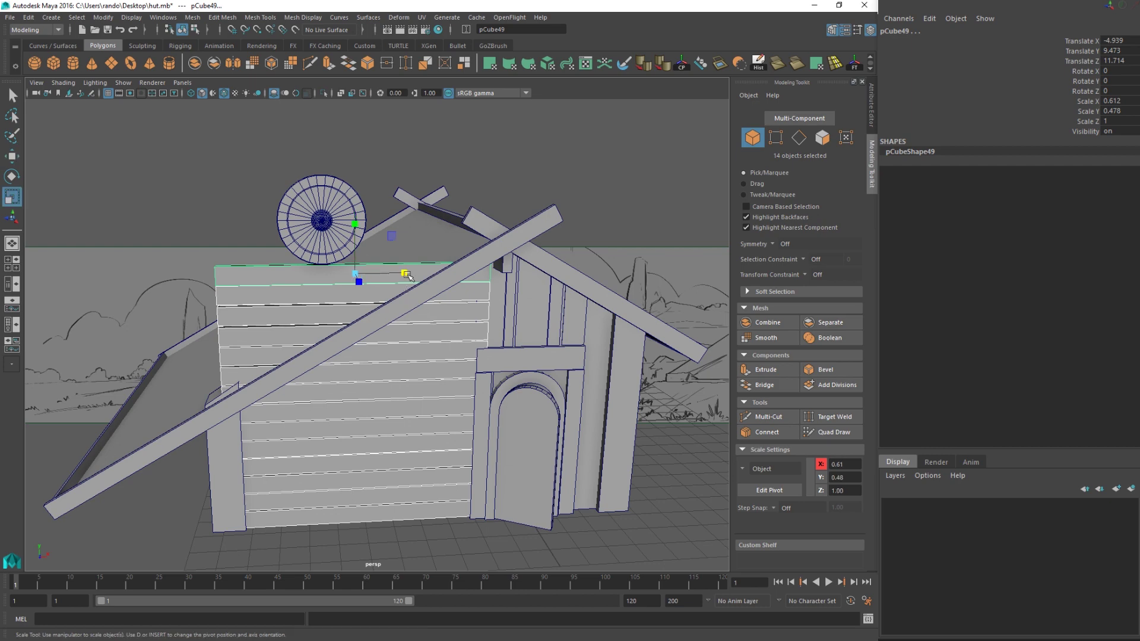
pyautogui.moveTo(410, 272)
pyautogui.mouseDown()
pyautogui.moveTo(427, 278)
pyautogui.moveTo(368, 245)
pyautogui.moveTo(403, 273)
pyautogui.mouseUp()
pyautogui.press('w')
pyautogui.keyDown('alt'); pyautogui.moveTo(454, 328); pyautogui.dragTo(446, 312); pyautogui.keyUp('alt')
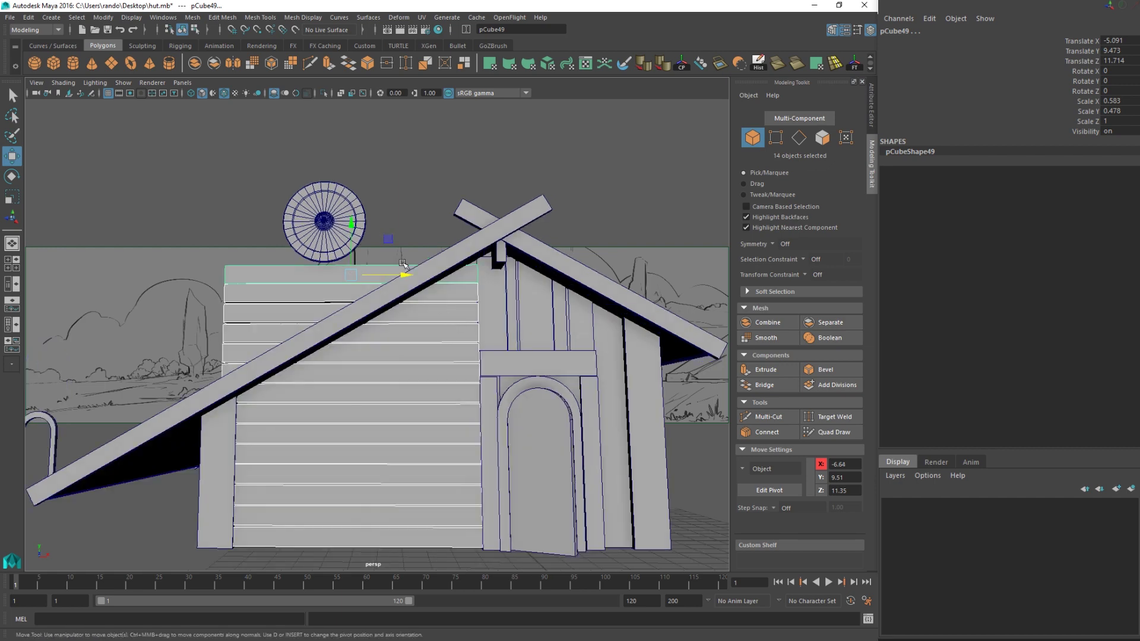
# - Combine the fourteen wall planks into one mesh and center its pivot
pyautogui.click(192, 67)
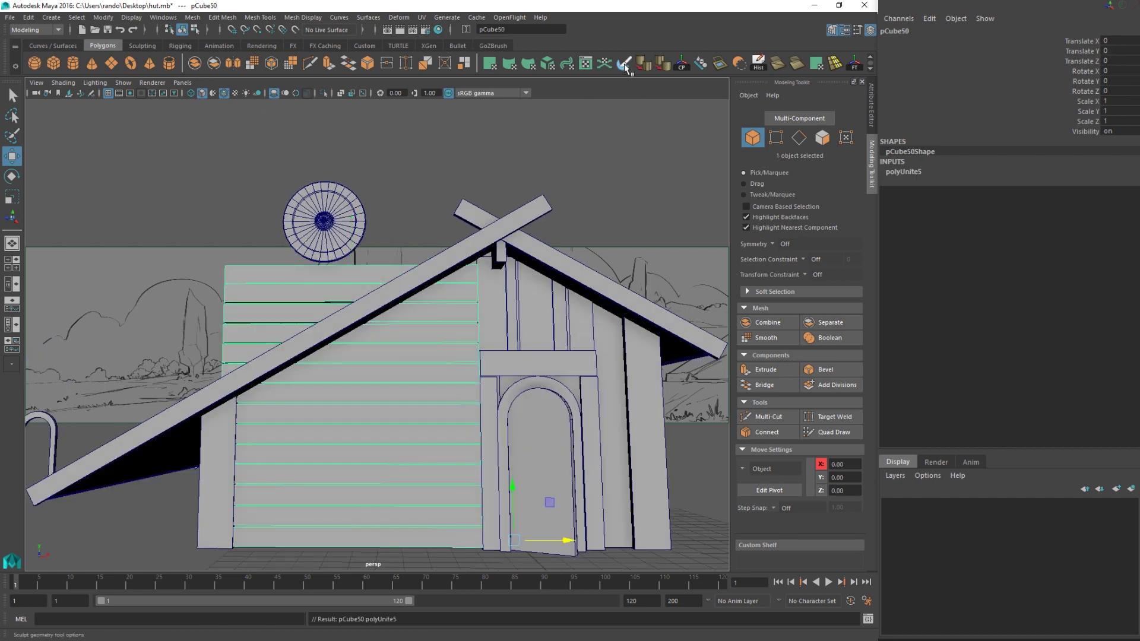
pyautogui.click(687, 62)
pyautogui.keyDown('alt'); pyautogui.moveTo(476, 326); pyautogui.dragTo(445, 343); pyautogui.keyUp('alt')
pyautogui.keyDown('alt'); pyautogui.moveTo(436, 356); pyautogui.dragTo(439, 306, button='middle'); pyautogui.keyUp('alt')
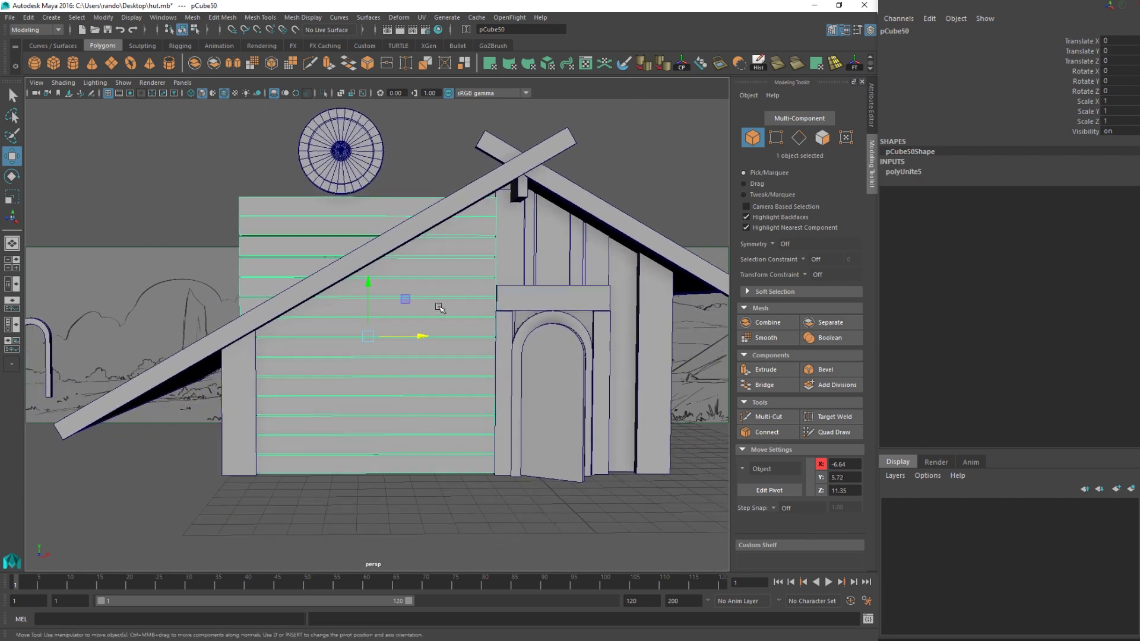
# - Maximize the front view and turn on wireframe over shading, with the whole plank wall in view
pyautogui.keyDown('alt'); pyautogui.moveTo(439, 307); pyautogui.dragTo(443, 303); pyautogui.keyUp('alt')
pyautogui.press('space')
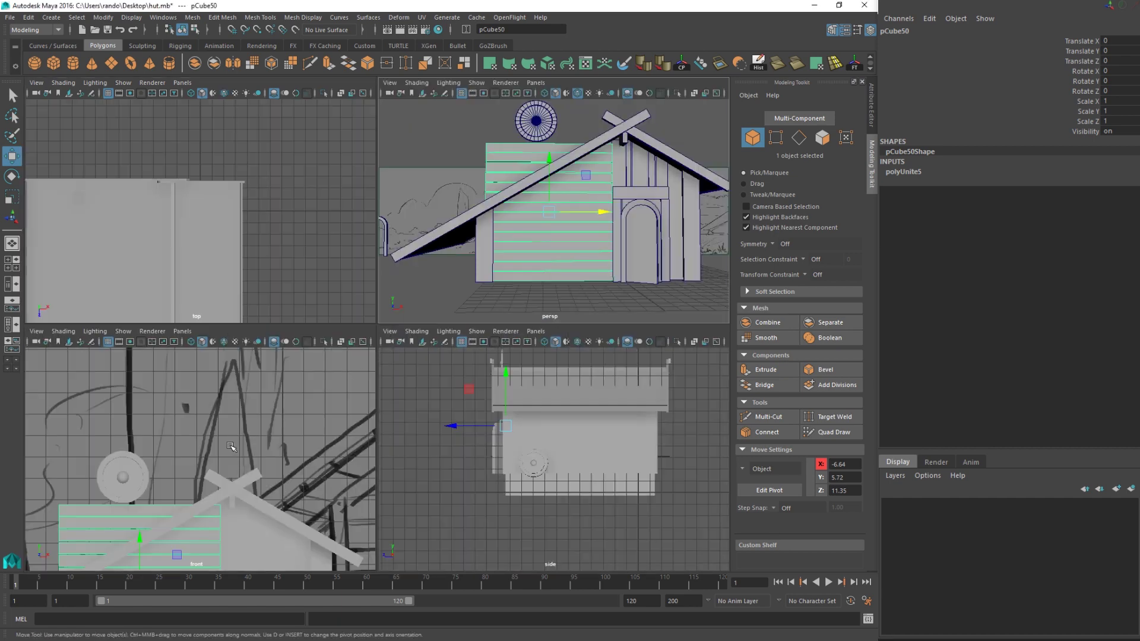
pyautogui.press('space')
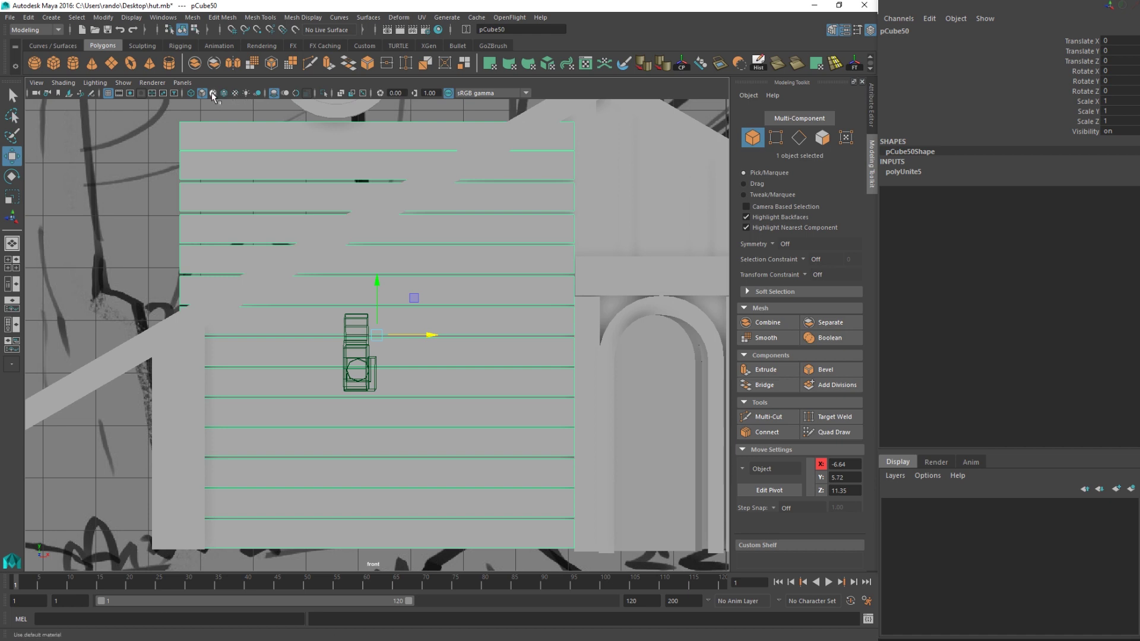
pyautogui.click(224, 93)
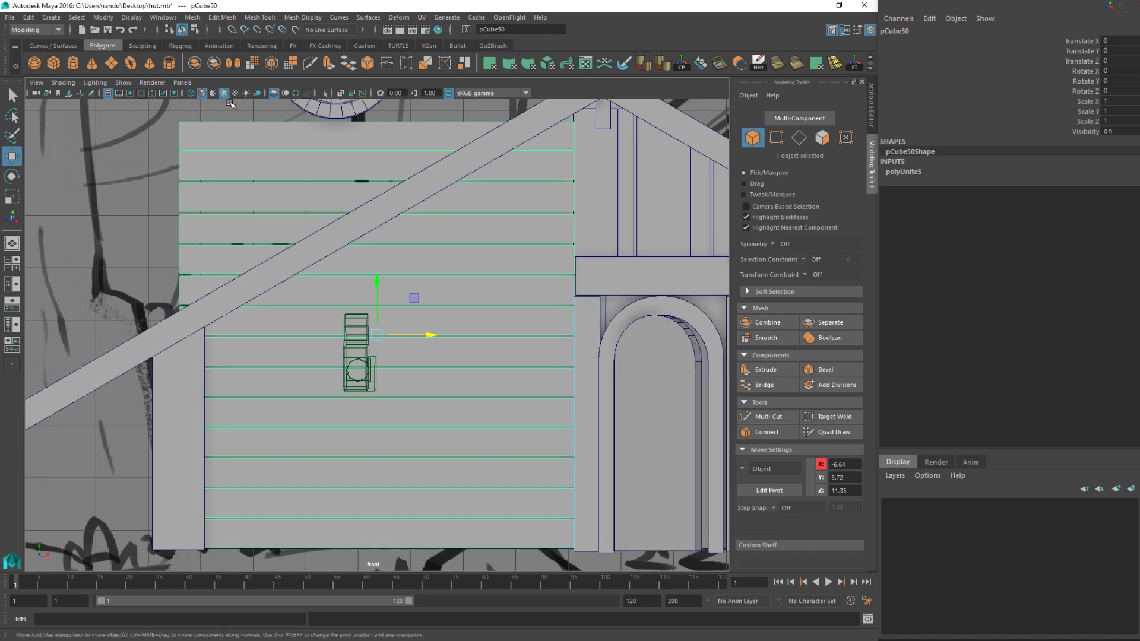
pyautogui.scroll(-3, 438, 274)
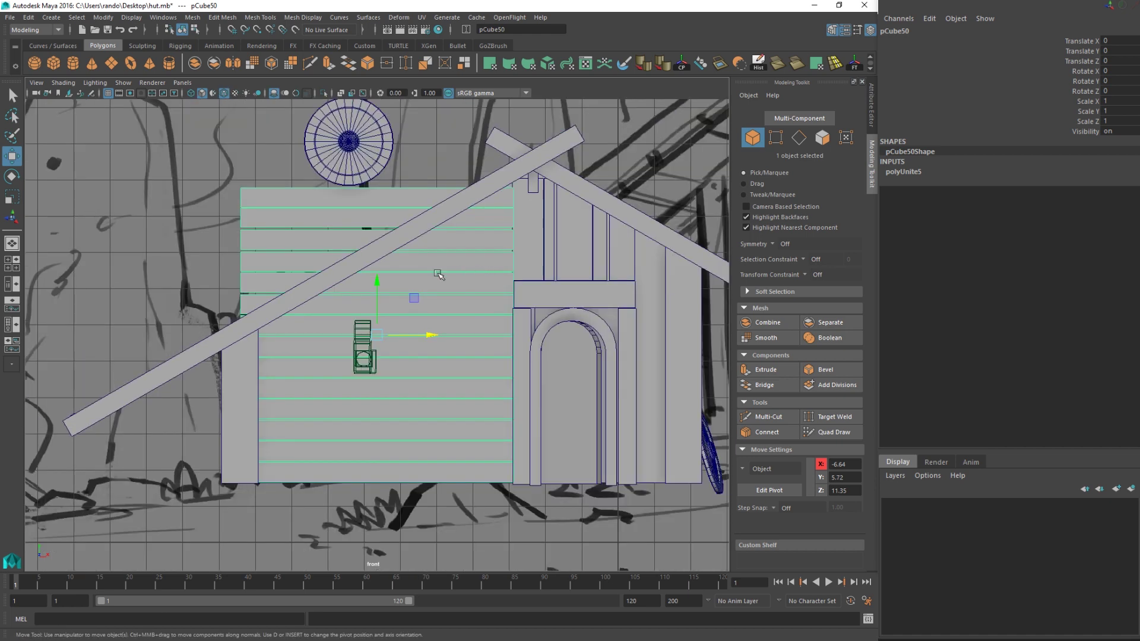
# - In vertex mode, shift individual seams between the wall planks up or down to give the planks uneven heights
pyautogui.moveTo(316, 325); pyautogui.dragTo(261, 328, button='right')
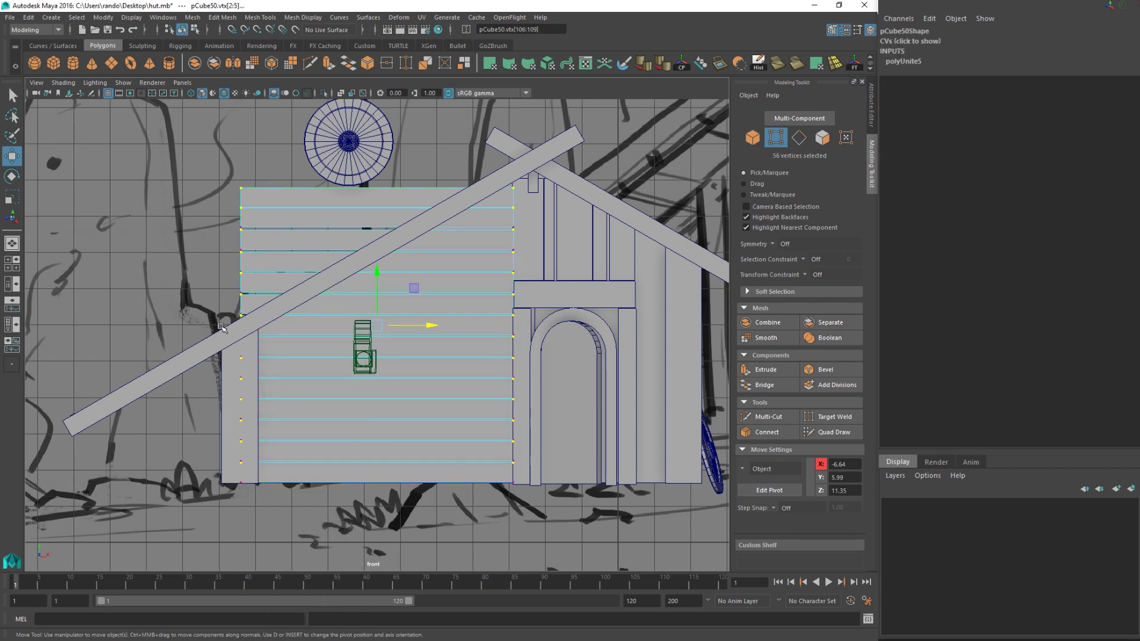
pyautogui.moveTo(381, 280); pyautogui.dragTo(377, 367)
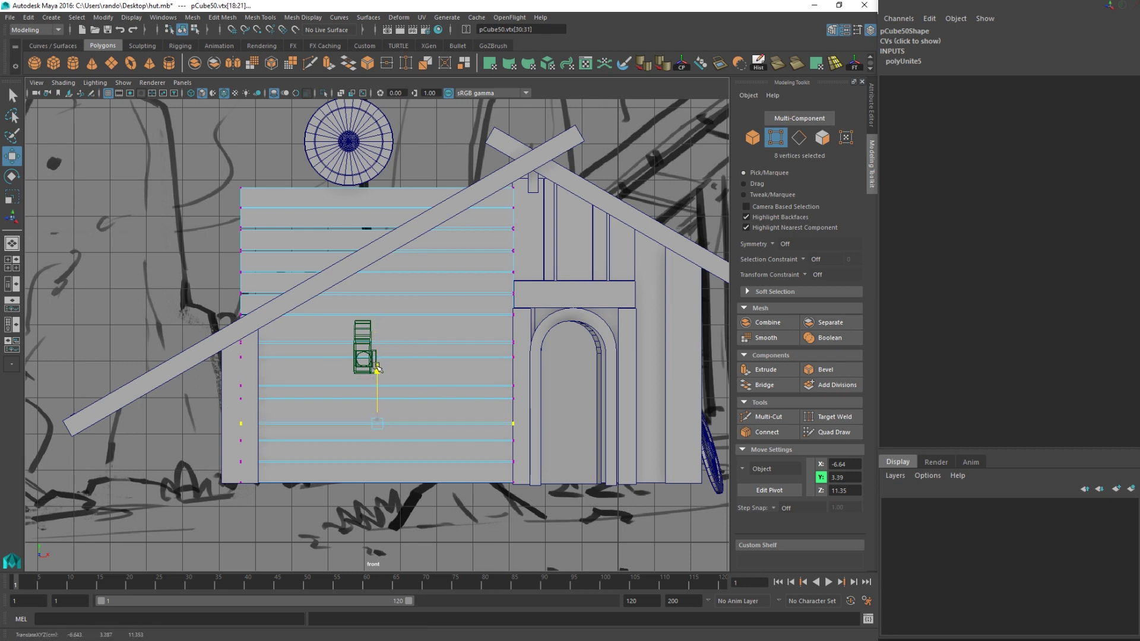
pyautogui.moveTo(220, 452); pyautogui.dragTo(631, 484)
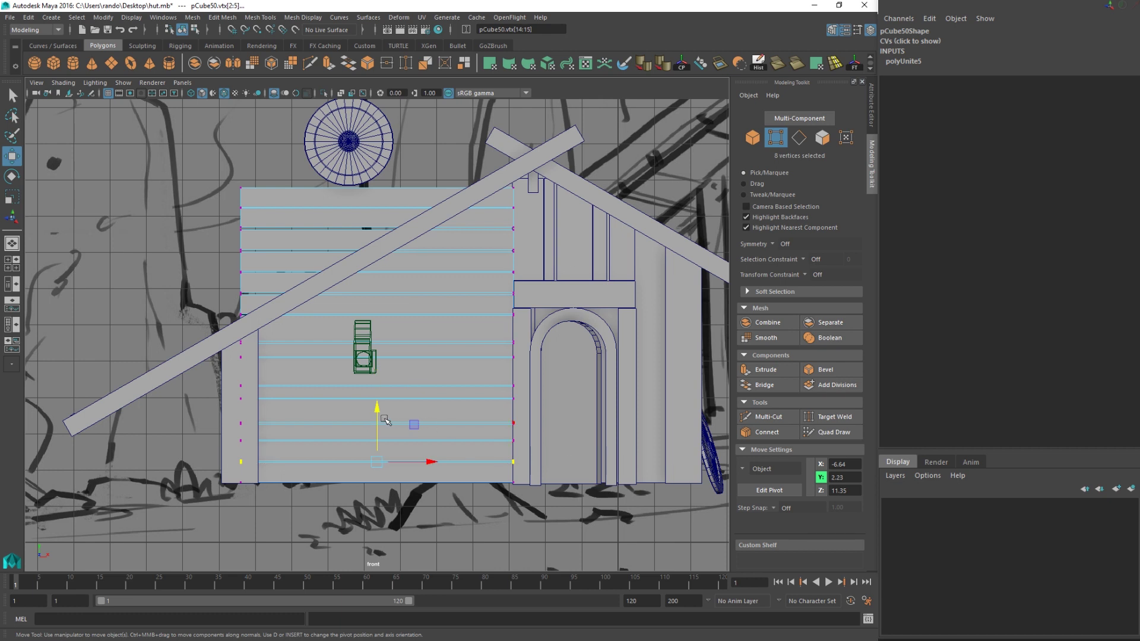
pyautogui.moveTo(229, 282); pyautogui.dragTo(306, 295)
pyautogui.moveTo(632, 297); pyautogui.dragTo(632, 296)
pyautogui.moveTo(377, 241); pyautogui.dragTo(379, 243)
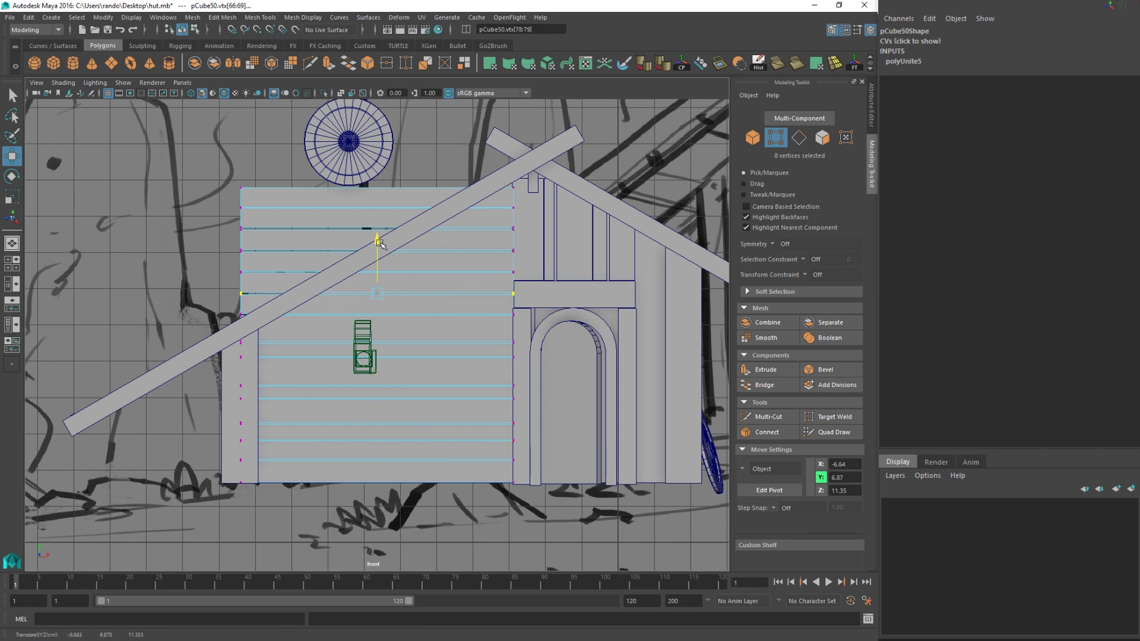
# - Move the outer end vertices of the planks above the roof beam inward, bringing the upper eighteen to X -9.02
pyautogui.moveTo(182, 177); pyautogui.dragTo(284, 319)
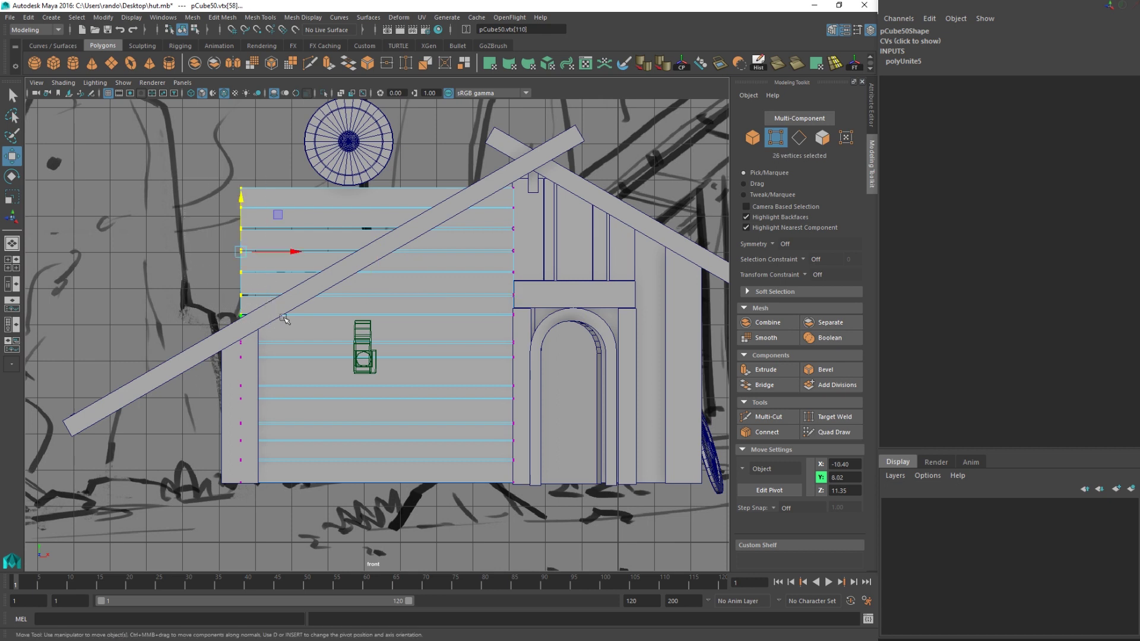
pyautogui.moveTo(296, 243); pyautogui.dragTo(283, 246)
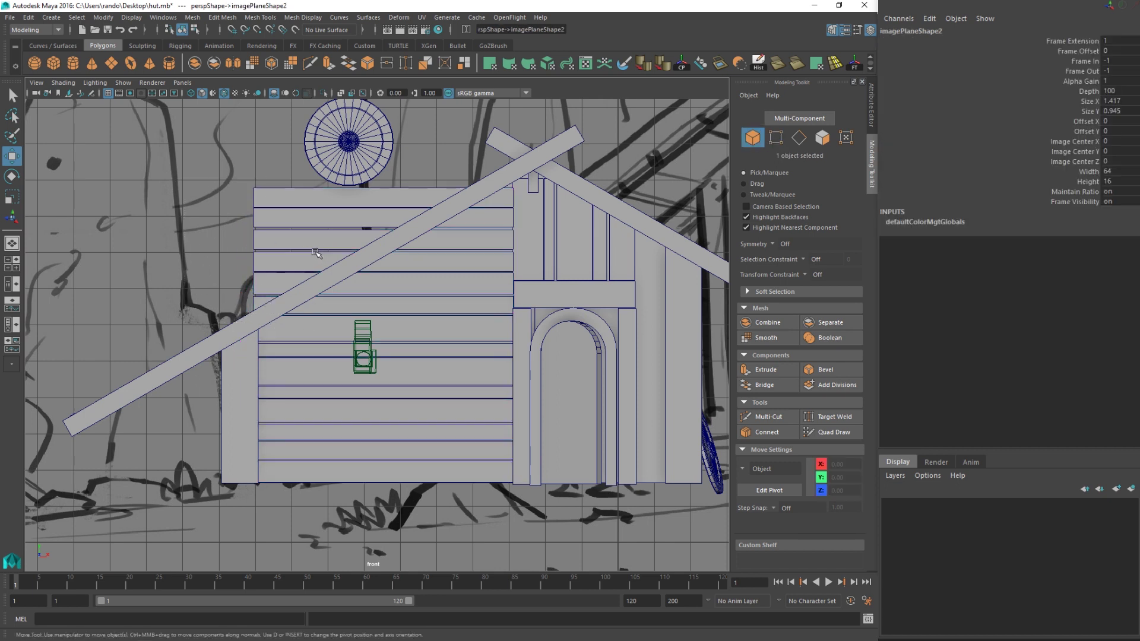
pyautogui.moveTo(306, 252); pyautogui.dragTo(343, 243)
pyautogui.keyDown('ctrl'); pyautogui.moveTo(279, 277); pyautogui.dragTo(309, 303); pyautogui.keyUp('ctrl')
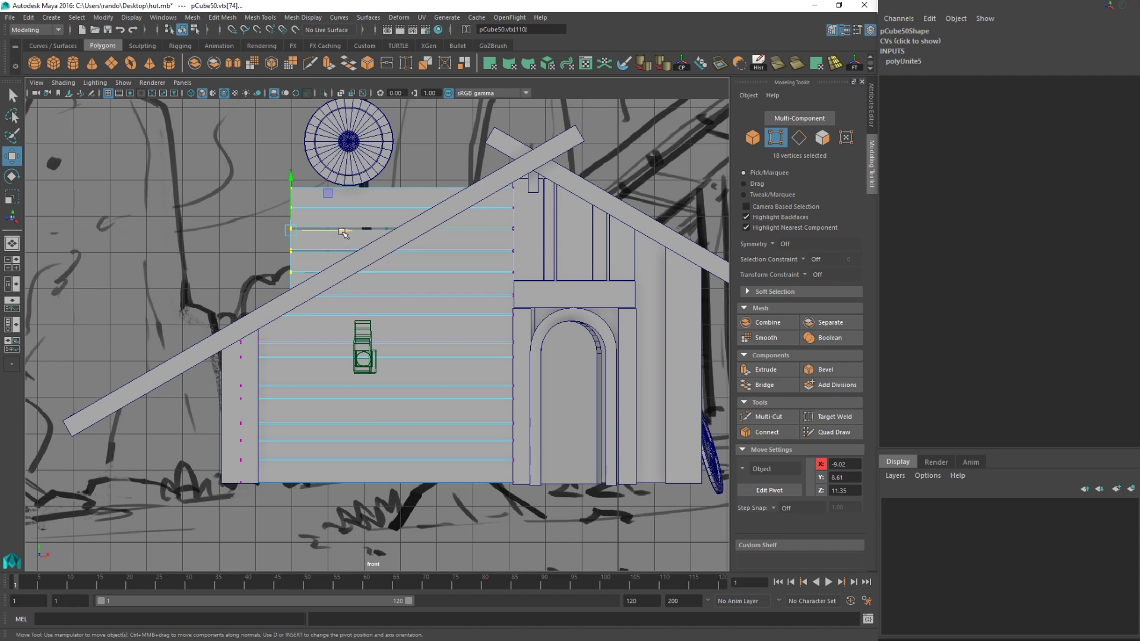
# - In the perspective view, pull the upper planks' protruding end vertices further under the roof, the highest eighteen to X -7.61
pyautogui.press('space')
pyautogui.press('space')
pyautogui.keyDown('alt'); pyautogui.moveTo(404, 204); pyautogui.dragTo(456, 237); pyautogui.keyUp('alt')
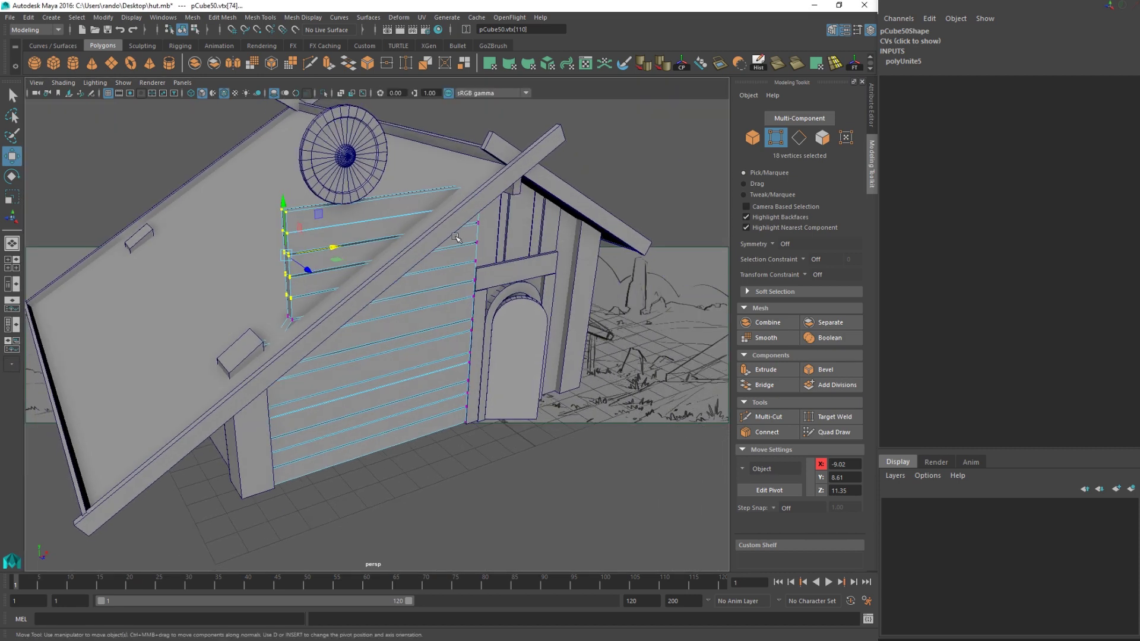
pyautogui.scroll(3, 455, 237)
pyautogui.keyDown('alt'); pyautogui.moveTo(283, 264); pyautogui.dragTo(250, 313); pyautogui.keyUp('alt')
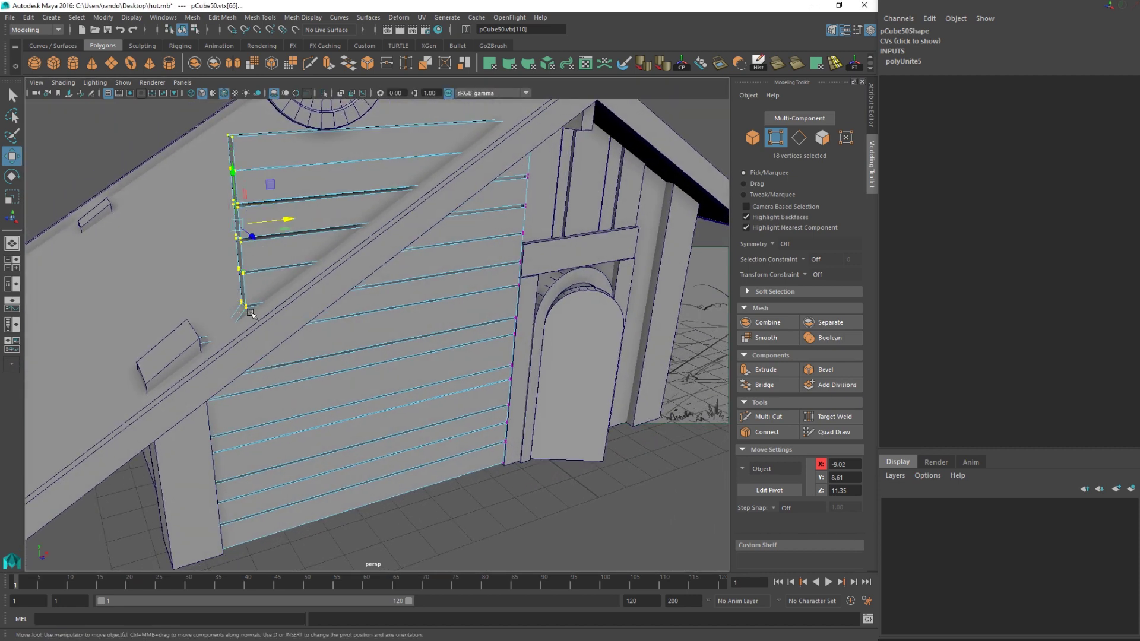
pyautogui.moveTo(299, 219); pyautogui.dragTo(310, 217)
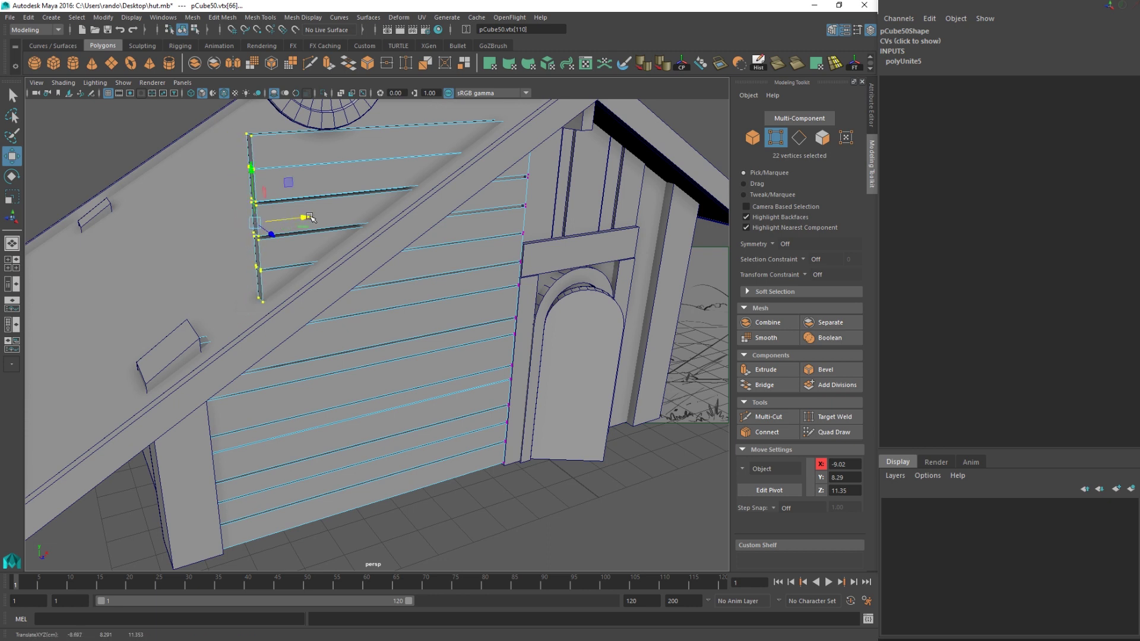
pyautogui.keyDown('ctrl'); pyautogui.moveTo(239, 289); pyautogui.dragTo(273, 313); pyautogui.keyUp('ctrl')
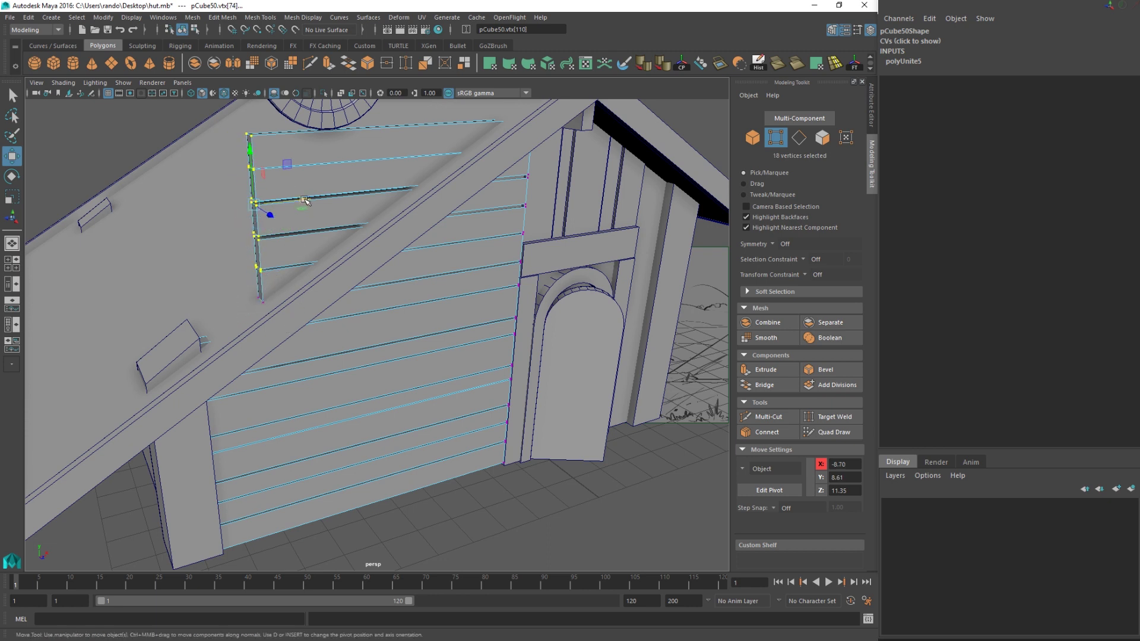
pyautogui.moveTo(304, 201); pyautogui.dragTo(359, 200)
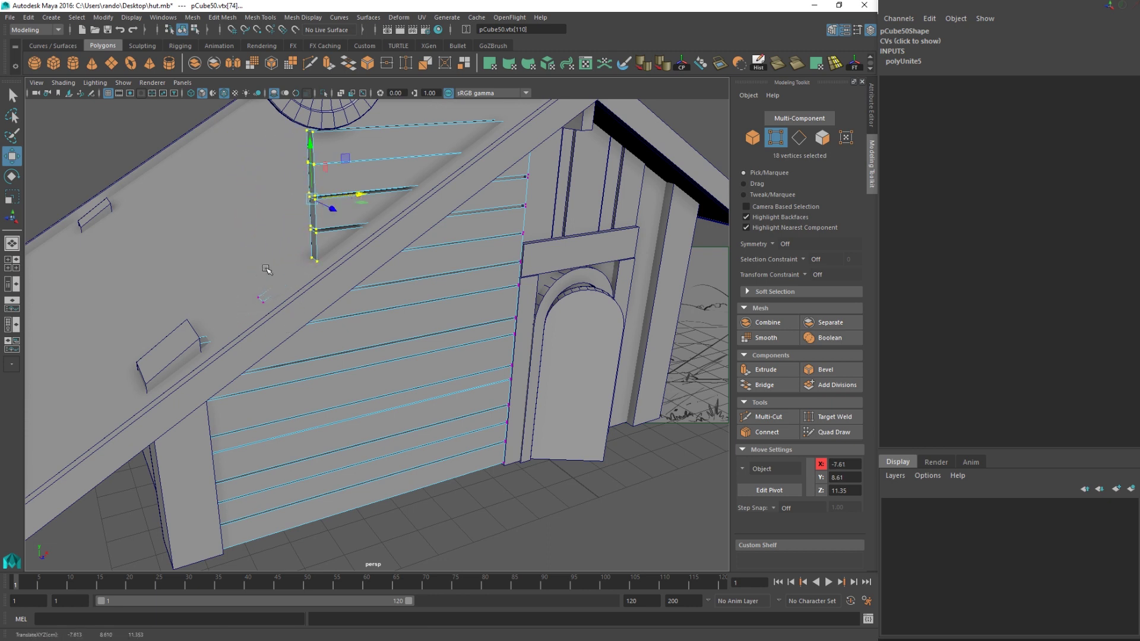
# - Pull the protruding end vertices of the upper planks further in under the roof, bringing the top ten to X -5.56
pyautogui.keyDown('shift'); pyautogui.moveTo(270, 307); pyautogui.dragTo(271, 308); pyautogui.keyUp('shift')
pyautogui.moveTo(334, 214); pyautogui.dragTo(329, 210)
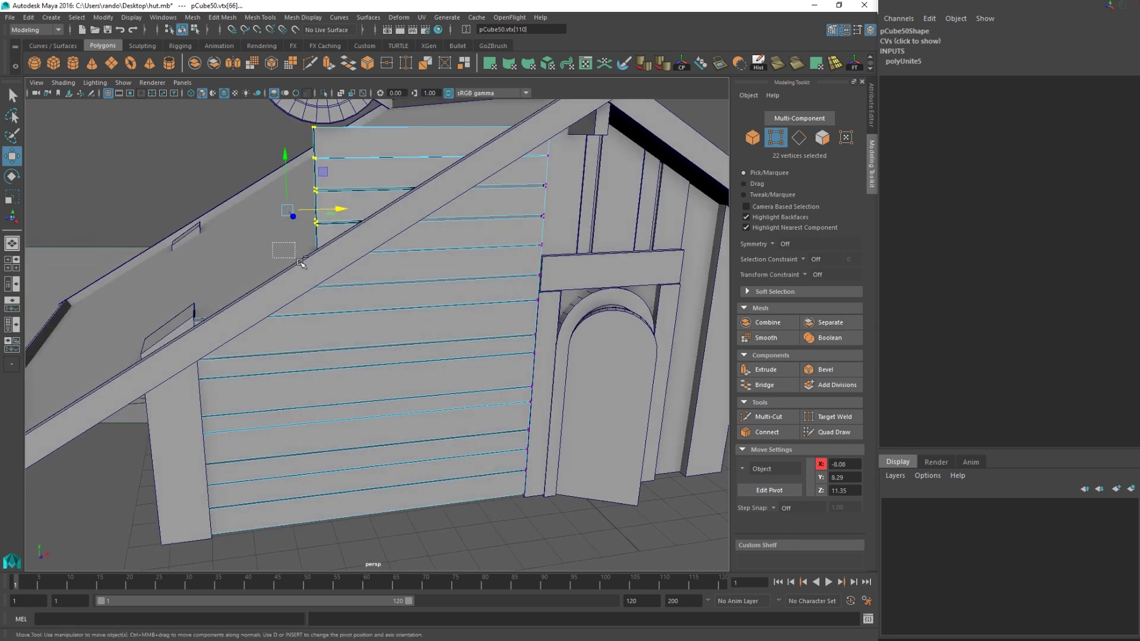
pyautogui.keyDown('ctrl'); pyautogui.moveTo(221, 244); pyautogui.dragTo(357, 341); pyautogui.keyUp('ctrl')
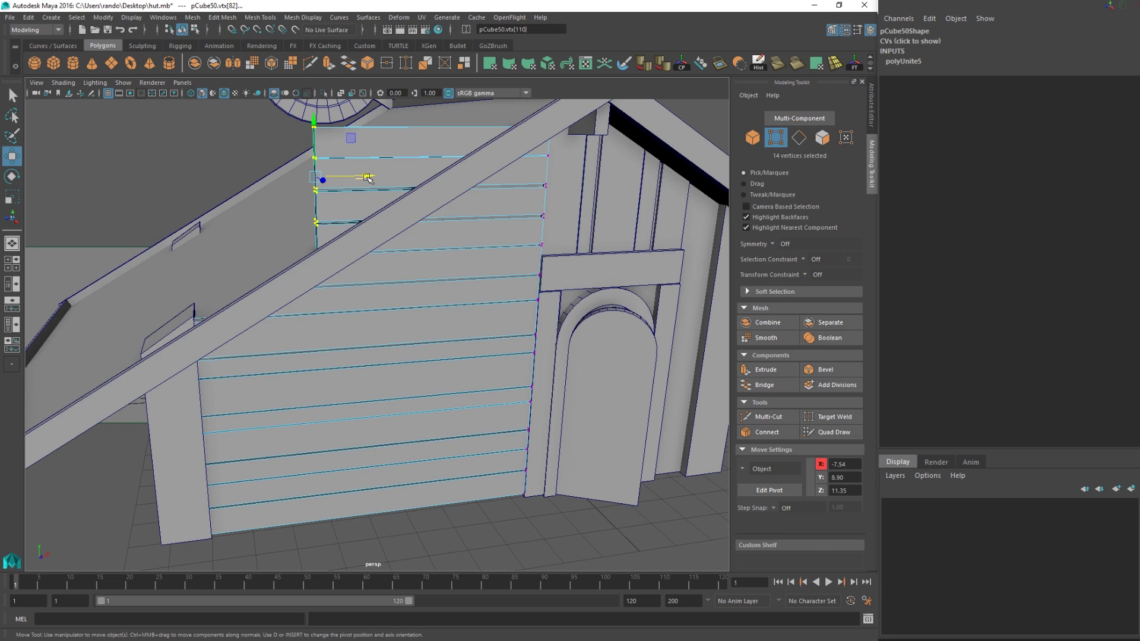
pyautogui.moveTo(367, 177); pyautogui.dragTo(356, 206)
pyautogui.click(380, 178)
pyautogui.hotkey('ctrl', 'z')
pyautogui.hotkey('ctrl', 'z')
pyautogui.keyDown('alt'); pyautogui.moveTo(275, 184); pyautogui.dragTo(400, 253); pyautogui.keyUp('alt')
pyautogui.moveTo(422, 165); pyautogui.dragTo(473, 165)
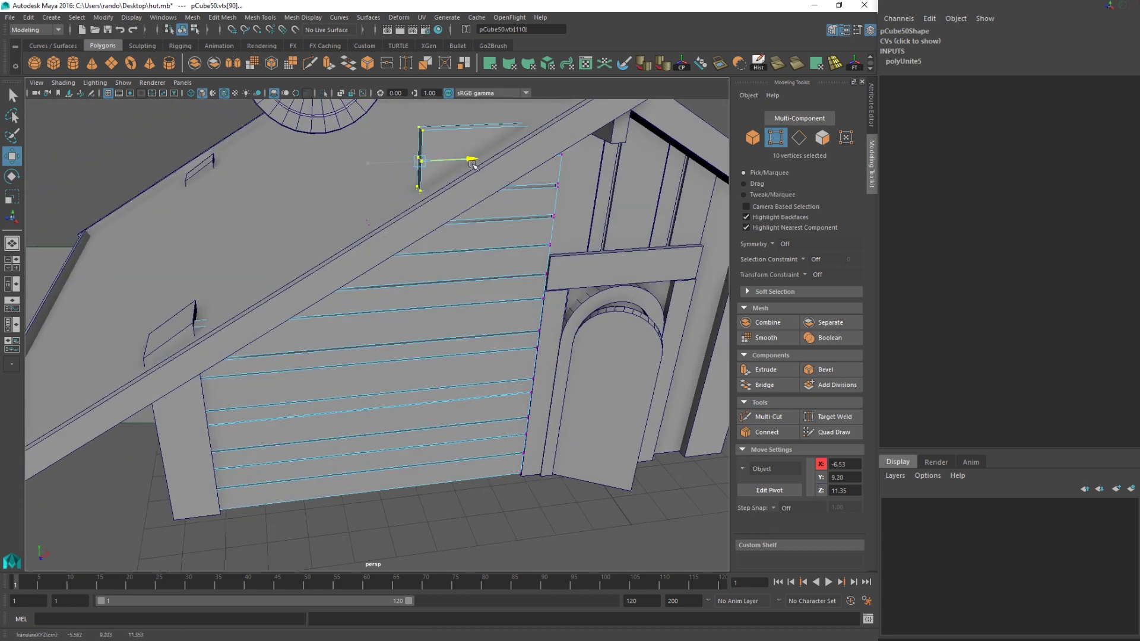
# - Stagger the topmost plank end vertices inward along the roof slope: eight to X -5.35, six to X -4.44, the last two to X -3.47
pyautogui.keyDown('ctrl'); pyautogui.moveTo(401, 172); pyautogui.dragTo(440, 221); pyautogui.keyUp('ctrl')
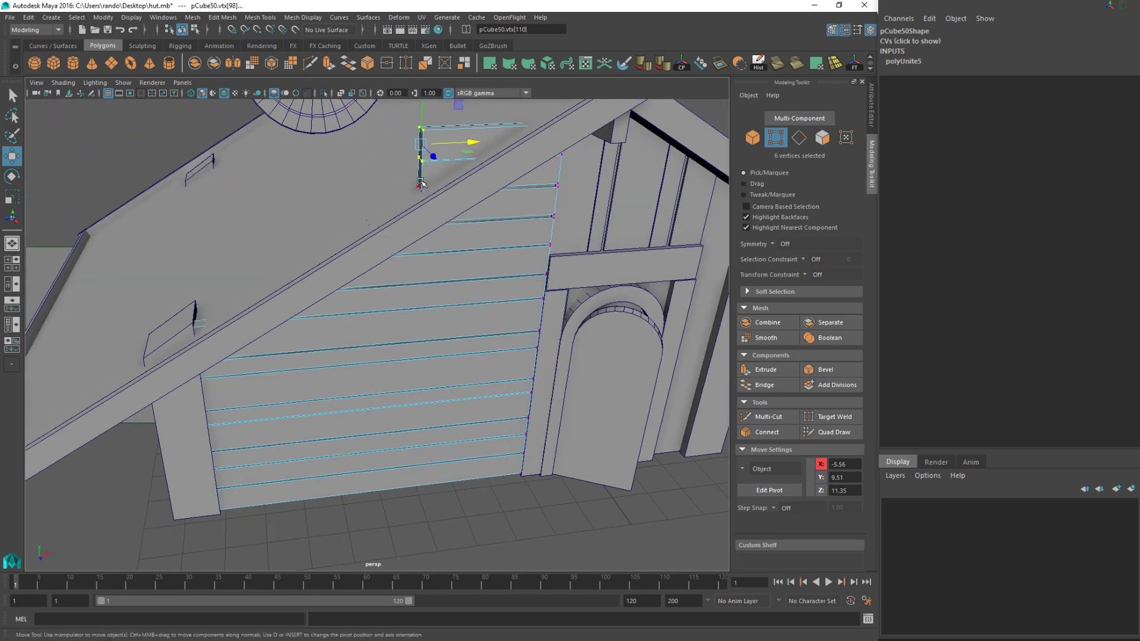
pyautogui.keyDown('shift'); pyautogui.click(420, 183); pyautogui.keyUp('shift')
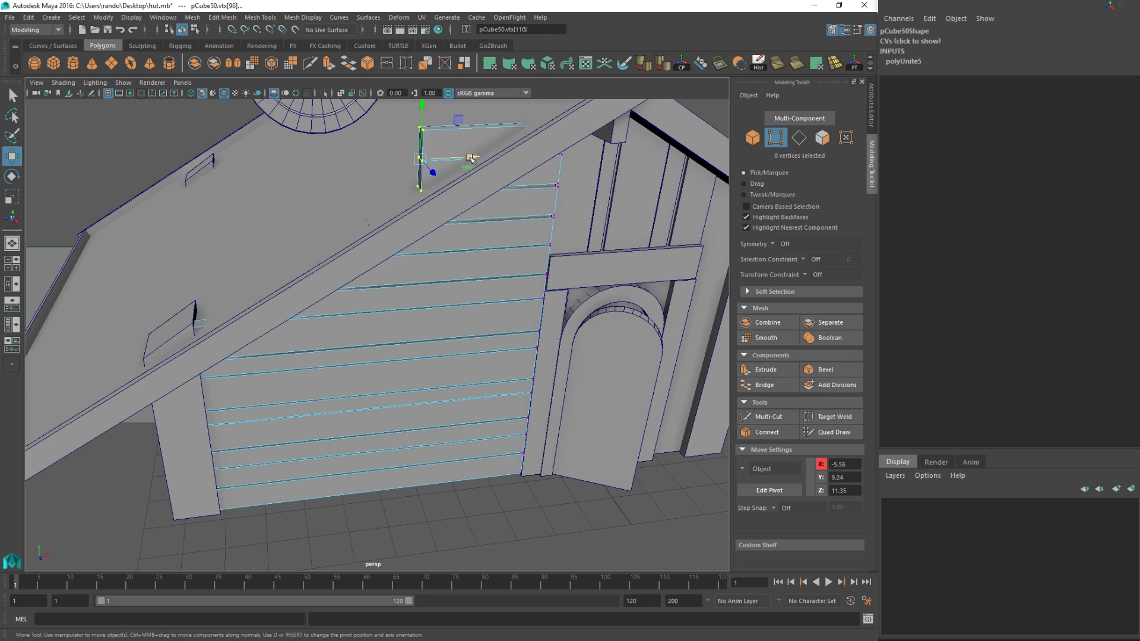
pyautogui.moveTo(470, 159); pyautogui.dragTo(482, 158)
pyautogui.keyDown('alt'); pyautogui.moveTo(419, 179); pyautogui.dragTo(400, 195, button='middle'); pyautogui.keyUp('alt')
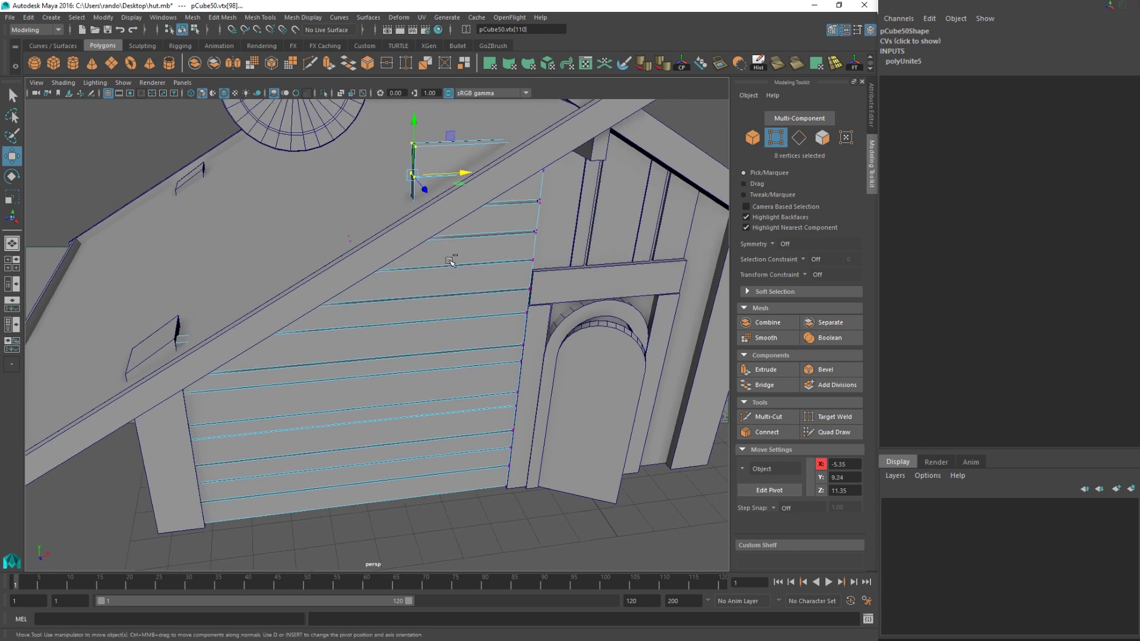
pyautogui.keyDown('ctrl'); pyautogui.moveTo(400, 195); pyautogui.dragTo(450, 261); pyautogui.keyUp('ctrl')
pyautogui.moveTo(467, 161); pyautogui.dragTo(509, 158)
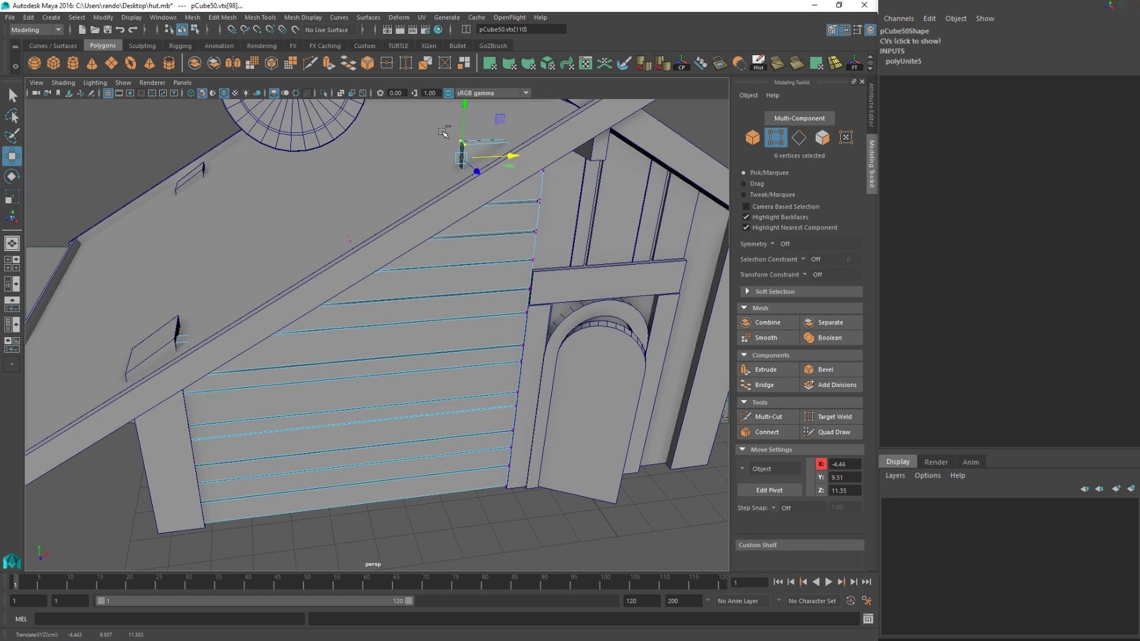
pyautogui.keyDown('ctrl'); pyautogui.moveTo(443, 132); pyautogui.dragTo(481, 155); pyautogui.keyUp('ctrl')
pyautogui.keyDown('ctrl'); pyautogui.moveTo(497, 206); pyautogui.dragTo(499, 208); pyautogui.keyUp('ctrl')
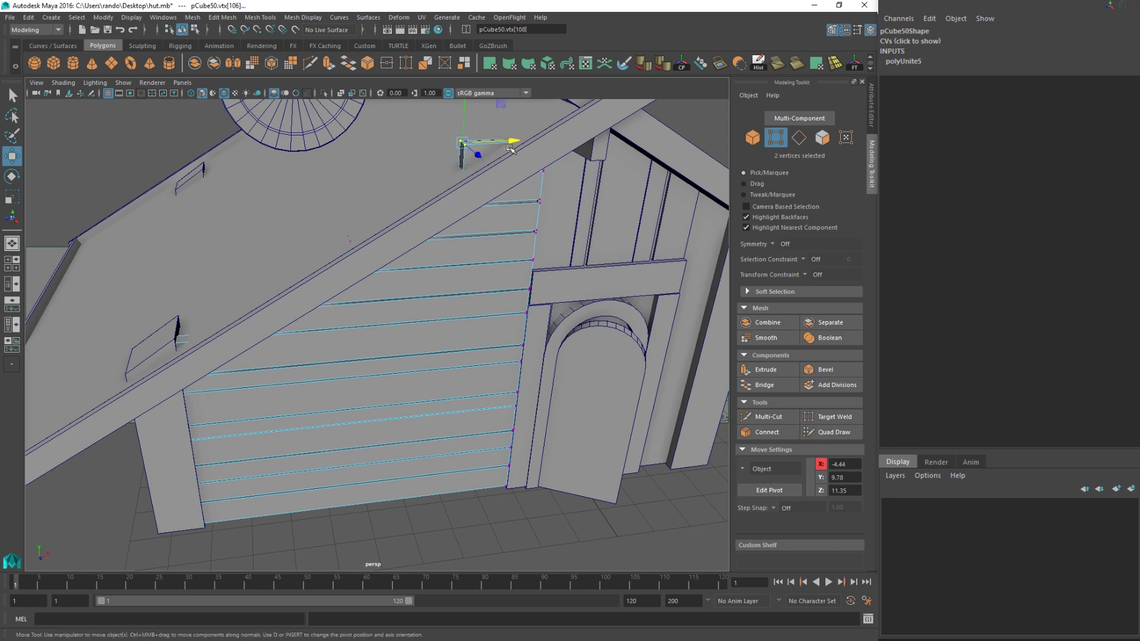
pyautogui.moveTo(509, 148); pyautogui.dragTo(504, 195)
# - In the front view, tilt several lower and middle plank seams by shifting the vertices at one end slightly up or down
pyautogui.press('space')
pyautogui.press('space')
pyautogui.press('space')
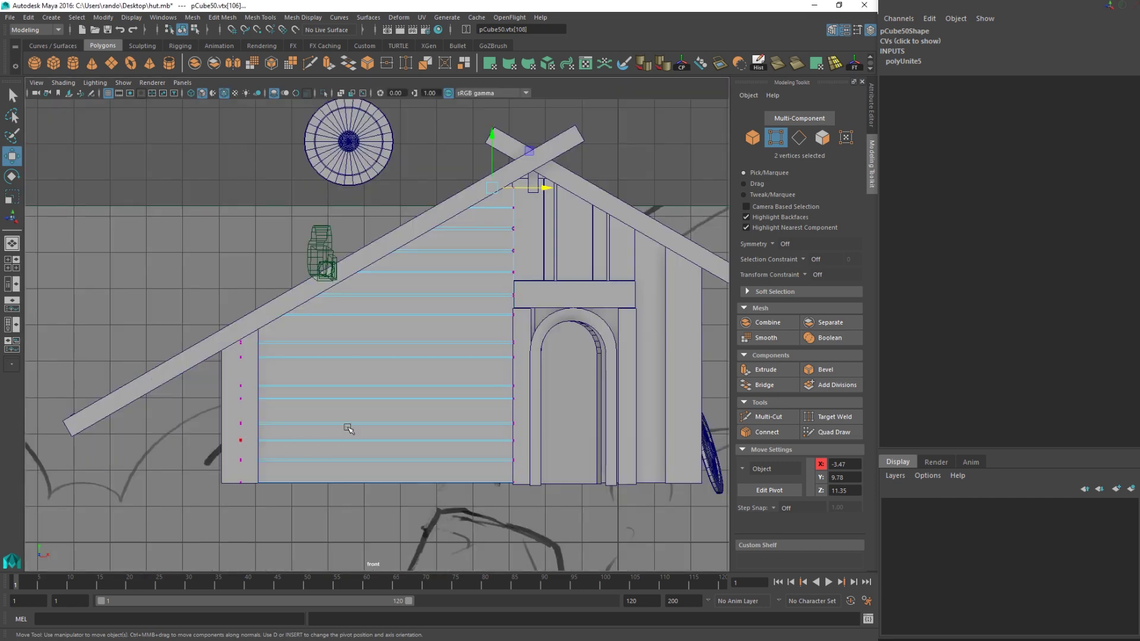
pyautogui.moveTo(280, 479); pyautogui.dragTo(280, 480)
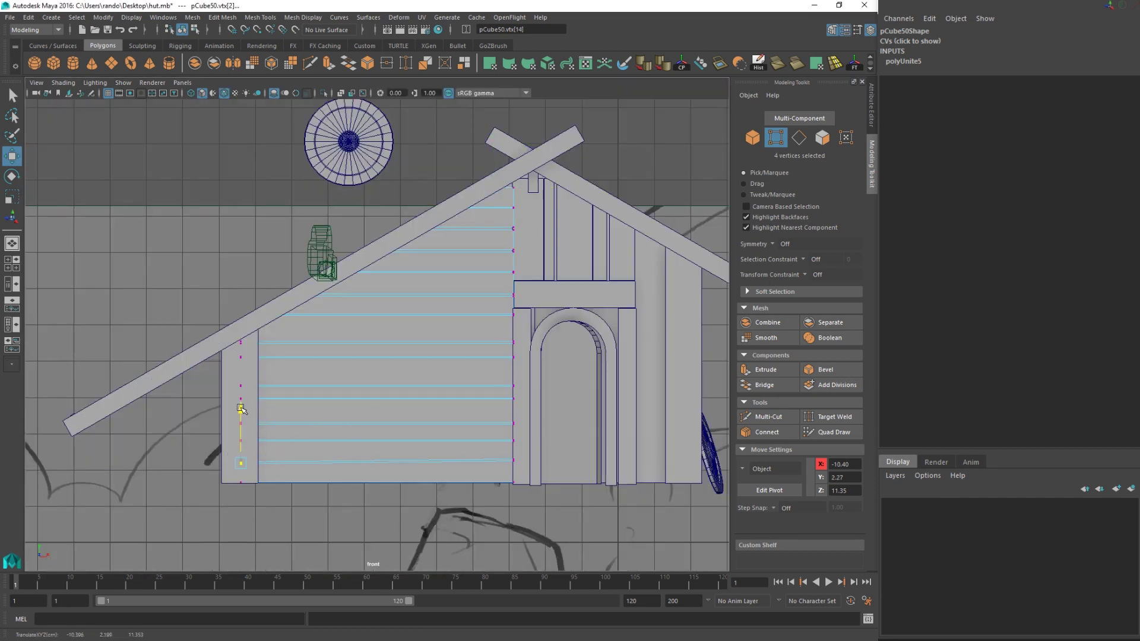
pyautogui.click(514, 440)
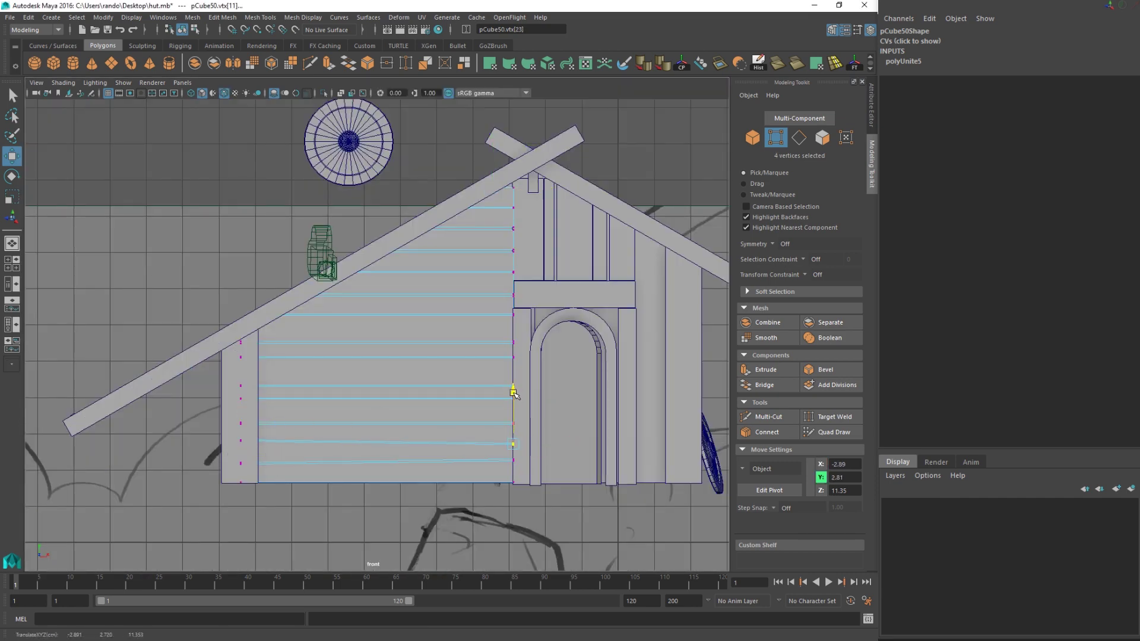
pyautogui.click(239, 421)
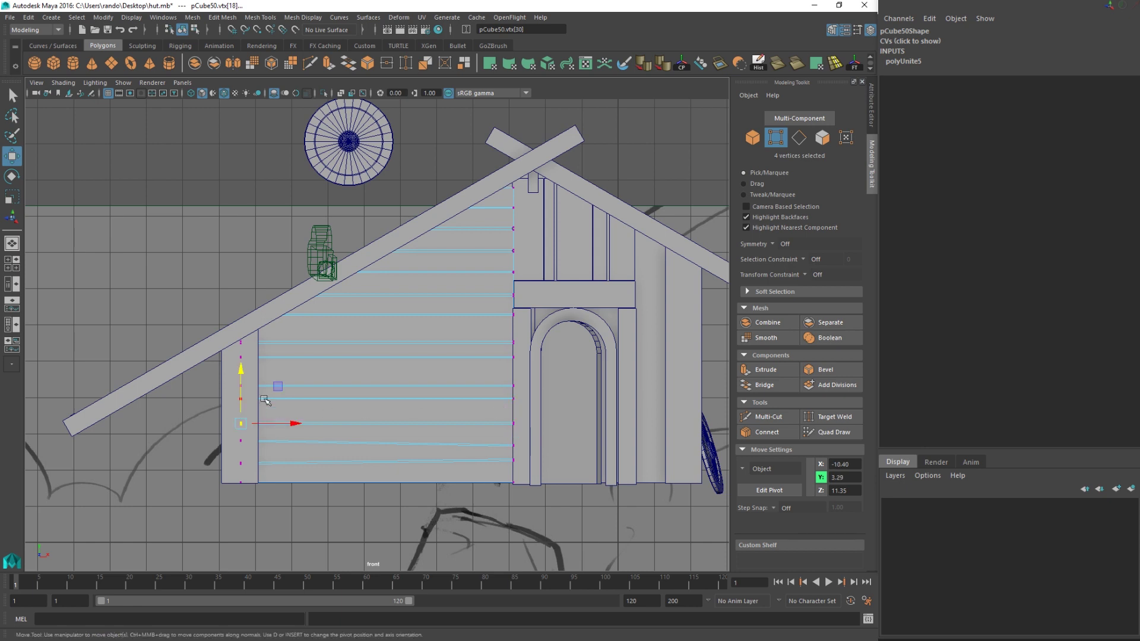
pyautogui.click(239, 358)
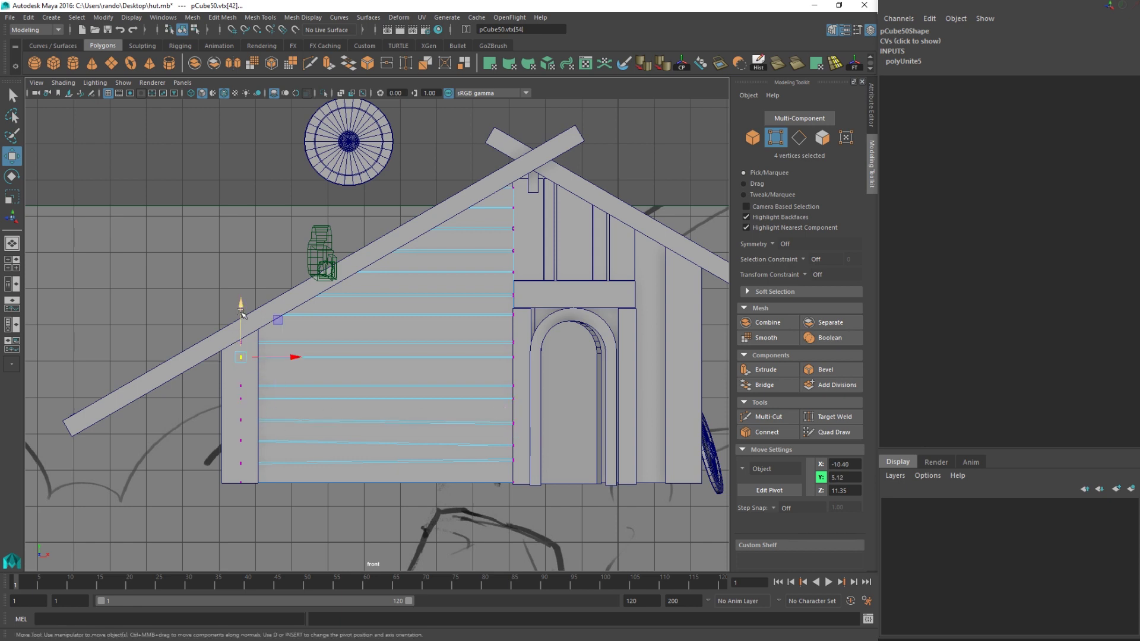
pyautogui.moveTo(242, 314); pyautogui.dragTo(244, 309)
pyautogui.click(509, 343)
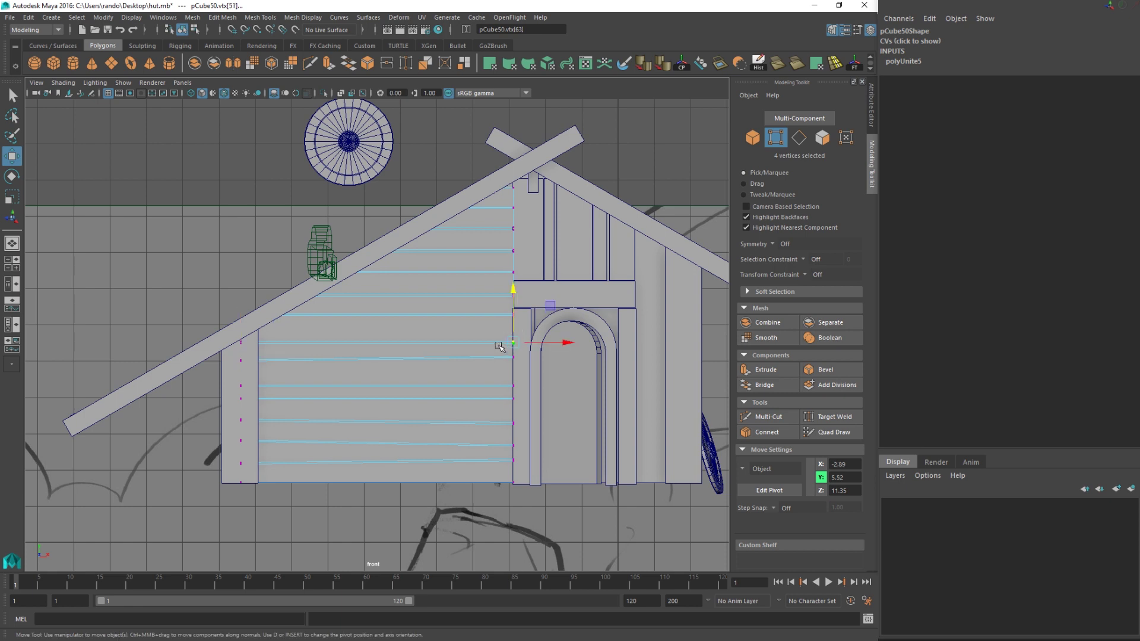
pyautogui.moveTo(512, 289); pyautogui.dragTo(517, 223)
# - Tilt two upper seams by lowering their door-side vertices to Y 7.34 and 7.90, and raise a middle seam's to Y 4.43
pyautogui.click(514, 281)
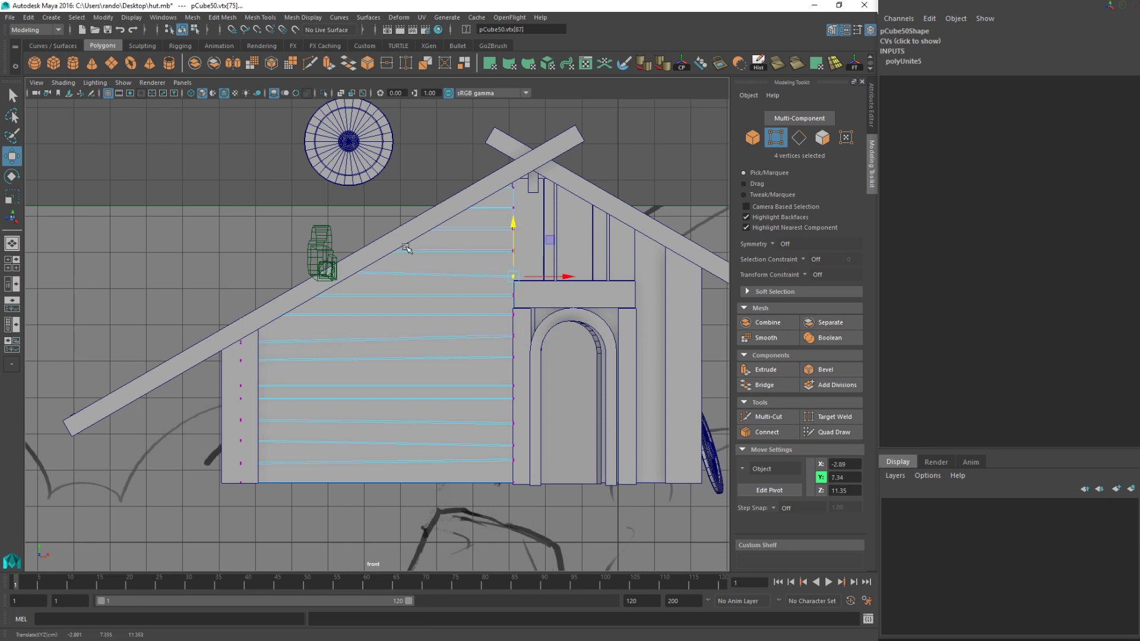
pyautogui.moveTo(355, 244); pyautogui.dragTo(503, 255)
pyautogui.click(511, 242)
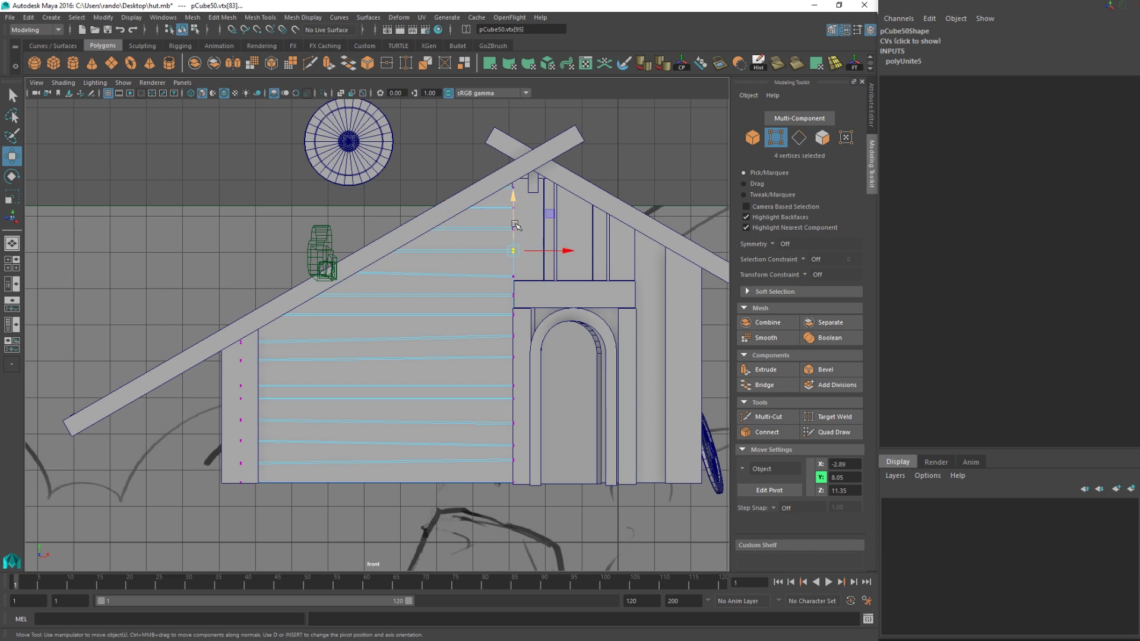
pyautogui.moveTo(511, 200); pyautogui.dragTo(512, 204)
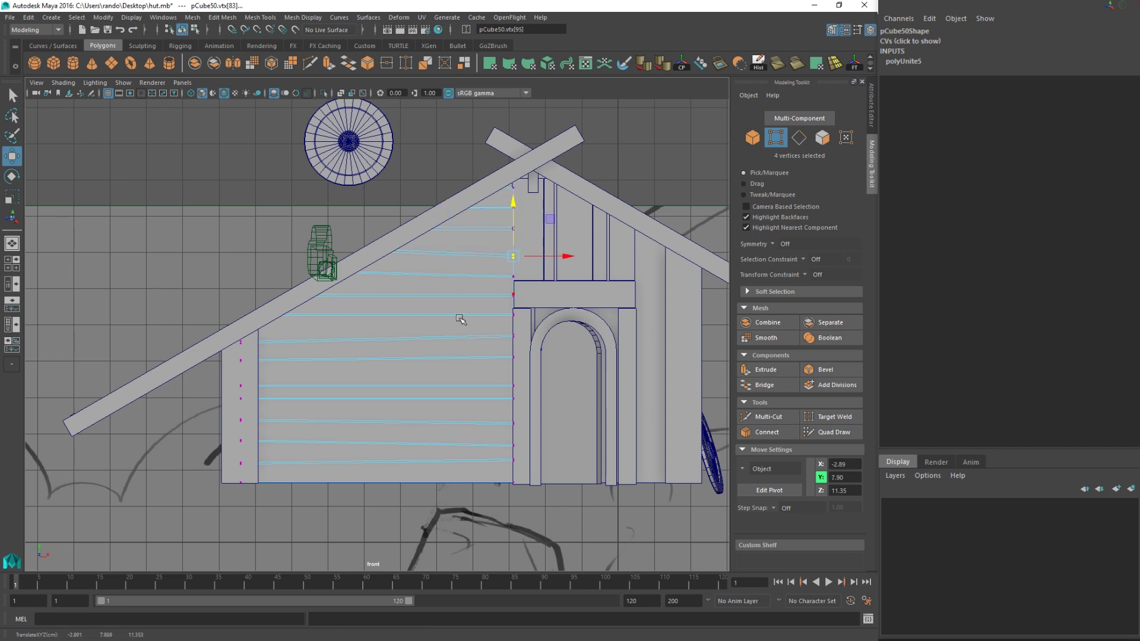
pyautogui.click(511, 384)
pyautogui.moveTo(514, 330); pyautogui.dragTo(514, 327)
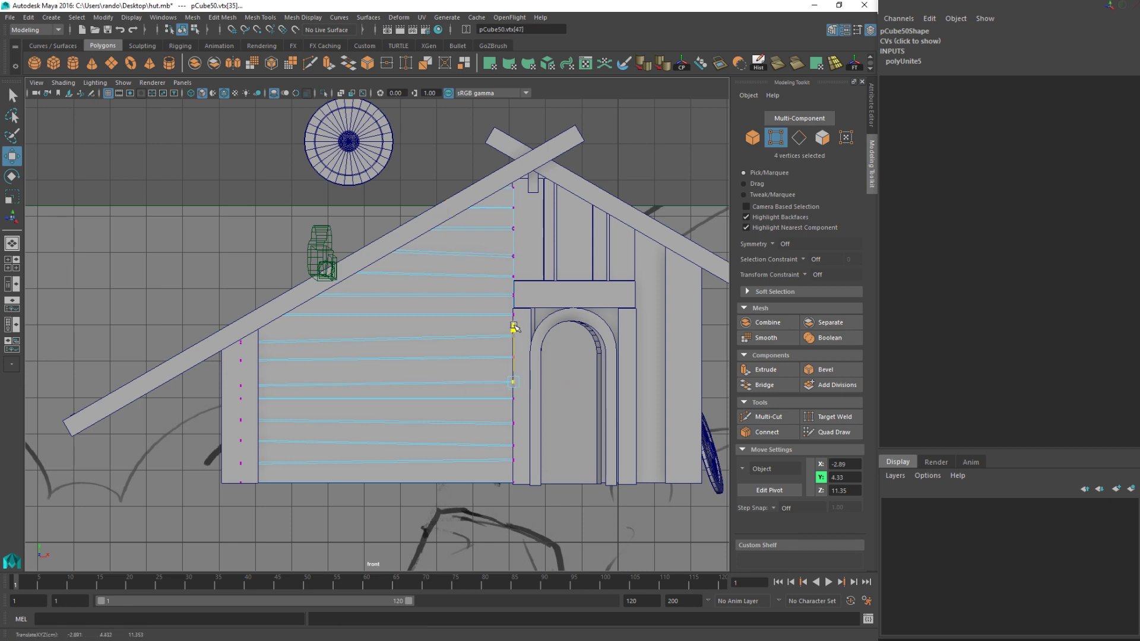
pyautogui.scroll(3, 535, 395)
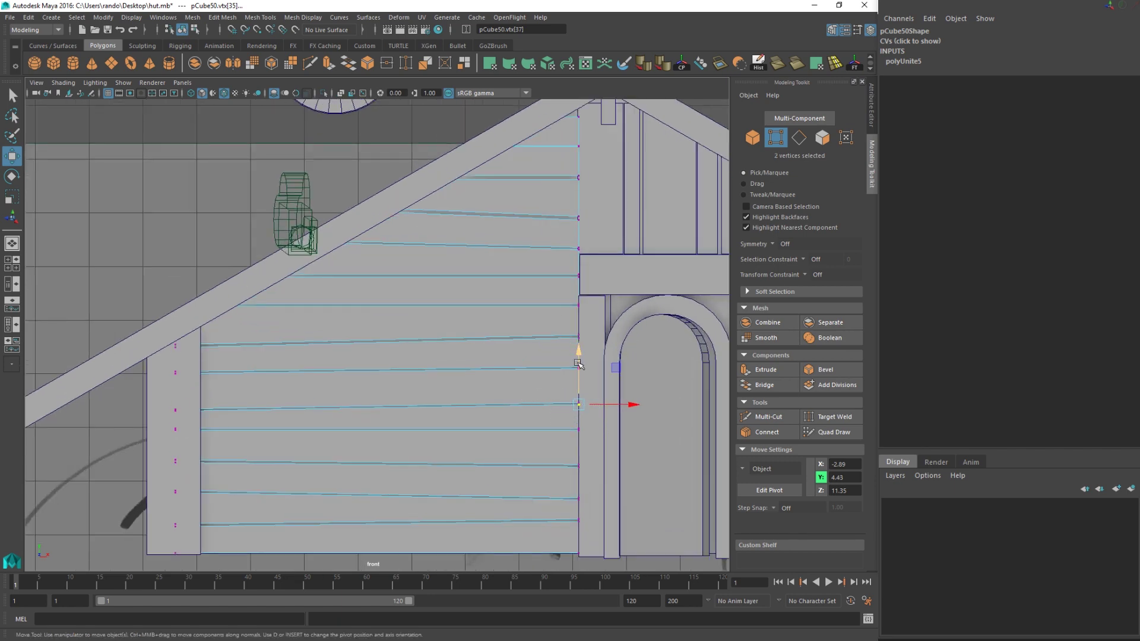
pyautogui.moveTo(579, 355); pyautogui.dragTo(580, 357)
# - Return to object mode and duplicate the plank wall
pyautogui.scroll(-5, 549, 395)
pyautogui.press('q')
pyautogui.moveTo(417, 315); pyautogui.dragTo(460, 301, button='right')
pyautogui.click(418, 332)
pyautogui.press('w')
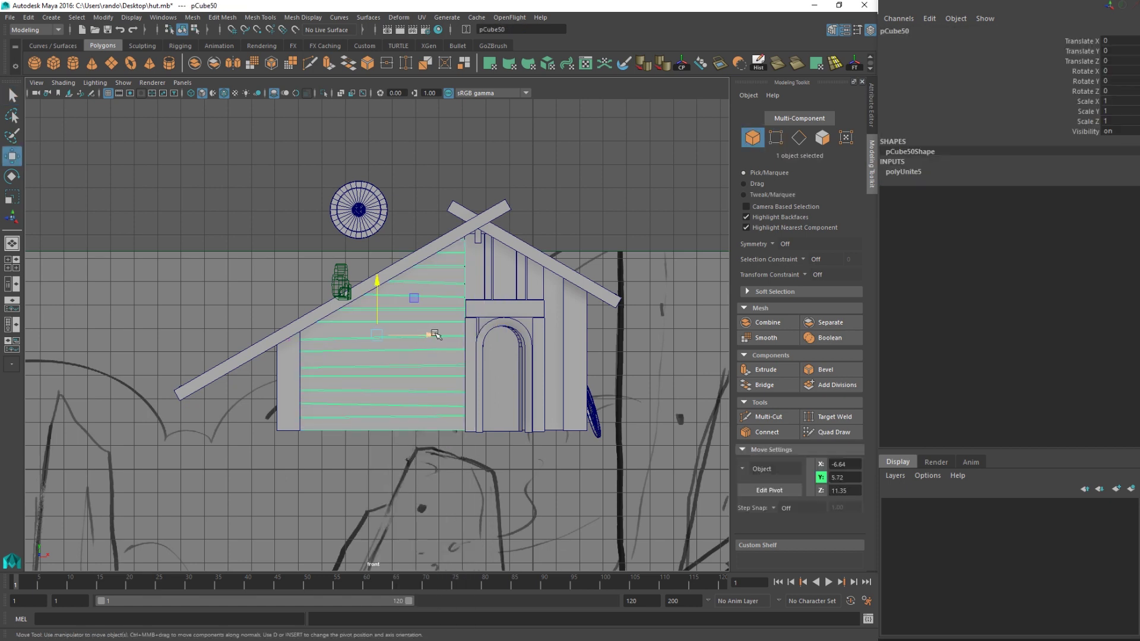
pyautogui.hotkey('ctrl', 'd')
pyautogui.press('r')
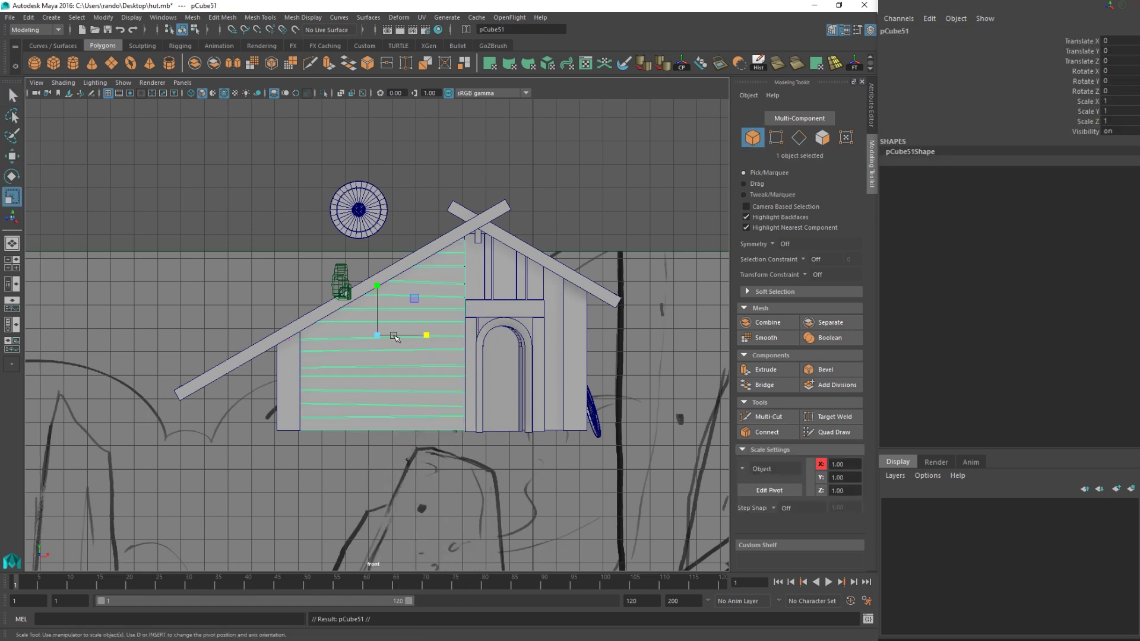
pyautogui.moveTo(425, 334); pyautogui.dragTo(351, 342)
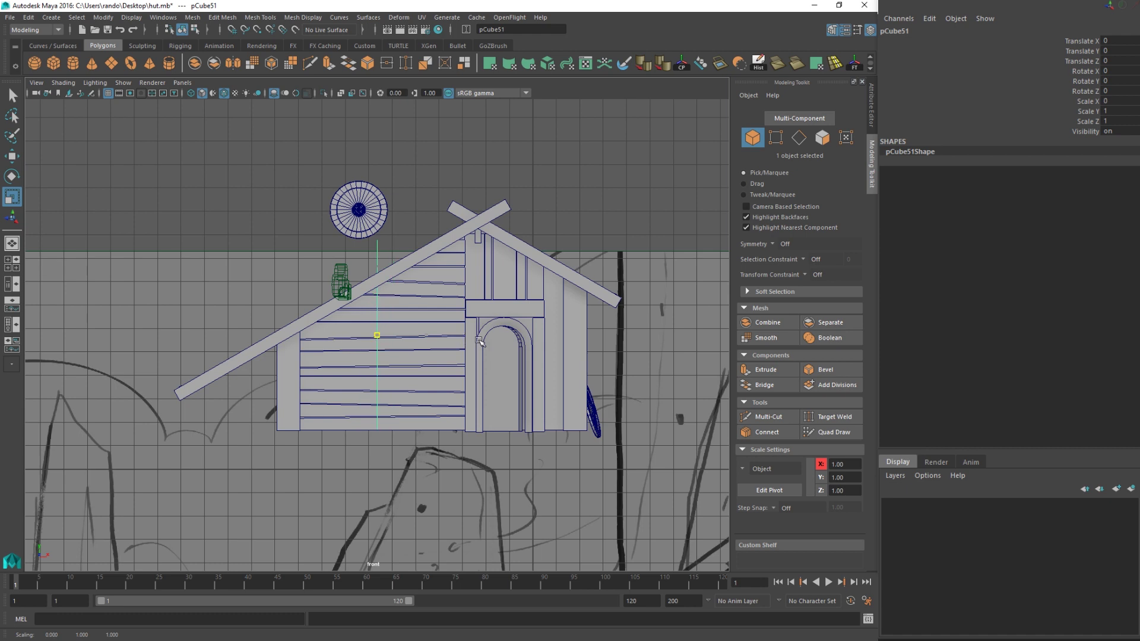
pyautogui.hotkey('ctrl', 'z')
# - Move the duplicated plank wall past the door to Translate X 9.503 and show it in the perspective view
pyautogui.press('w')
pyautogui.moveTo(426, 334); pyautogui.dragTo(653, 335)
pyautogui.scroll(3, 641, 334)
pyautogui.press('space')
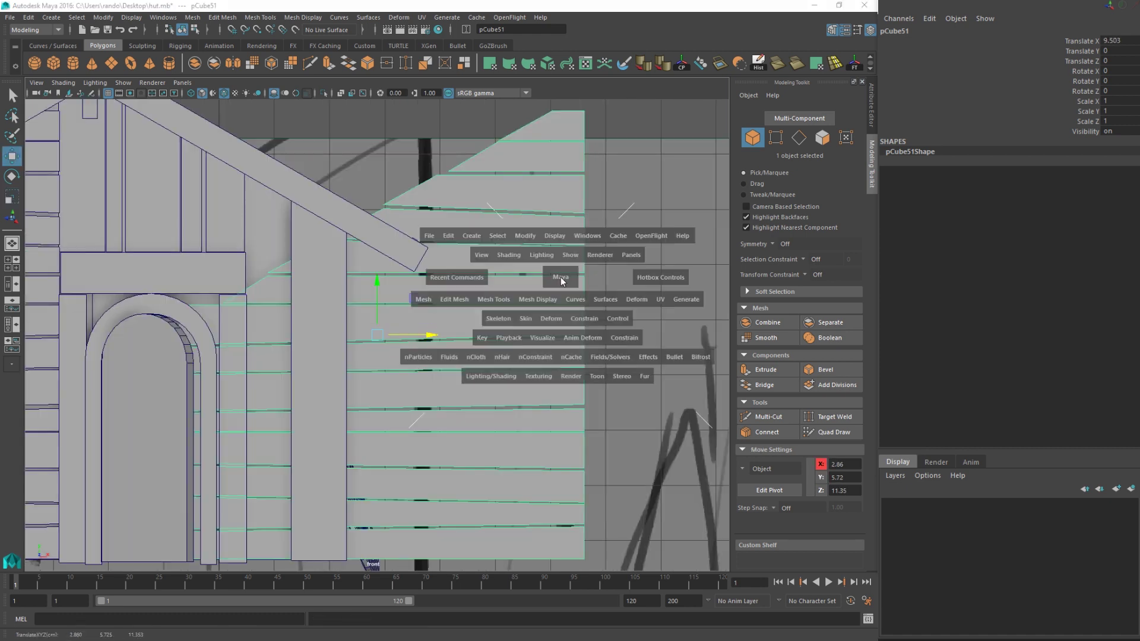
pyautogui.press('space')
pyautogui.scroll(-5, 613, 236)
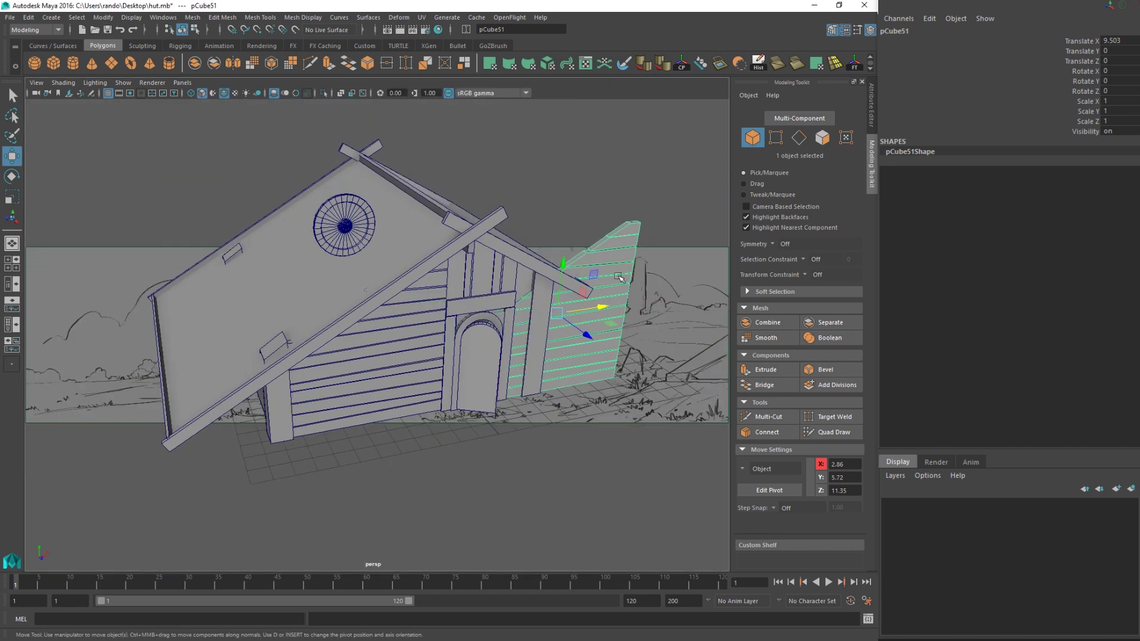
# - Rotate the copied plank wall -180 degrees about Y and shift it along X behind the gable posts
pyautogui.press('e')
pyautogui.keyDown('alt'); pyautogui.moveTo(672, 367); pyautogui.dragTo(636, 332); pyautogui.keyUp('alt')
pyautogui.press('w')
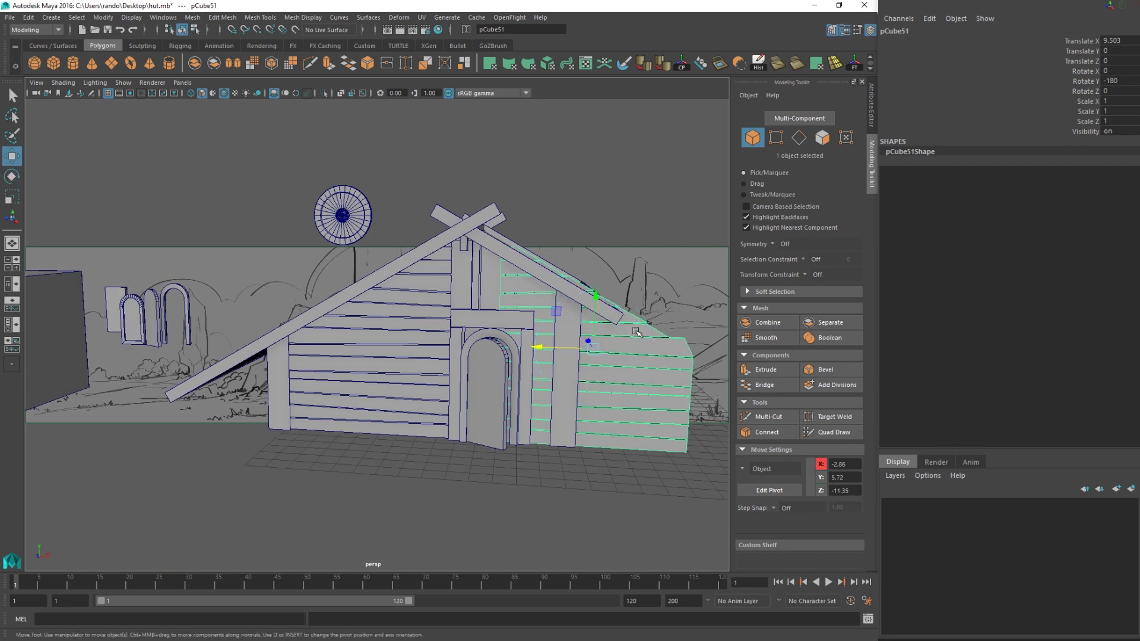
pyautogui.moveTo(540, 348); pyautogui.dragTo(502, 277)
# - Delete all faces of the two topmost planks on the copied wall
pyautogui.scroll(4, 515, 321)
pyautogui.moveTo(488, 233); pyautogui.dragTo(490, 262, button='right')
pyautogui.doubleClick(505, 244)
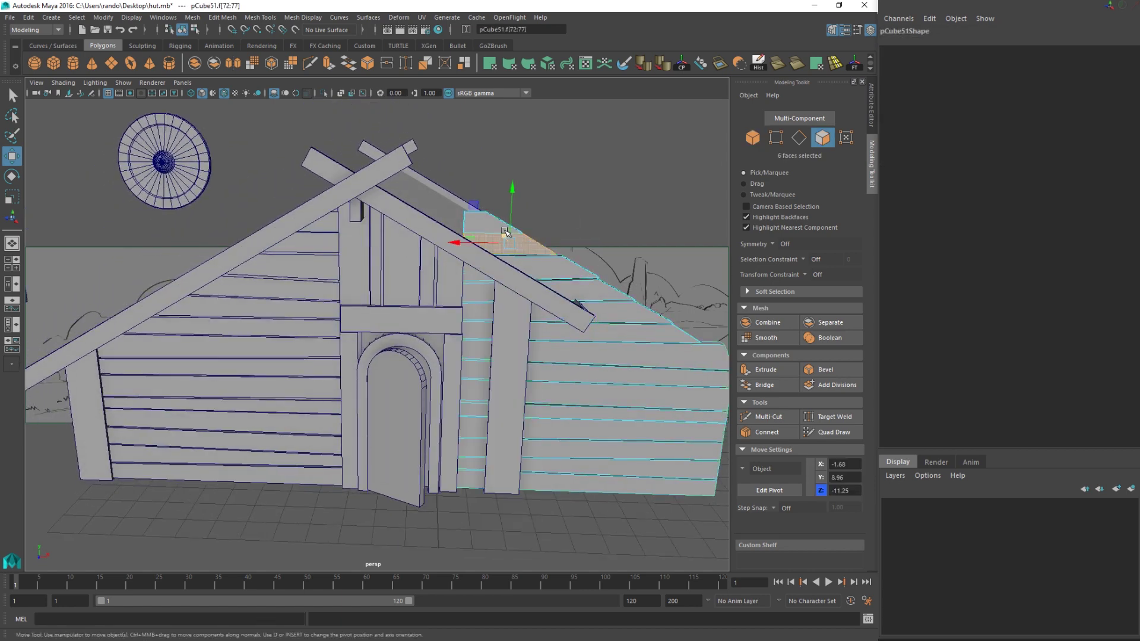
pyautogui.press('Delete')
pyautogui.doubleClick(494, 224)
pyautogui.press('Delete')
# - Move the copied planks' outer end vertices inward behind the corner post and scale them flat into a straight vertical edge
pyautogui.keyDown('alt'); pyautogui.moveTo(624, 314); pyautogui.dragTo(559, 299, button='middle'); pyautogui.keyUp('alt')
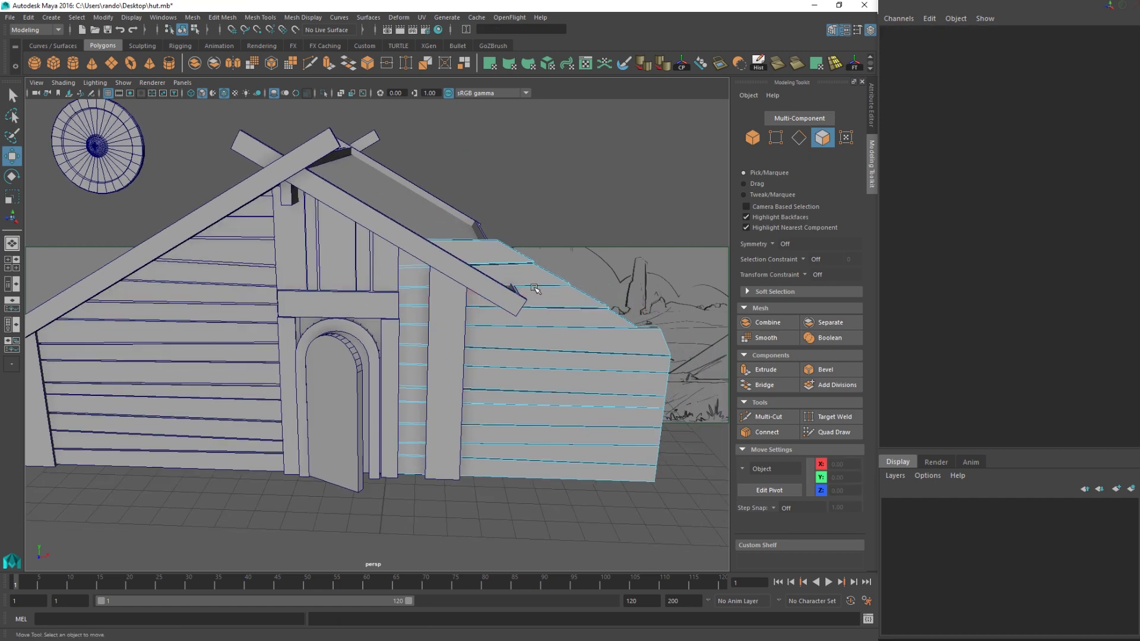
pyautogui.moveTo(534, 287); pyautogui.dragTo(477, 271, button='right')
pyautogui.moveTo(478, 219); pyautogui.dragTo(648, 386)
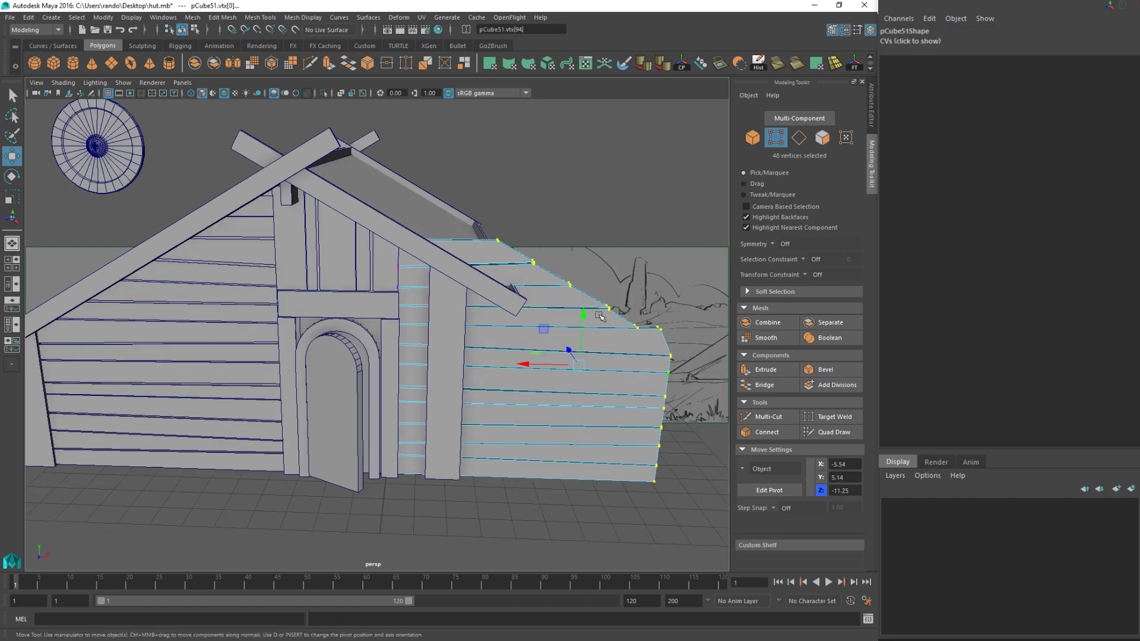
pyautogui.moveTo(530, 363); pyautogui.dragTo(434, 378)
pyautogui.keyDown('alt'); pyautogui.moveTo(436, 377); pyautogui.dragTo(504, 339); pyautogui.keyUp('alt')
pyautogui.moveTo(673, 235); pyautogui.dragTo(465, 523)
pyautogui.press('r')
pyautogui.moveTo(485, 372)
pyautogui.mouseDown()
pyautogui.moveTo(522, 371)
pyautogui.moveTo(405, 372)
pyautogui.moveTo(327, 347)
pyautogui.moveTo(509, 386)
pyautogui.moveTo(502, 380)
pyautogui.mouseUp()
pyautogui.press('w')
# - Return to object mode and duplicate the large plank wall beside the door
pyautogui.press('q')
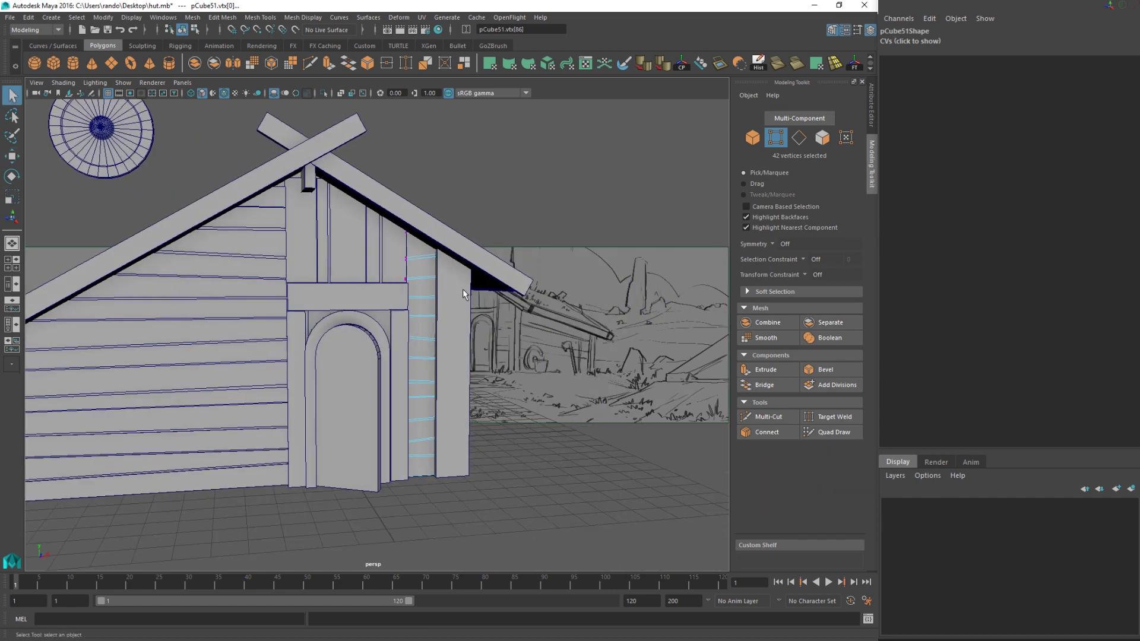
pyautogui.moveTo(463, 289); pyautogui.dragTo(513, 268, button='right')
pyautogui.keyDown('alt'); pyautogui.moveTo(546, 355); pyautogui.dragTo(496, 371); pyautogui.keyUp('alt')
pyautogui.moveTo(439, 312); pyautogui.dragTo(488, 282, button='right')
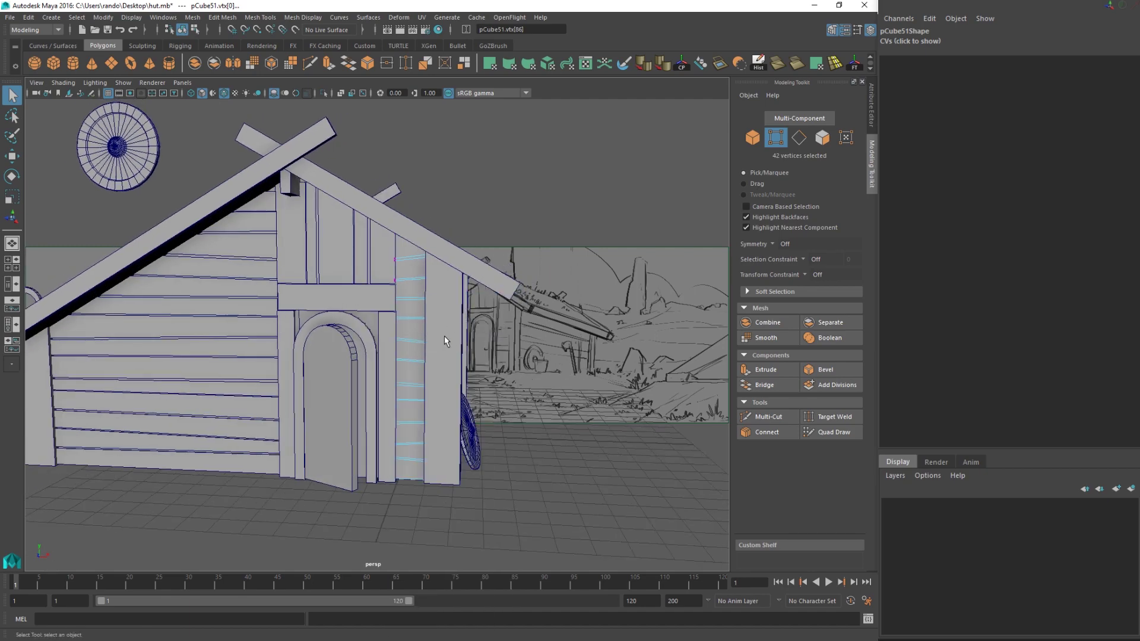
pyautogui.scroll(-5, 444, 336)
pyautogui.click(310, 322)
pyautogui.keyDown('alt'); pyautogui.moveTo(310, 322); pyautogui.dragTo(493, 384); pyautogui.keyUp('alt')
pyautogui.scroll(5, 364, 309)
pyautogui.press('w')
pyautogui.scroll(-4, 304, 342)
pyautogui.hotkey('ctrl', 'd')
# - Rotate the new copy -90 degrees about Y and place it against the side wall at Translate X 8.629, Z -4.322
pyautogui.keyDown('alt'); pyautogui.moveTo(493, 385); pyautogui.dragTo(503, 364); pyautogui.keyUp('alt')
pyautogui.press('e')
pyautogui.press('j')
pyautogui.press('w')
pyautogui.moveTo(420, 332); pyautogui.dragTo(366, 330)
pyautogui.moveTo(438, 354)
pyautogui.keyDown('alt'); pyautogui.mouseDown()
pyautogui.moveTo(356, 314)
pyautogui.moveTo(361, 331)
pyautogui.moveTo(433, 333)
pyautogui.mouseUp(); pyautogui.keyUp('alt')
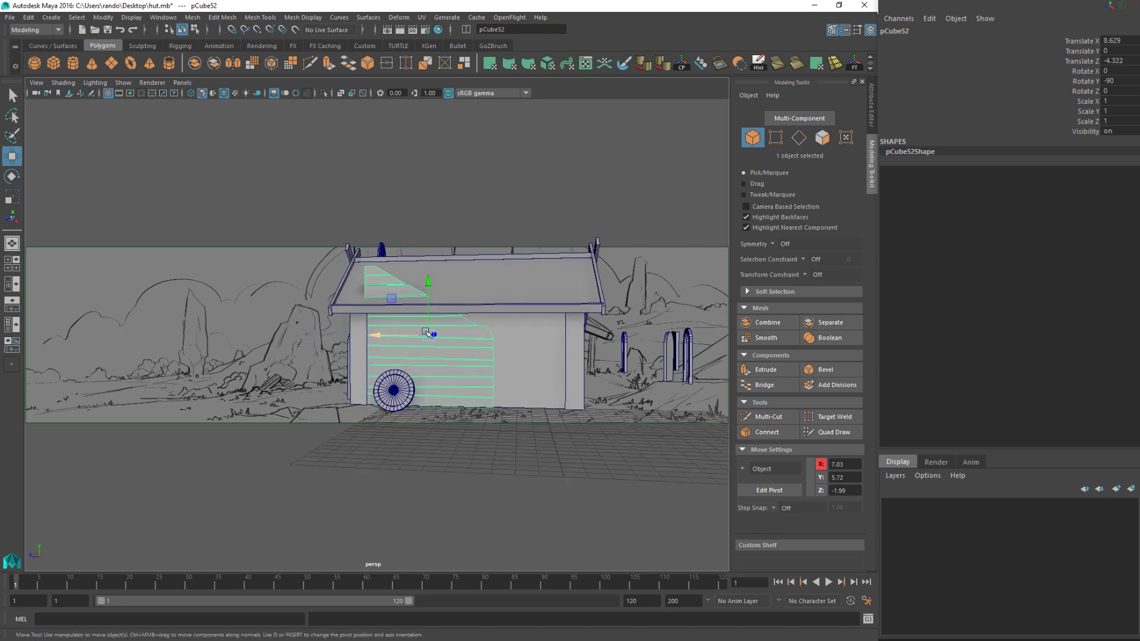
# - Flatten the side planks' 56 sloped end vertices into one straight edge and stretch them across to the far corner post
pyautogui.rightClick(455, 330)
pyautogui.moveTo(457, 334); pyautogui.dragTo(402, 314, button='right')
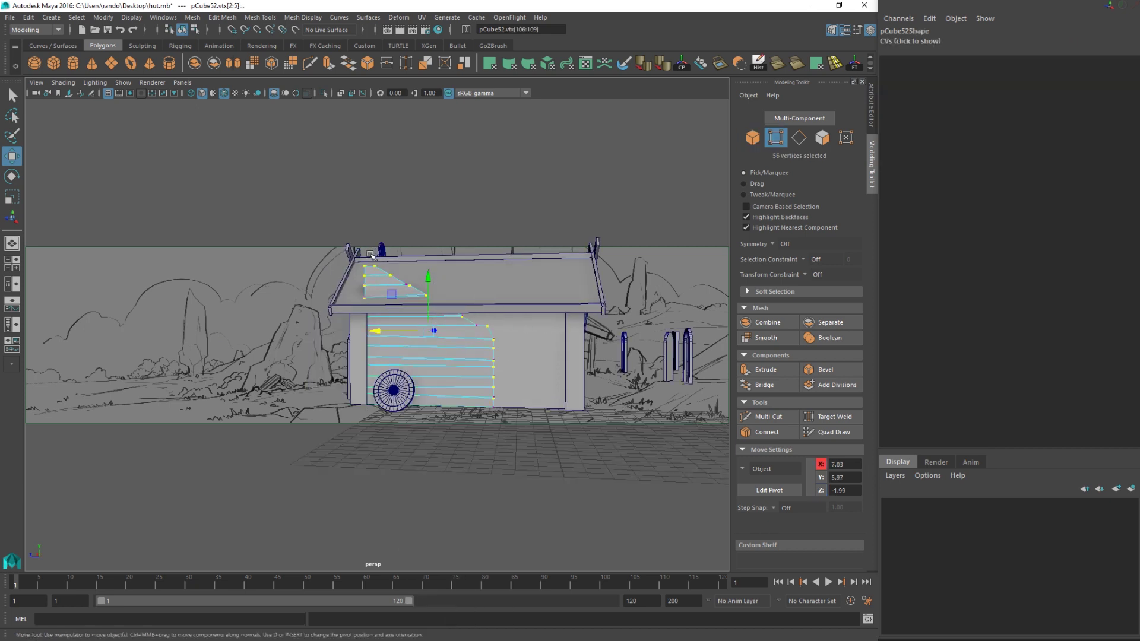
pyautogui.moveTo(369, 253); pyautogui.dragTo(579, 493)
pyautogui.press('r')
pyautogui.moveTo(385, 336); pyautogui.dragTo(453, 339)
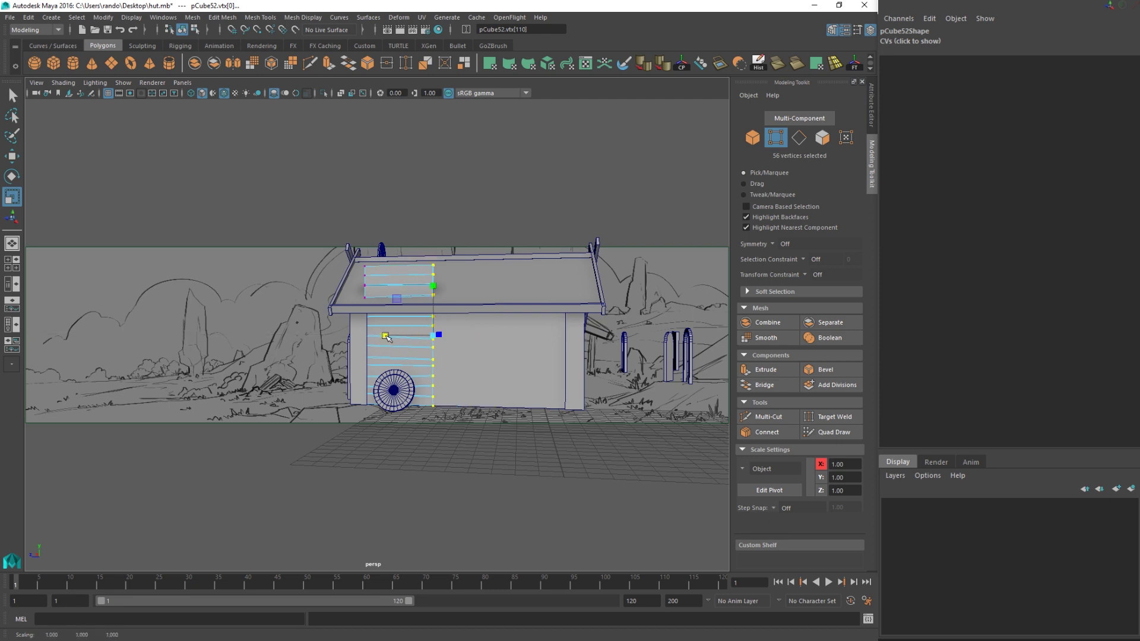
pyautogui.press('w')
pyautogui.moveTo(386, 335); pyautogui.dragTo(526, 338)
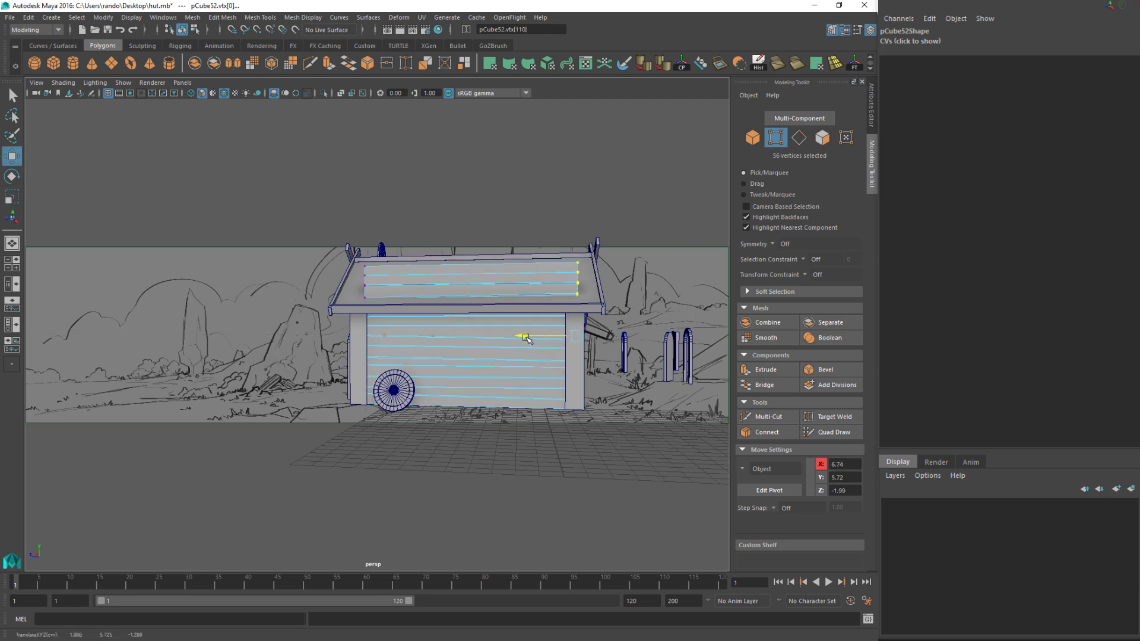
# - Delete the faces of the side wall planks that poke out through the roof slope
pyautogui.press('q')
pyautogui.moveTo(436, 273); pyautogui.dragTo(448, 297, button='right')
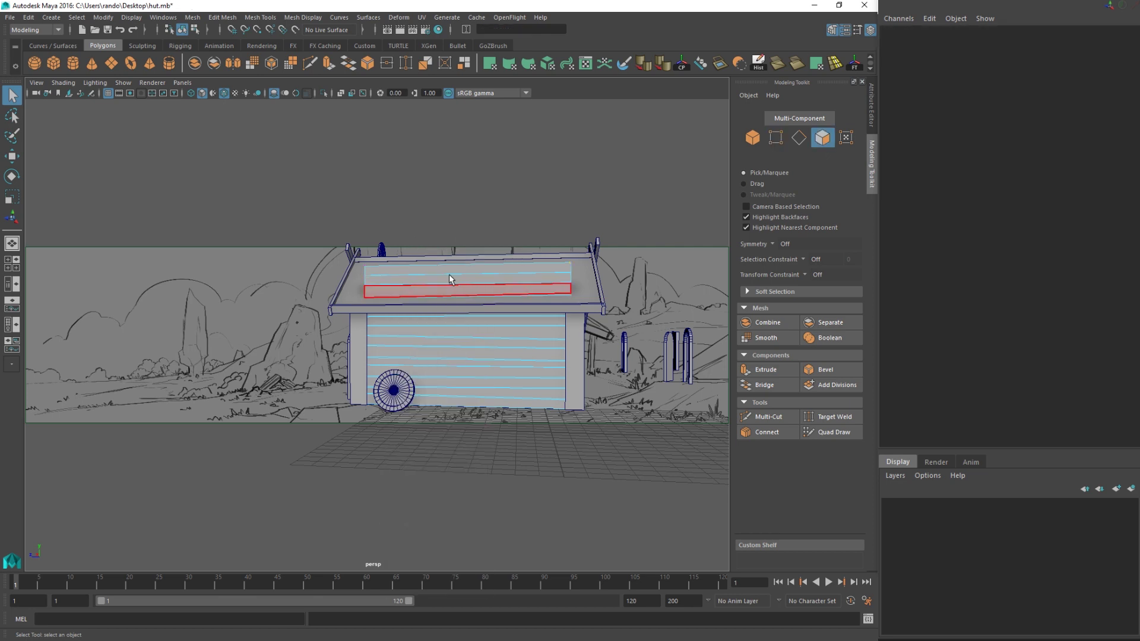
pyautogui.click(447, 267)
pyautogui.press('Delete')
pyautogui.click(450, 279)
pyautogui.press('Delete')
pyautogui.click(448, 290)
pyautogui.press('Delete')
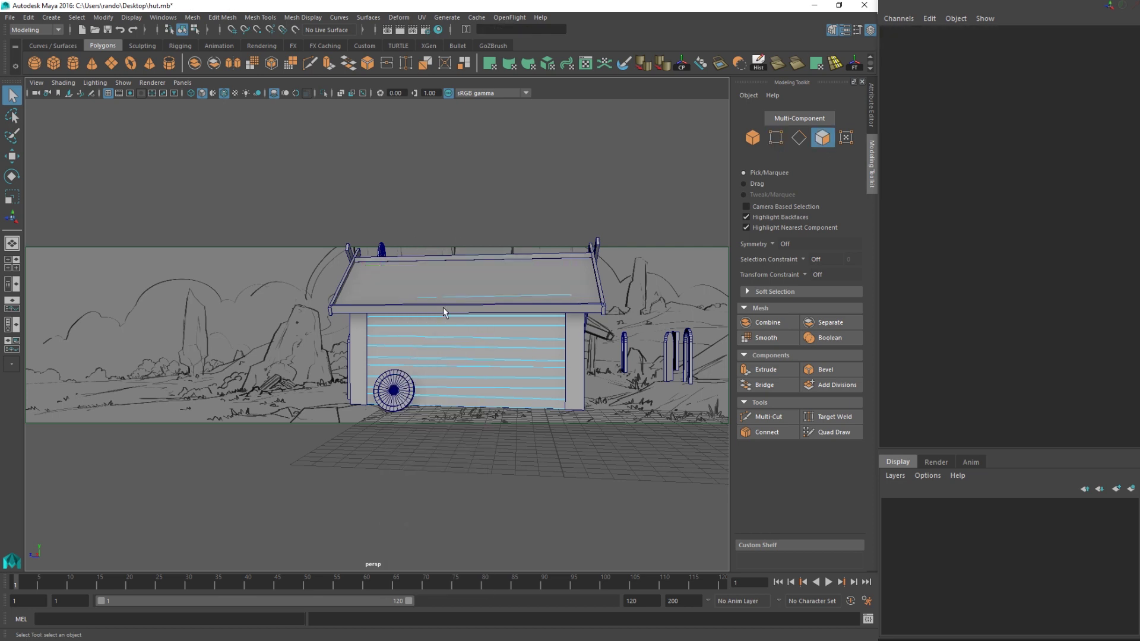
pyautogui.moveTo(448, 315); pyautogui.dragTo(501, 299, button='right')
# - Lower the side plank wall to Translate Y -0.267 and shift it to Translate X 8.643 against the posts
pyautogui.click(449, 345)
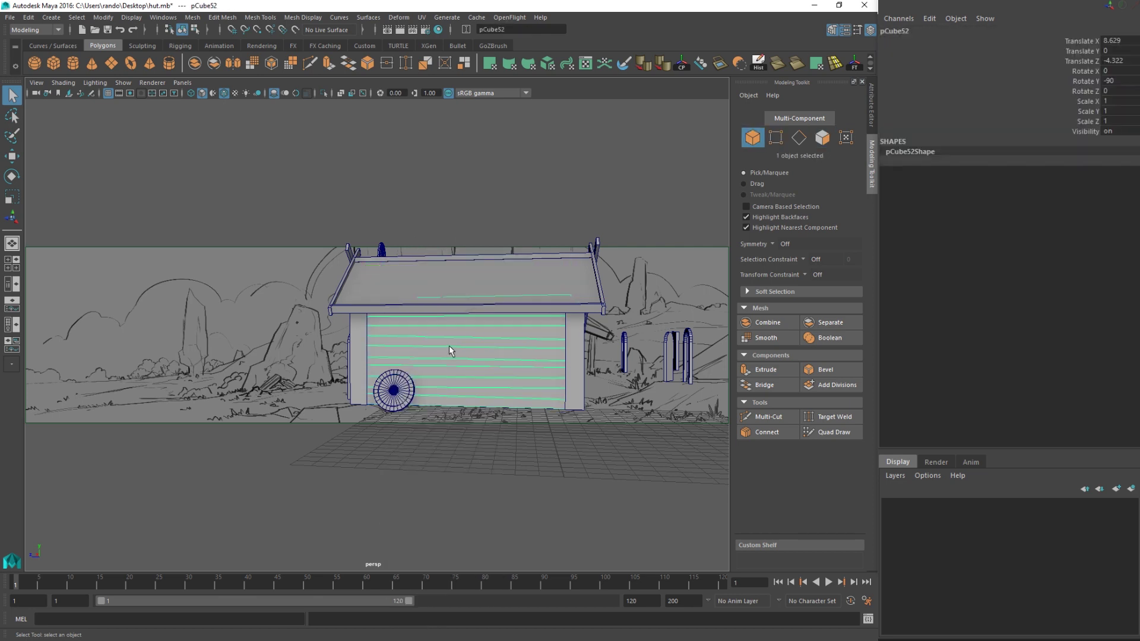
pyautogui.keyDown('alt'); pyautogui.moveTo(449, 345); pyautogui.dragTo(474, 345); pyautogui.keyUp('alt')
pyautogui.press('w')
pyautogui.scroll(2, 474, 346)
pyautogui.moveTo(454, 287); pyautogui.dragTo(518, 286)
pyautogui.scroll(5, 488, 325)
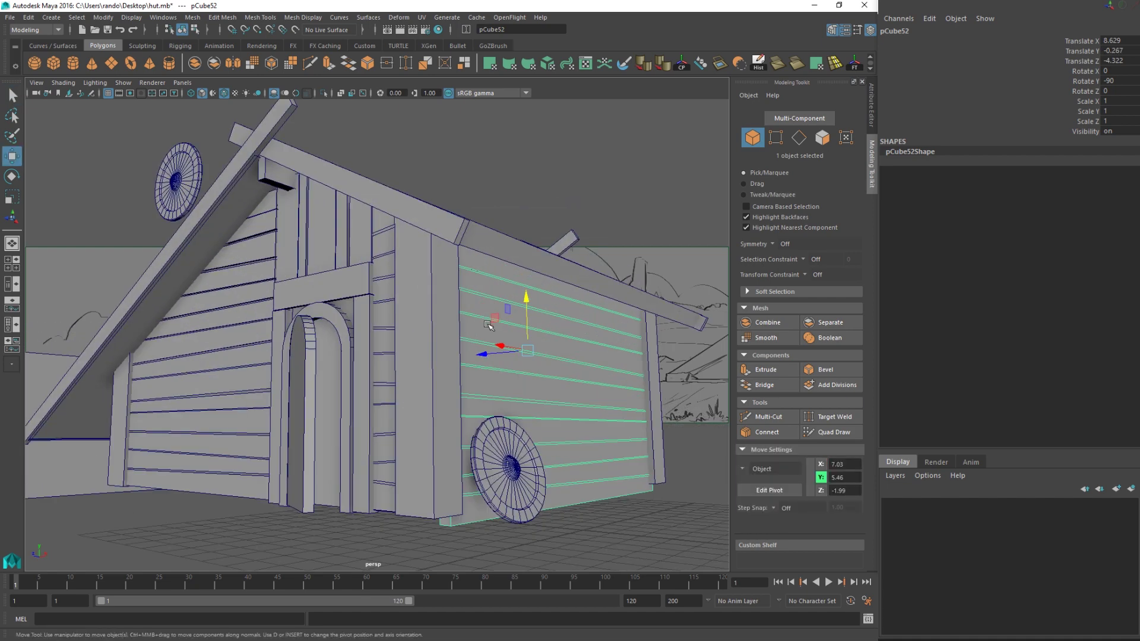
pyautogui.moveTo(484, 354); pyautogui.dragTo(490, 356)
pyautogui.moveTo(478, 355); pyautogui.dragTo(549, 373)
pyautogui.scroll(-6, 448, 374)
pyautogui.click(490, 483)
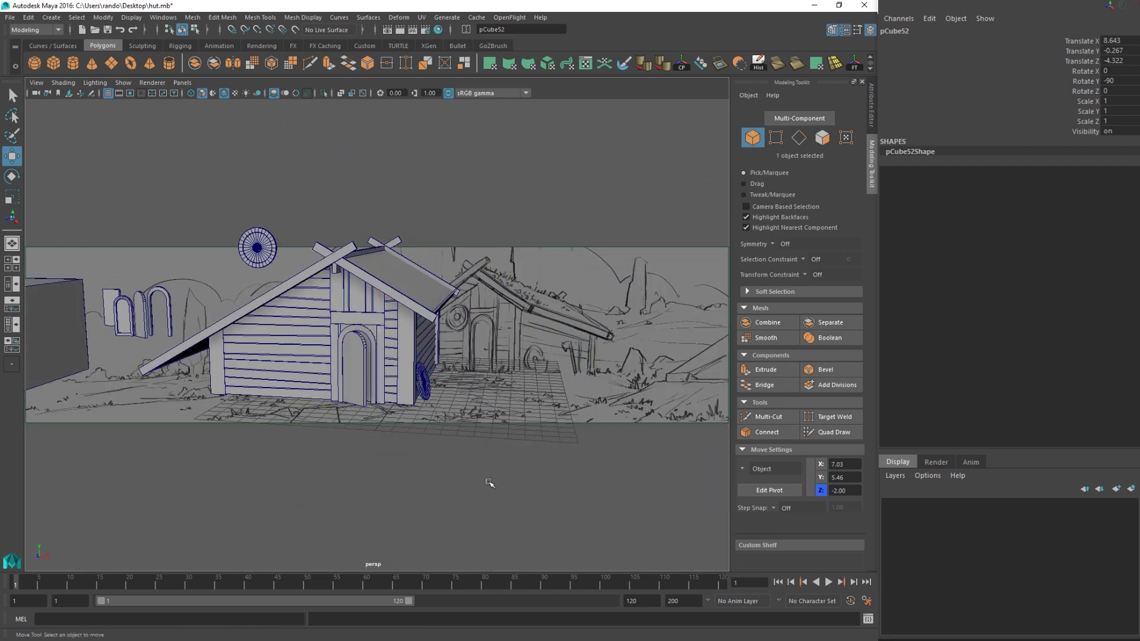
# - Examine the clad hut from several angles and compare its proportions with the background sketch
pyautogui.keyDown('alt'); pyautogui.moveTo(490, 482); pyautogui.dragTo(298, 462); pyautogui.keyUp('alt')
pyautogui.keyDown('alt'); pyautogui.moveTo(327, 458); pyautogui.dragTo(293, 485, button='middle'); pyautogui.keyUp('alt')
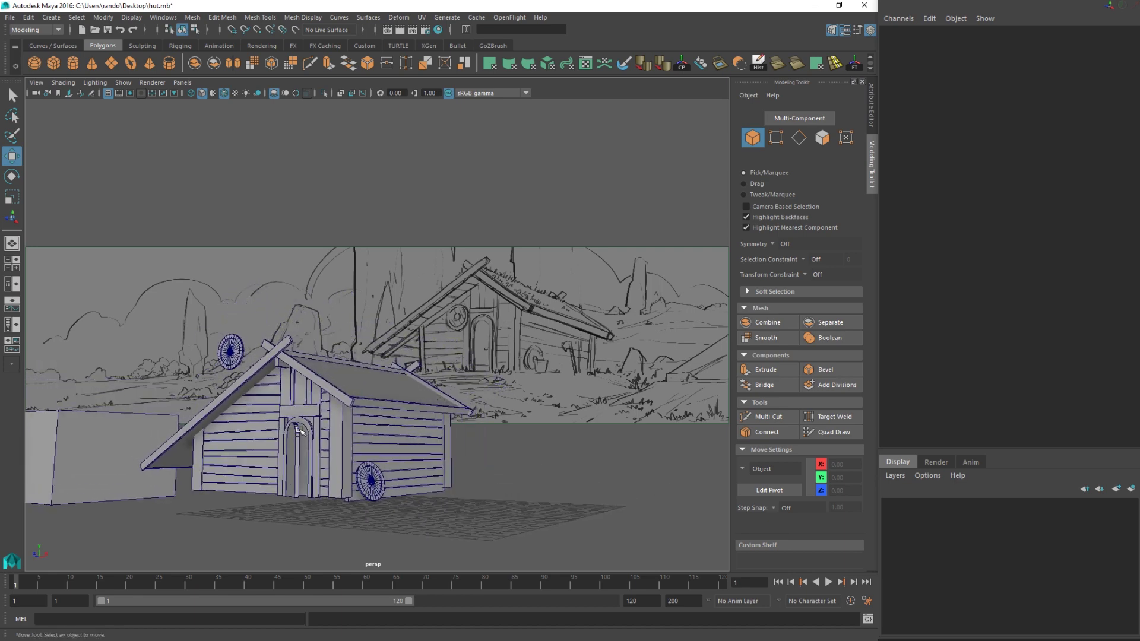
pyautogui.keyDown('alt'); pyautogui.moveTo(301, 432); pyautogui.dragTo(417, 388, button='middle'); pyautogui.keyUp('alt')
pyautogui.keyDown('alt'); pyautogui.moveTo(417, 388); pyautogui.dragTo(452, 397); pyautogui.keyUp('alt')
pyautogui.keyDown('alt'); pyautogui.moveTo(453, 398); pyautogui.dragTo(438, 463, button='middle'); pyautogui.keyUp('alt')
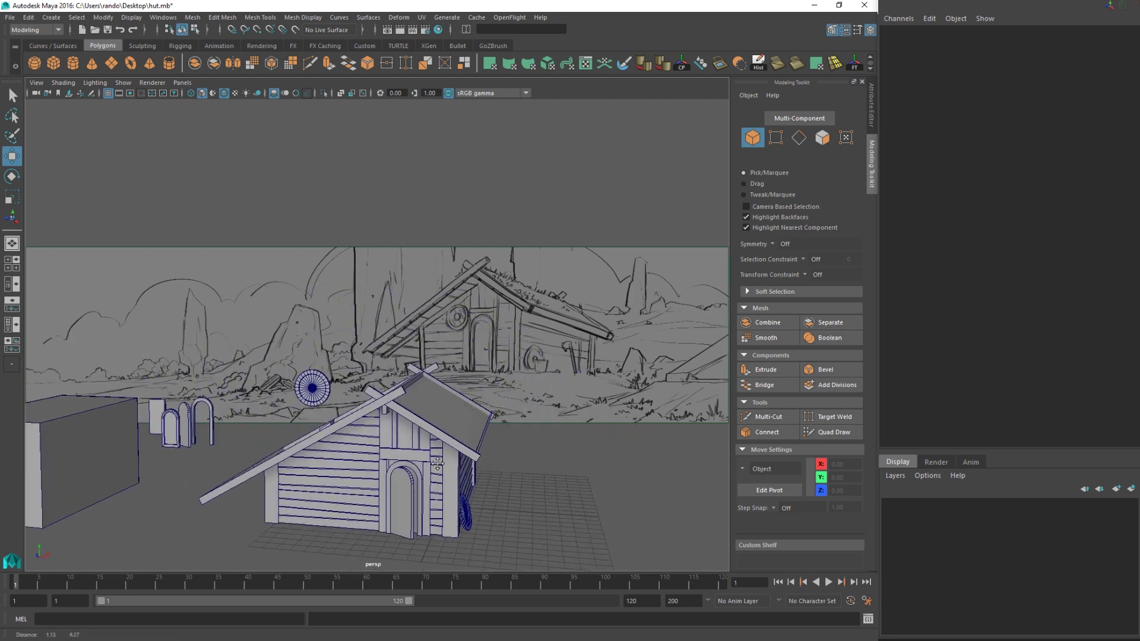
pyautogui.keyDown('alt'); pyautogui.moveTo(437, 463); pyautogui.dragTo(276, 498); pyautogui.keyUp('alt')
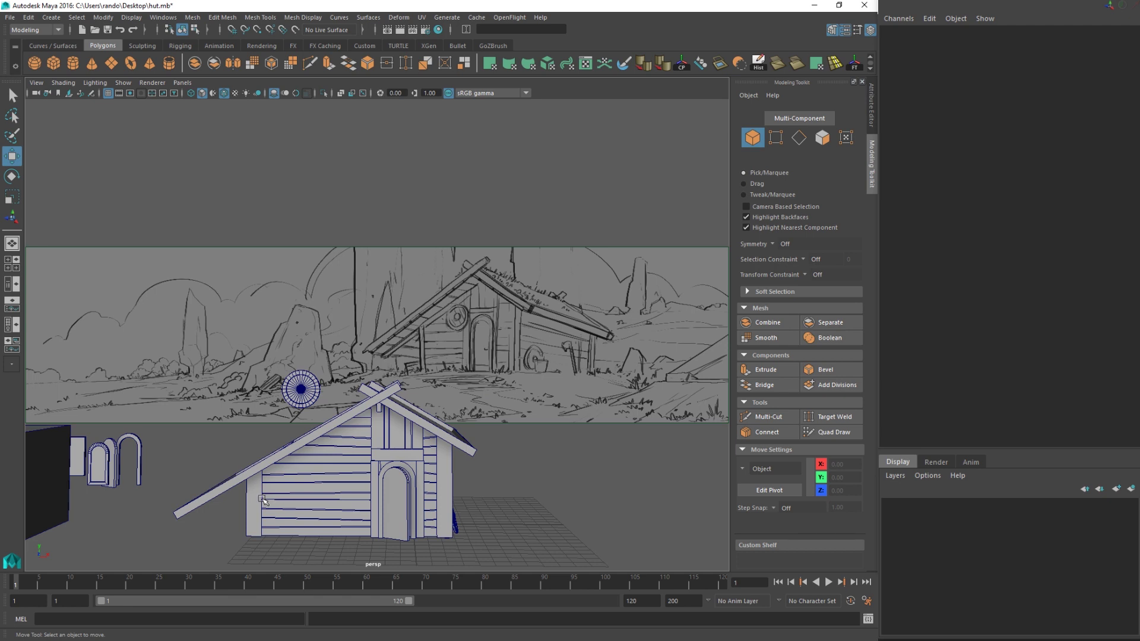
pyautogui.click(260, 499)
pyautogui.keyDown('alt'); pyautogui.moveTo(262, 498); pyautogui.dragTo(357, 424, button='middle'); pyautogui.keyUp('alt')
pyautogui.moveTo(356, 424)
pyautogui.keyDown('alt'); pyautogui.mouseDown()
pyautogui.moveTo(336, 415)
pyautogui.moveTo(357, 414)
pyautogui.mouseUp(); pyautogui.keyUp('alt')
# - Try to move the 42 outer end vertices of the large front plank wall inward
pyautogui.click(382, 429)
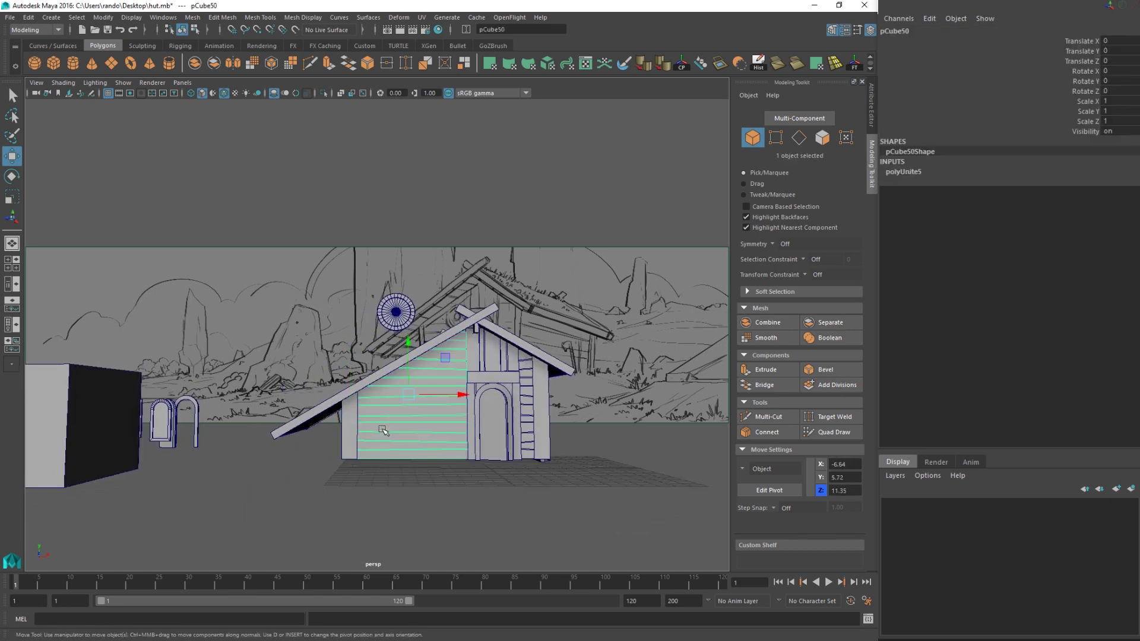
pyautogui.rightClick(382, 429)
pyautogui.moveTo(341, 324); pyautogui.dragTo(337, 314, button='right')
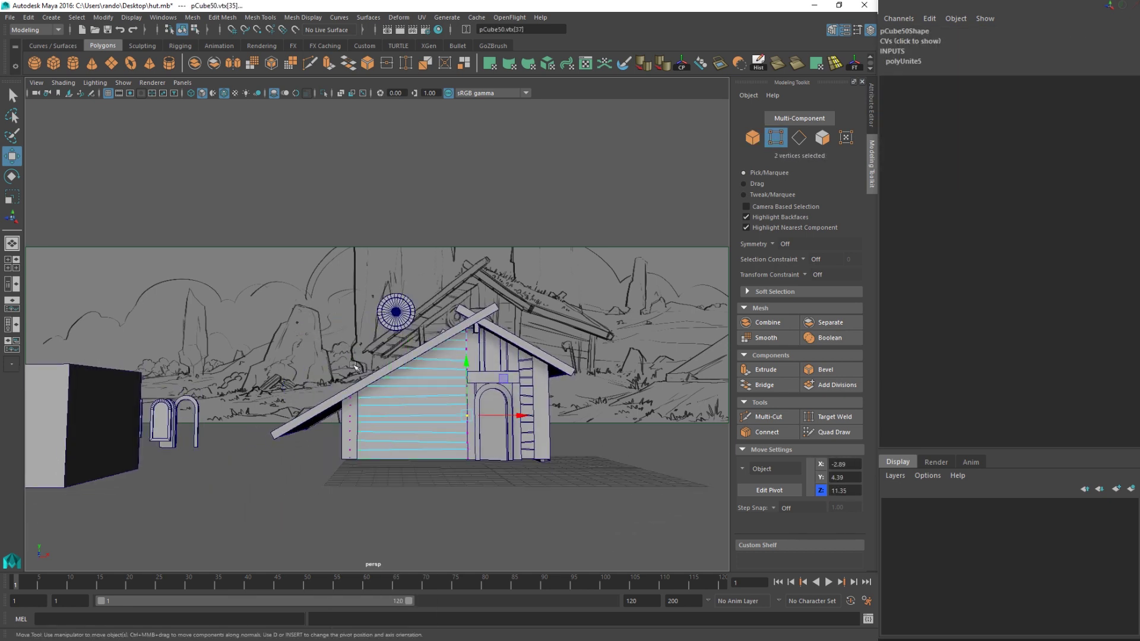
pyautogui.keyDown('alt'); pyautogui.moveTo(333, 363); pyautogui.dragTo(432, 418); pyautogui.keyUp('alt')
pyautogui.hotkey('ctrl', 'z')
pyautogui.moveTo(314, 317); pyautogui.dragTo(390, 499)
pyautogui.moveTo(422, 412); pyautogui.dragTo(424, 410)
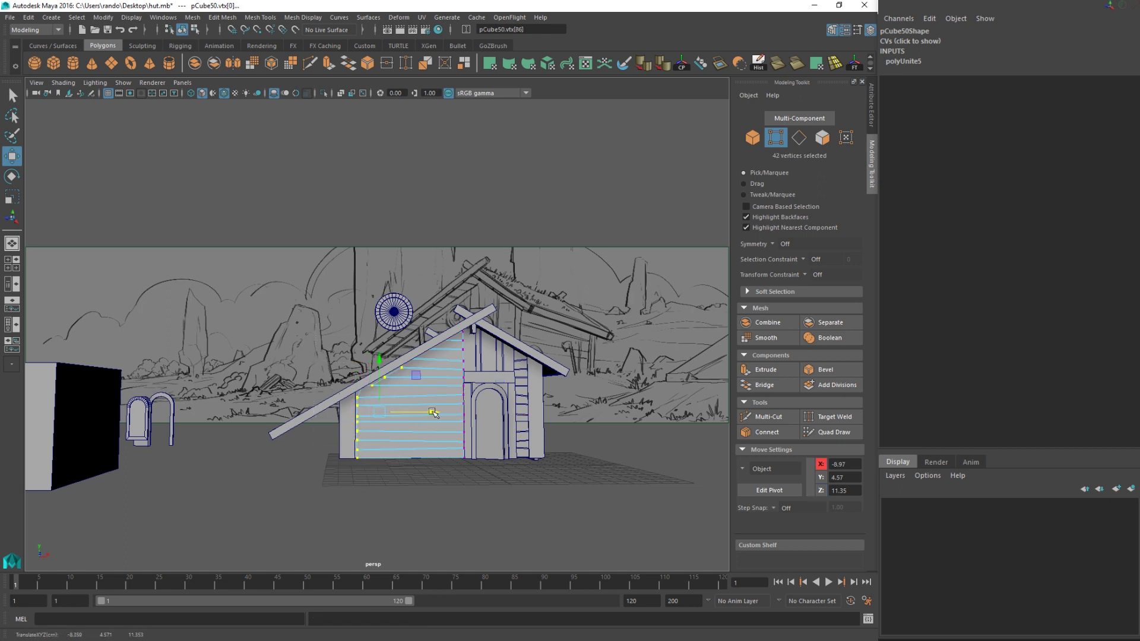
pyautogui.click(351, 392)
pyautogui.keyDown('alt'); pyautogui.moveTo(403, 395); pyautogui.dragTo(286, 460, button='middle'); pyautogui.keyUp('alt')
pyautogui.moveTo(285, 460)
pyautogui.keyDown('alt'); pyautogui.mouseDown()
pyautogui.moveTo(272, 460)
pyautogui.moveTo(269, 483)
pyautogui.moveTo(254, 480)
pyautogui.moveTo(263, 505)
pyautogui.moveTo(301, 471)
pyautogui.mouseUp(); pyautogui.keyUp('alt')
# - Move the front corner post under the long roof slope to Translate X -9.1 and raise its four top vertices to the roof
pyautogui.click(213, 504)
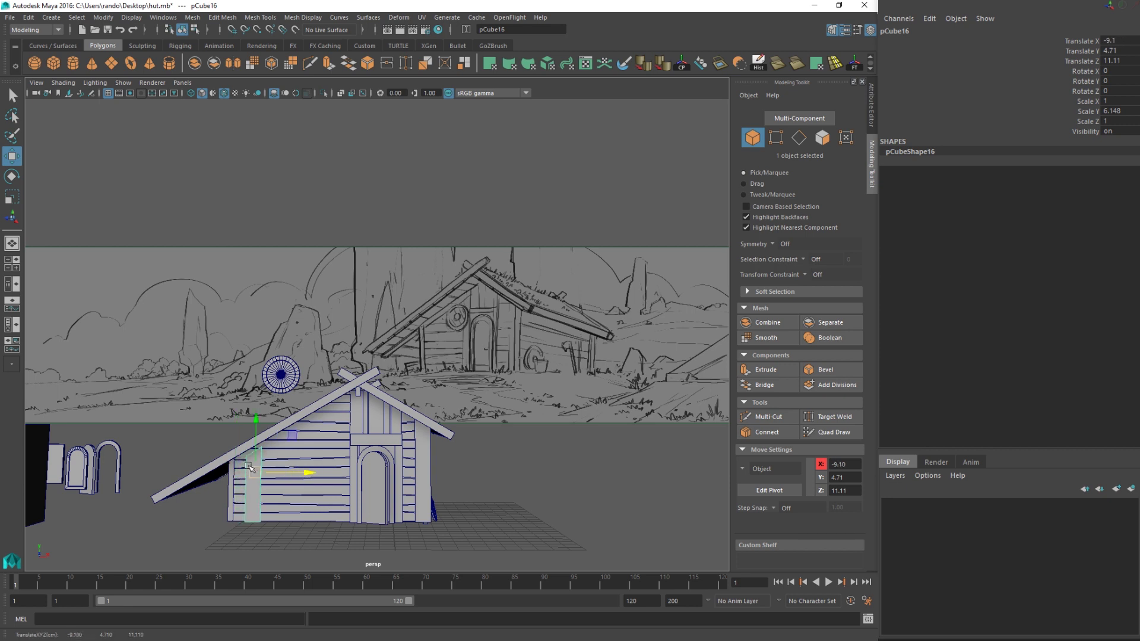
pyautogui.moveTo(252, 480); pyautogui.dragTo(218, 314, button='right')
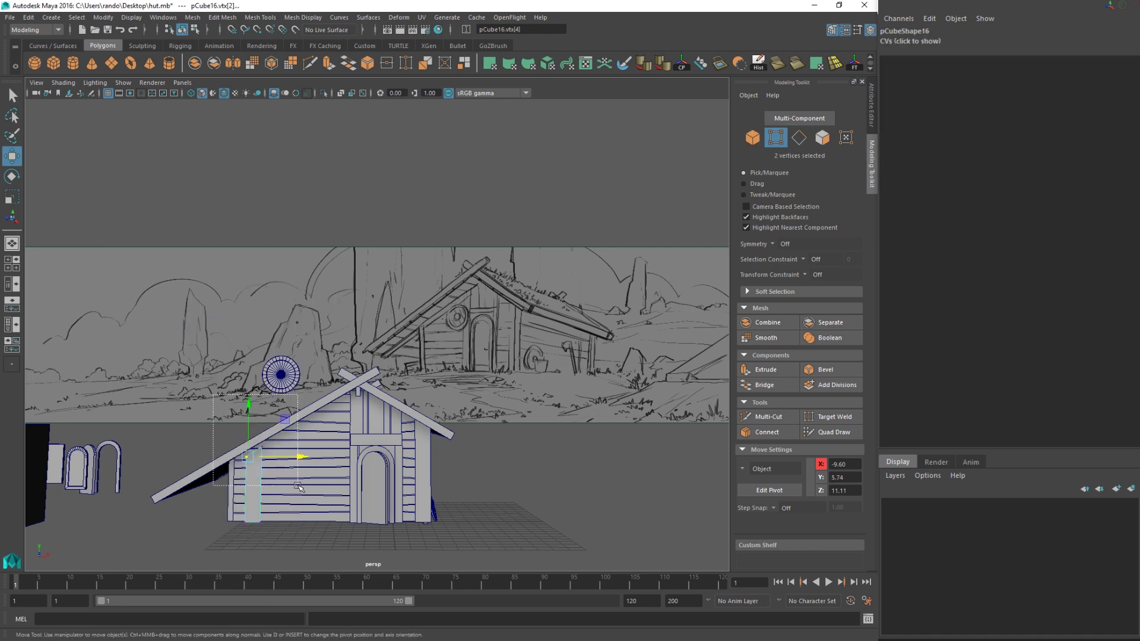
pyautogui.moveTo(298, 487); pyautogui.dragTo(299, 488)
pyautogui.moveTo(255, 399); pyautogui.dragTo(256, 392)
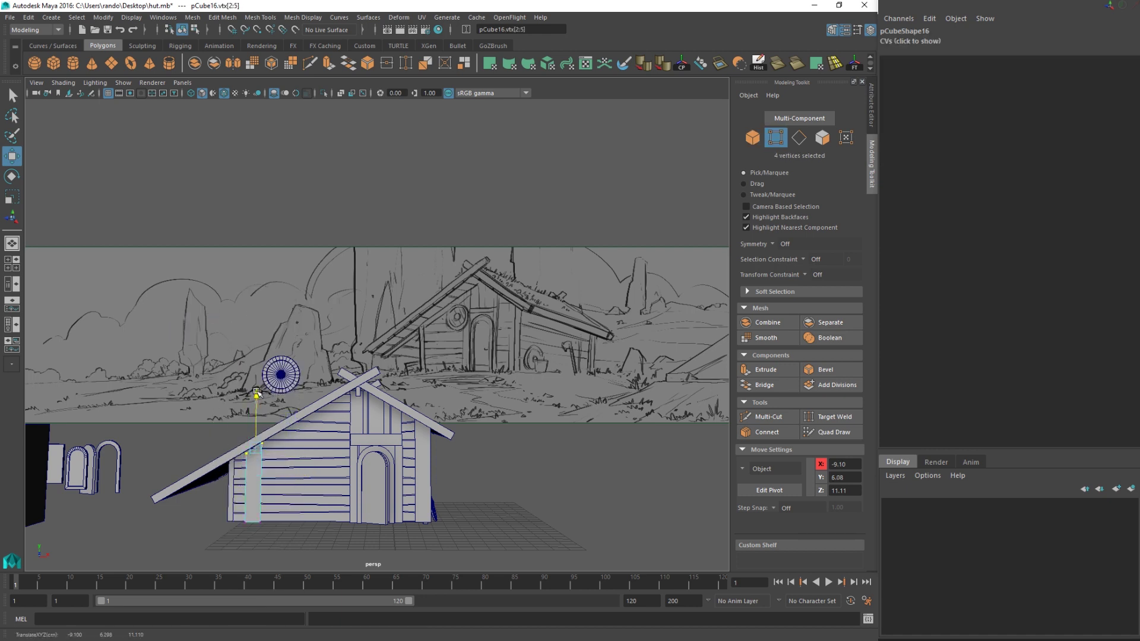
# - Move the 32 outer end vertices of the front planks inward behind the relocated corner post
pyautogui.click(236, 498)
pyautogui.moveTo(241, 485); pyautogui.dragTo(197, 326, button='right')
pyautogui.moveTo(247, 558); pyautogui.dragTo(247, 557)
pyautogui.moveTo(292, 486); pyautogui.dragTo(301, 487)
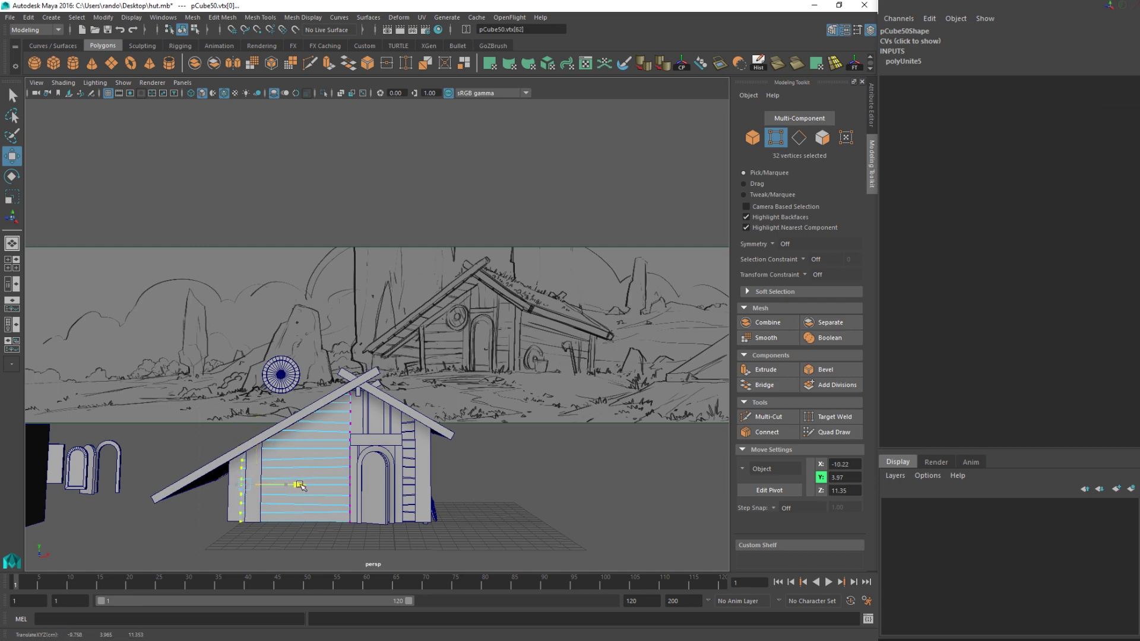
pyautogui.click(316, 534)
pyautogui.keyDown('alt'); pyautogui.moveTo(316, 534); pyautogui.dragTo(311, 522); pyautogui.keyUp('alt')
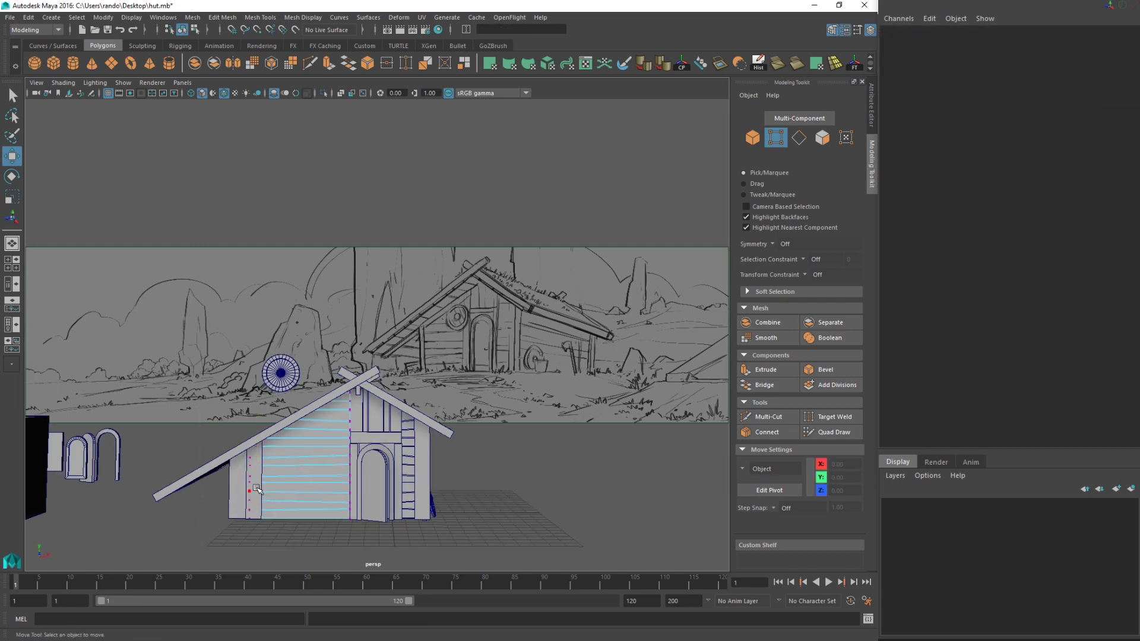
# - Move the hut body's side vertices inward to the relocated post and raise its top edge to the long roof slope
pyautogui.click(239, 478)
pyautogui.keyDown('alt'); pyautogui.moveTo(242, 508); pyautogui.dragTo(361, 382); pyautogui.keyUp('alt')
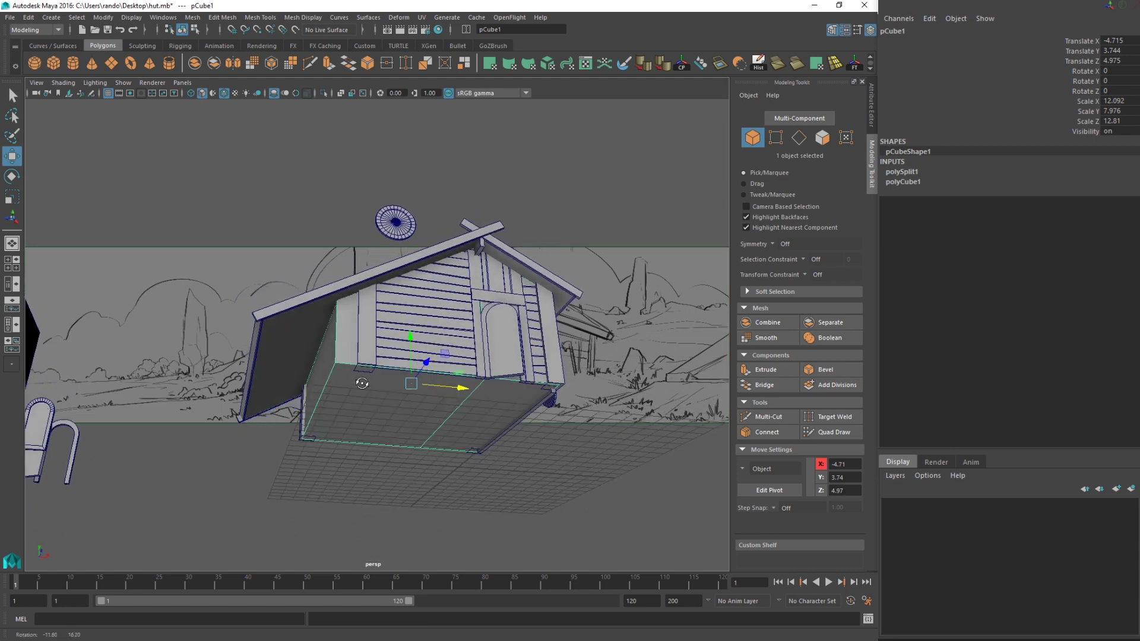
pyautogui.moveTo(332, 314); pyautogui.dragTo(301, 314, button='right')
pyautogui.keyDown('alt'); pyautogui.moveTo(301, 314); pyautogui.dragTo(377, 474); pyautogui.keyUp('alt')
pyautogui.moveTo(378, 367); pyautogui.dragTo(399, 369)
pyautogui.keyDown('alt'); pyautogui.moveTo(356, 350); pyautogui.dragTo(300, 303); pyautogui.keyUp('alt')
pyautogui.moveTo(291, 300); pyautogui.dragTo(337, 287)
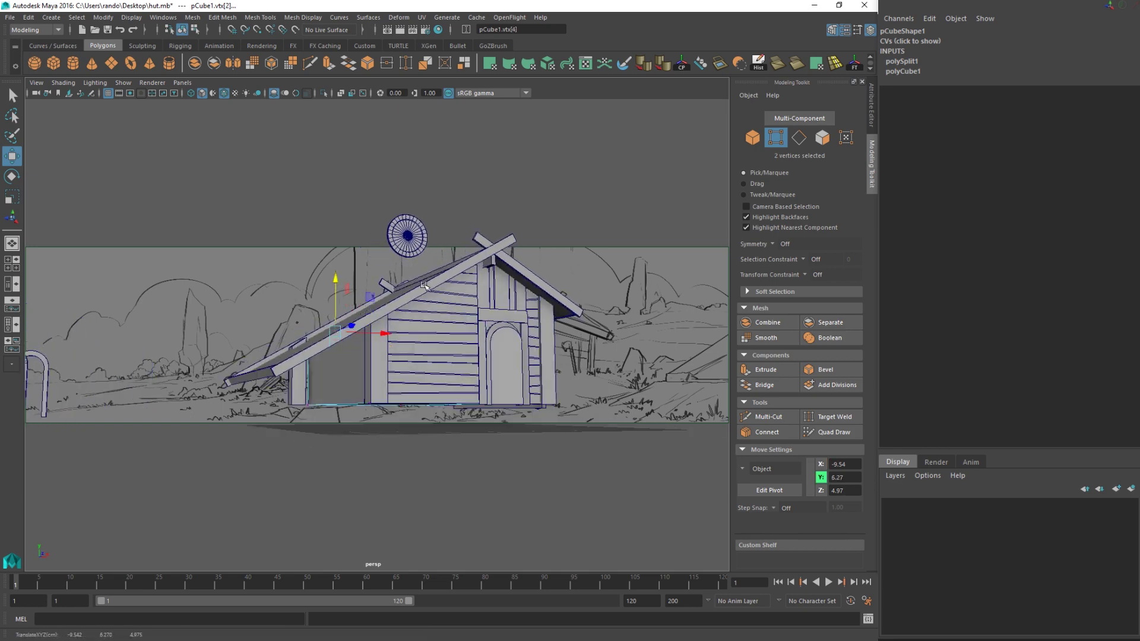
pyautogui.keyDown('alt'); pyautogui.moveTo(421, 283); pyautogui.dragTo(368, 327); pyautogui.keyUp('alt')
pyautogui.press('q')
# - Duplicate the relocated front corner post and place the copy at the hut's back corner at Translate Z -1.141
pyautogui.click(337, 369)
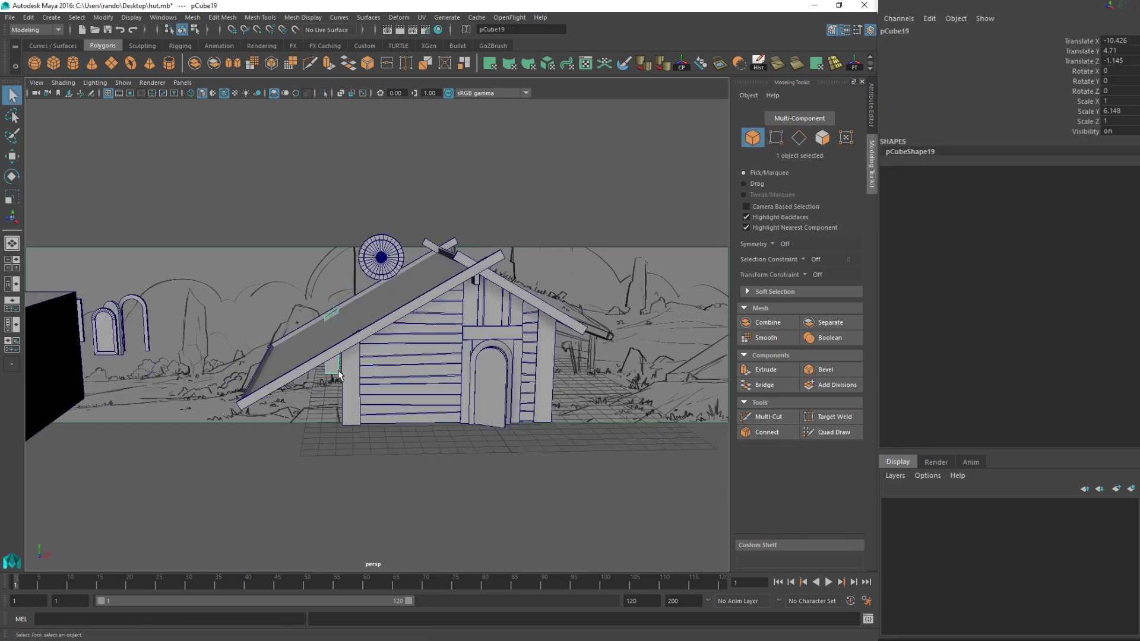
pyautogui.press('w')
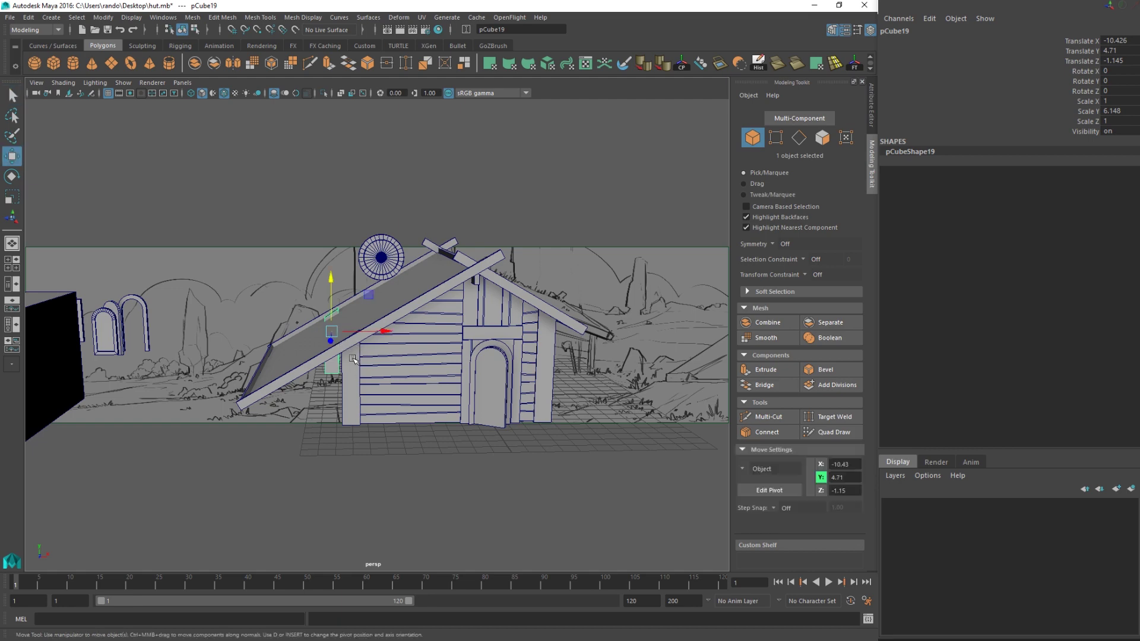
pyautogui.click(351, 366)
pyautogui.click(351, 366)
pyautogui.keyDown('alt'); pyautogui.moveTo(356, 364); pyautogui.dragTo(443, 340); pyautogui.keyUp('alt')
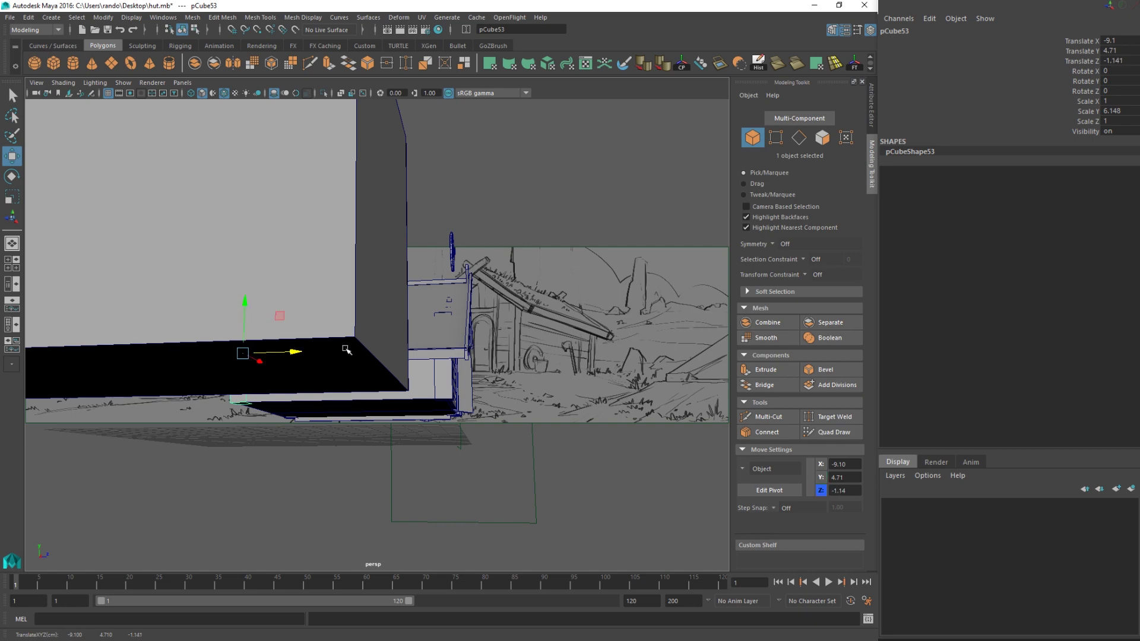
pyautogui.keyDown('alt'); pyautogui.moveTo(346, 350); pyautogui.dragTo(228, 377); pyautogui.keyUp('alt')
pyautogui.click(442, 425)
pyautogui.keyDown('alt'); pyautogui.moveTo(441, 426); pyautogui.dragTo(373, 433); pyautogui.keyUp('alt')
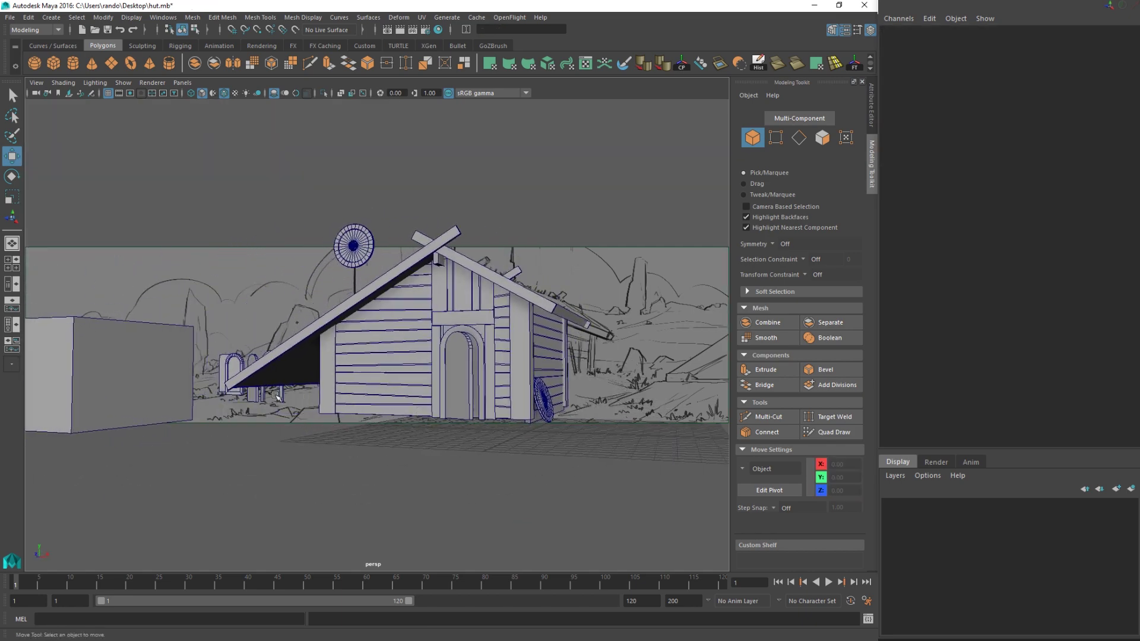
# - Shorten the long roof slope by moving its 20 lower end vertices up along the slope
pyautogui.click(271, 377)
pyautogui.moveTo(270, 378)
pyautogui.keyDown('alt'); pyautogui.mouseDown()
pyautogui.moveTo(338, 414)
pyautogui.moveTo(284, 380)
pyautogui.mouseUp(); pyautogui.keyUp('alt')
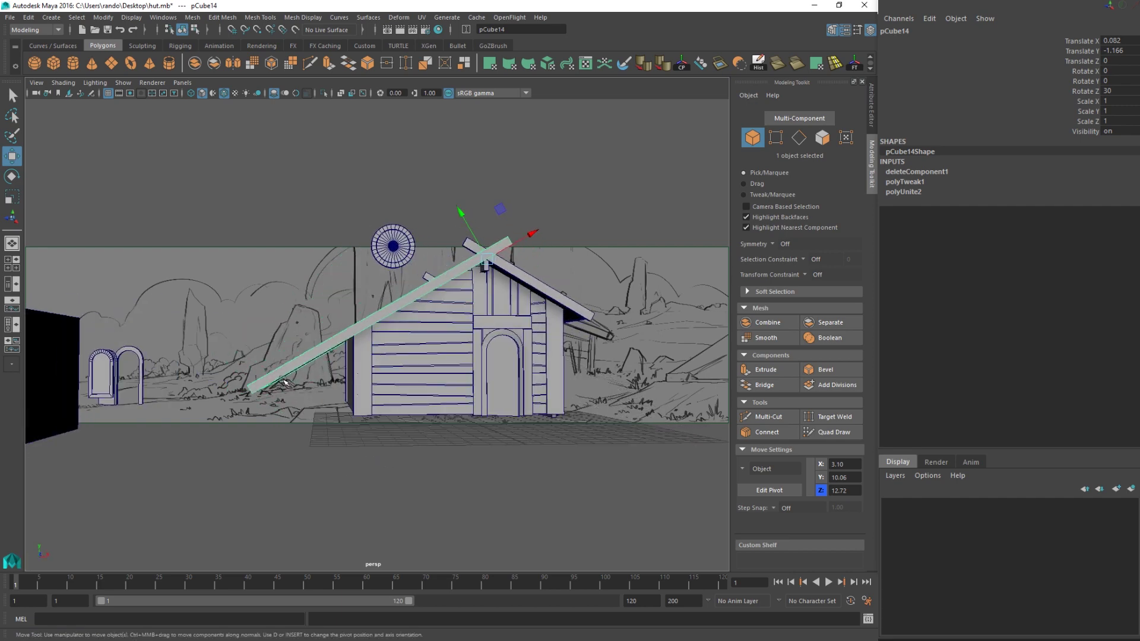
pyautogui.moveTo(282, 378); pyautogui.dragTo(190, 300, button='right')
pyautogui.moveTo(191, 300); pyautogui.dragTo(352, 516)
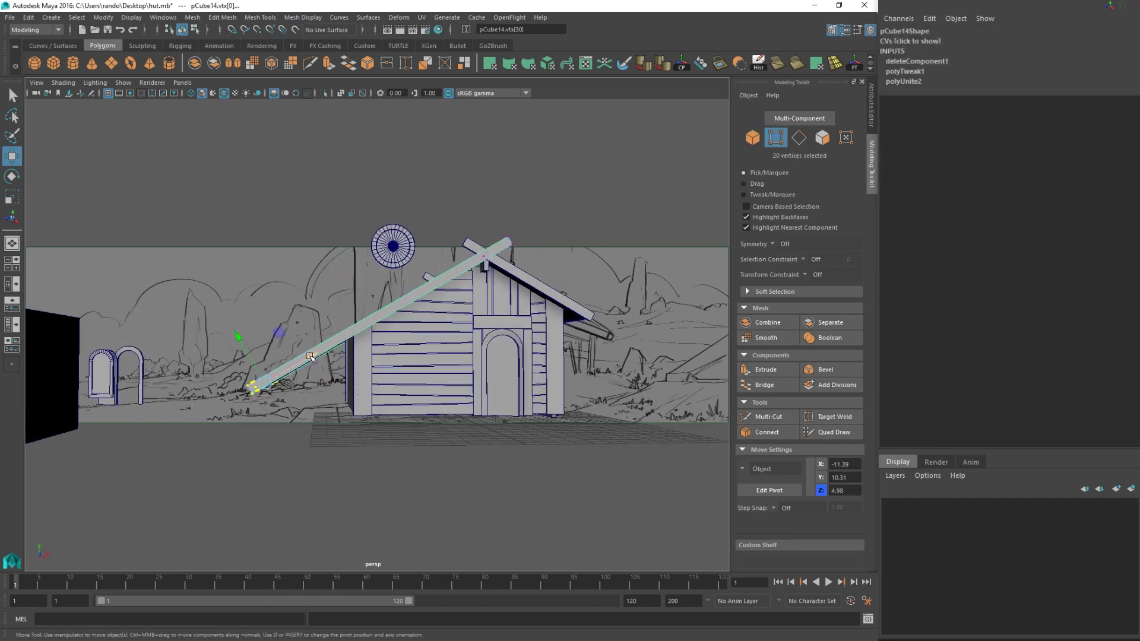
pyautogui.moveTo(310, 357); pyautogui.dragTo(249, 365)
pyautogui.keyDown('alt'); pyautogui.moveTo(375, 386); pyautogui.dragTo(253, 428, button='middle'); pyautogui.keyUp('alt')
pyautogui.keyDown('alt'); pyautogui.moveTo(161, 400); pyautogui.dragTo(203, 384); pyautogui.keyUp('alt')
pyautogui.keyDown('alt'); pyautogui.moveTo(203, 384); pyautogui.dragTo(171, 380, button='middle'); pyautogui.keyUp('alt')
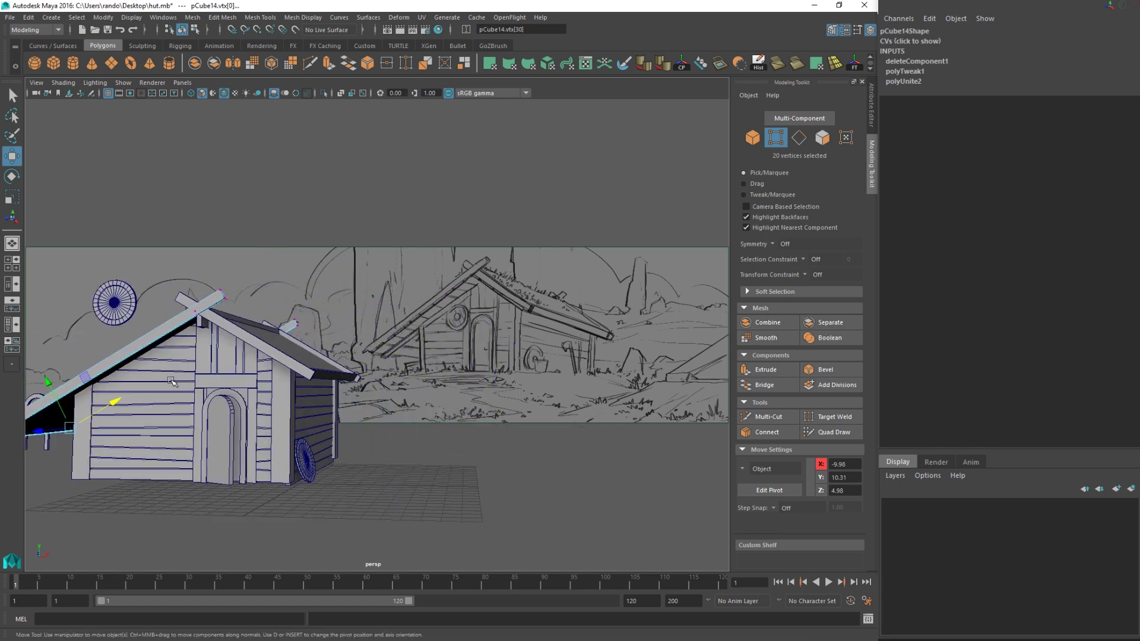
pyautogui.moveTo(120, 399); pyautogui.dragTo(114, 403)
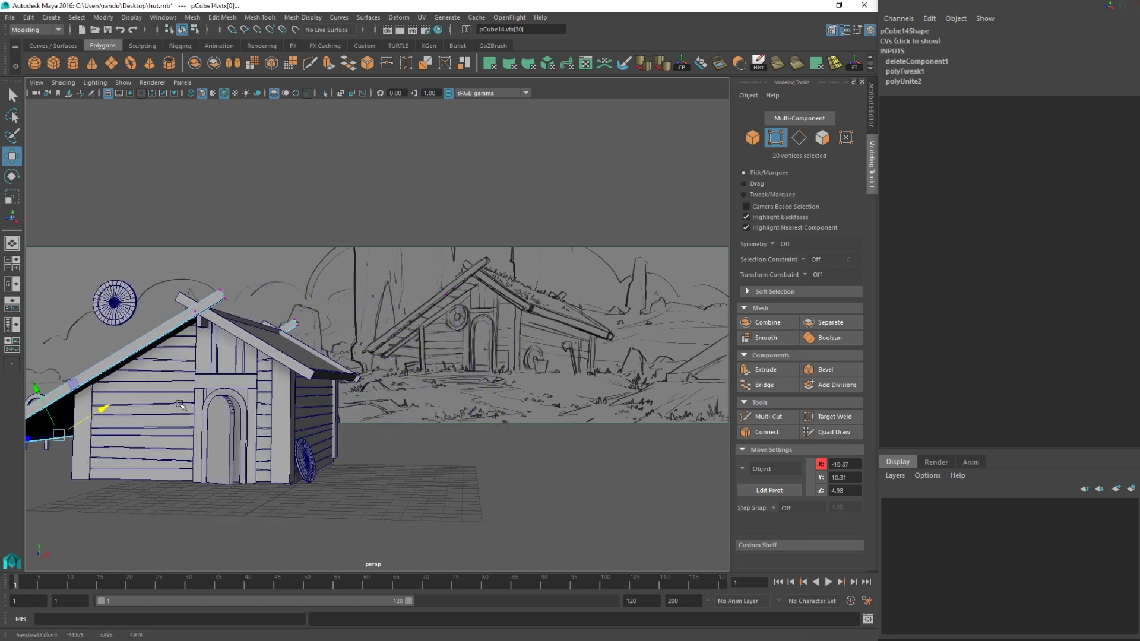
# - Move the lower end vertices of the short roof slope to adjust its overhang above the side wall
pyautogui.keyDown('alt'); pyautogui.moveTo(316, 407); pyautogui.dragTo(328, 408); pyautogui.keyUp('alt')
pyautogui.click(324, 372)
pyautogui.moveTo(315, 371); pyautogui.dragTo(266, 315, button='right')
pyautogui.moveTo(414, 472); pyautogui.dragTo(322, 352)
pyautogui.moveTo(388, 405); pyautogui.dragTo(215, 351)
# - Edit both roof slopes together, pulling their front end vertices forward to deepen the overhang above the door wall, and return to object mode
pyautogui.press('q')
pyautogui.press('F8')
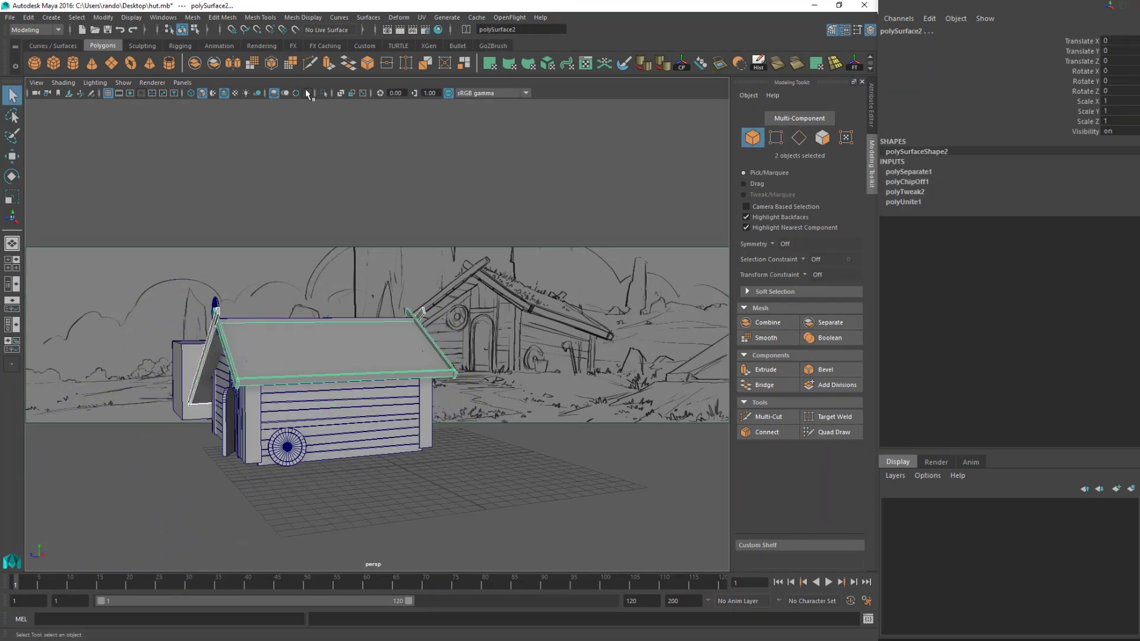
pyautogui.click(199, 30)
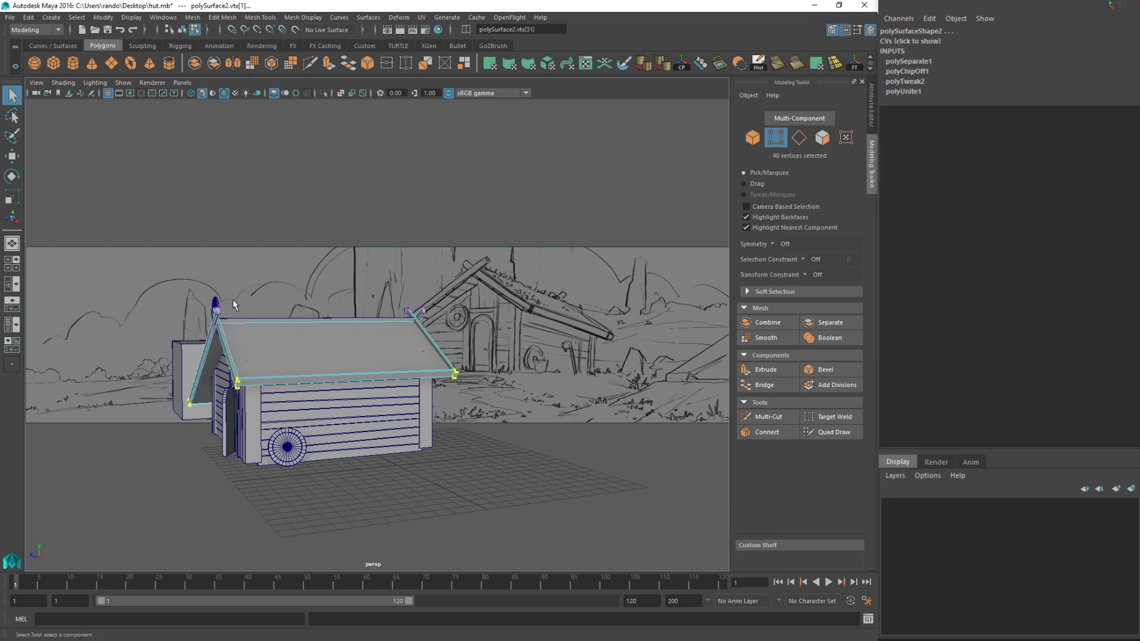
pyautogui.moveTo(97, 245); pyautogui.dragTo(263, 443)
pyautogui.keyDown('alt'); pyautogui.moveTo(268, 390); pyautogui.dragTo(248, 335); pyautogui.keyUp('alt')
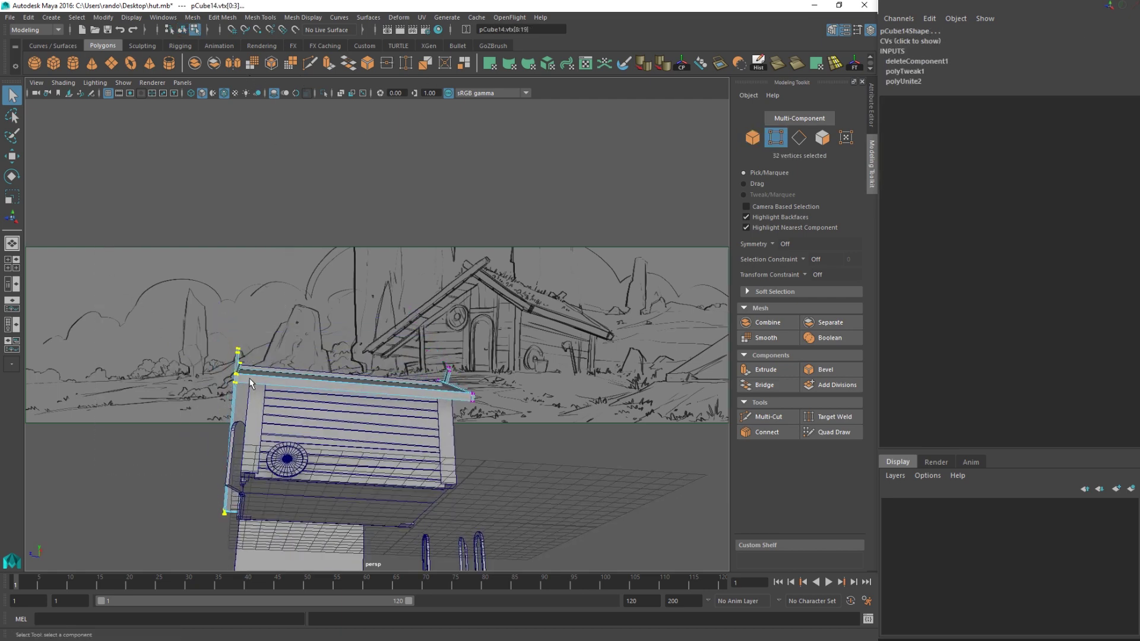
pyautogui.press('w')
pyautogui.moveTo(181, 422); pyautogui.dragTo(451, 372)
pyautogui.moveTo(390, 394); pyautogui.dragTo(433, 374)
pyautogui.press('q')
pyautogui.moveTo(430, 366); pyautogui.dragTo(476, 297, button='right')
pyautogui.click(474, 350)
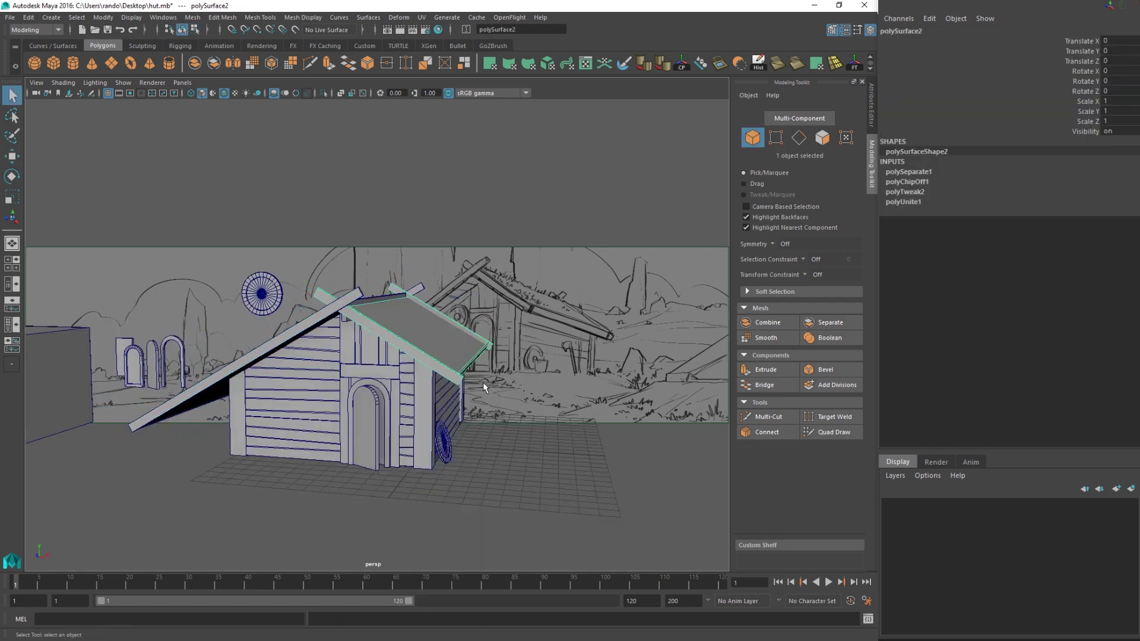
# - Move the floating round shield onto the front planks beside the door lintel and rescale it
pyautogui.click(262, 293)
pyautogui.press('w')
pyautogui.moveTo(300, 334); pyautogui.dragTo(209, 406)
pyautogui.press('f')
pyautogui.scroll(-5, 407, 410)
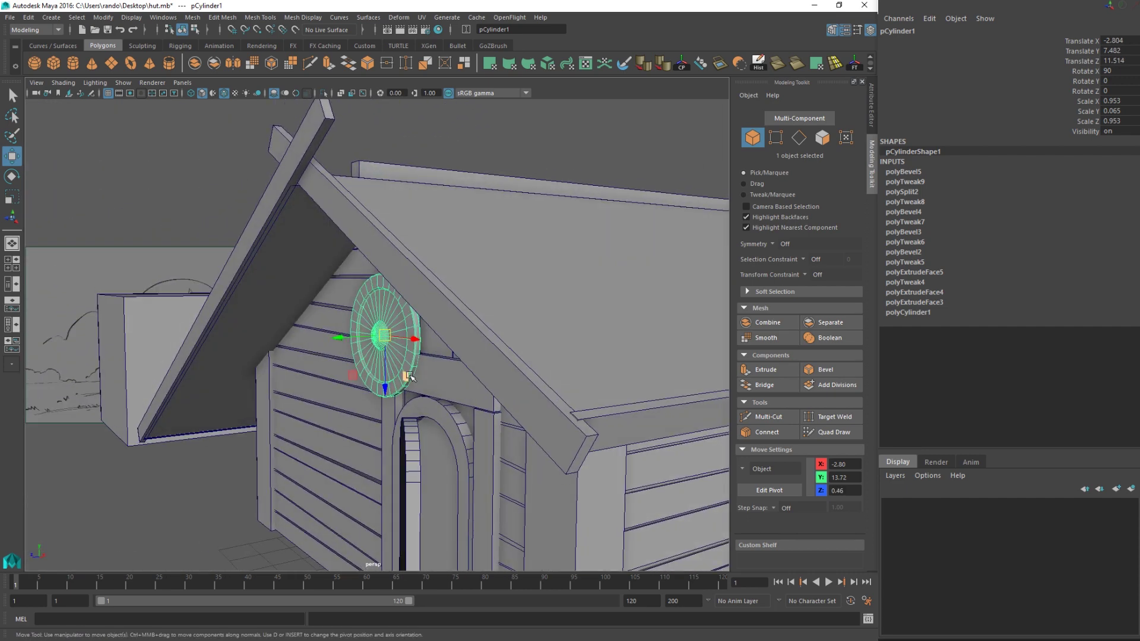
pyautogui.moveTo(409, 378); pyautogui.dragTo(385, 391)
pyautogui.press('r')
pyautogui.moveTo(331, 356); pyautogui.dragTo(279, 384)
pyautogui.press('w')
pyautogui.scroll(-6, 438, 366)
# - Duplicate the beam above the door, rotate the copy 30 degrees about Z and place it under the long roof slope at Translate X -3.866, Y 8.971
pyautogui.click(208, 344)
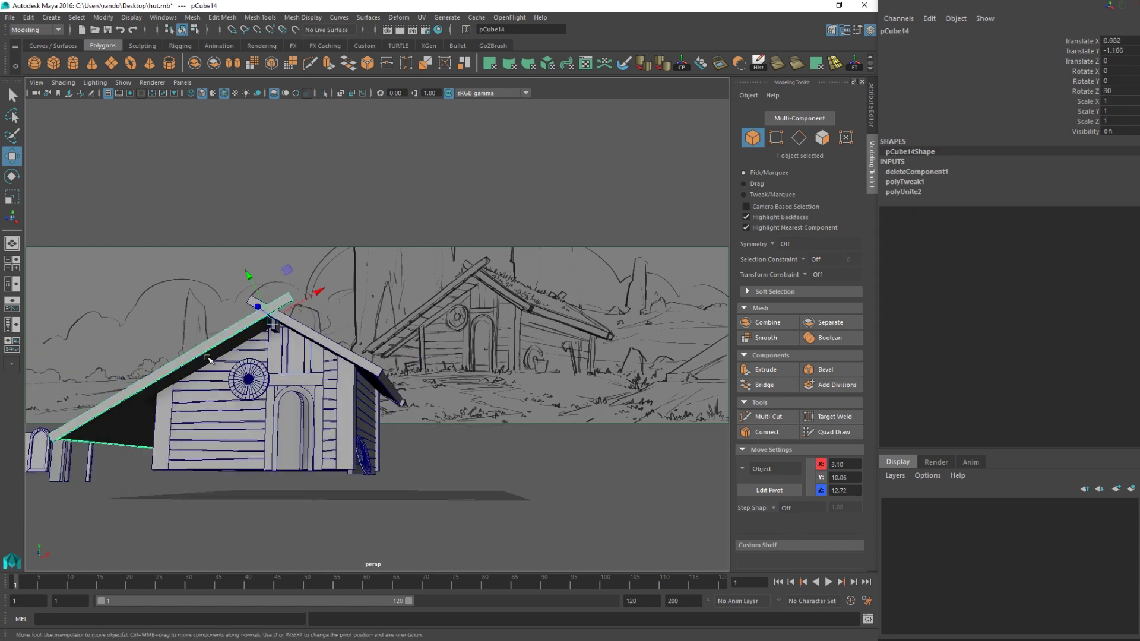
pyautogui.keyDown('alt'); pyautogui.moveTo(208, 343); pyautogui.dragTo(280, 369); pyautogui.keyUp('alt')
pyautogui.click(300, 372)
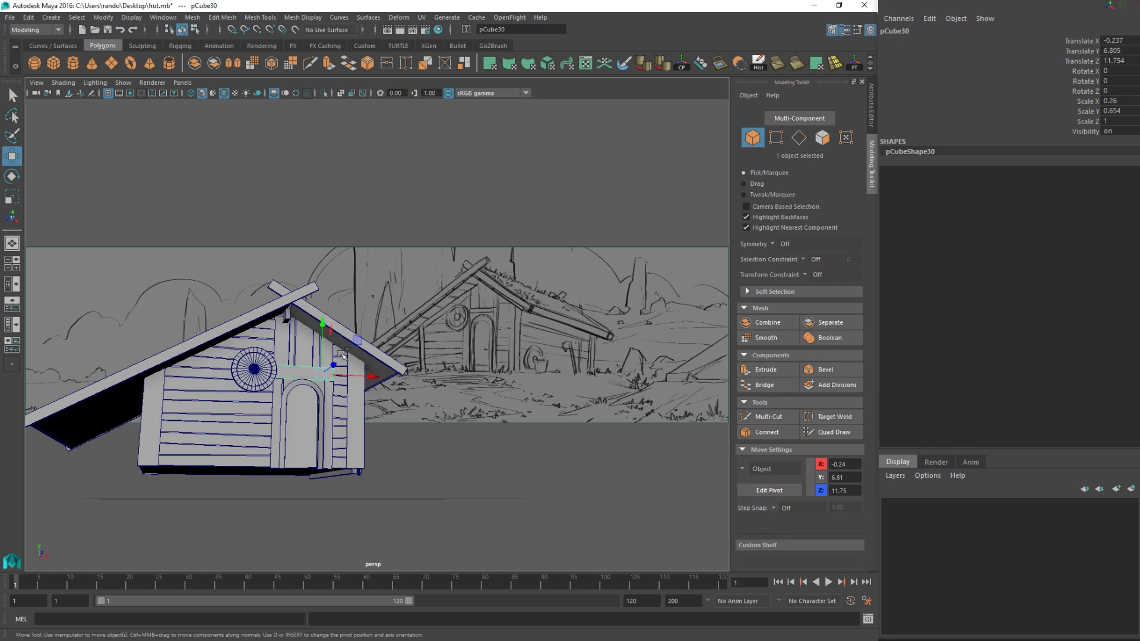
pyautogui.moveTo(356, 343); pyautogui.dragTo(321, 329, button='middle')
pyautogui.press('f')
pyautogui.keyDown('alt'); pyautogui.moveTo(275, 360); pyautogui.dragTo(353, 372); pyautogui.keyUp('alt')
pyautogui.scroll(-5, 354, 373)
pyautogui.moveTo(476, 340); pyautogui.dragTo(385, 334)
pyautogui.press('e')
pyautogui.press('w')
pyautogui.scroll(-6, 350, 284)
pyautogui.keyDown('alt'); pyautogui.moveTo(385, 334); pyautogui.dragTo(327, 365, button='middle'); pyautogui.keyUp('alt')
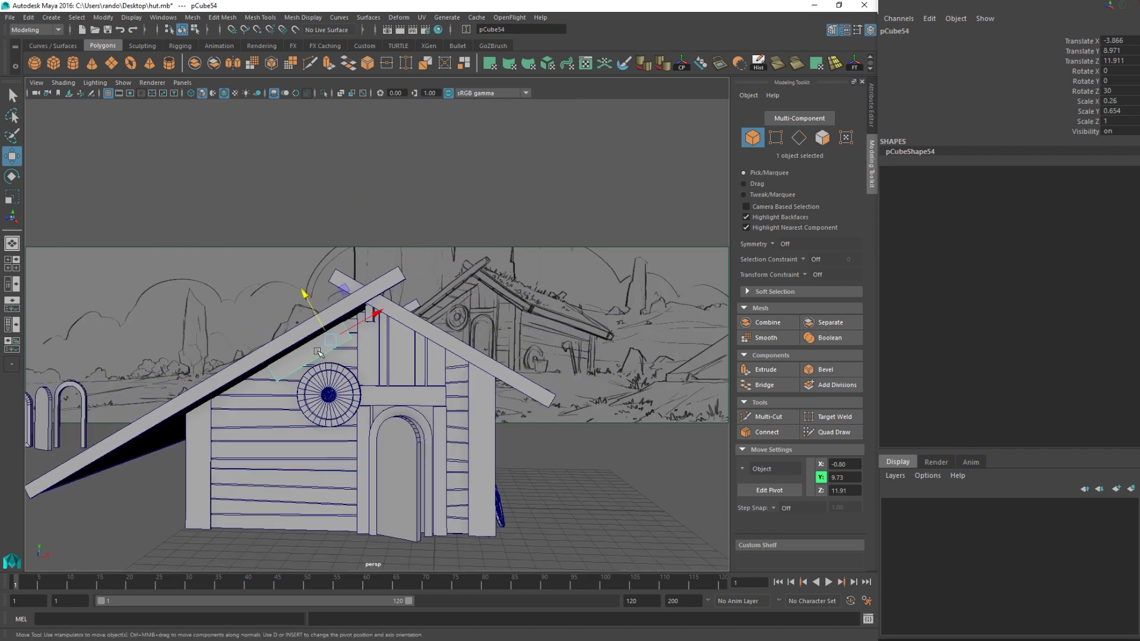
# - Lengthen the tilted beam by moving its end vertices up to the ridge and down to the corner post, and return to object mode
pyautogui.moveTo(318, 351); pyautogui.dragTo(264, 324, button='right')
pyautogui.moveTo(332, 315); pyautogui.dragTo(386, 352)
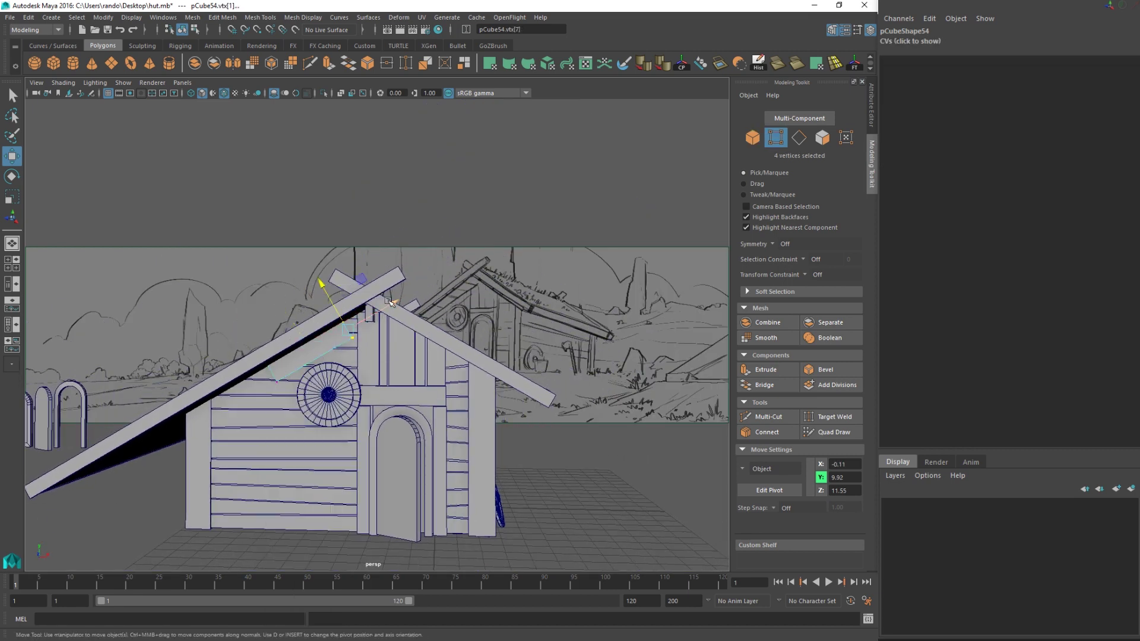
pyautogui.moveTo(390, 301); pyautogui.dragTo(403, 293, button='middle')
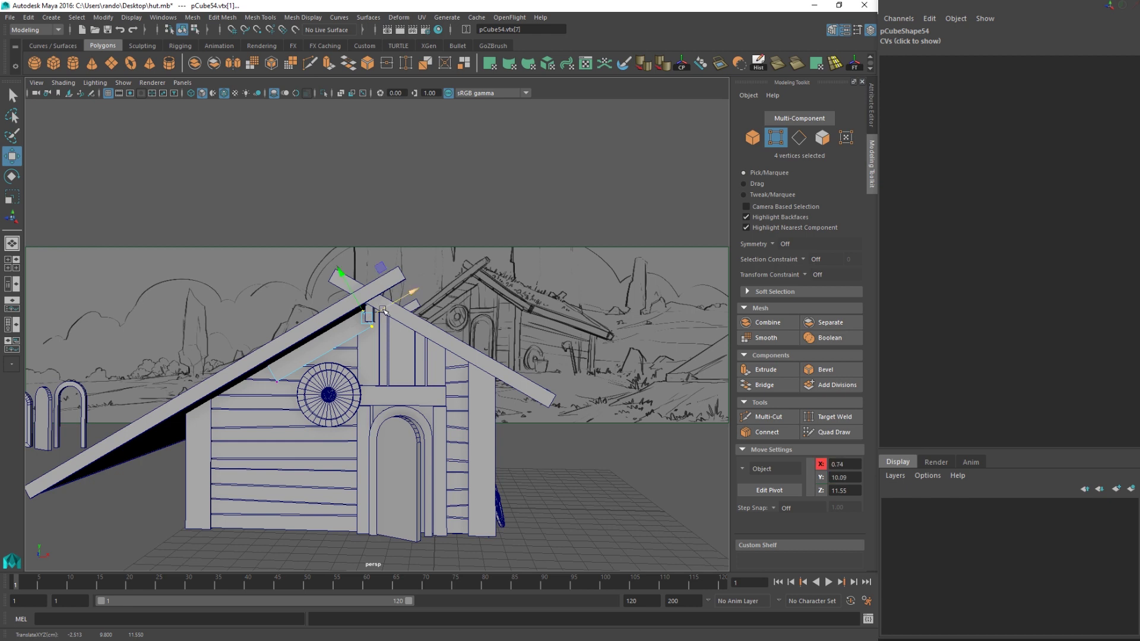
pyautogui.moveTo(256, 380); pyautogui.dragTo(334, 413)
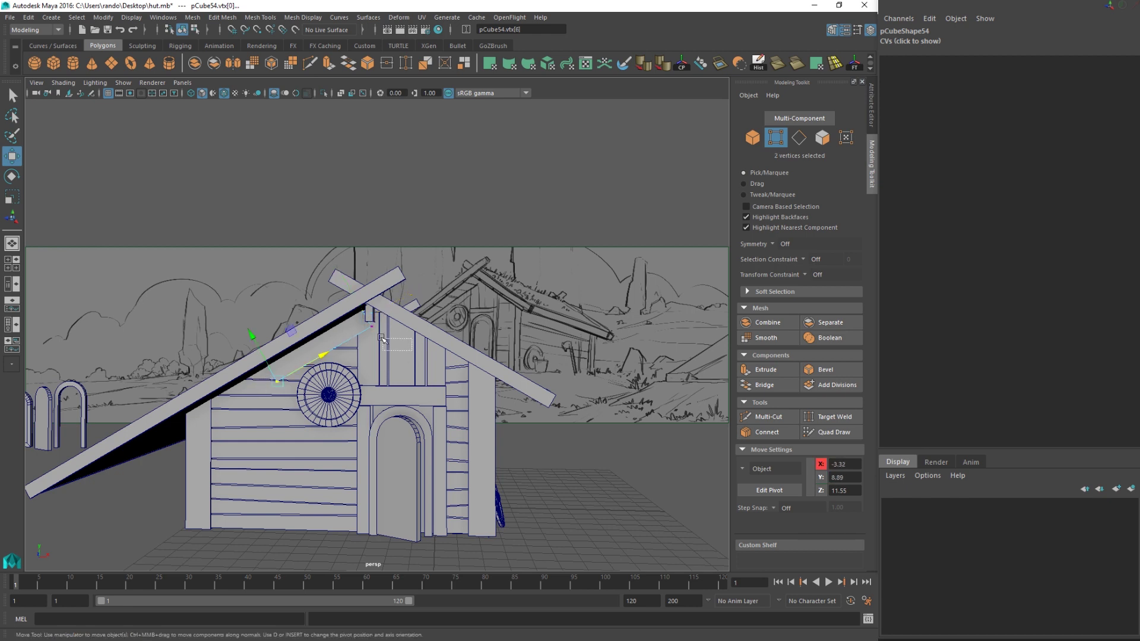
pyautogui.moveTo(295, 306); pyautogui.dragTo(416, 285)
pyautogui.keyDown('shift'); pyautogui.moveTo(231, 350); pyautogui.dragTo(291, 398); pyautogui.keyUp('shift')
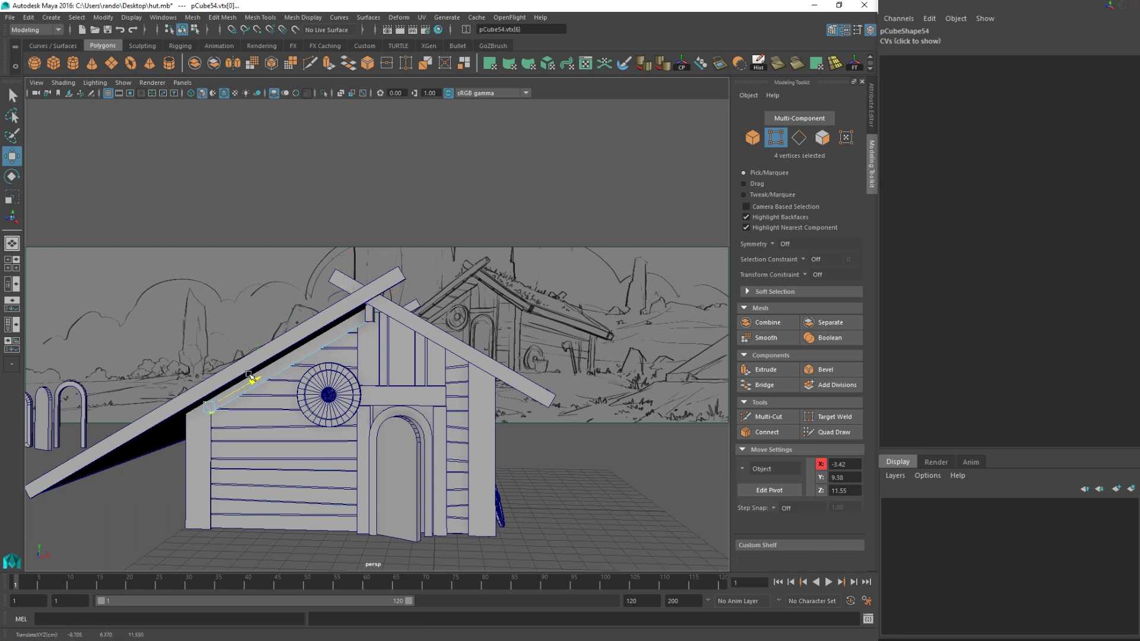
pyautogui.moveTo(170, 376); pyautogui.dragTo(254, 376)
pyautogui.press('q')
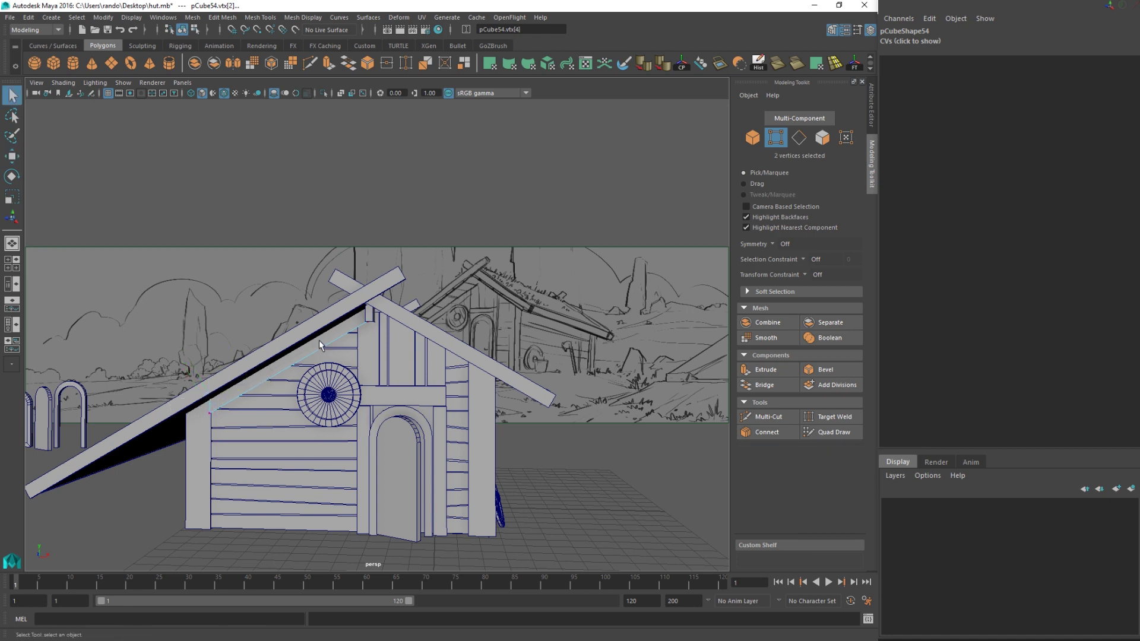
pyautogui.moveTo(318, 340); pyautogui.dragTo(359, 308, button='right')
# - Select the corner post together with the tilted beam, nudge both slightly along Z, and clear the selection
pyautogui.scroll(-5, 471, 445)
pyautogui.press('f')
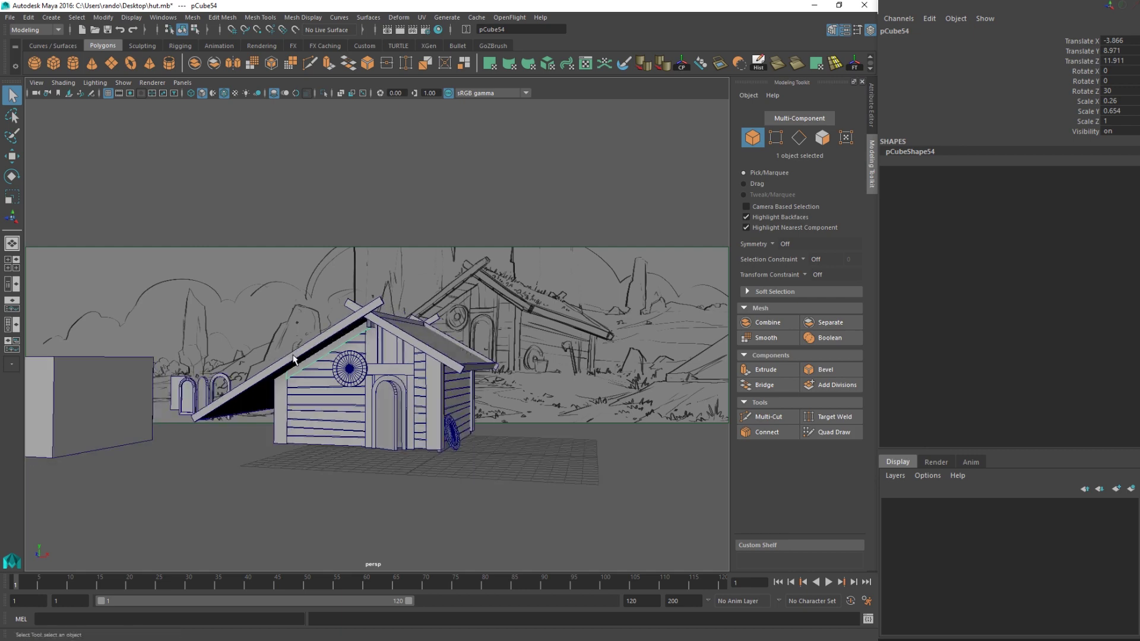
pyautogui.keyDown('alt'); pyautogui.moveTo(326, 364); pyautogui.dragTo(300, 436); pyautogui.keyUp('alt')
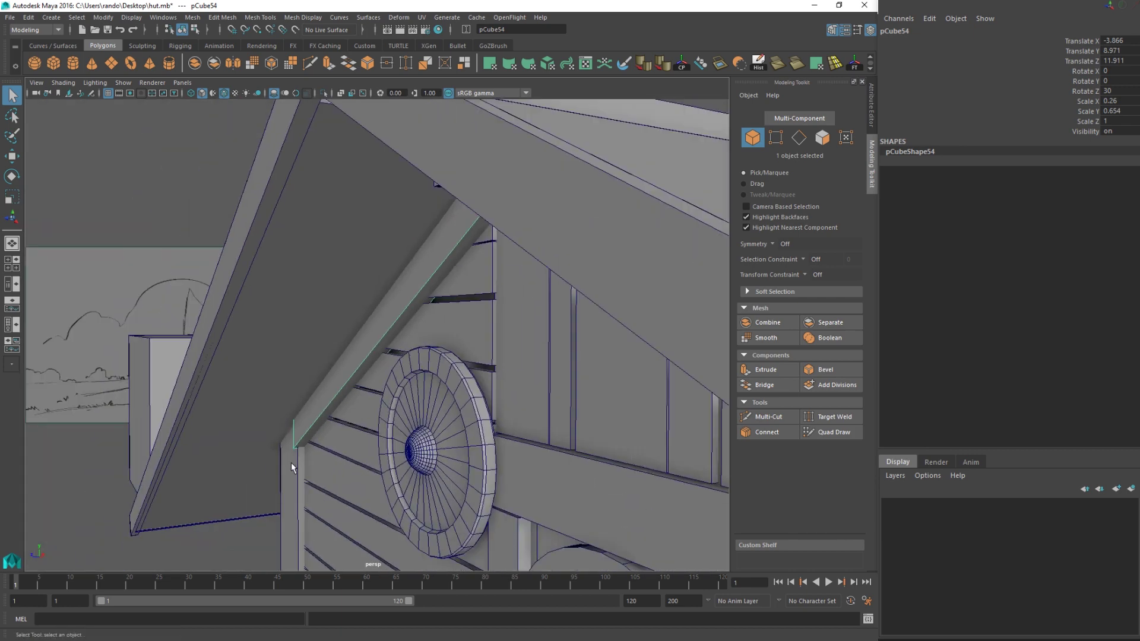
pyautogui.keyDown('shift'); pyautogui.click(290, 461); pyautogui.keyUp('shift')
pyautogui.scroll(-3, 320, 451)
pyautogui.press('w')
pyautogui.scroll(-2, 337, 433)
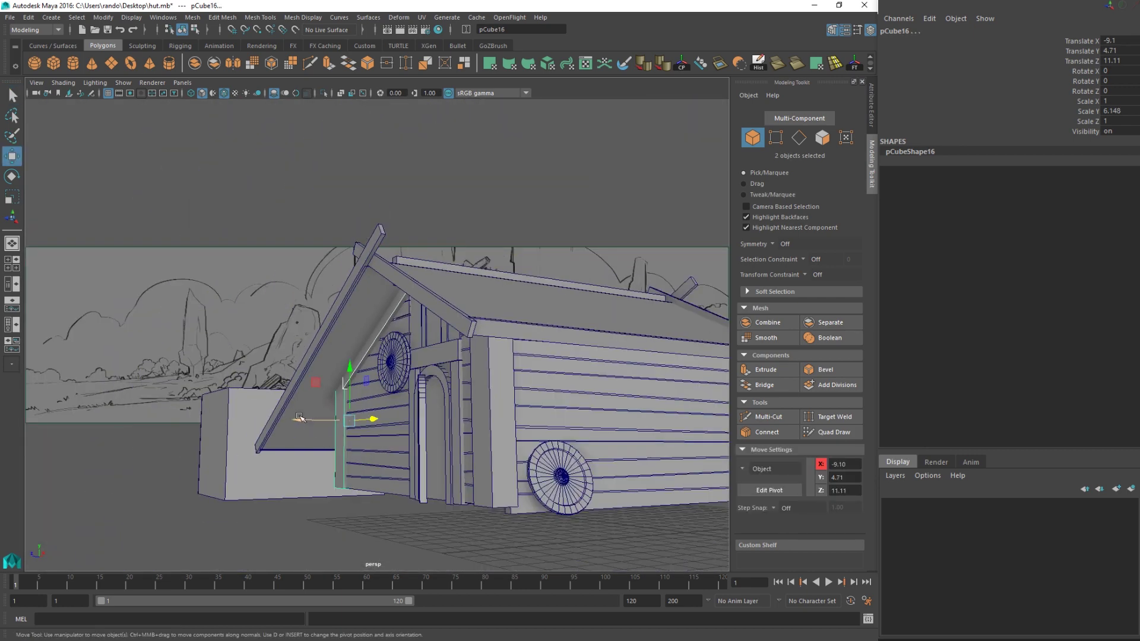
pyautogui.moveTo(300, 417); pyautogui.dragTo(297, 418)
pyautogui.keyDown('alt'); pyautogui.moveTo(298, 418); pyautogui.dragTo(346, 399); pyautogui.keyUp('alt')
pyautogui.click(309, 208)
pyautogui.scroll(5, 339, 337)
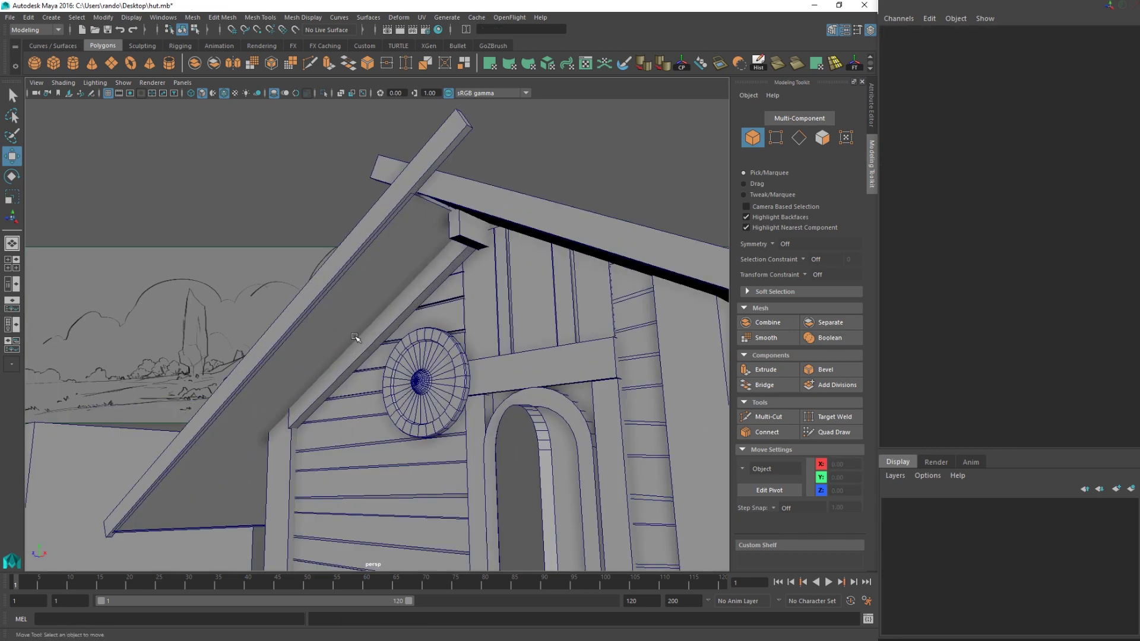
# - Duplicate the tilted beam under the long roof slope and flip the copy to Rotate Y -180, Rotate Z -30
pyautogui.click(354, 337)
pyautogui.click(300, 436)
pyautogui.keyDown('alt'); pyautogui.moveTo(299, 437); pyautogui.dragTo(466, 329); pyautogui.keyUp('alt')
pyautogui.scroll(-5, 348, 287)
pyautogui.scroll(4, 466, 328)
pyautogui.keyDown('alt'); pyautogui.moveTo(467, 329); pyautogui.dragTo(411, 330, button='middle'); pyautogui.keyUp('alt')
pyautogui.scroll(-1, 411, 330)
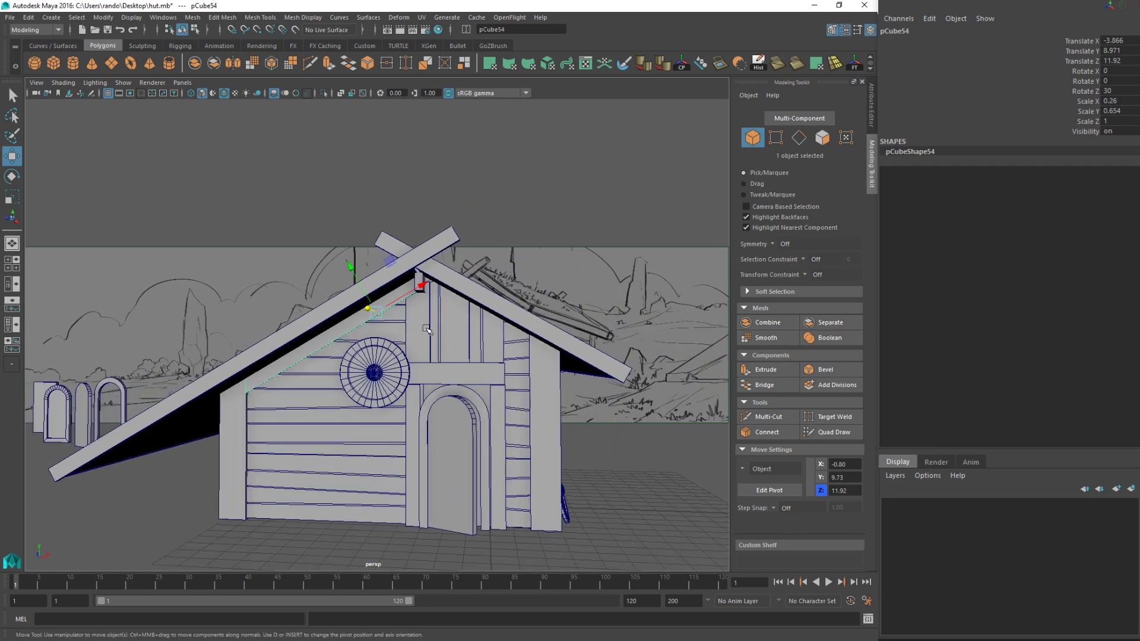
pyautogui.keyDown('alt'); pyautogui.moveTo(426, 328); pyautogui.dragTo(435, 328); pyautogui.keyUp('alt')
pyautogui.press('r')
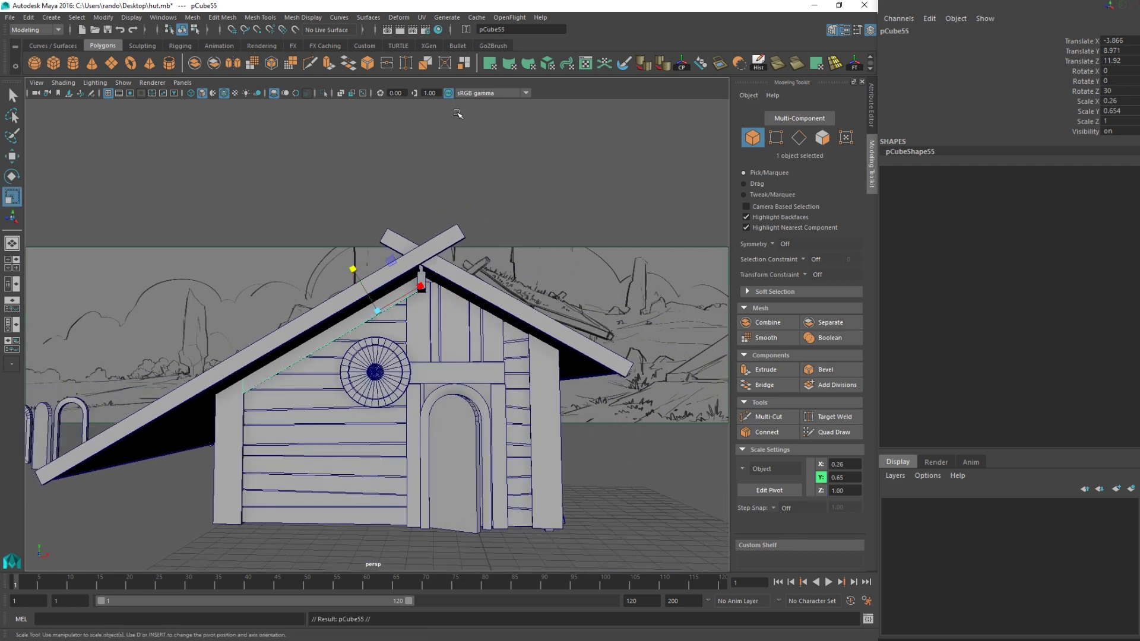
pyautogui.press('e')
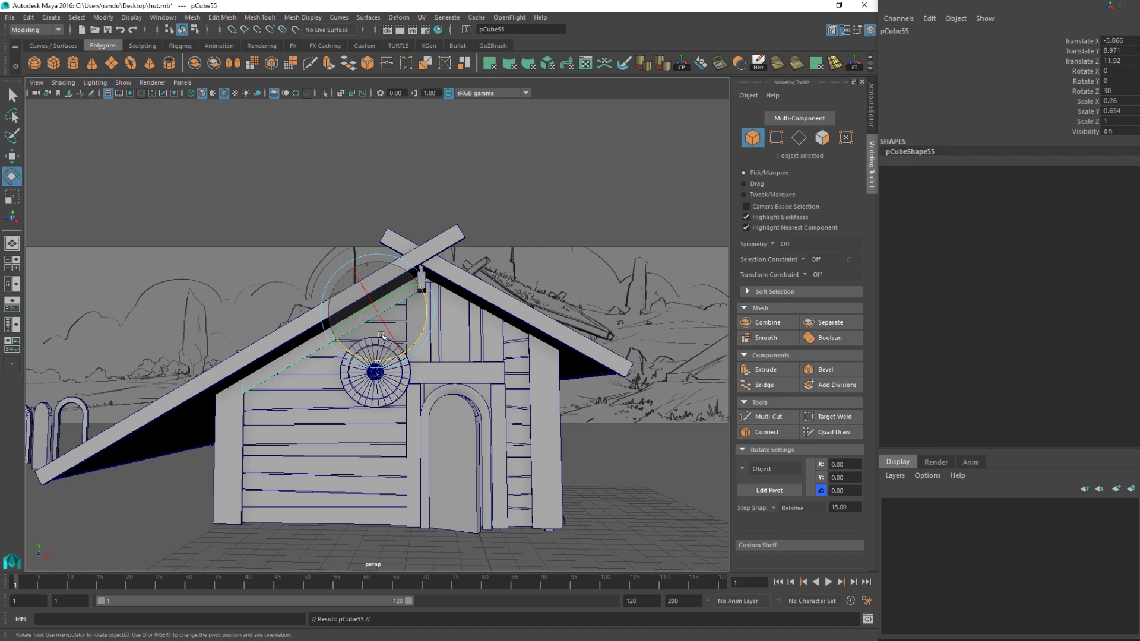
pyautogui.moveTo(357, 348); pyautogui.dragTo(414, 348)
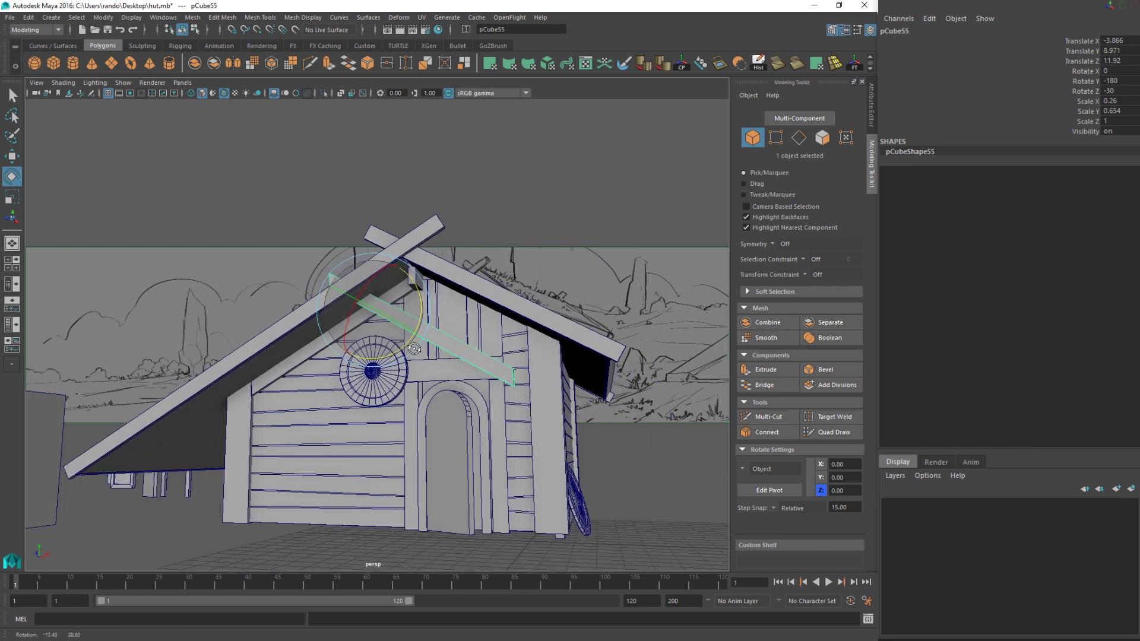
# - Place the flipped beam under the short roof slope at about Translate X -0.704, Y 8.96, Z 11.095
pyautogui.press('w')
pyautogui.keyDown('alt'); pyautogui.moveTo(395, 279); pyautogui.dragTo(461, 298); pyautogui.keyUp('alt')
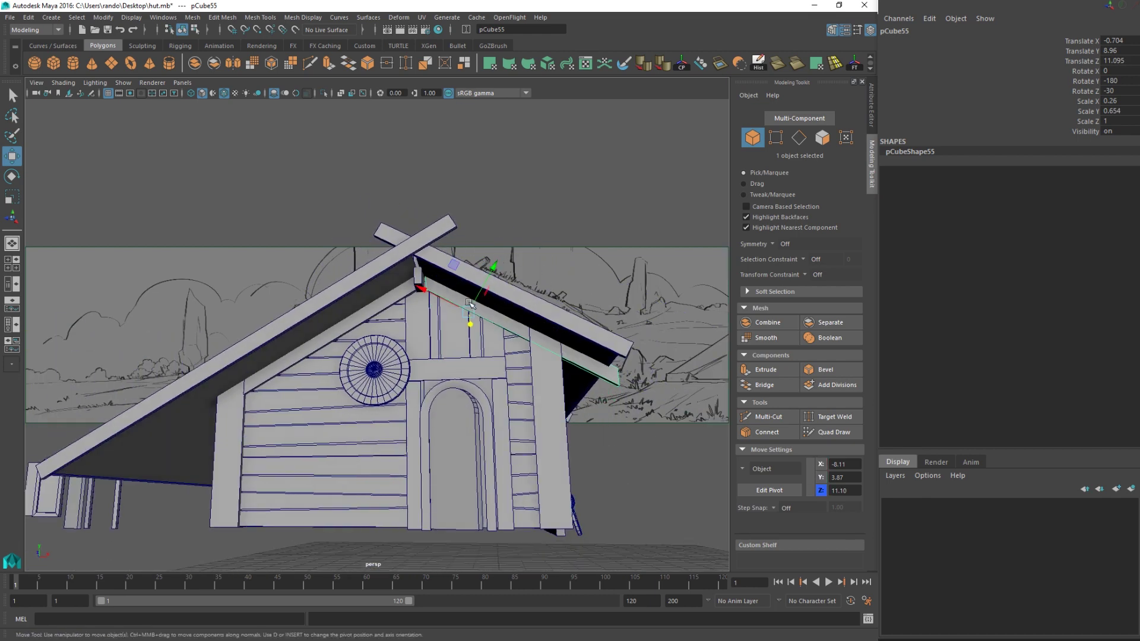
pyautogui.moveTo(424, 290); pyautogui.dragTo(422, 289, button='middle')
# - Adjust the flipped beam's end vertices to fit it between the ridge and the roof's short side, and return to object mode
pyautogui.moveTo(429, 287); pyautogui.dragTo(411, 285, button='right')
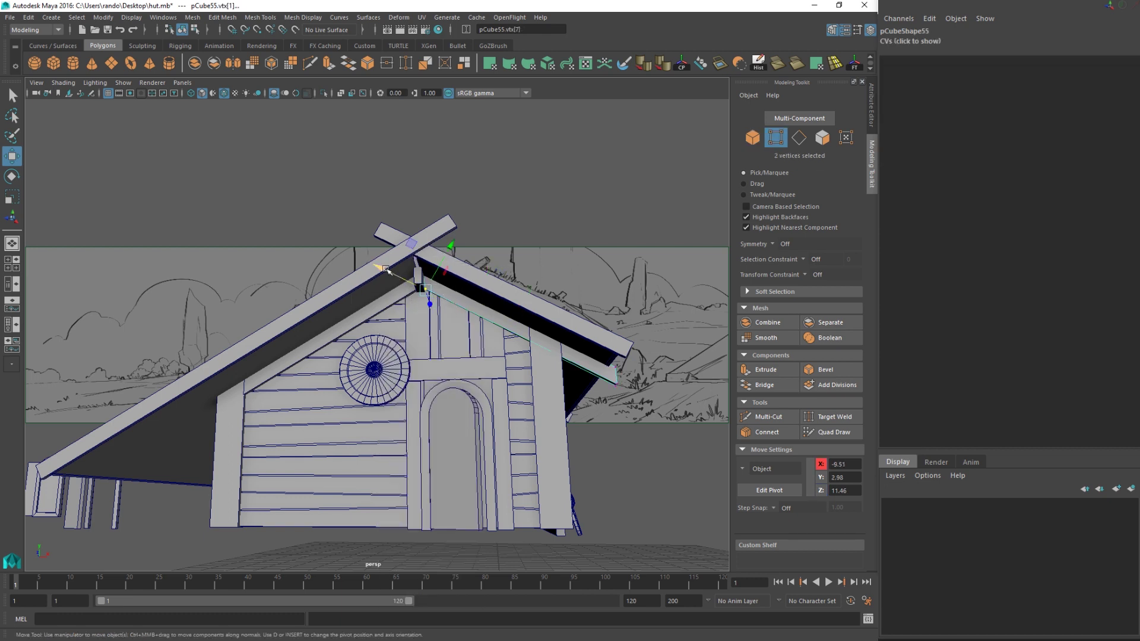
pyautogui.moveTo(385, 270); pyautogui.dragTo(381, 269)
pyautogui.moveTo(562, 317); pyautogui.dragTo(496, 300)
pyautogui.keyDown('alt'); pyautogui.moveTo(473, 364); pyautogui.dragTo(461, 388); pyautogui.keyUp('alt')
pyautogui.press('q')
pyautogui.moveTo(449, 296); pyautogui.dragTo(505, 286, button='right')
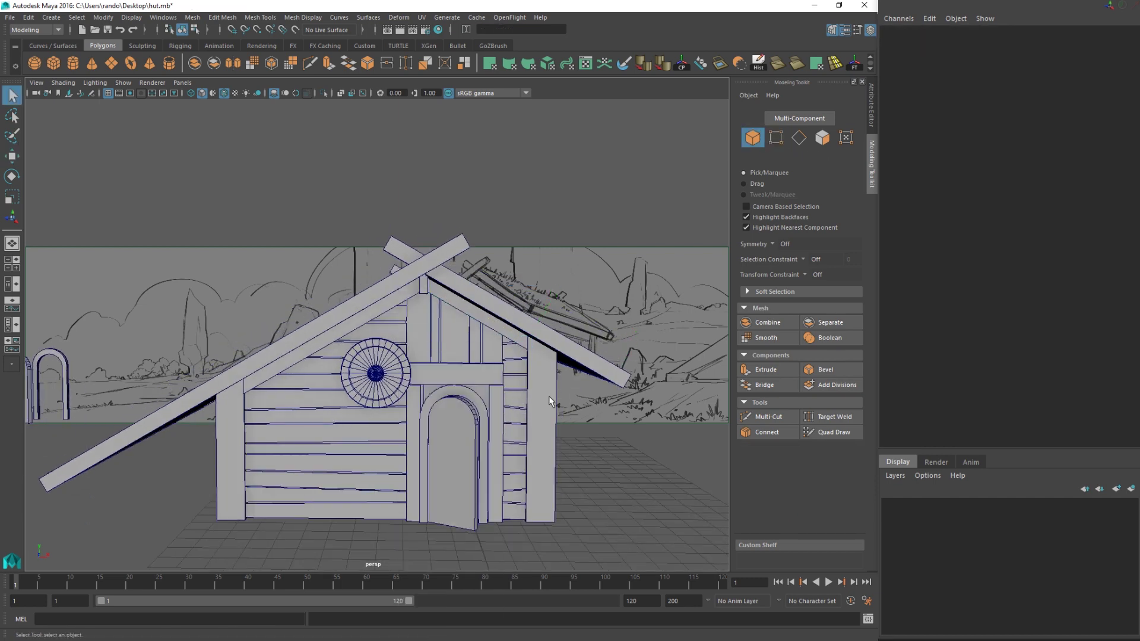
# - Examine the finished hut from several angles, comparing its walls, roof and gable beams with the background sketch
pyautogui.click(545, 418)
pyautogui.keyDown('alt'); pyautogui.moveTo(543, 425); pyautogui.dragTo(483, 431, button='right'); pyautogui.keyUp('alt')
pyautogui.keyDown('alt'); pyautogui.moveTo(483, 431); pyautogui.dragTo(396, 439); pyautogui.keyUp('alt')
pyautogui.click(400, 444)
pyautogui.keyDown('alt'); pyautogui.moveTo(401, 416); pyautogui.dragTo(497, 398, button='middle'); pyautogui.keyUp('alt')
pyautogui.keyDown('alt'); pyautogui.moveTo(497, 399); pyautogui.dragTo(462, 408); pyautogui.keyUp('alt')
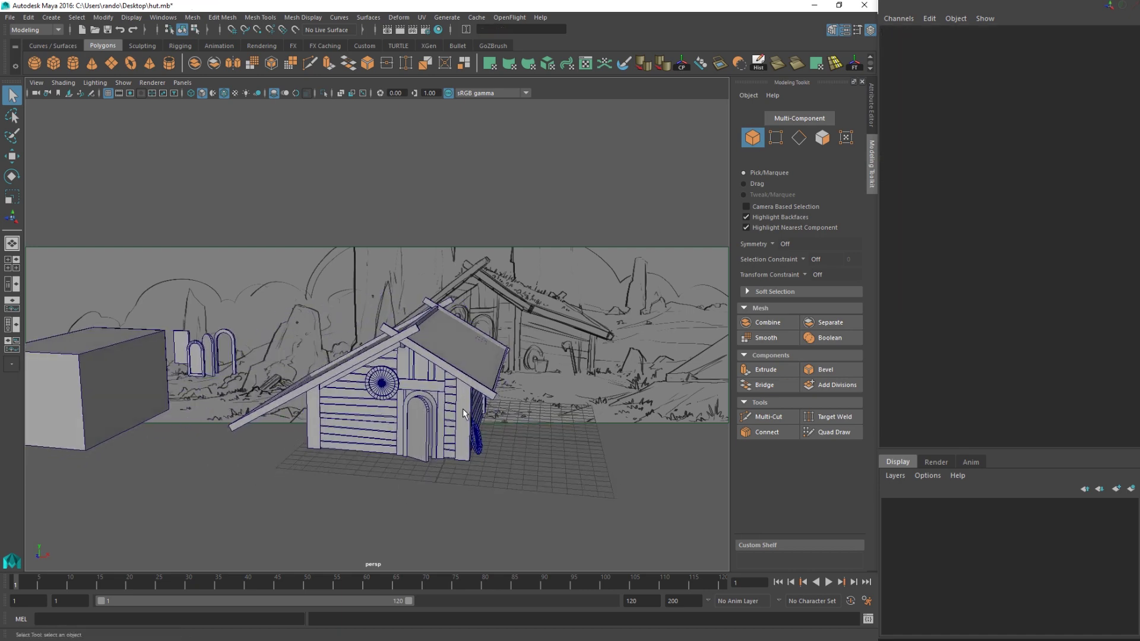
pyautogui.keyDown('alt'); pyautogui.moveTo(462, 408); pyautogui.dragTo(442, 427, button='middle'); pyautogui.keyUp('alt')
pyautogui.keyDown('alt'); pyautogui.moveTo(442, 428); pyautogui.dragTo(446, 404); pyautogui.keyUp('alt')
pyautogui.keyDown('alt'); pyautogui.moveTo(446, 403); pyautogui.dragTo(448, 407, button='middle'); pyautogui.keyUp('alt')
pyautogui.keyDown('alt'); pyautogui.moveTo(447, 407); pyautogui.dragTo(557, 349); pyautogui.keyUp('alt')
pyautogui.keyDown('alt'); pyautogui.moveTo(529, 332); pyautogui.dragTo(565, 353, button='middle'); pyautogui.keyUp('alt')
pyautogui.keyDown('alt'); pyautogui.moveTo(452, 440); pyautogui.dragTo(447, 406); pyautogui.keyUp('alt')
pyautogui.scroll(1, 447, 406)
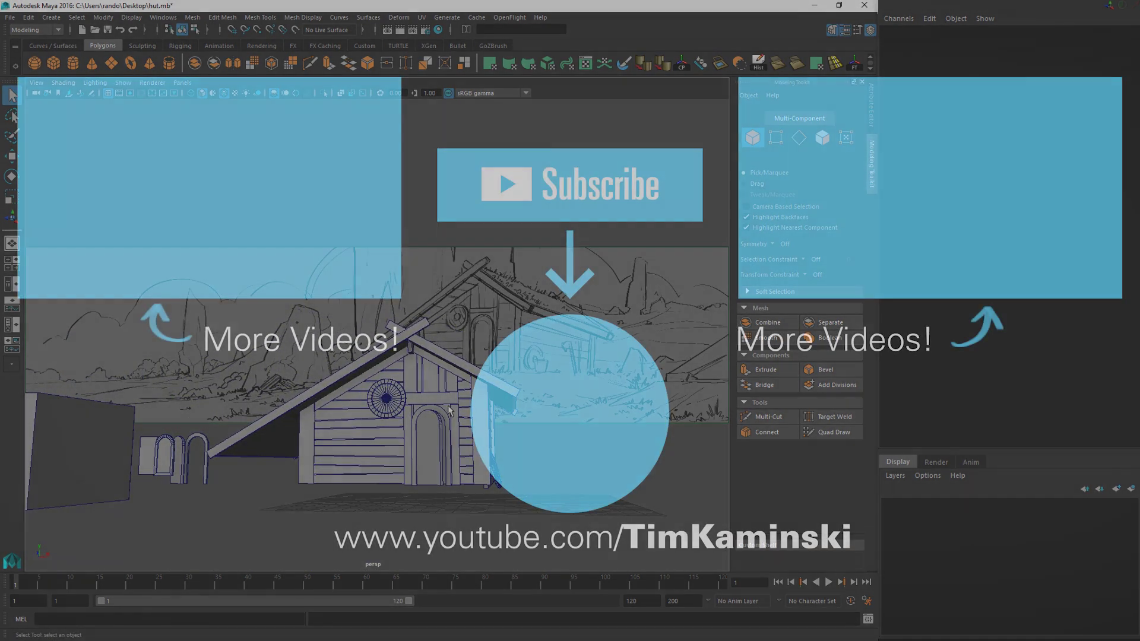